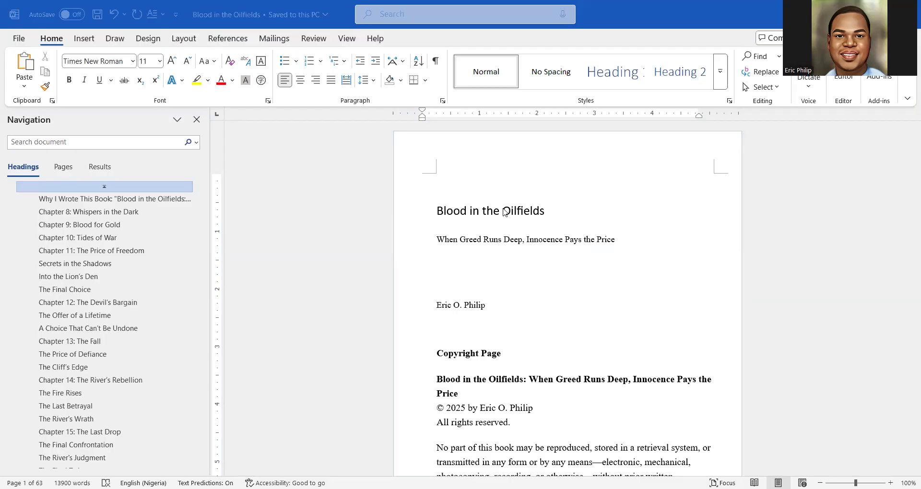
# Select the entire manuscript, including the title page, with Select All
pyautogui.scroll(-7, 505, 212)
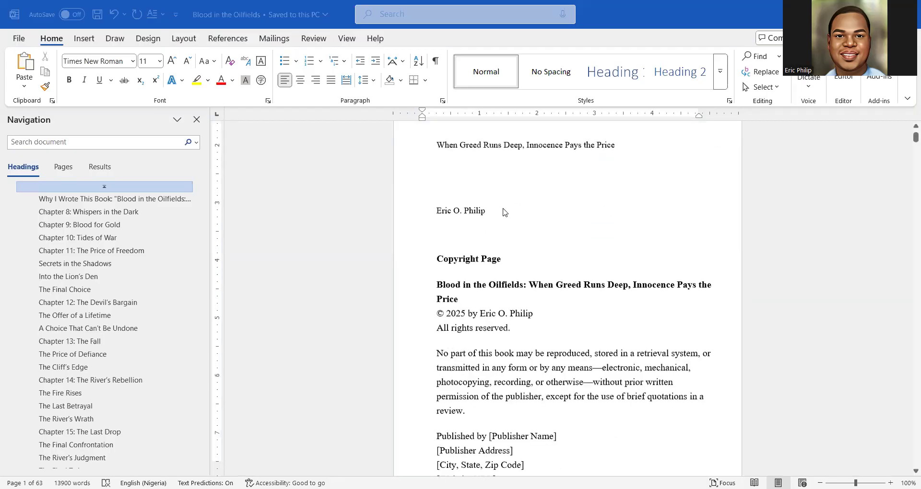
pyautogui.scroll(5, 504, 213)
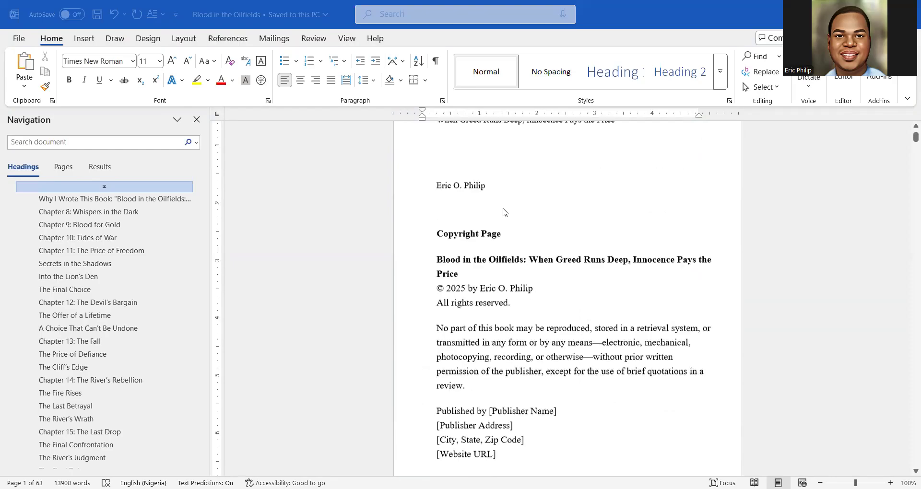
pyautogui.scroll(-4, 504, 212)
pyautogui.scroll(-3, 505, 212)
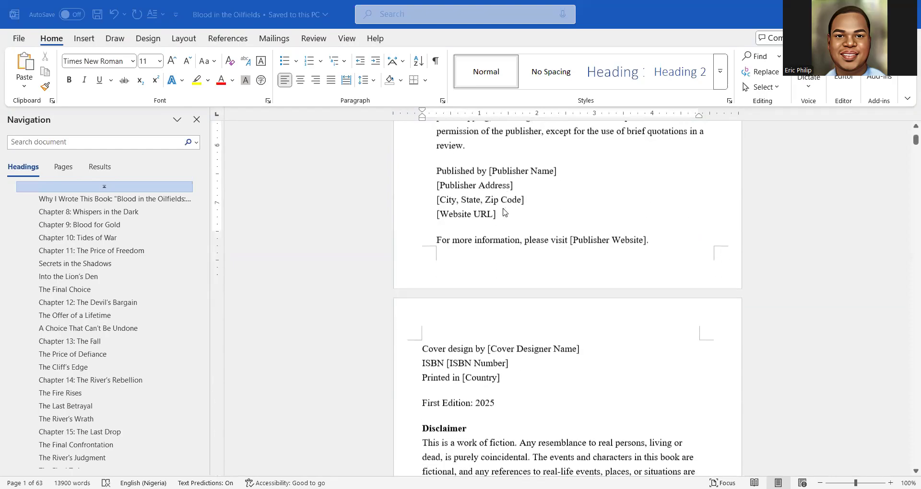
pyautogui.scroll(-2, 504, 212)
pyautogui.scroll(6, 505, 212)
pyautogui.scroll(5, 504, 212)
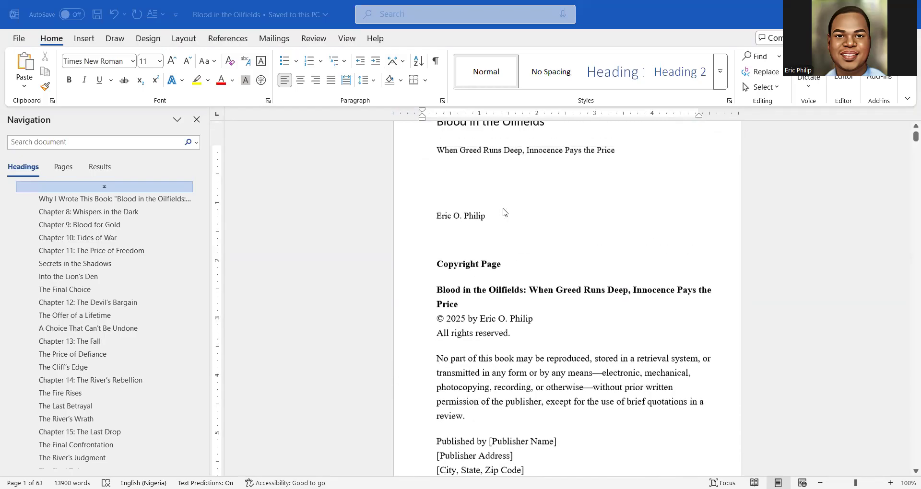
pyautogui.click(480, 210)
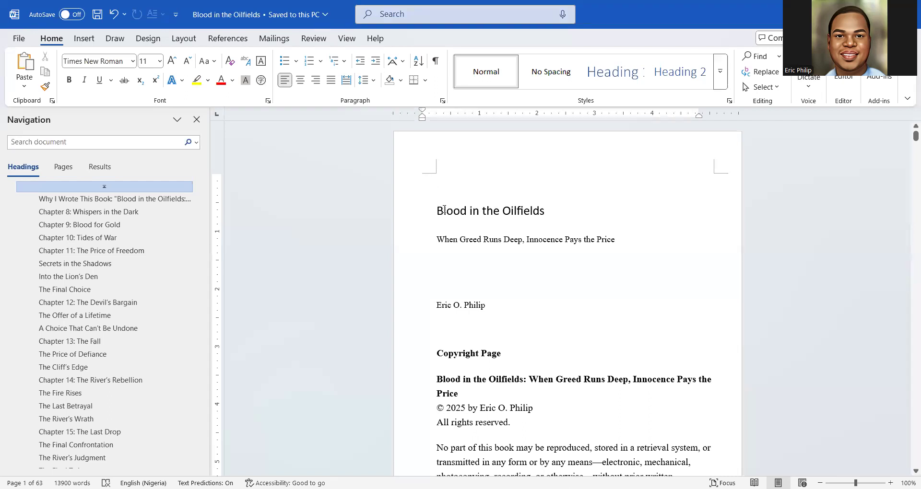
pyautogui.scroll(-5, 474, 217)
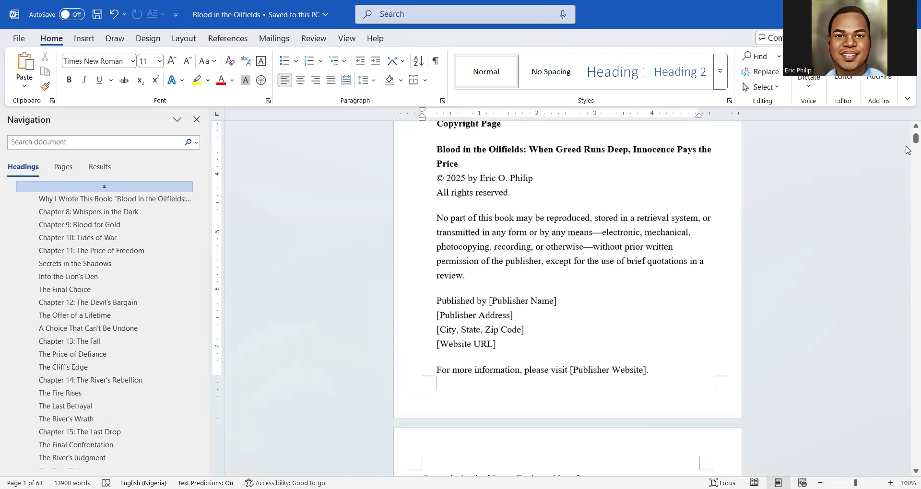
pyautogui.moveTo(908, 147)
pyautogui.mouseDown()
pyautogui.moveTo(902, 263)
pyautogui.moveTo(908, 130)
pyautogui.mouseUp()
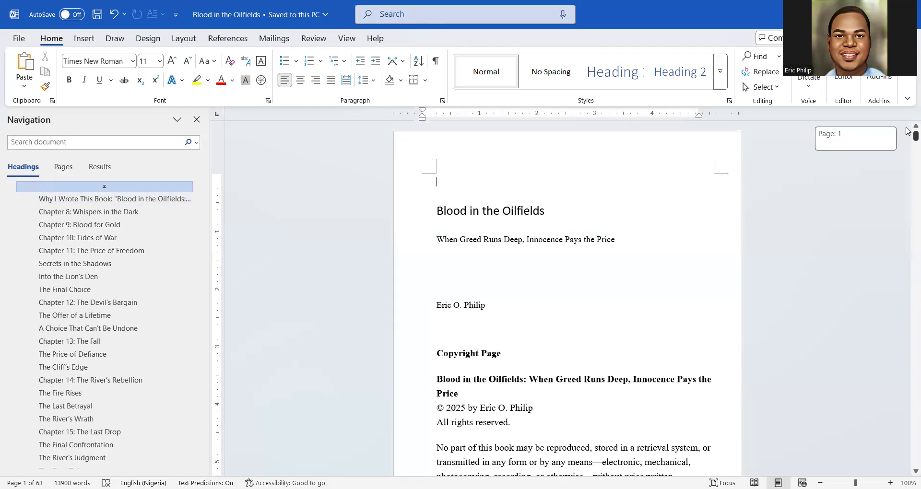
pyautogui.click(746, 91)
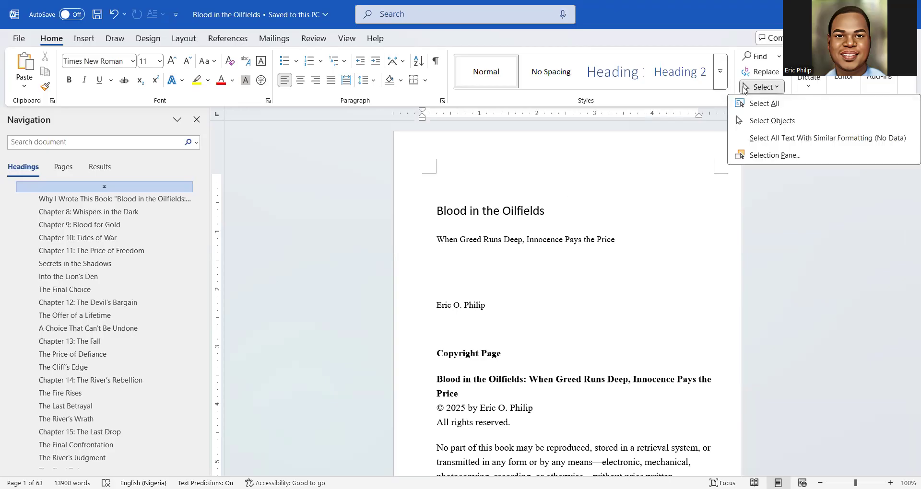
pyautogui.click(745, 90)
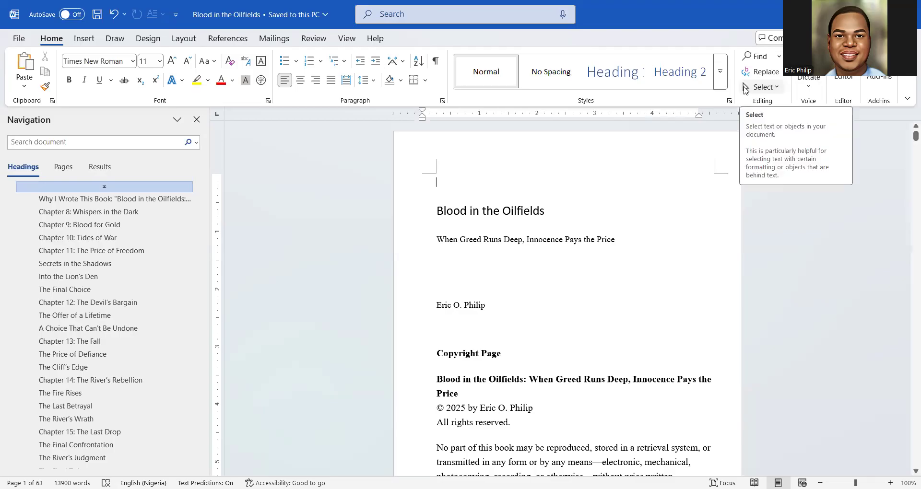
pyautogui.click(748, 89)
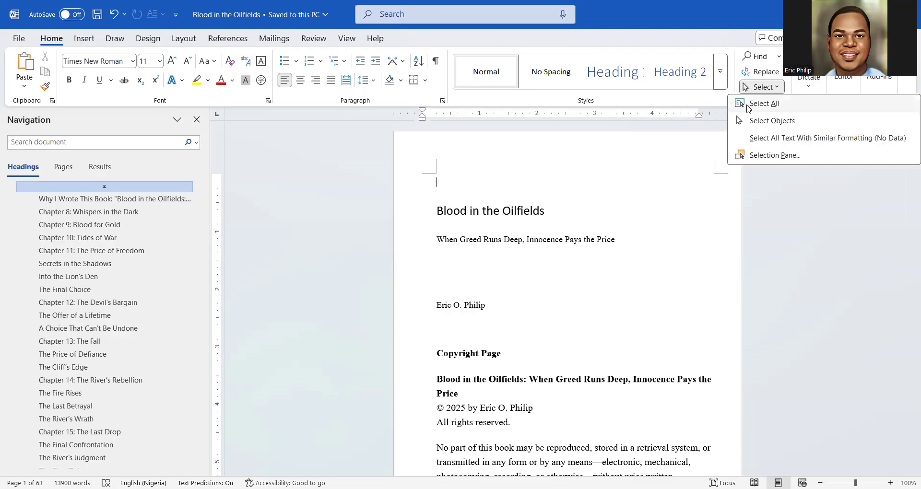
pyautogui.click(748, 108)
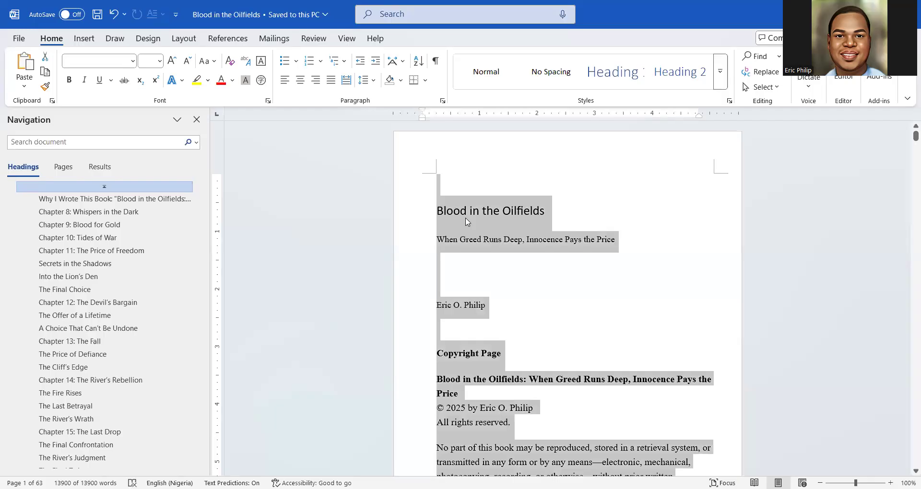
# Set the font of the whole manuscript to Times New Roman
pyautogui.click(113, 61)
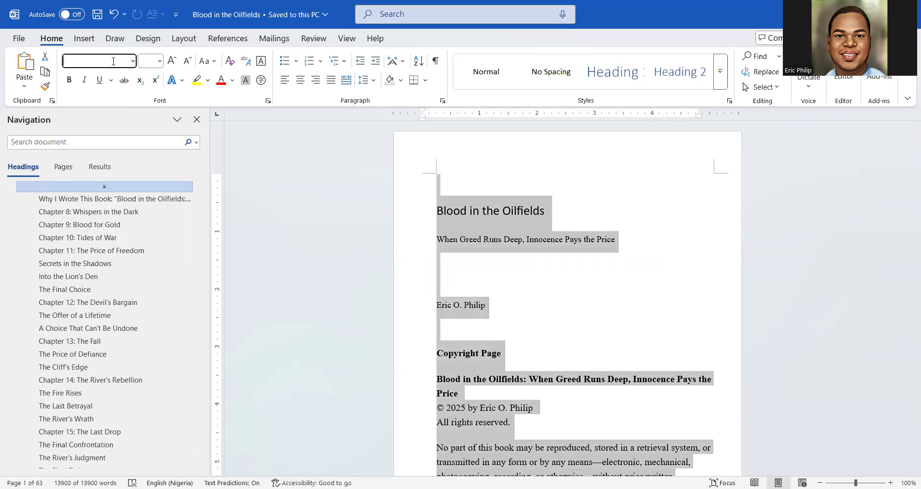
pyautogui.write('Times New Roman')
pyautogui.press('Return')
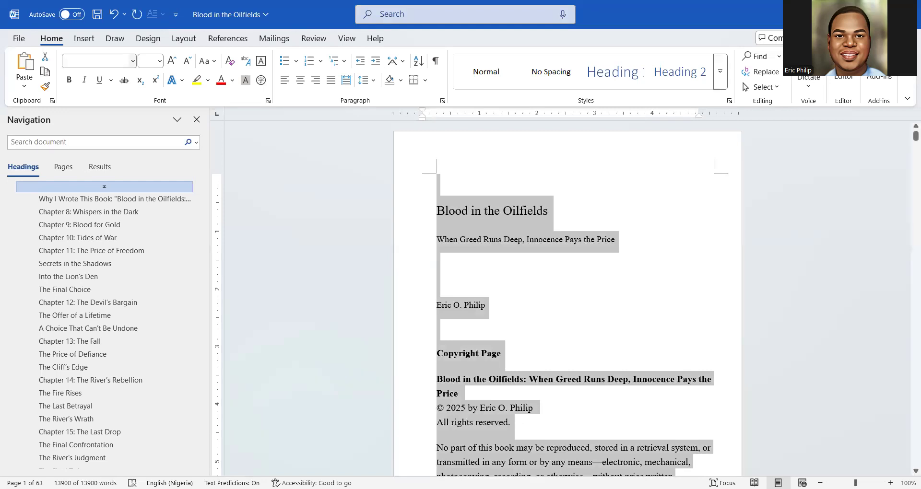
pyautogui.click(132, 60)
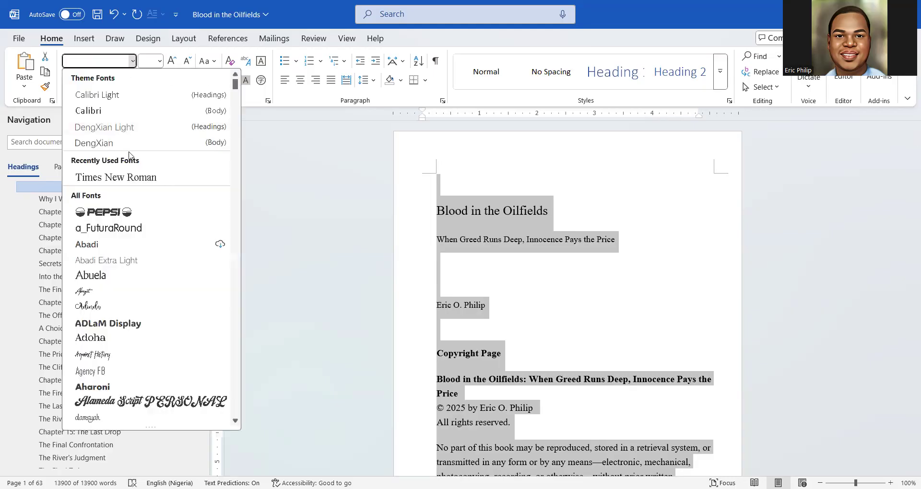
pyautogui.scroll(-6, 122, 254)
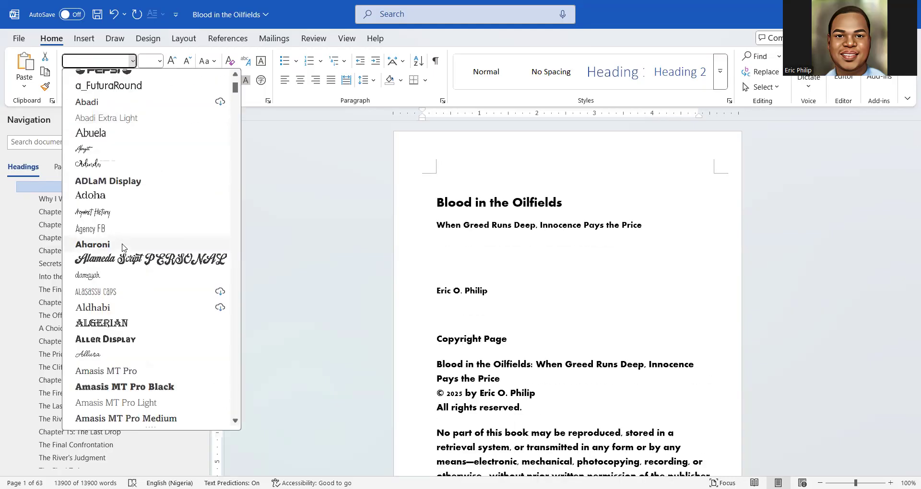
pyautogui.scroll(-2, 124, 247)
pyautogui.scroll(8, 124, 247)
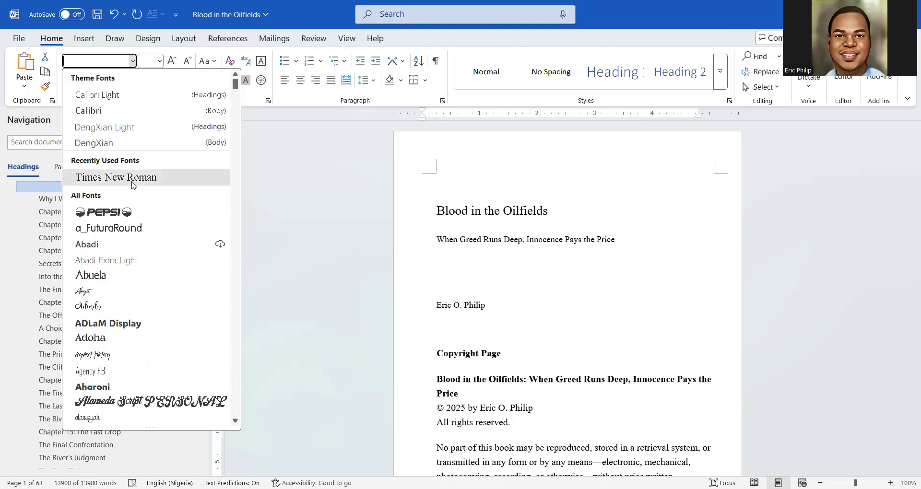
pyautogui.click(132, 185)
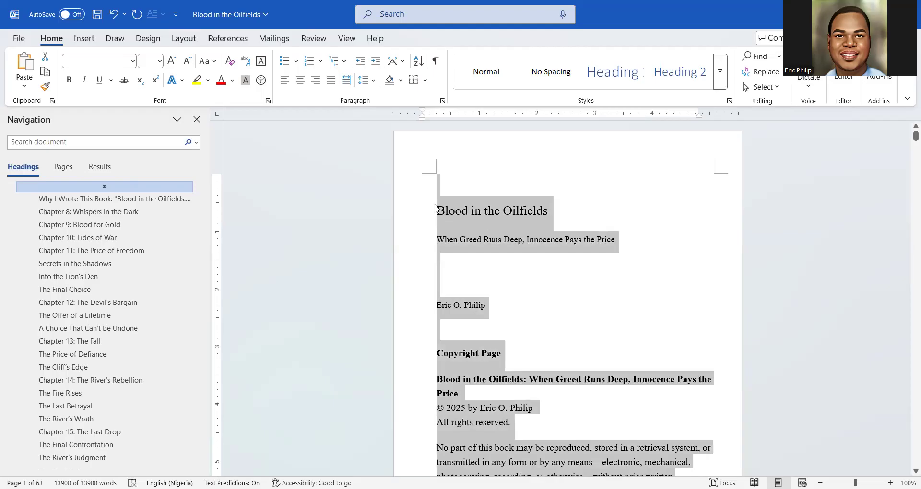
# Set all the text to 12 pt and clear the selection
pyautogui.click(159, 62)
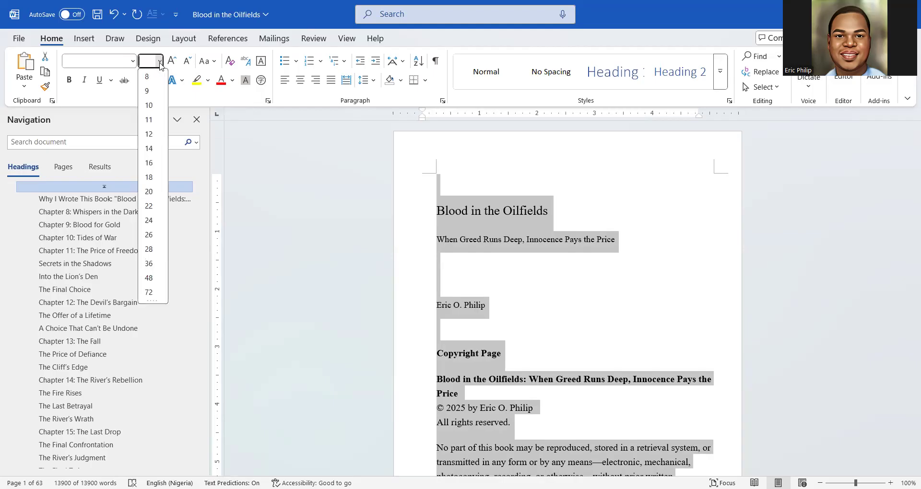
pyautogui.click(150, 139)
pyautogui.scroll(-5, 504, 280)
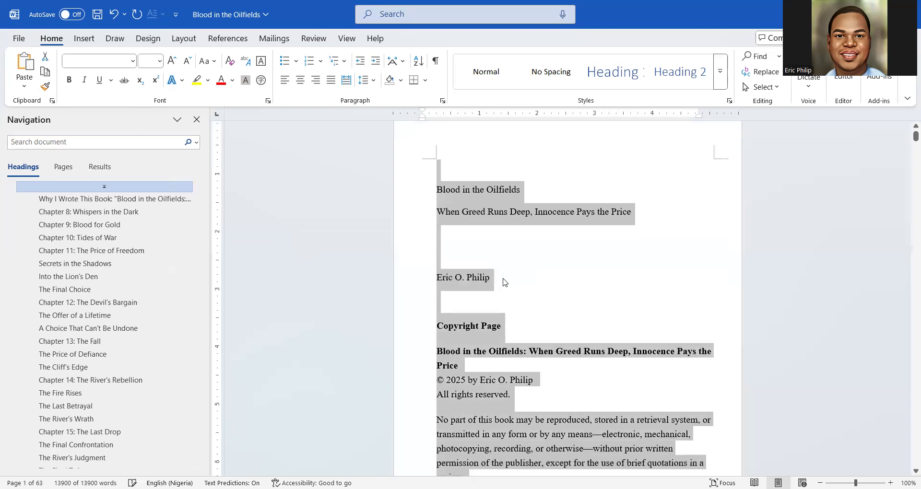
pyautogui.scroll(-10, 504, 282)
pyautogui.scroll(4, 503, 282)
pyautogui.scroll(10, 503, 282)
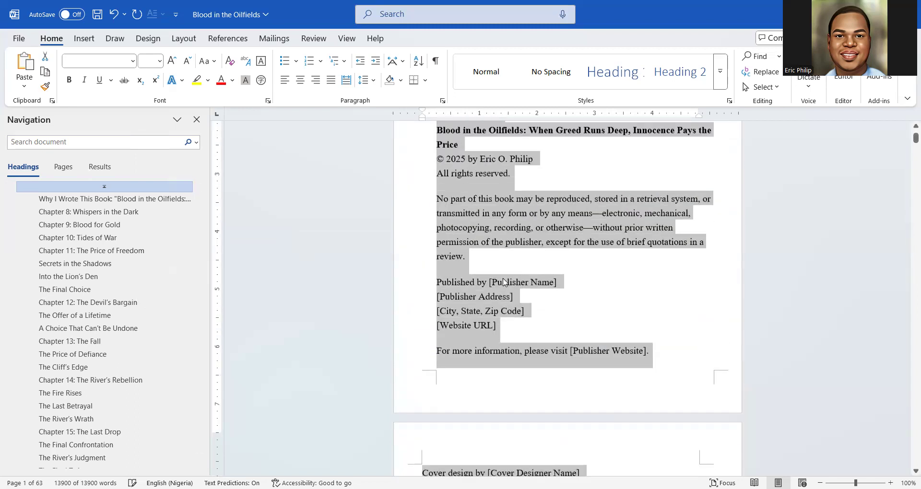
pyautogui.scroll(1, 504, 282)
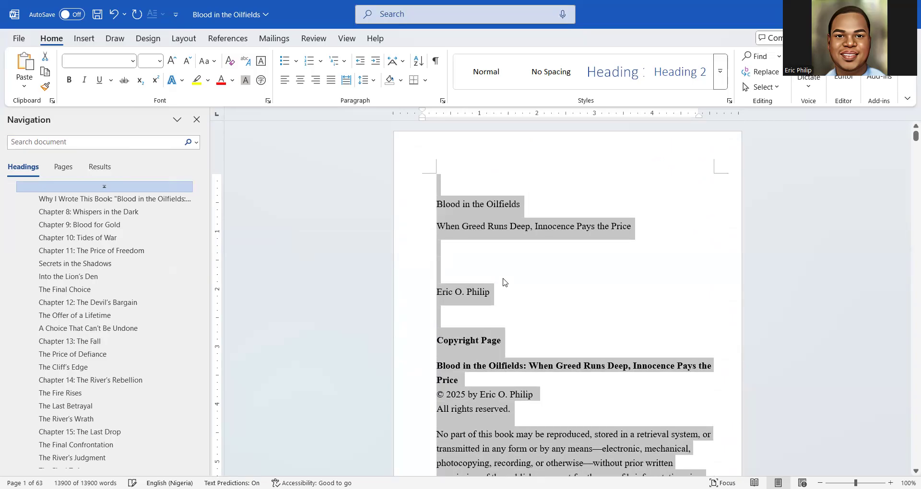
pyautogui.scroll(-10, 503, 282)
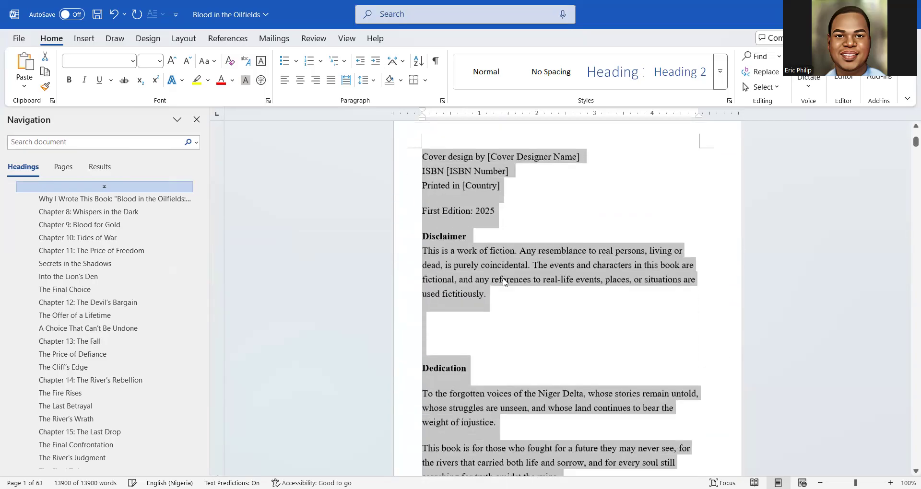
pyautogui.scroll(-15, 503, 282)
pyautogui.scroll(-2, 504, 281)
pyautogui.scroll(9, 503, 282)
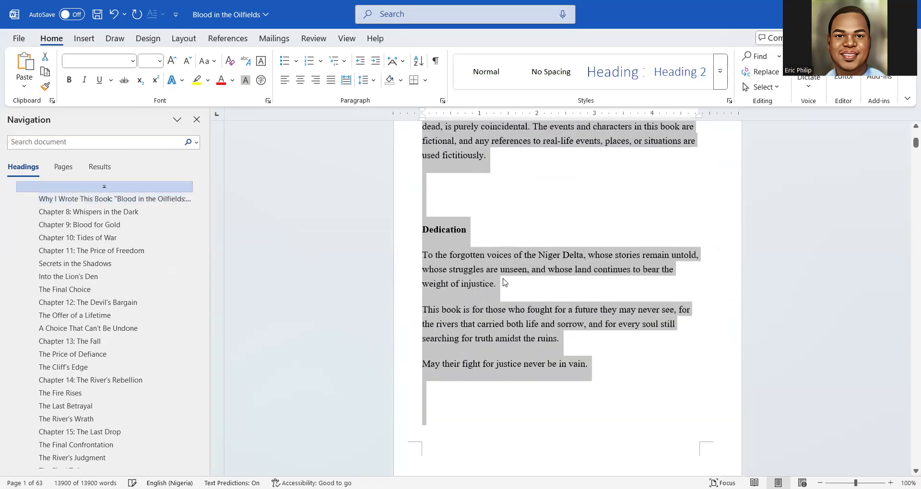
pyautogui.scroll(12, 503, 282)
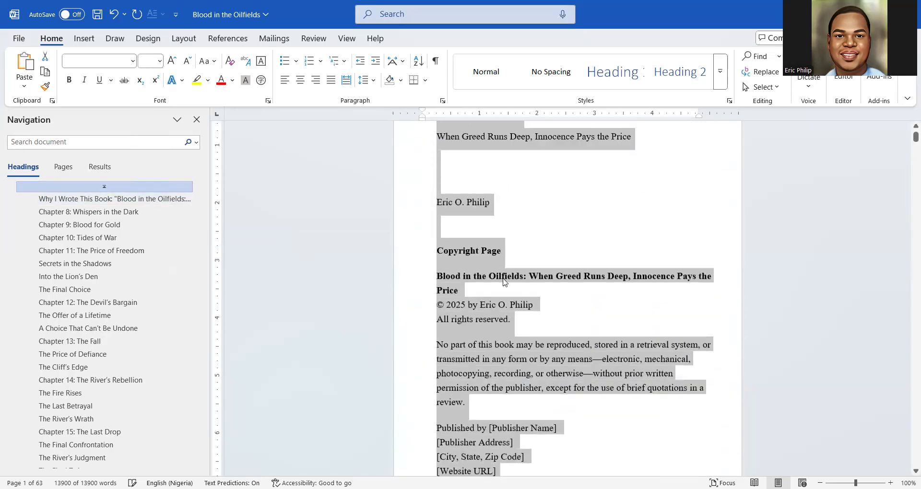
pyautogui.scroll(3, 504, 282)
pyautogui.click(504, 278)
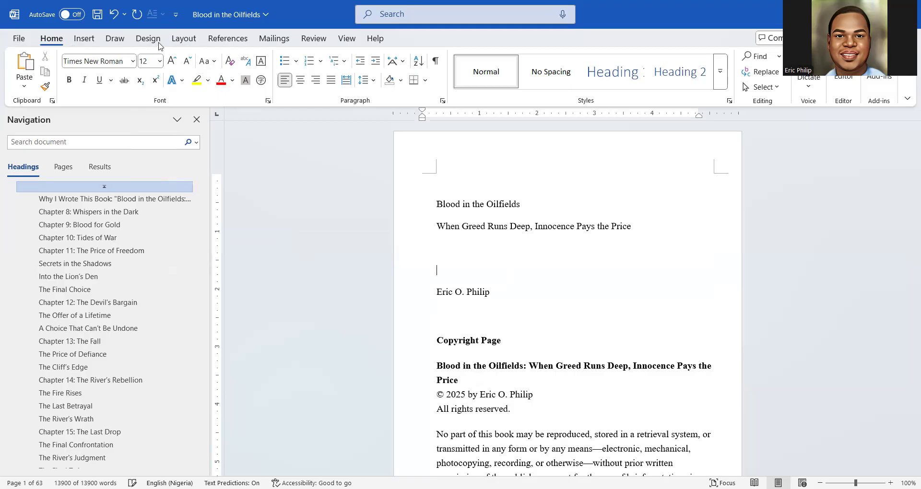
# Enter a custom paper size of width 5 and height 8 inches, applied to the whole document
pyautogui.click(184, 39)
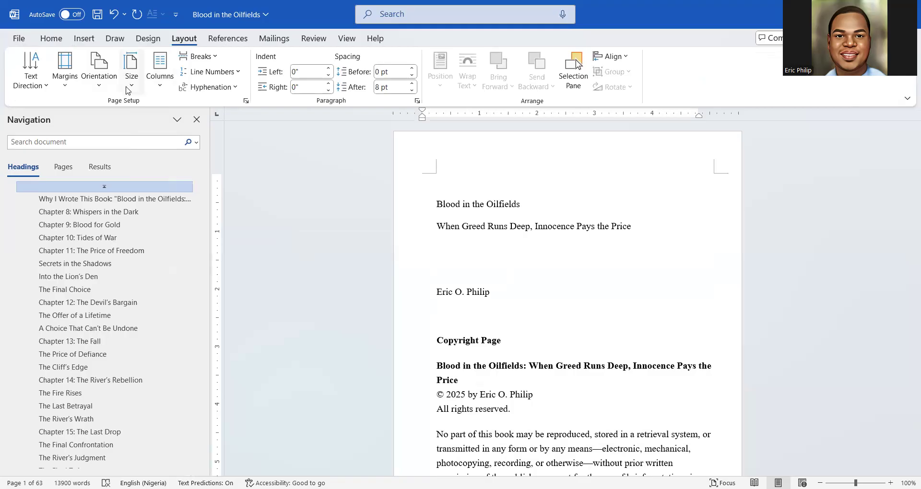
pyautogui.click(130, 82)
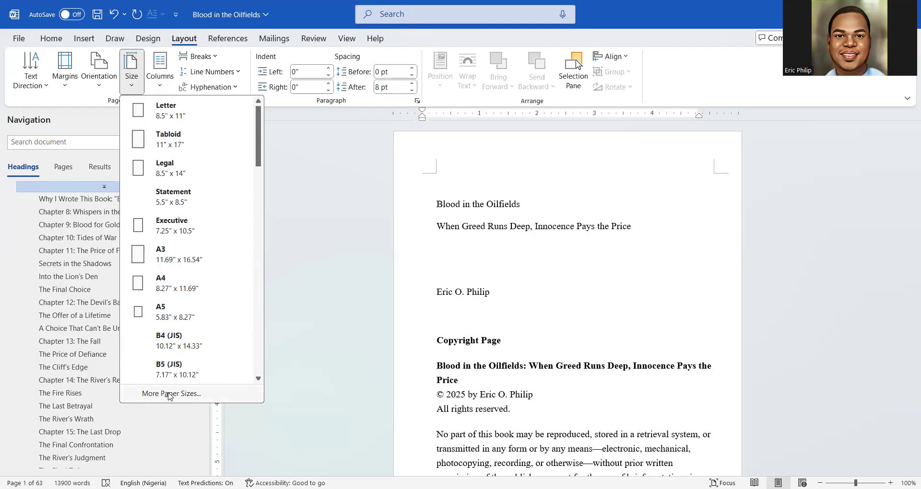
pyautogui.click(168, 394)
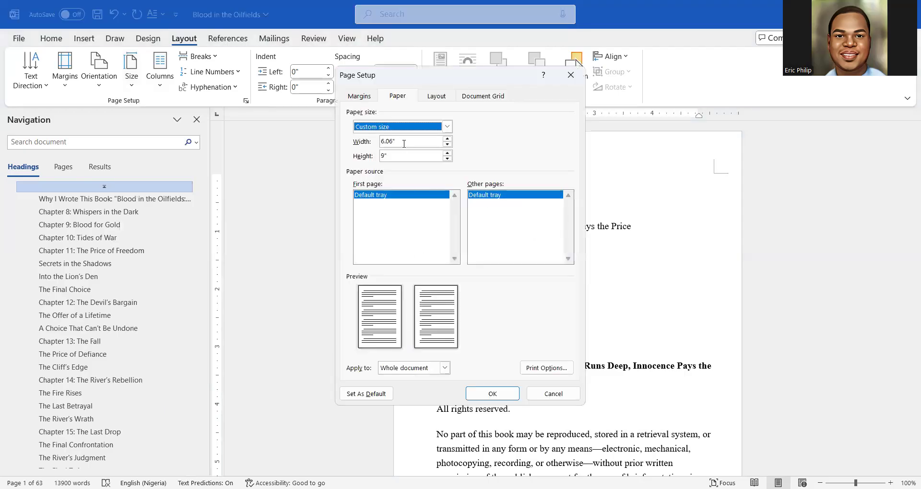
pyautogui.moveTo(404, 143); pyautogui.dragTo(379, 142)
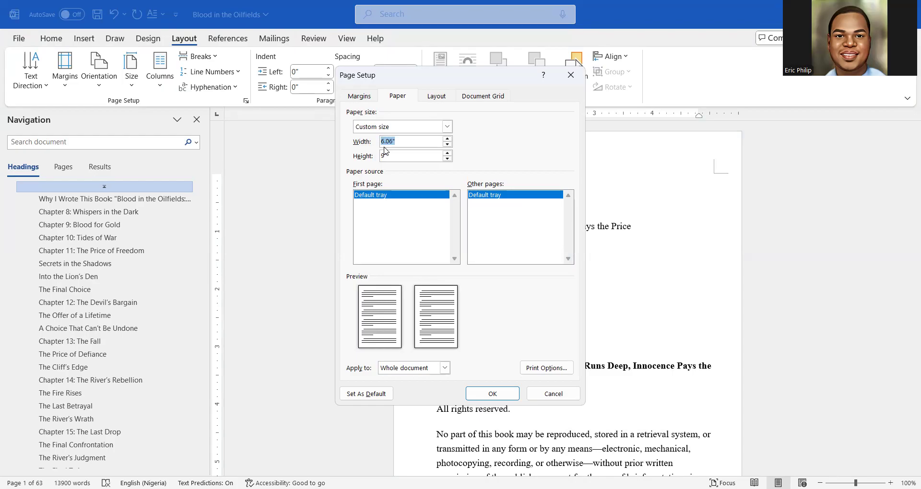
pyautogui.write('6')
pyautogui.moveTo(391, 140); pyautogui.dragTo(378, 142)
pyautogui.write('5')
pyautogui.moveTo(389, 154); pyautogui.dragTo(377, 158)
pyautogui.write('8')
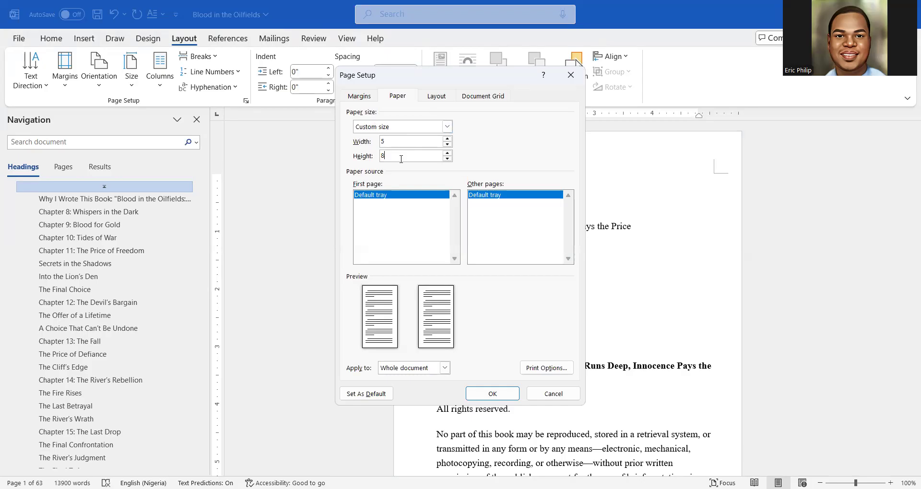
pyautogui.click(445, 368)
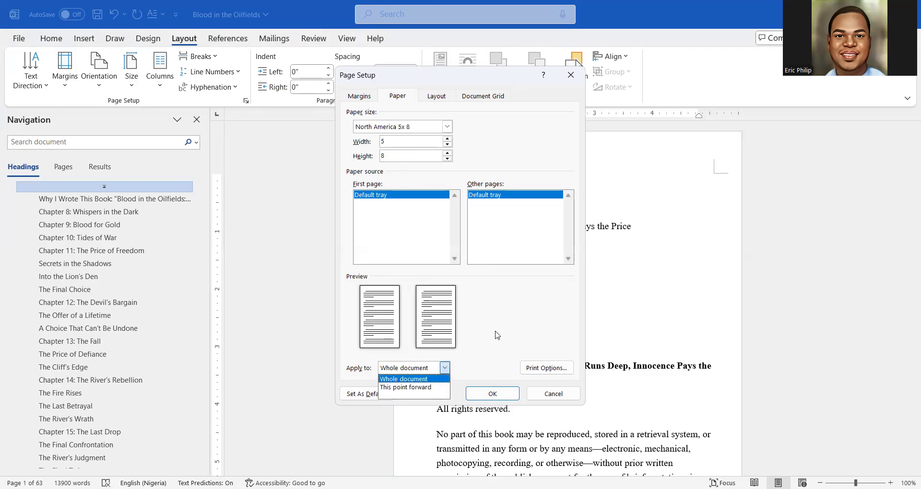
pyautogui.click(492, 393)
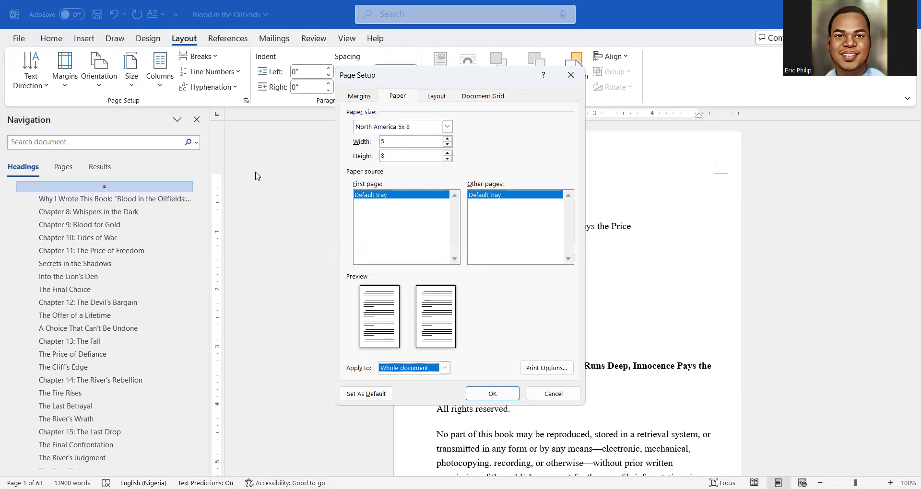
# Set the Top, Bottom, Inside and Outside margins to 1 inch
pyautogui.click(358, 97)
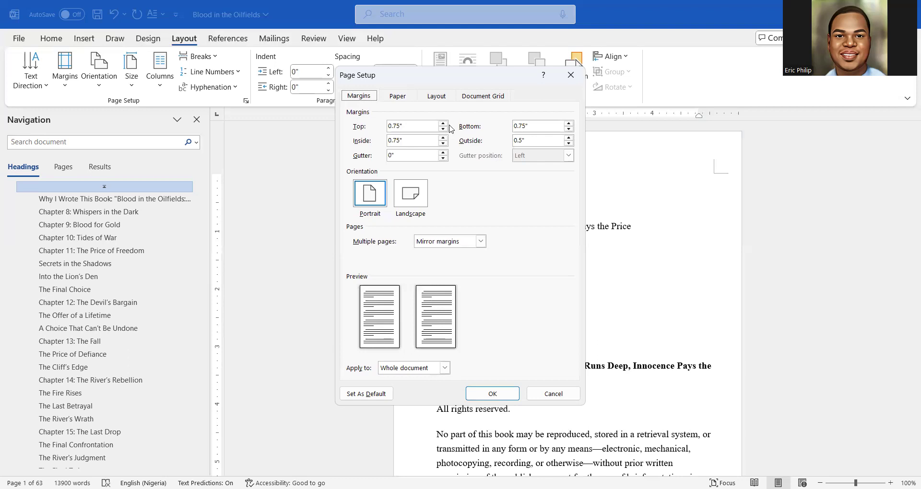
pyautogui.doubleClick(399, 125)
pyautogui.write('1"')
pyautogui.doubleClick(519, 126)
pyautogui.write('1"')
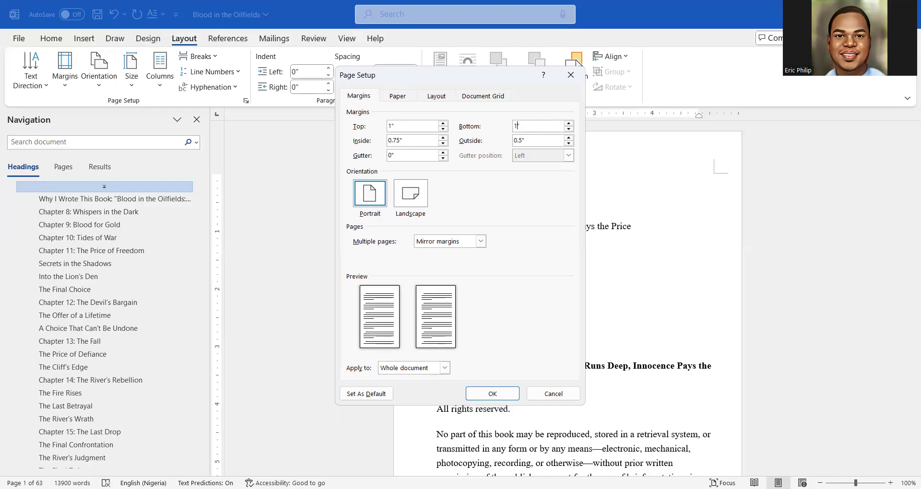
pyautogui.doubleClick(401, 141)
pyautogui.write('1"')
pyautogui.doubleClick(530, 137)
pyautogui.write('1')
# Use Normal multiple-page layout, apply to the whole document, and confirm
pyautogui.click(480, 242)
pyautogui.click(463, 253)
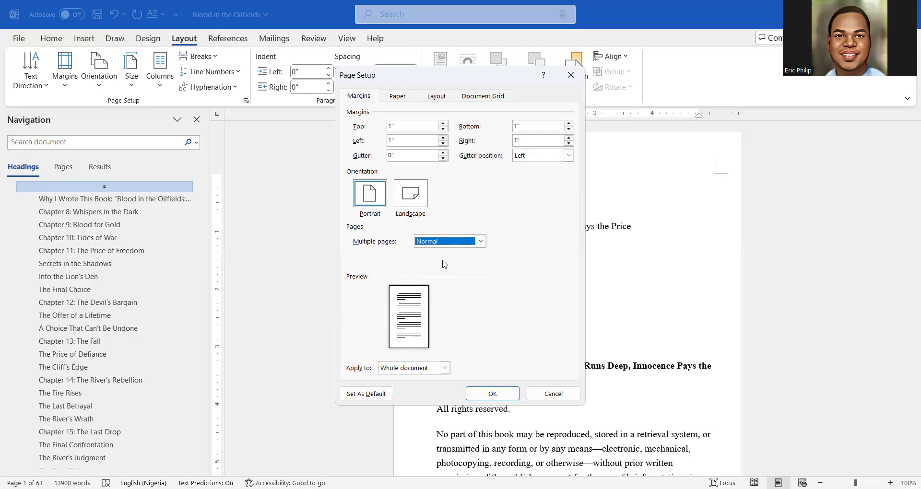
pyautogui.click(445, 368)
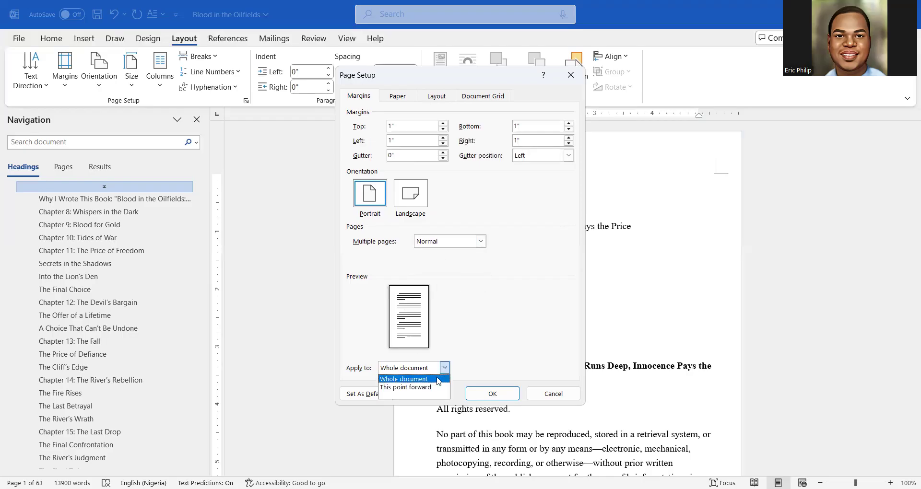
pyautogui.click(438, 380)
pyautogui.click(485, 396)
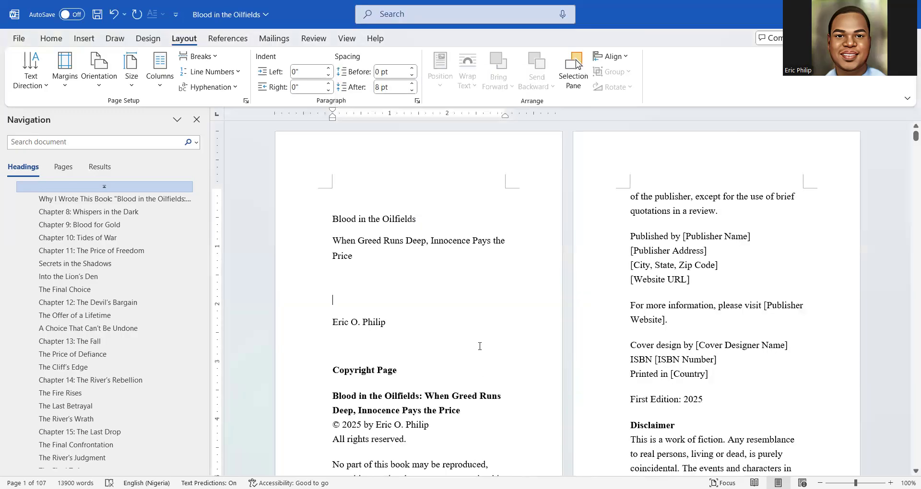
pyautogui.scroll(-3, 480, 347)
pyautogui.scroll(-3, 480, 346)
pyautogui.scroll(4, 479, 346)
pyautogui.scroll(2, 479, 346)
pyautogui.scroll(-10, 480, 347)
pyautogui.scroll(-4, 480, 346)
pyautogui.scroll(3, 480, 346)
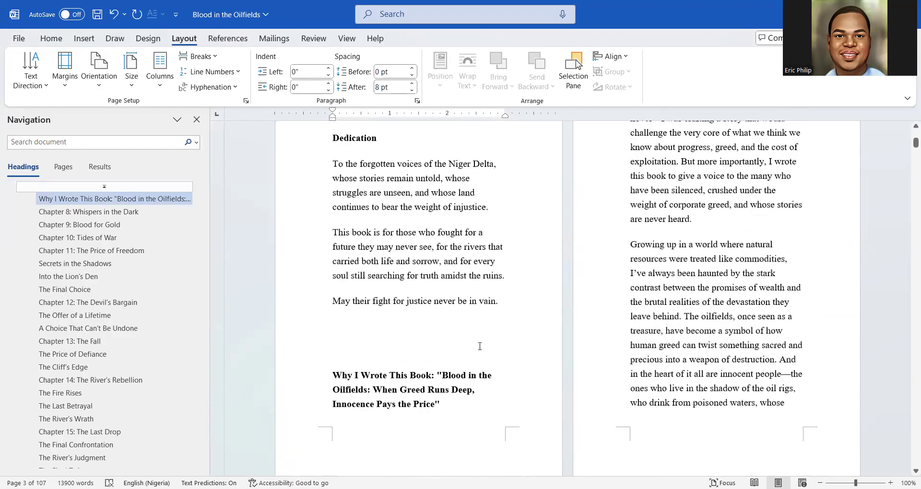
pyautogui.scroll(15, 480, 346)
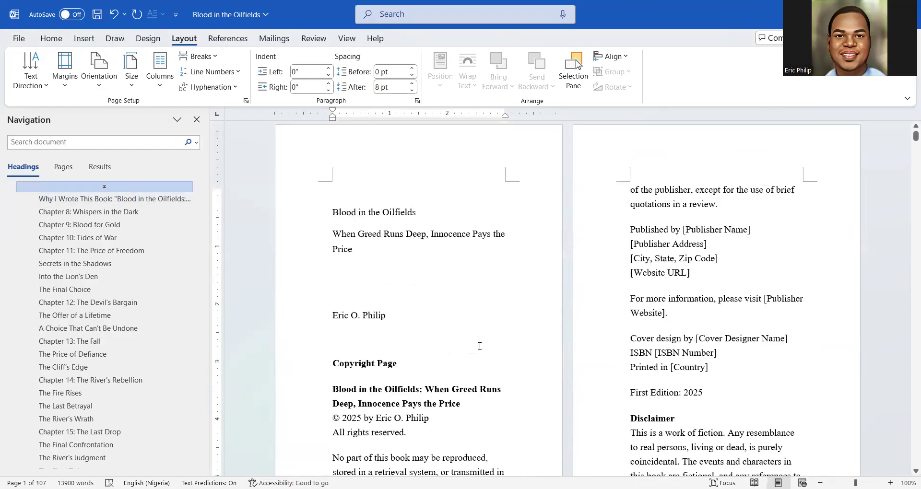
pyautogui.scroll(-5, 480, 346)
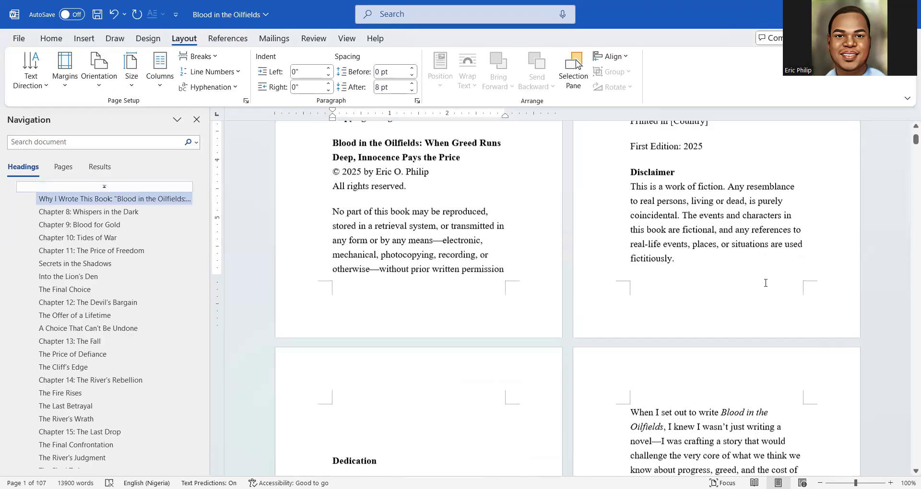
pyautogui.scroll(-16, 766, 283)
pyautogui.scroll(8, 765, 284)
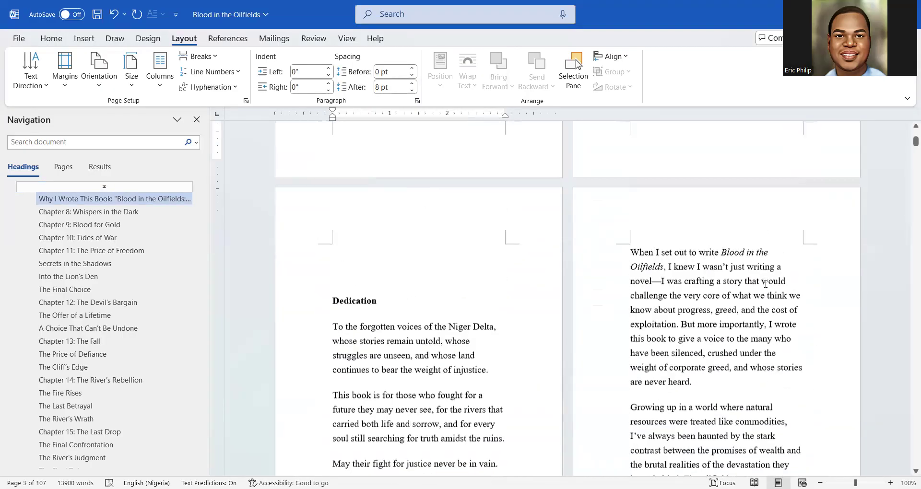
pyautogui.scroll(7, 765, 284)
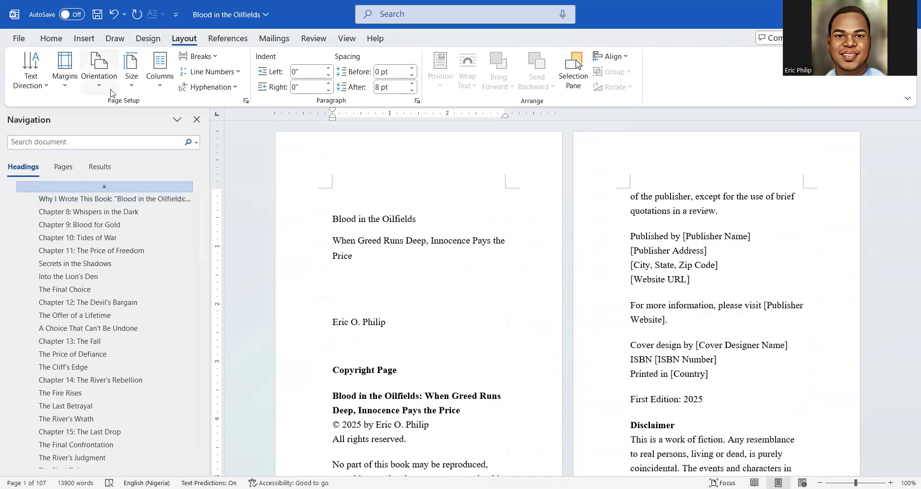
# Change the paper size to width 6 and height 9 inches under More Paper Sizes
pyautogui.click(132, 72)
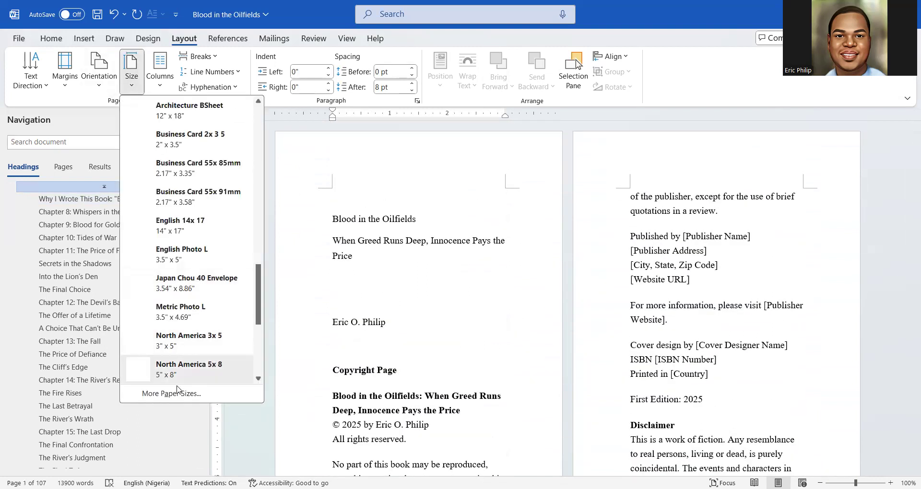
pyautogui.click(172, 392)
pyautogui.click(378, 142)
pyautogui.write('6')
pyautogui.click(376, 155)
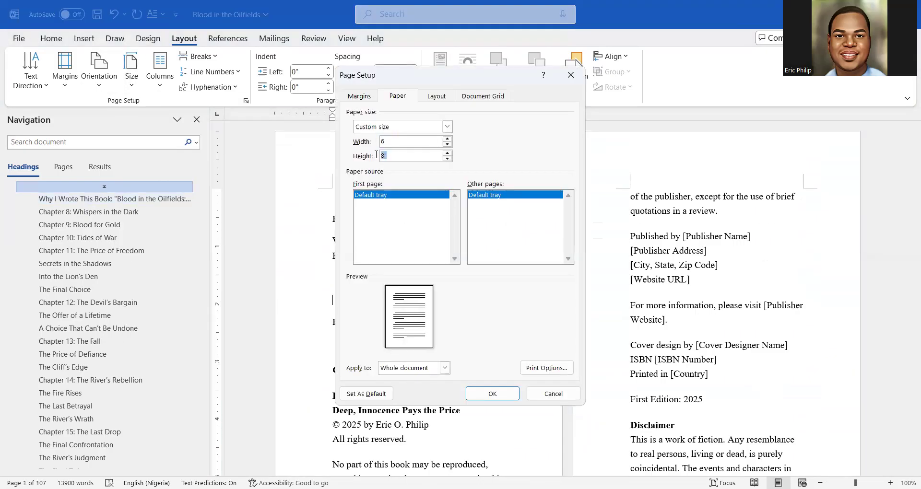
pyautogui.write('9')
pyautogui.click(489, 398)
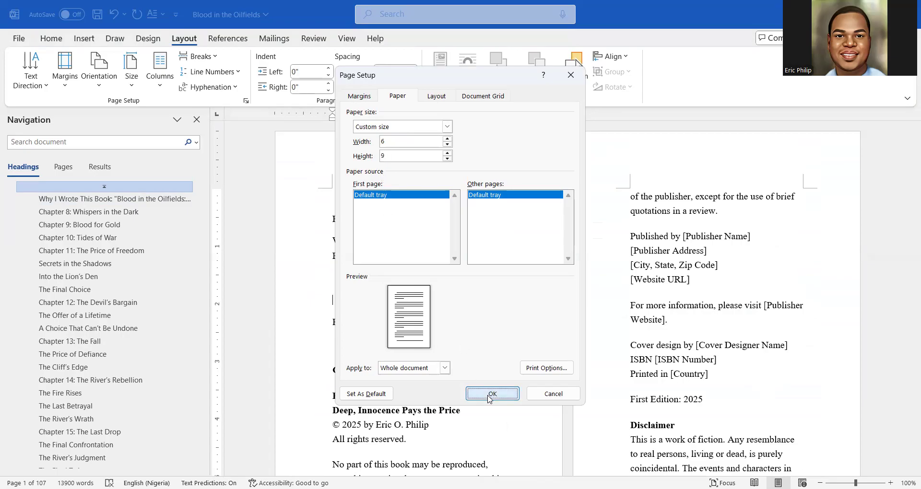
pyautogui.scroll(-10, 486, 373)
pyautogui.scroll(7, 487, 373)
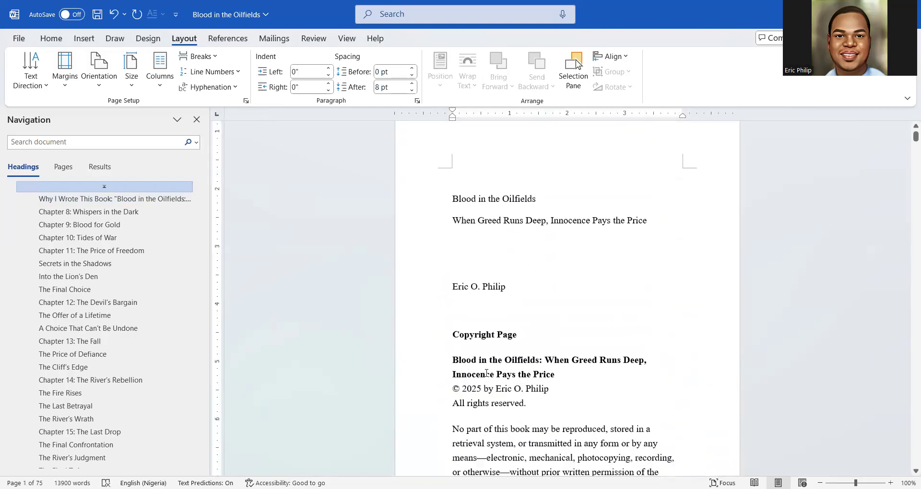
# Switch to the Home tab and select the title line 'Blood in the Oilfields' on page 1
pyautogui.scroll(-10, 486, 373)
pyautogui.scroll(-4, 486, 373)
pyautogui.scroll(8, 486, 373)
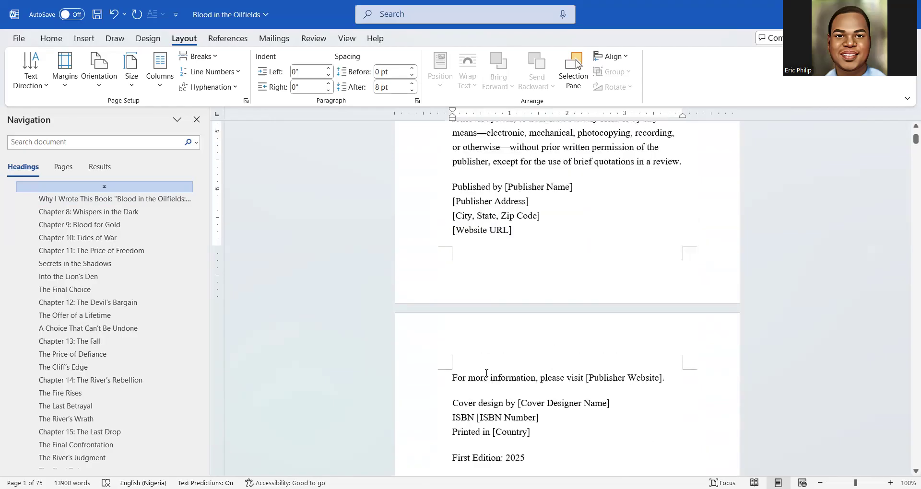
pyautogui.scroll(8, 487, 373)
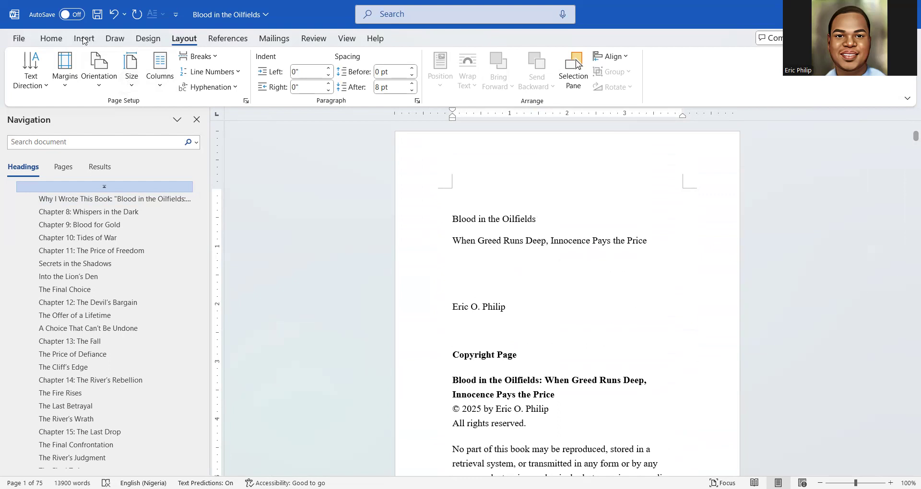
pyautogui.click(51, 39)
pyautogui.scroll(-12, 534, 203)
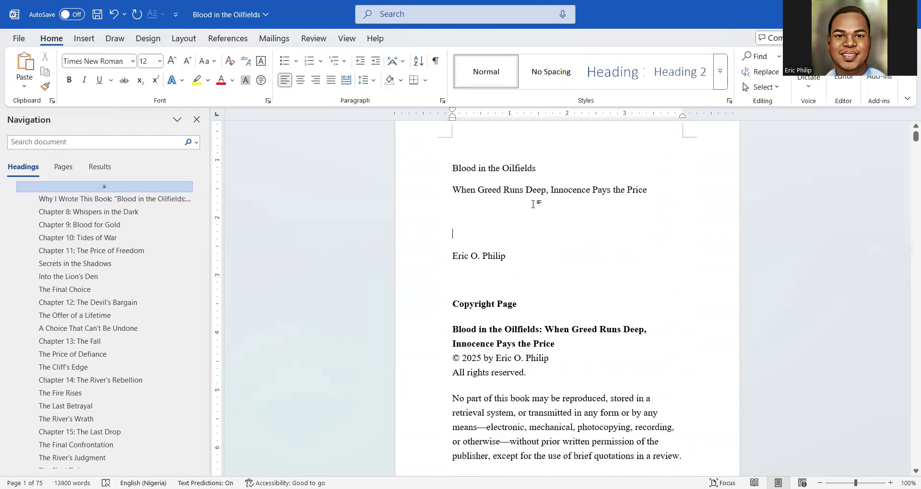
pyautogui.scroll(-3, 534, 203)
pyautogui.scroll(5, 534, 203)
pyautogui.scroll(10, 535, 203)
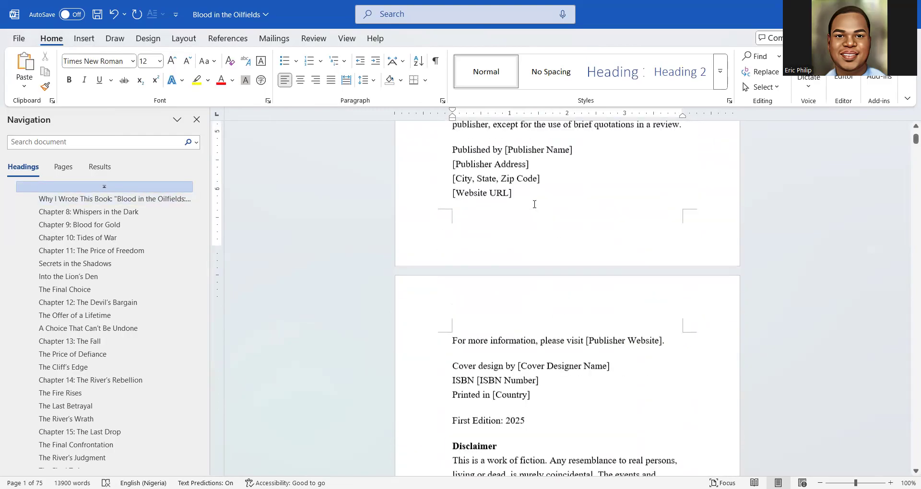
pyautogui.scroll(2, 534, 204)
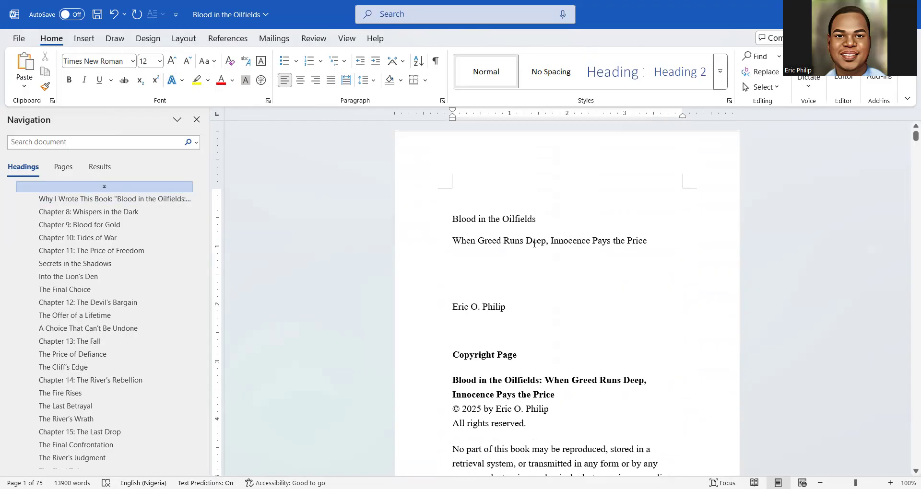
pyautogui.moveTo(539, 220); pyautogui.dragTo(453, 222)
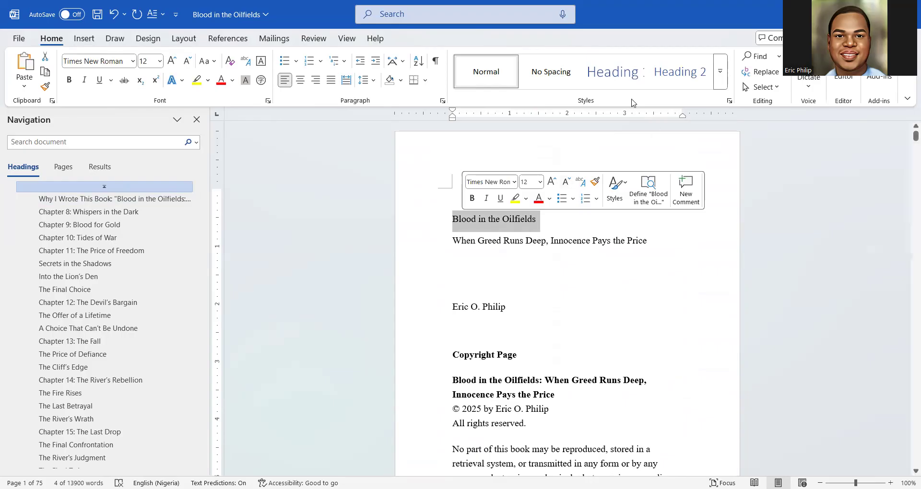
# Make the title Heading 1, centred, Times New Roman, bold and black
pyautogui.click(609, 79)
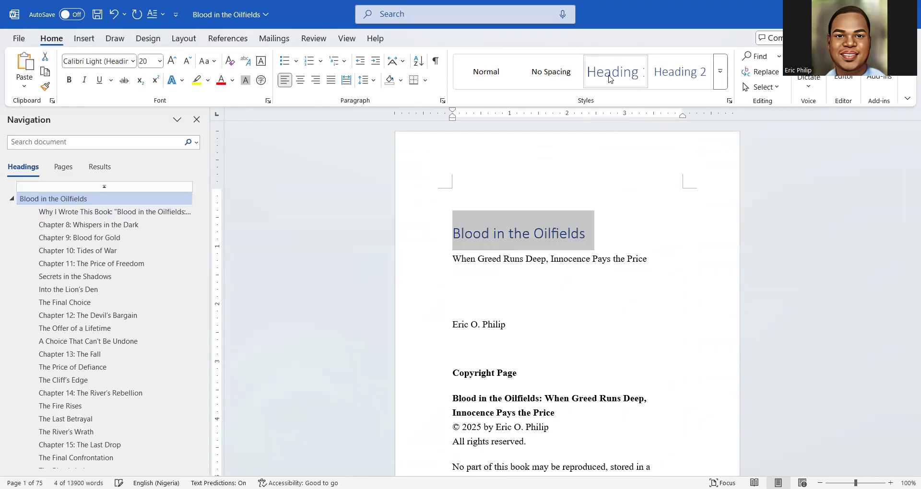
pyautogui.click(300, 80)
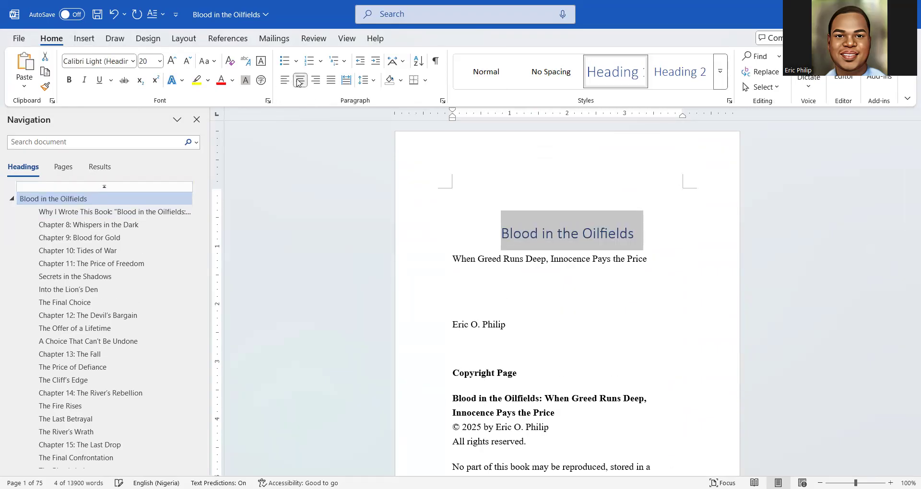
pyautogui.click(99, 62)
pyautogui.write('Times New Roman')
pyautogui.press('Return')
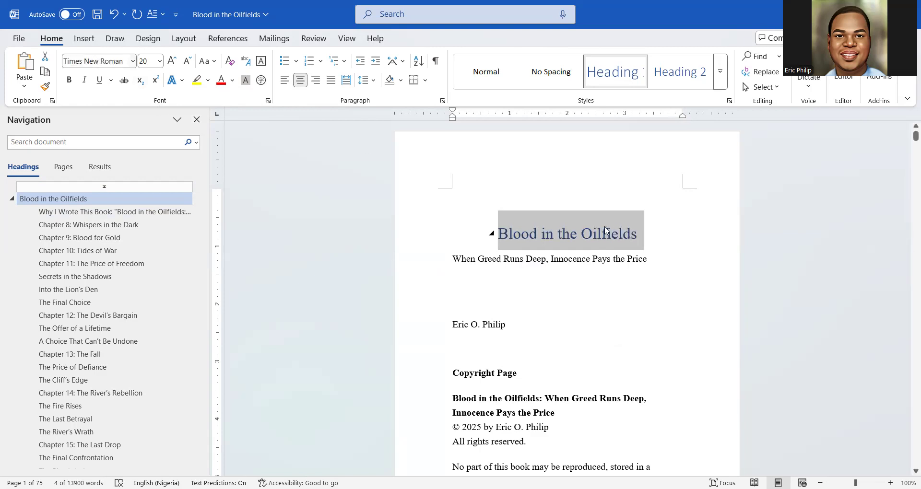
pyautogui.click(70, 83)
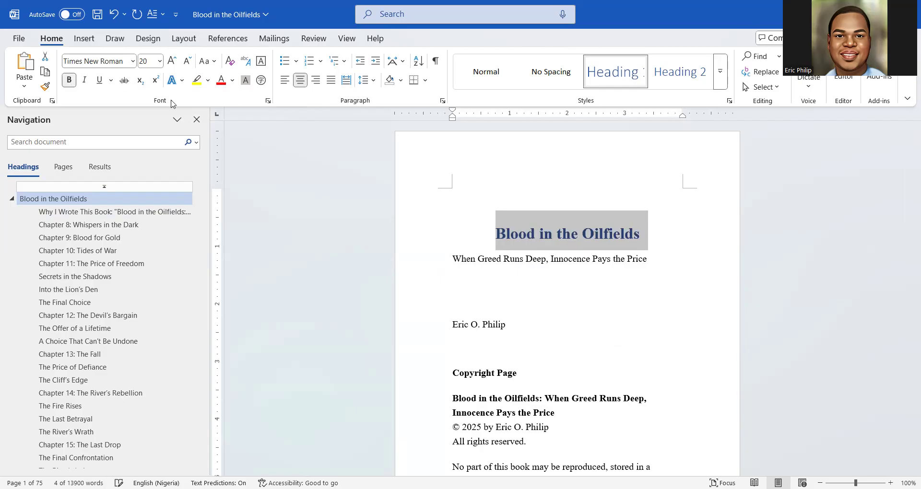
pyautogui.click(234, 82)
pyautogui.click(240, 158)
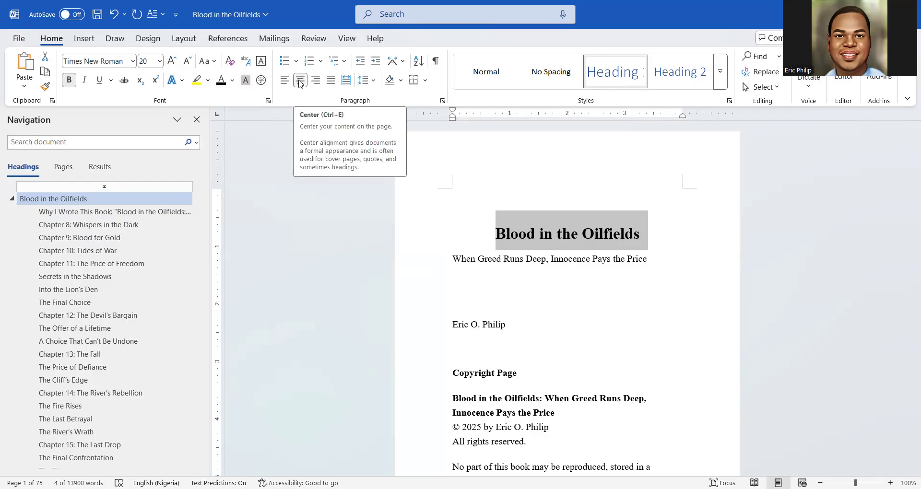
# Grow and shrink the title's font until it sits at 72 pt, then deselect
pyautogui.click(160, 61)
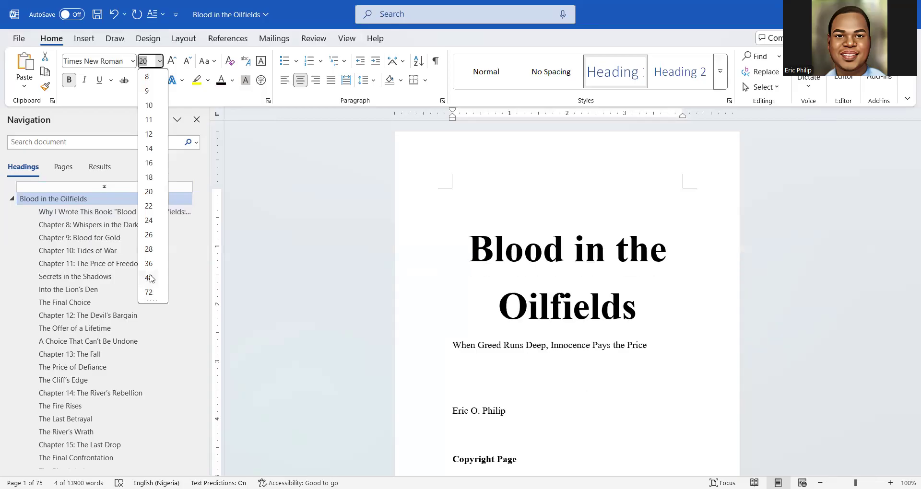
pyautogui.click(172, 62)
pyautogui.click(172, 62)
pyautogui.click(171, 61)
pyautogui.click(171, 61)
pyautogui.click(171, 61)
pyautogui.click(172, 62)
pyautogui.click(172, 62)
pyautogui.click(171, 61)
pyautogui.click(172, 61)
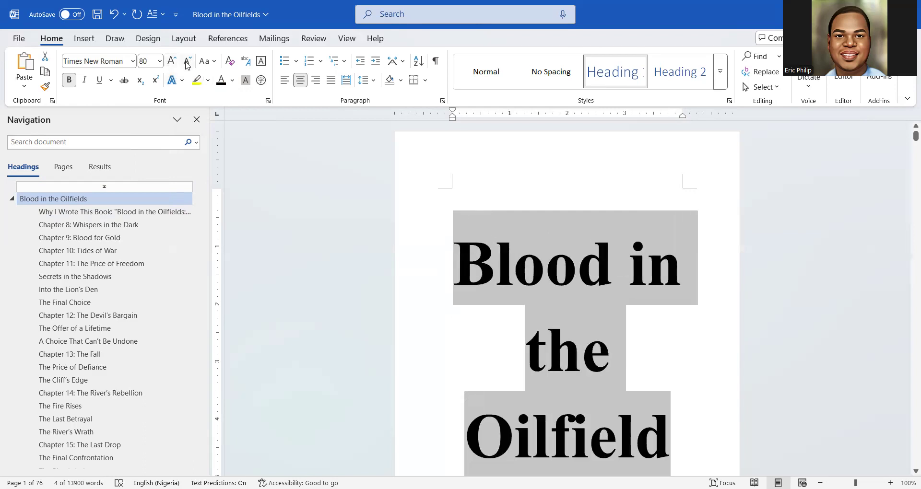
pyautogui.click(187, 63)
pyautogui.click(187, 62)
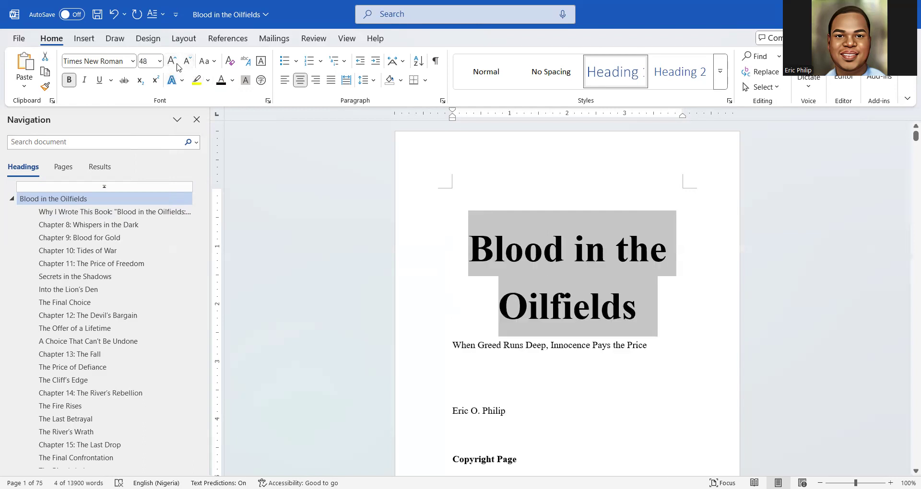
pyautogui.click(171, 61)
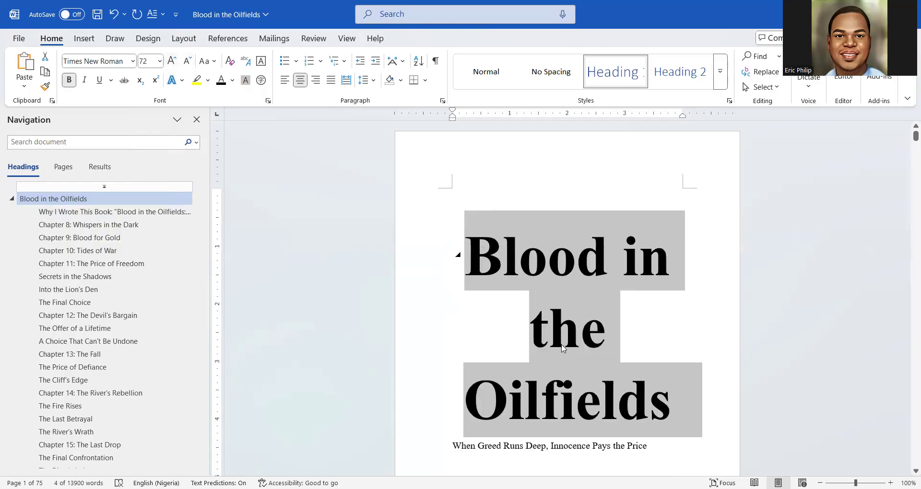
pyautogui.scroll(-2, 554, 345)
pyautogui.scroll(1, 558, 332)
pyautogui.scroll(1, 557, 332)
pyautogui.scroll(-3, 558, 332)
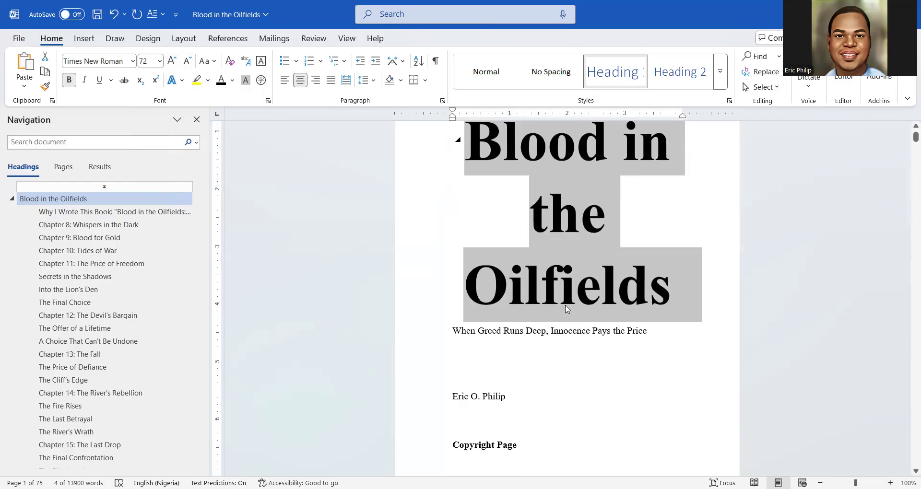
pyautogui.click(565, 307)
# Make the subtitle centred, italic and 14 pt
pyautogui.doubleClick(555, 338)
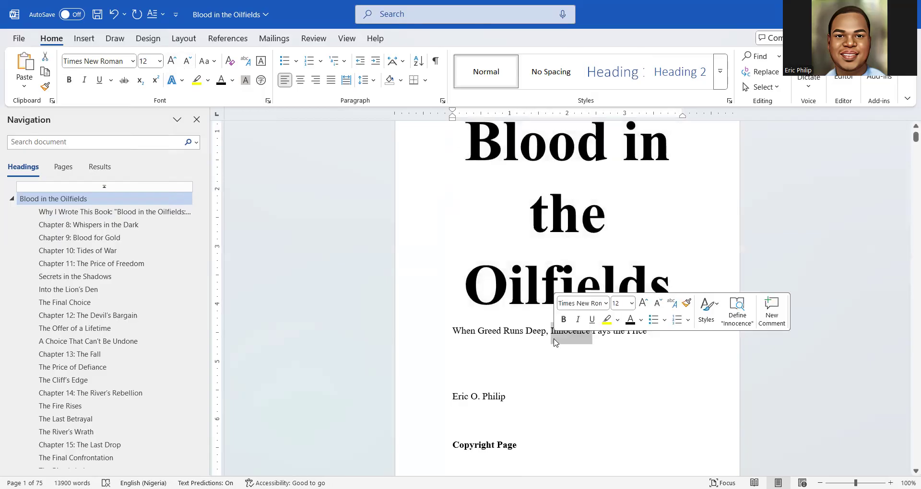
pyautogui.click(554, 341)
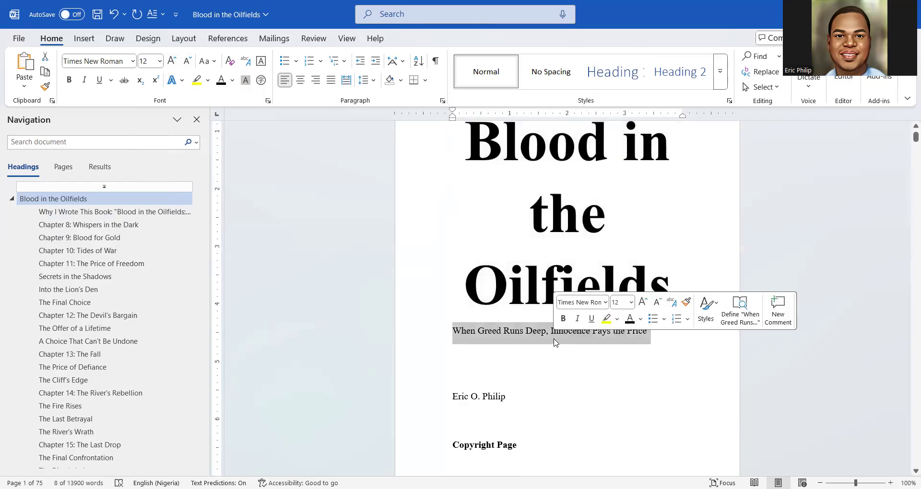
pyautogui.click(301, 80)
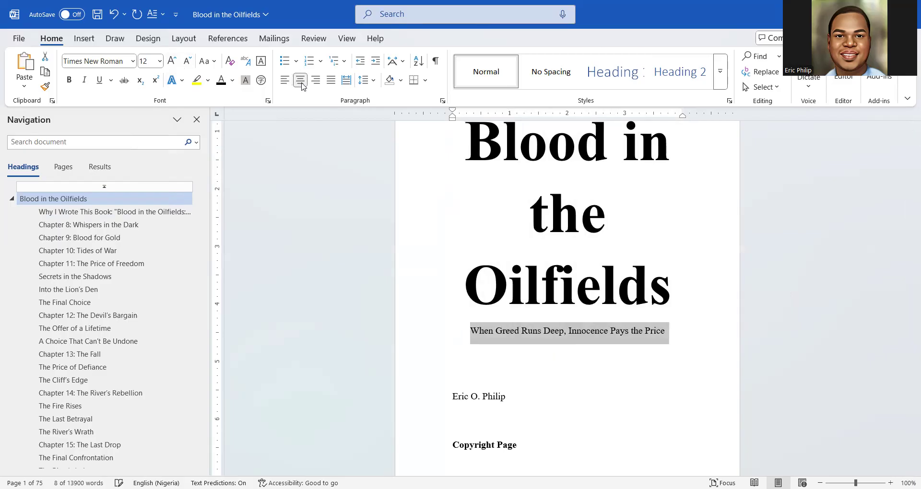
pyautogui.click(85, 81)
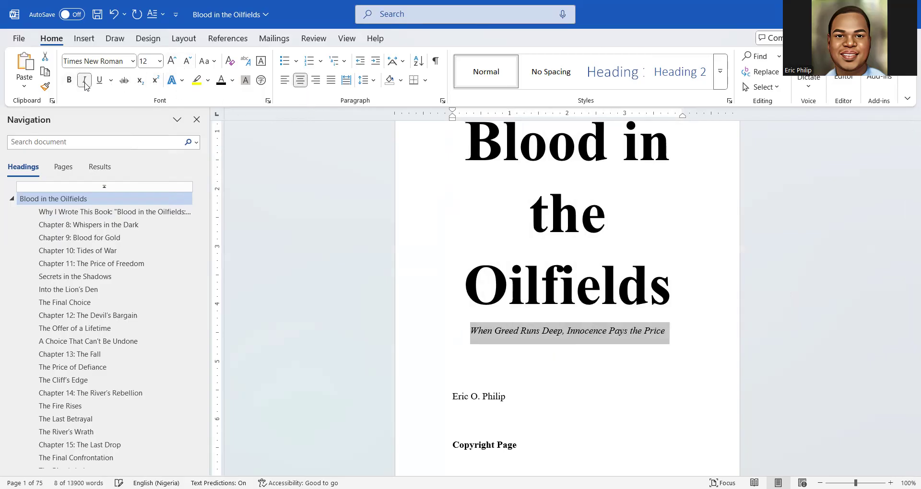
pyautogui.click(172, 61)
pyautogui.click(173, 61)
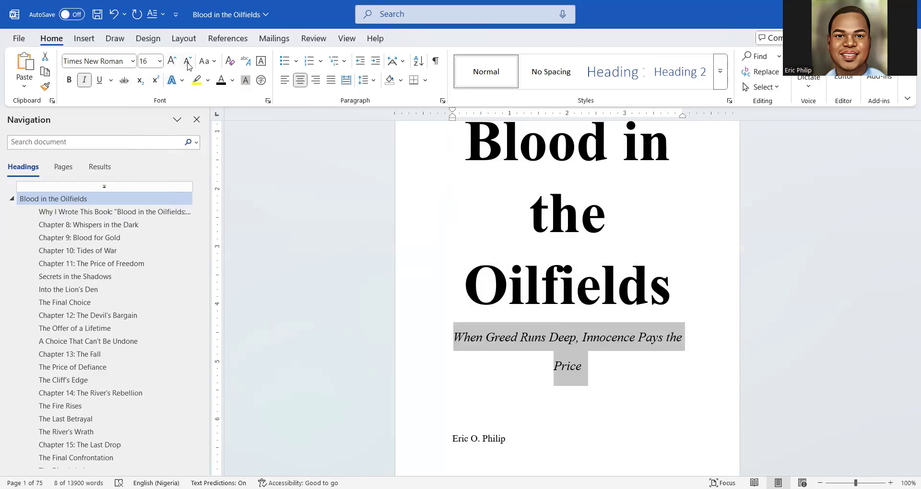
pyautogui.click(188, 63)
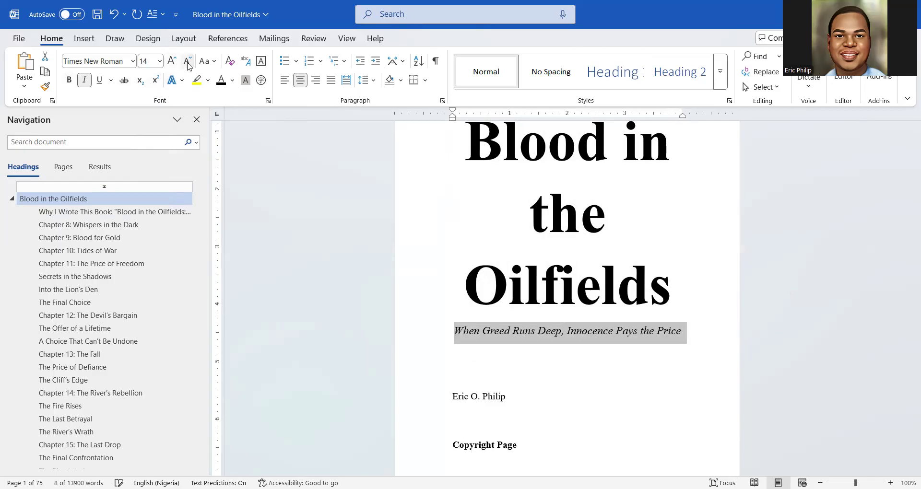
# Make the author's name line centred, bold and 24 pt
pyautogui.click(603, 400)
pyautogui.click(441, 399)
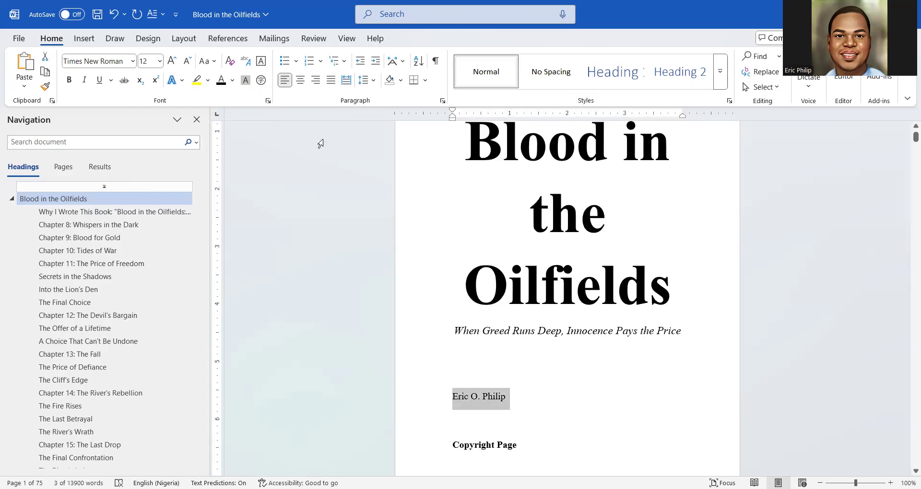
pyautogui.click(300, 80)
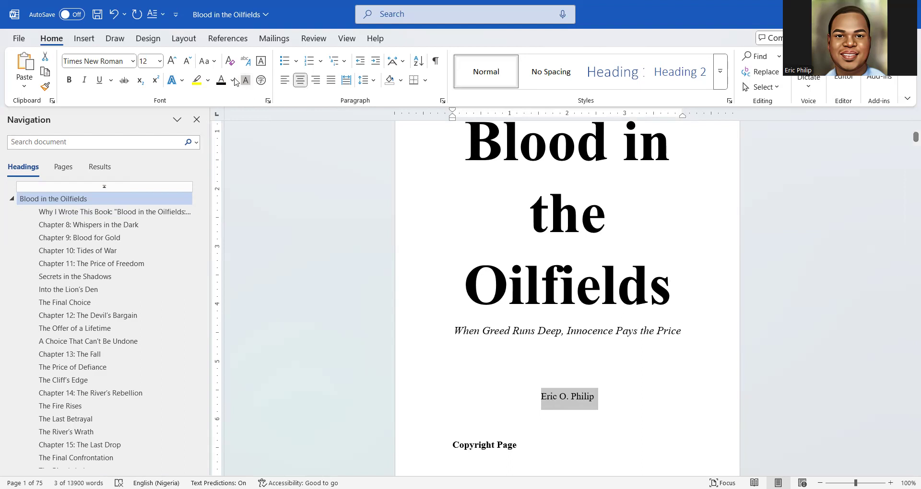
pyautogui.click(70, 81)
pyautogui.click(170, 63)
pyautogui.click(171, 63)
pyautogui.click(171, 63)
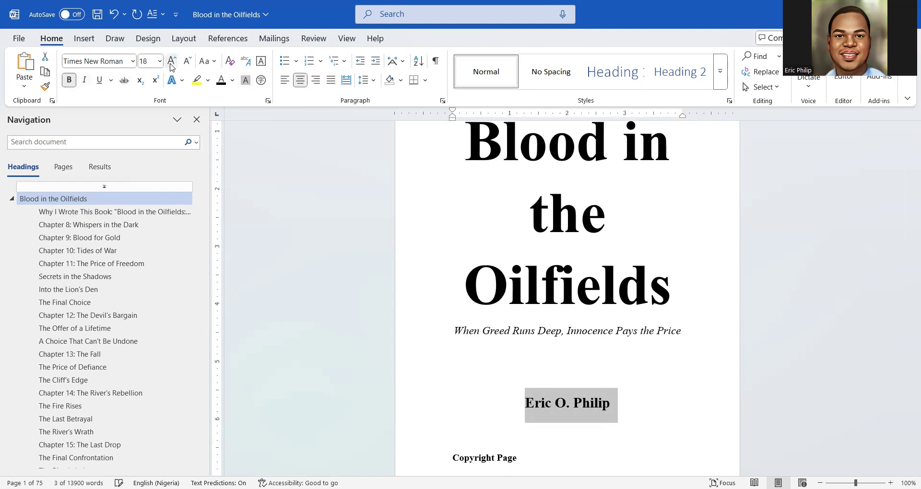
pyautogui.click(170, 64)
pyautogui.click(171, 64)
pyautogui.click(171, 64)
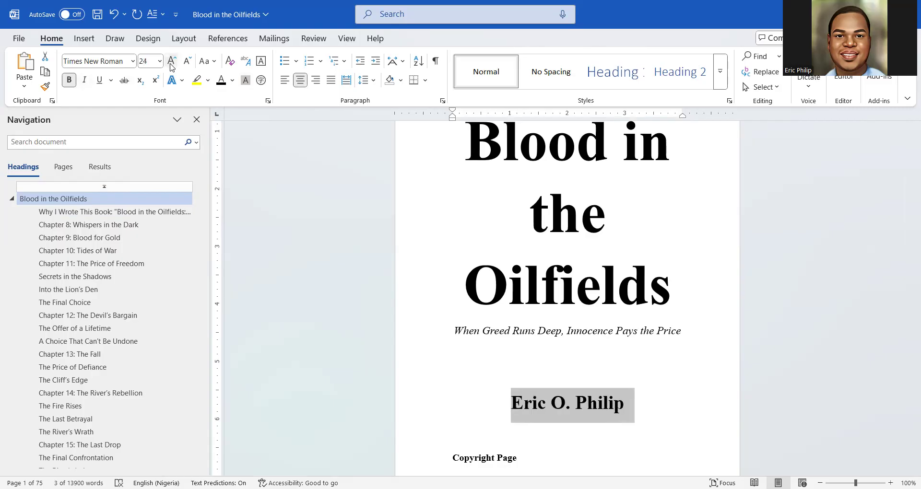
pyautogui.scroll(3, 550, 322)
pyautogui.scroll(-2, 550, 323)
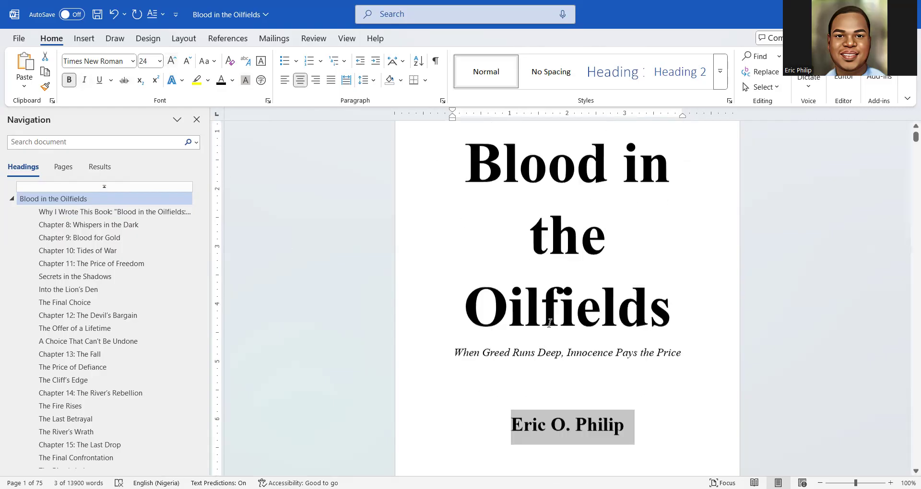
pyautogui.scroll(-2, 550, 323)
# Insert a page break on the empty line below the author's name, moving Copyright Page to page 2
pyautogui.click(645, 359)
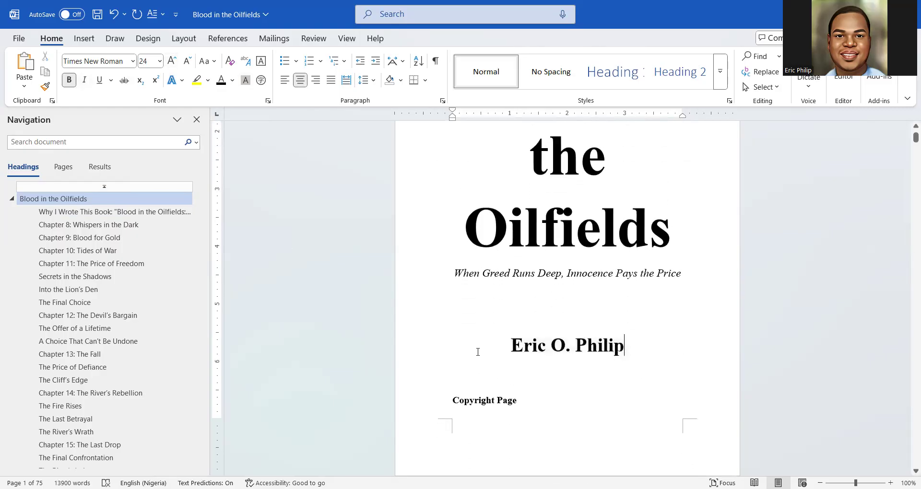
pyautogui.scroll(3, 478, 352)
pyautogui.click(479, 361)
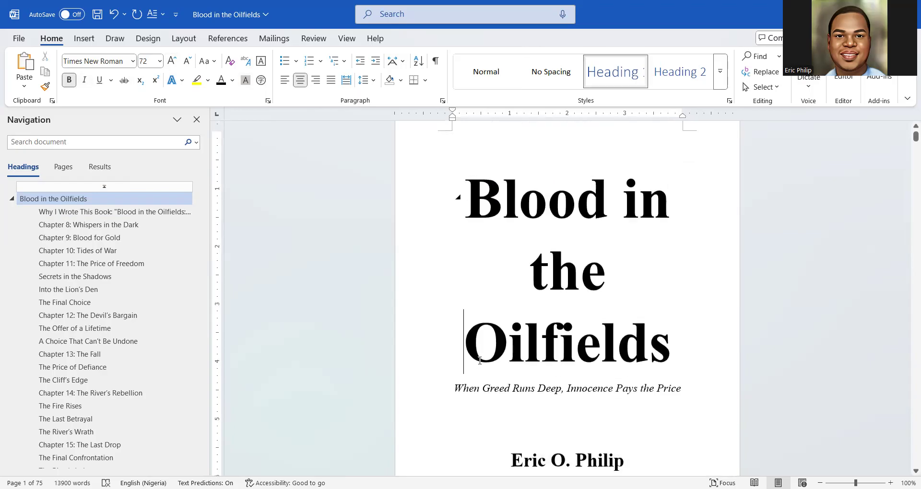
pyautogui.scroll(-3, 480, 367)
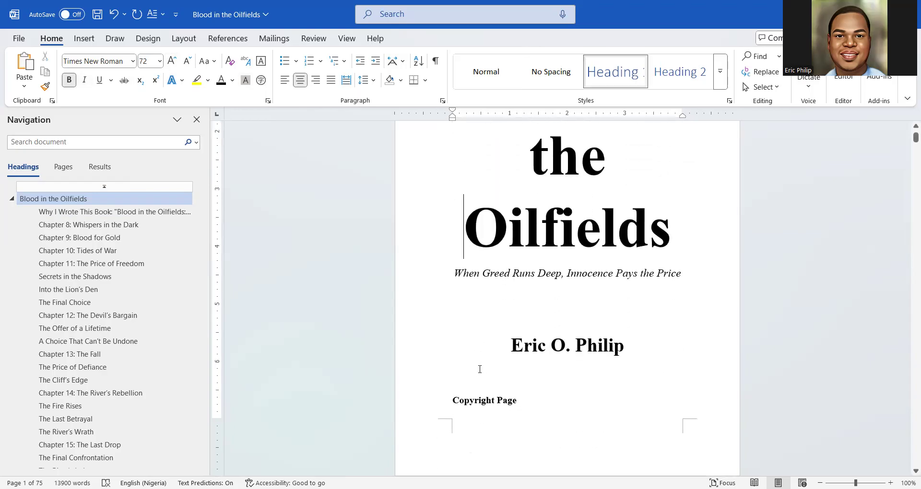
pyautogui.click(472, 374)
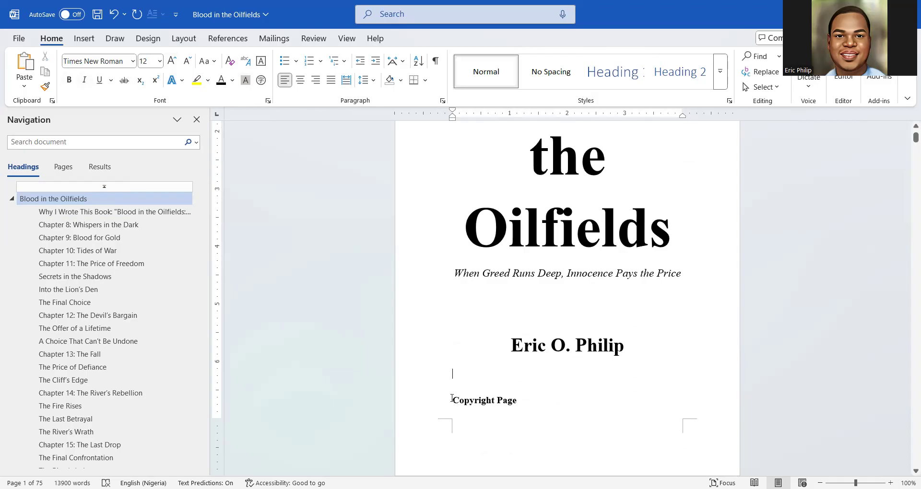
pyautogui.click(453, 400)
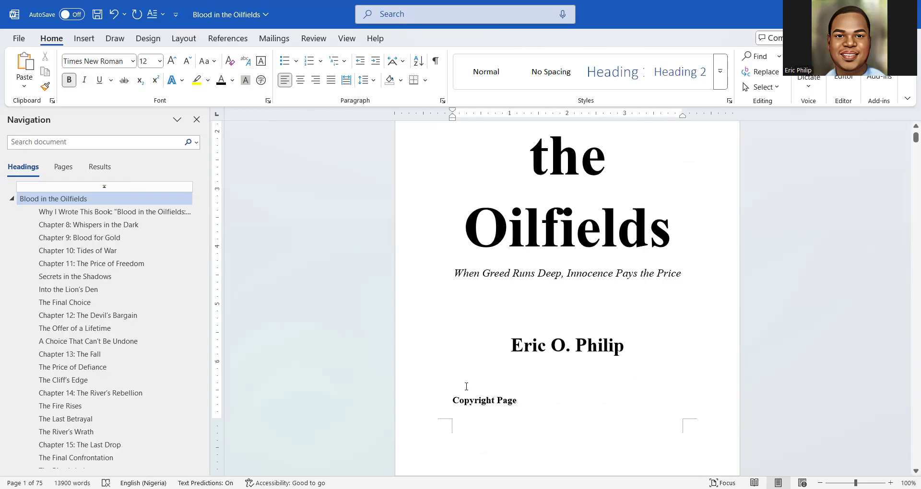
pyautogui.click(456, 361)
pyautogui.click(449, 378)
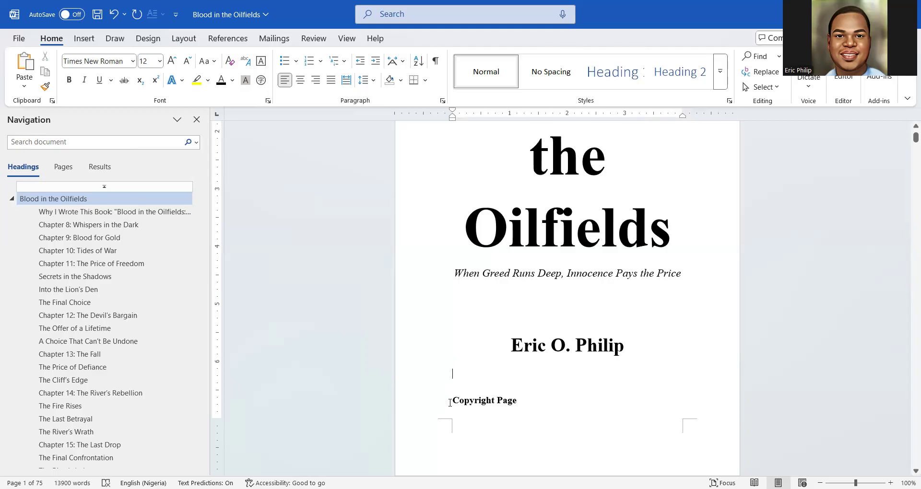
pyautogui.click(82, 38)
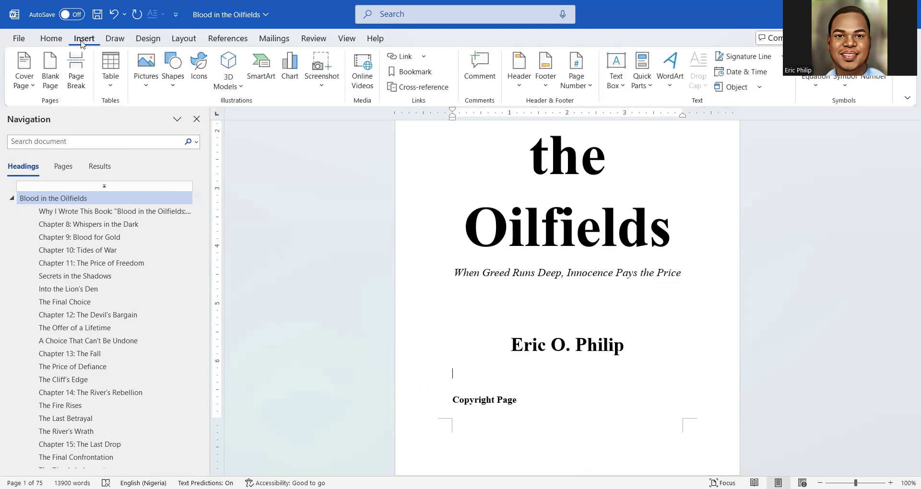
pyautogui.click(77, 76)
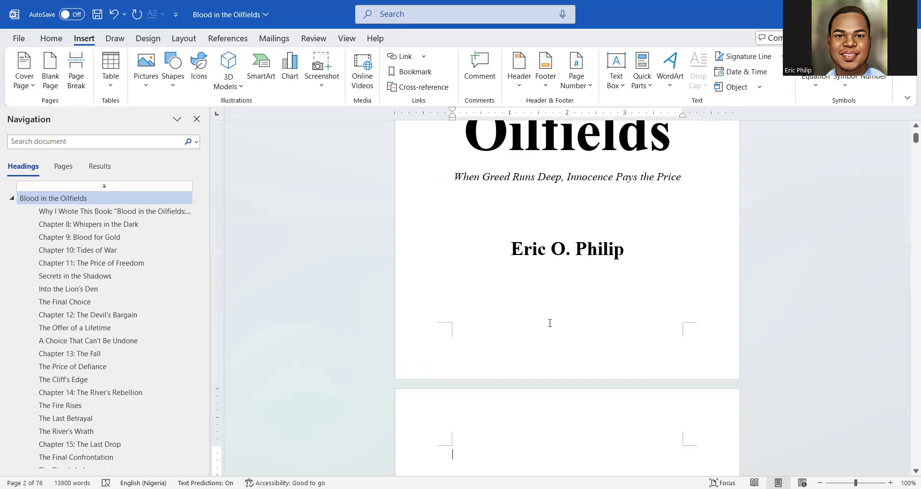
pyautogui.scroll(-3, 550, 324)
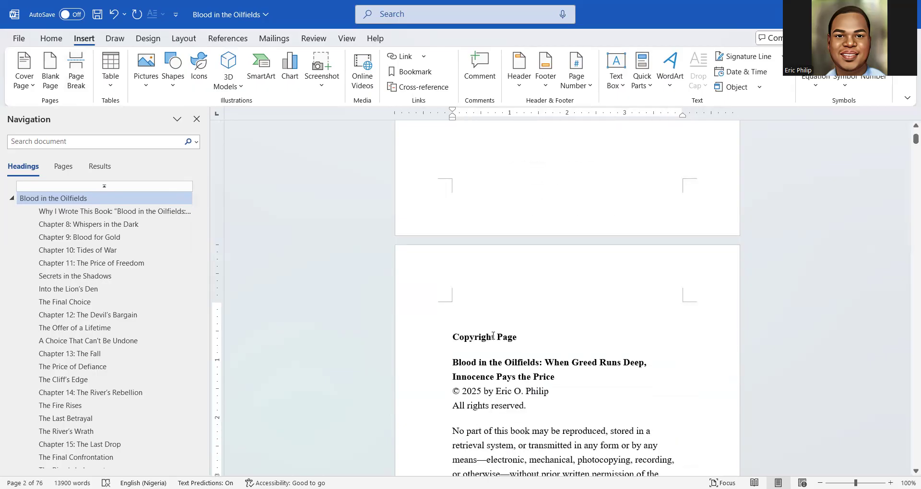
pyautogui.scroll(-1, 515, 331)
pyautogui.scroll(3, 551, 240)
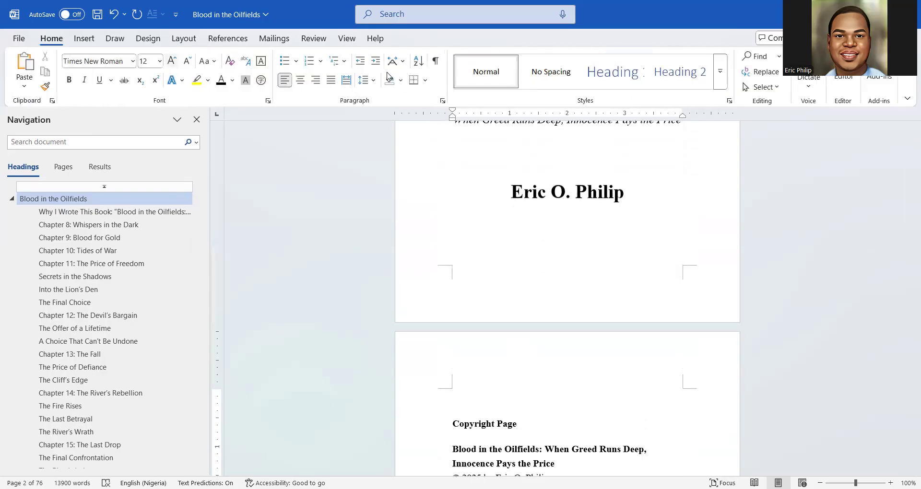
# Select the 'Copyright Page' title text on page 2
pyautogui.click(435, 61)
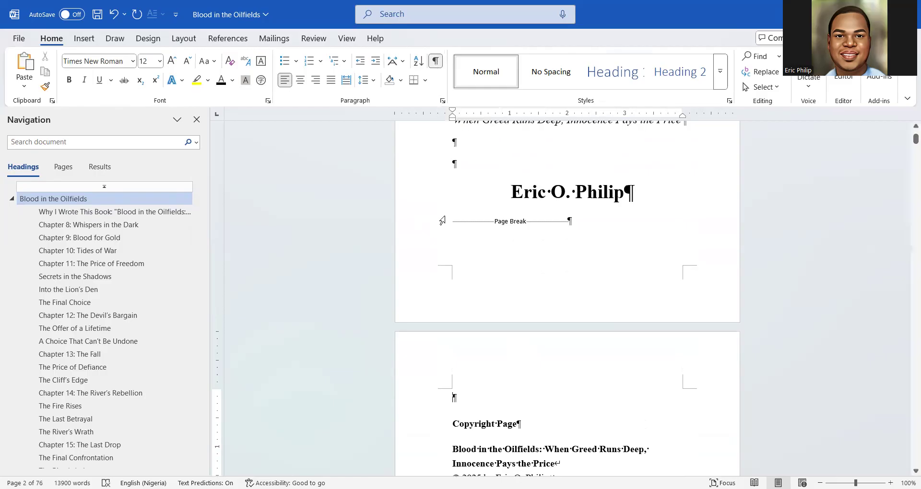
pyautogui.click(436, 61)
pyautogui.scroll(-3, 448, 238)
pyautogui.scroll(-3, 448, 238)
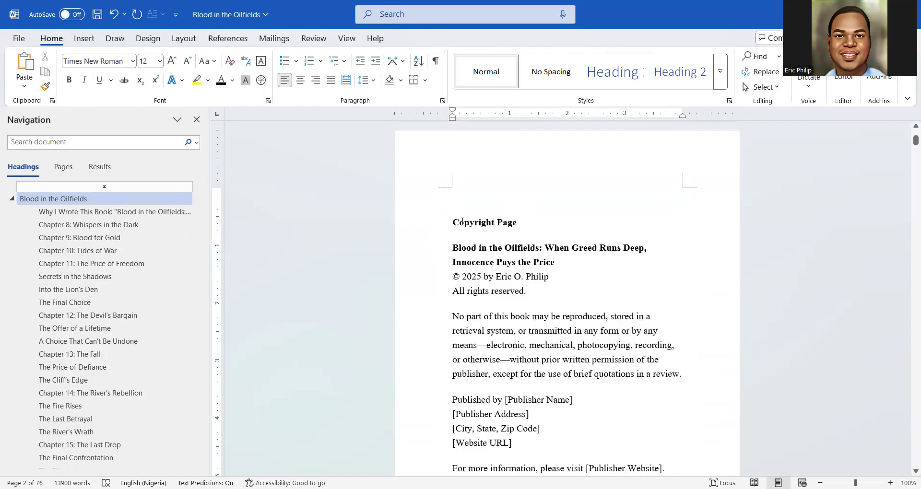
pyautogui.scroll(6, 462, 222)
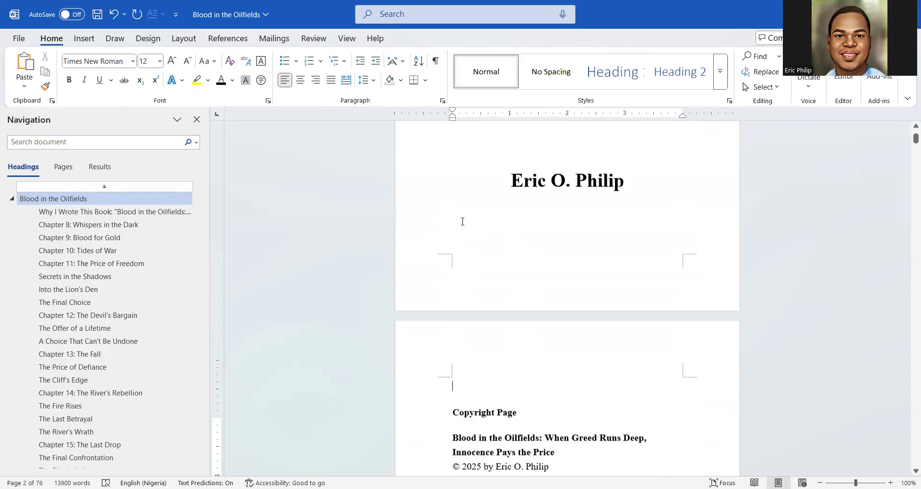
pyautogui.scroll(-8, 463, 222)
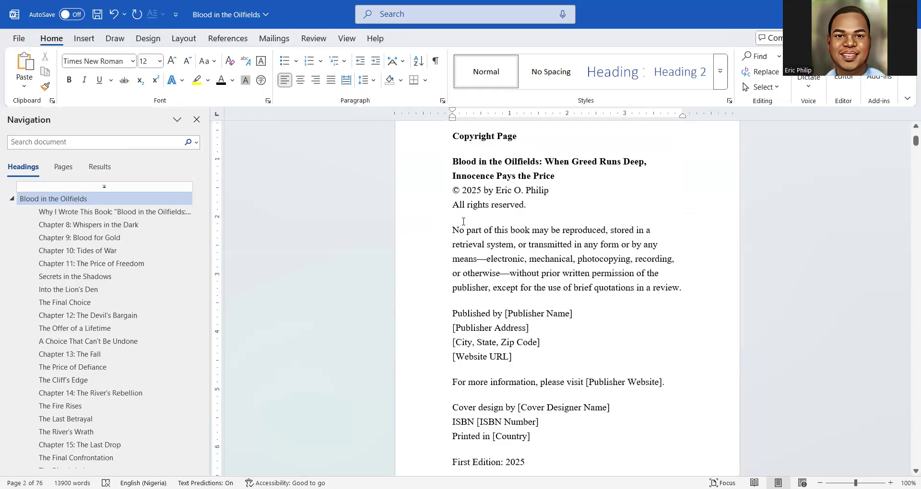
pyautogui.scroll(4, 464, 221)
pyautogui.scroll(-3, 480, 287)
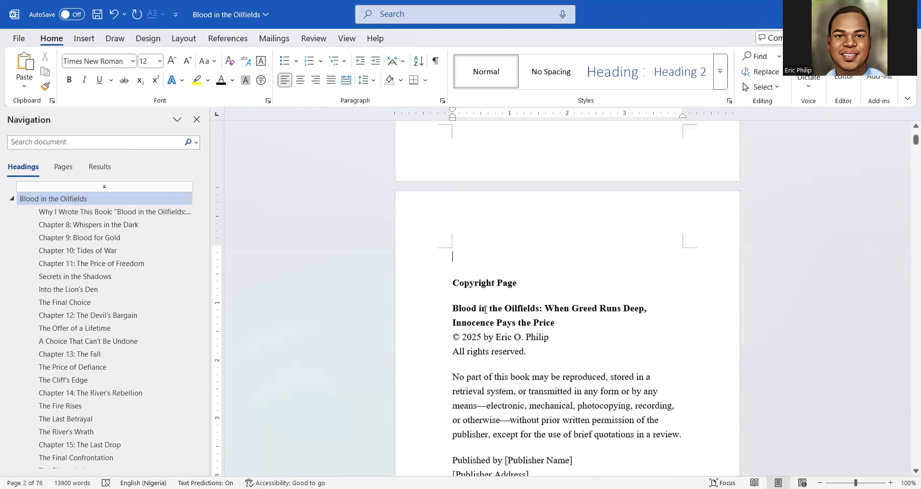
pyautogui.scroll(-1, 485, 309)
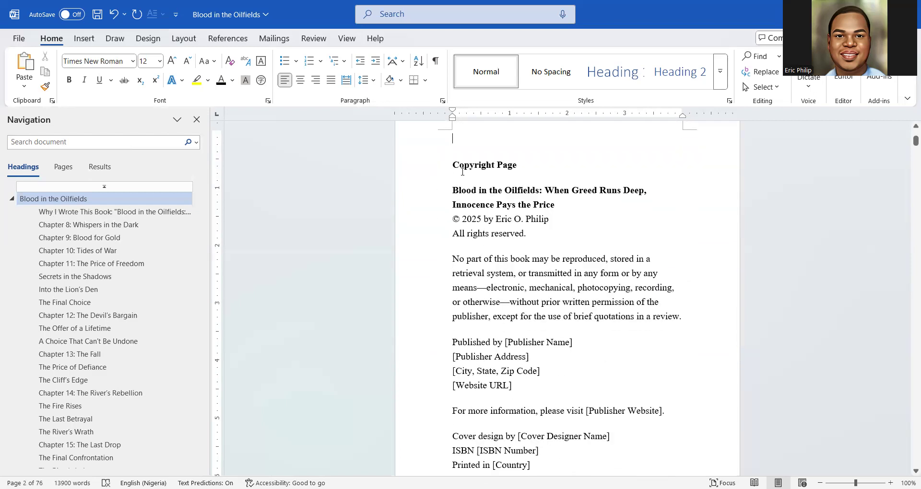
pyautogui.scroll(1, 460, 172)
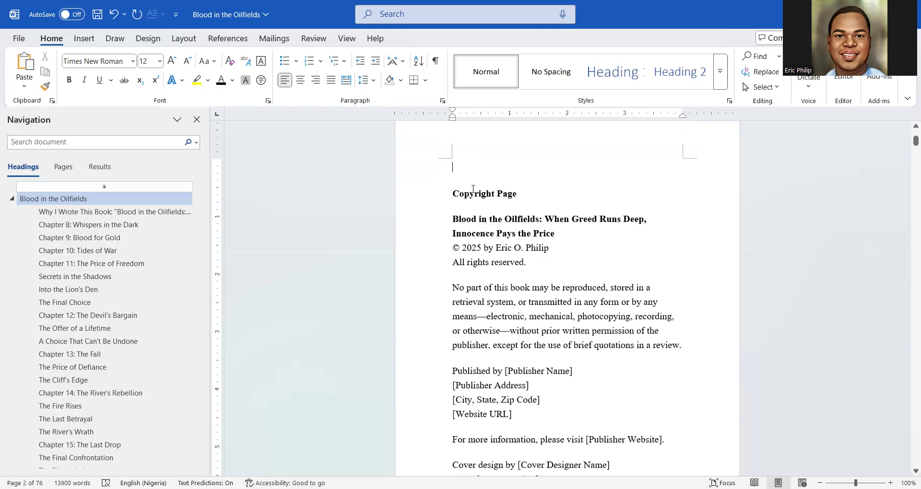
pyautogui.moveTo(453, 192); pyautogui.dragTo(522, 205)
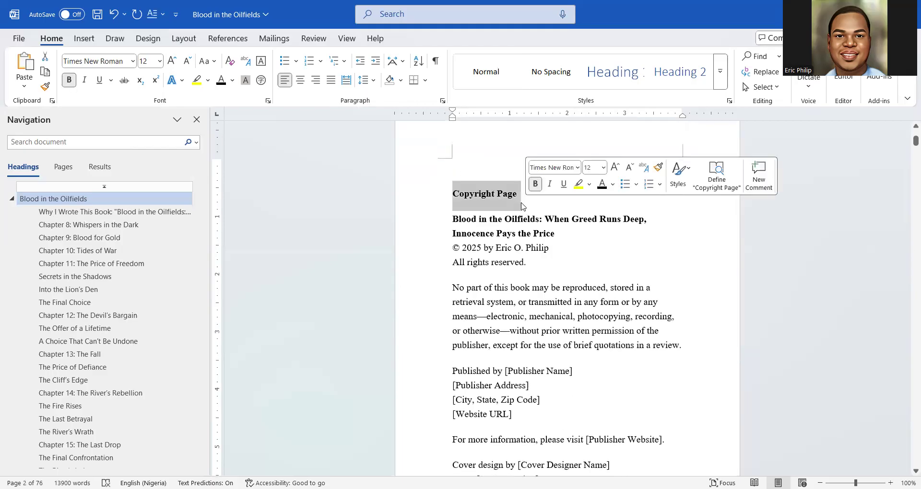
pyautogui.scroll(9, 523, 206)
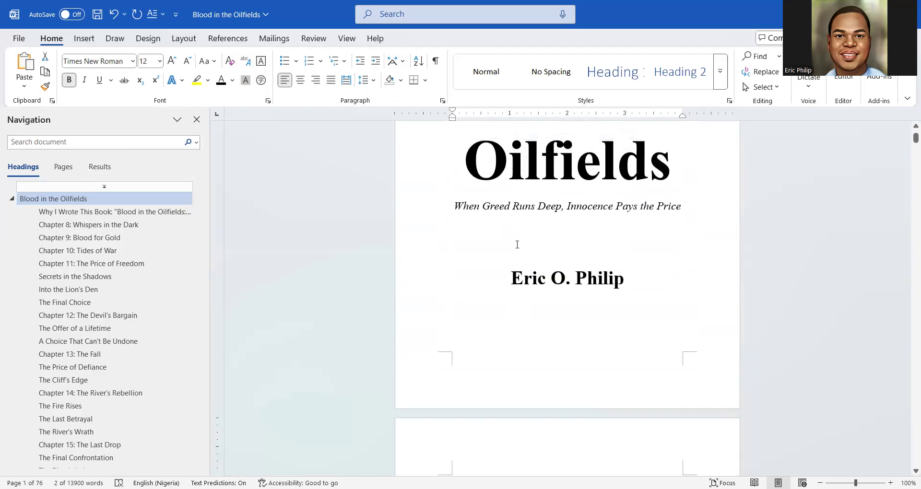
pyautogui.scroll(-6, 528, 327)
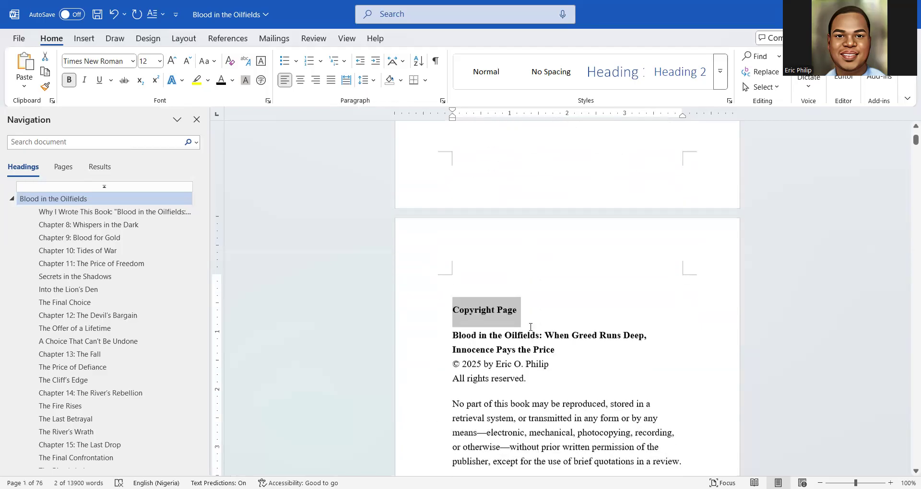
# Apply Heading 1 to 'Copyright Page' and set it in Times New Roman
pyautogui.click(602, 86)
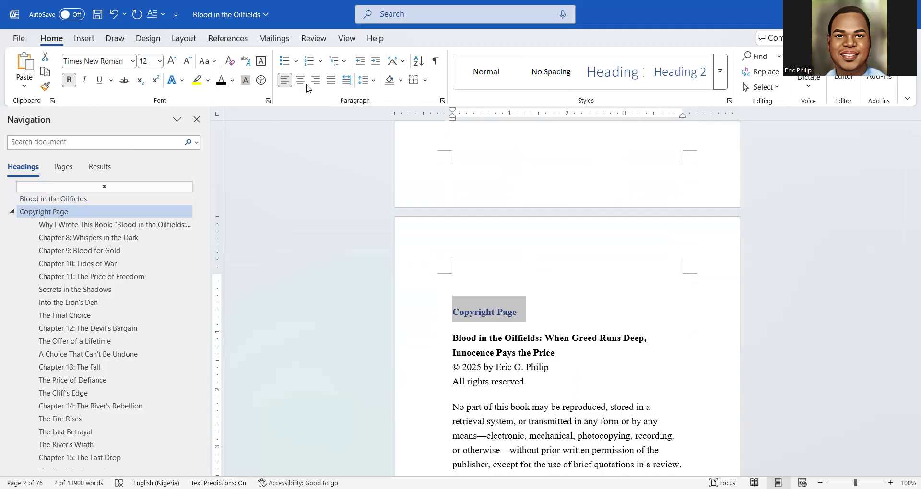
pyautogui.click(302, 82)
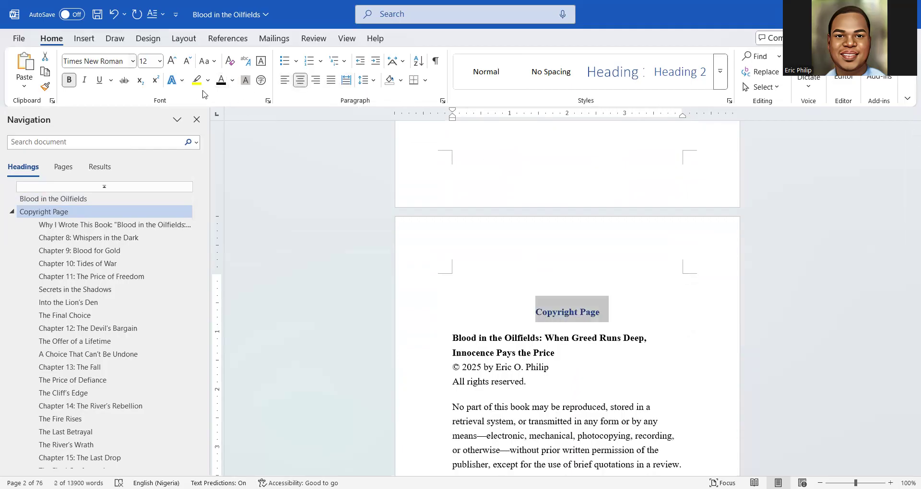
pyautogui.click(221, 80)
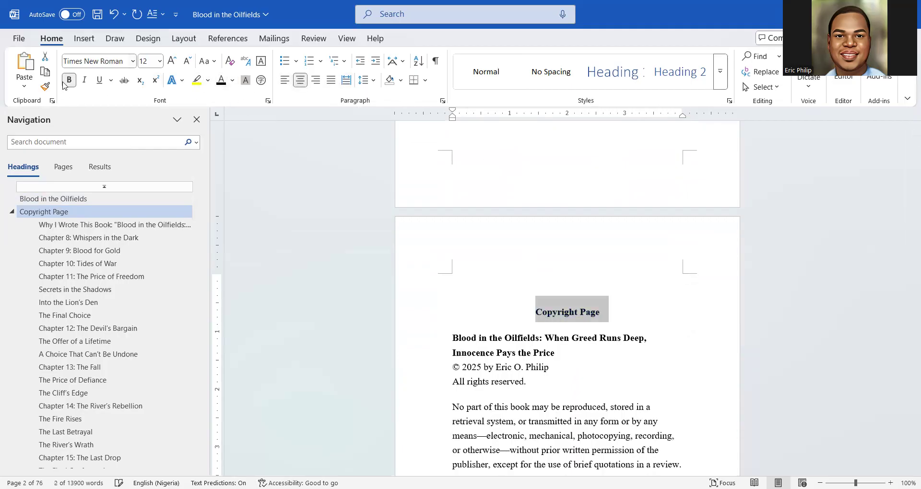
pyautogui.click(105, 63)
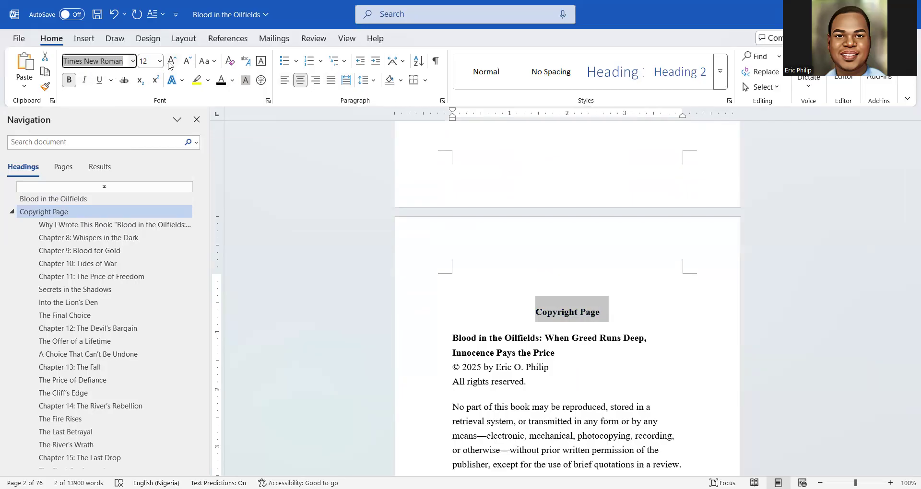
pyautogui.click(621, 70)
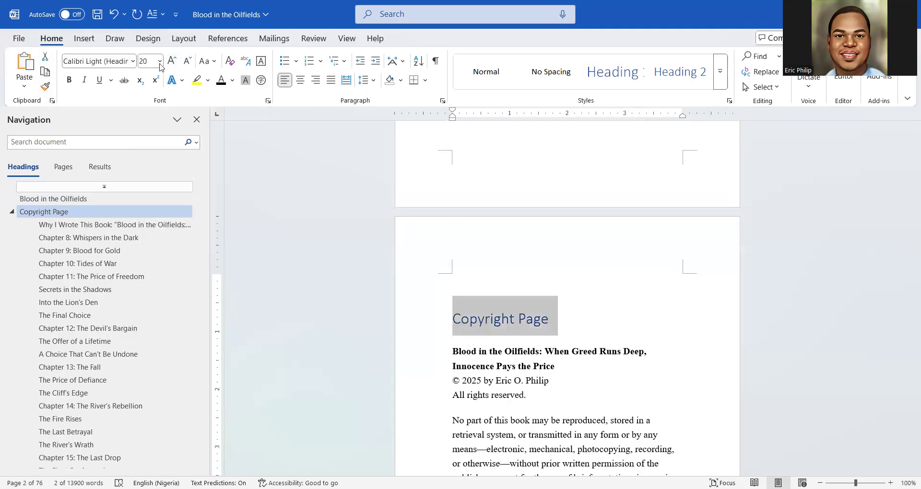
pyautogui.click(108, 61)
pyautogui.write('Times New Roman')
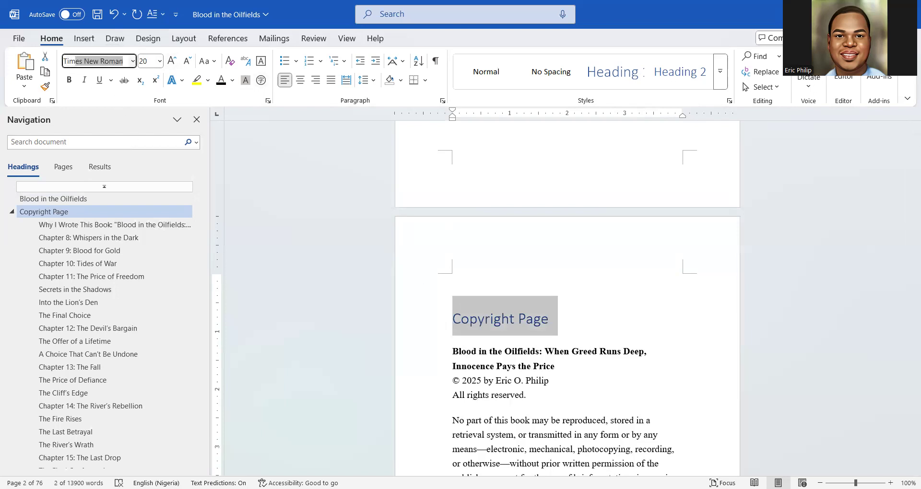
pyautogui.press('Return')
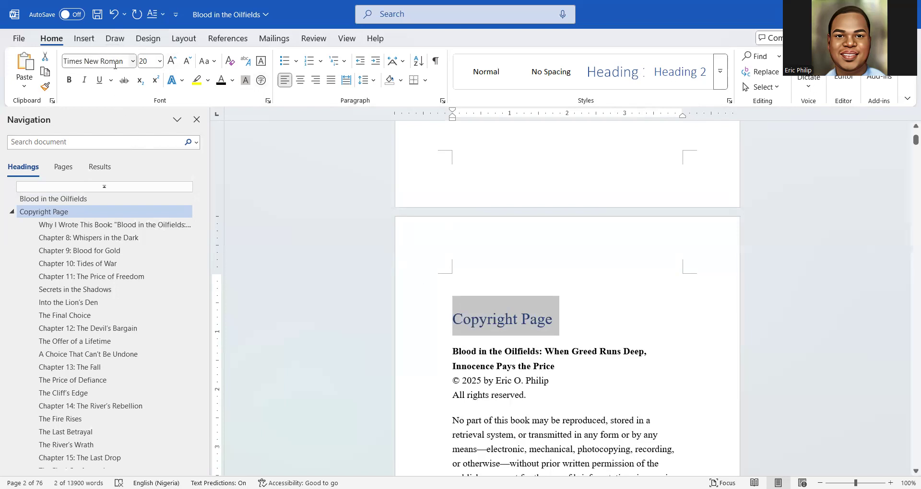
# Make the Copyright Page heading bold, black, centred and not italic
pyautogui.click(69, 80)
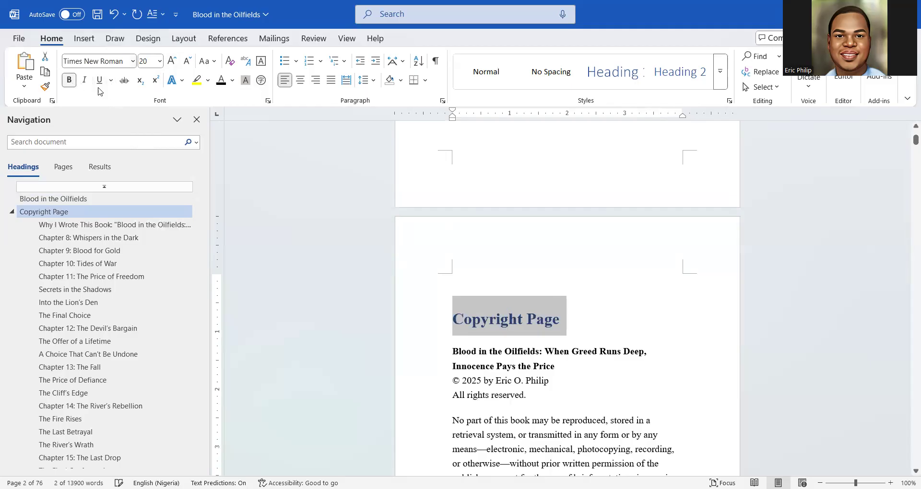
pyautogui.click(221, 82)
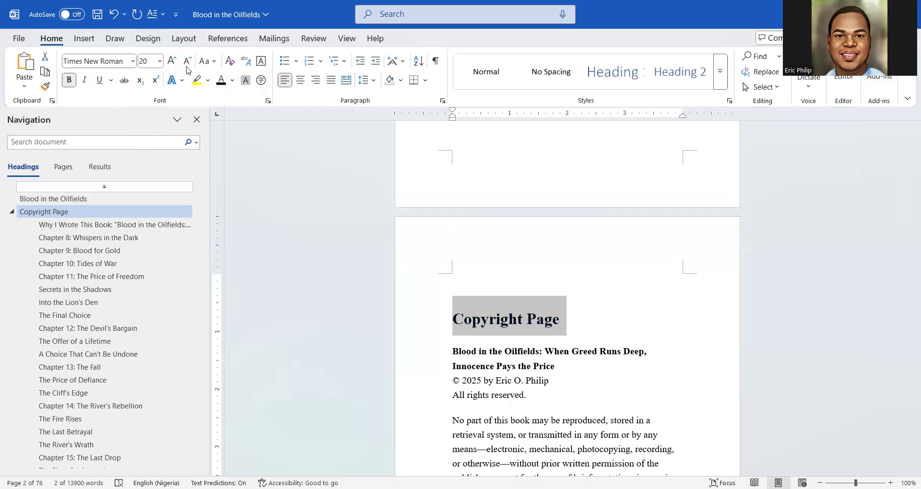
pyautogui.click(299, 82)
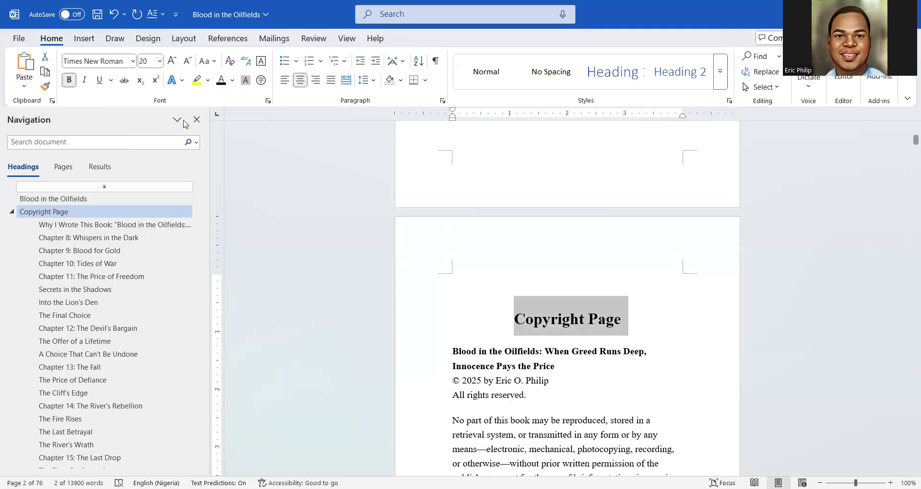
pyautogui.click(85, 82)
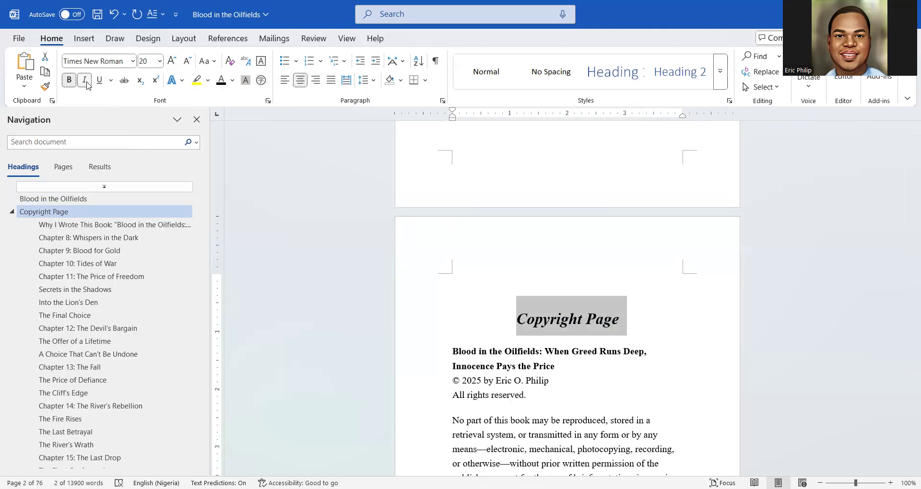
pyautogui.click(85, 81)
pyautogui.click(457, 320)
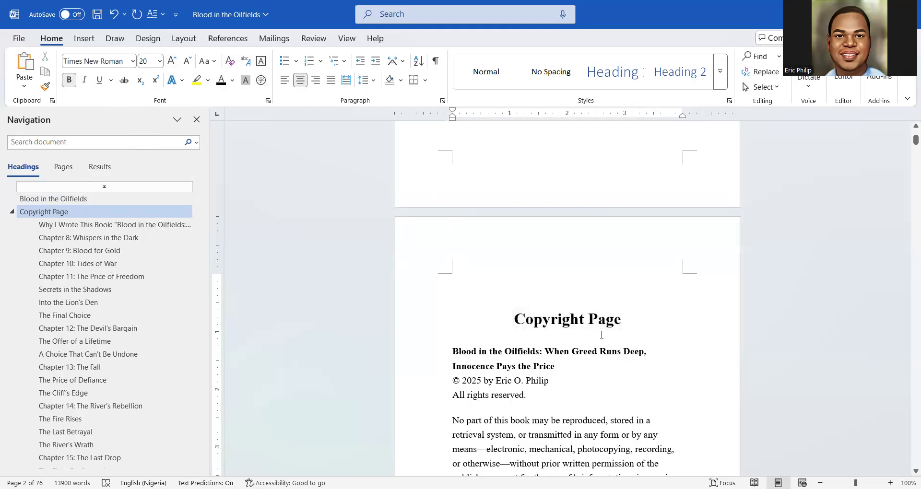
# Enlarge the Copyright Page heading to 24 pt
pyautogui.tripleClick(598, 319)
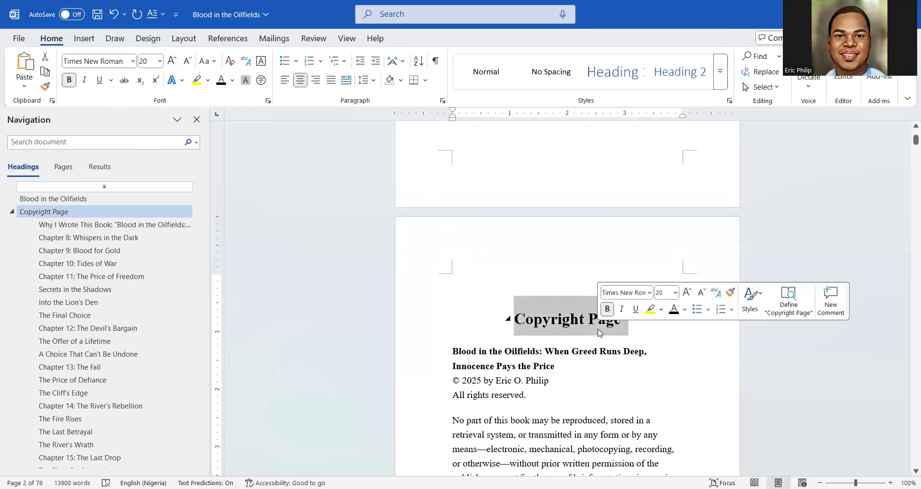
pyautogui.click(167, 64)
pyautogui.click(168, 64)
pyautogui.click(167, 64)
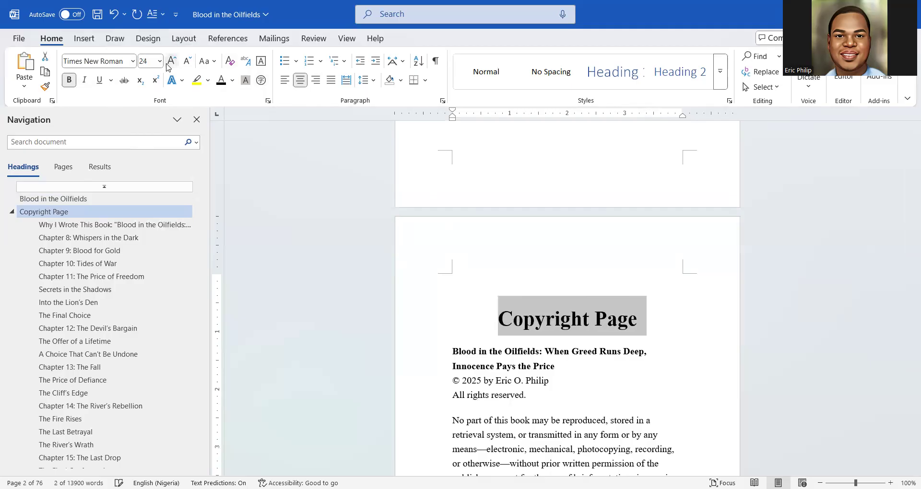
pyautogui.click(473, 342)
pyautogui.scroll(-3, 473, 345)
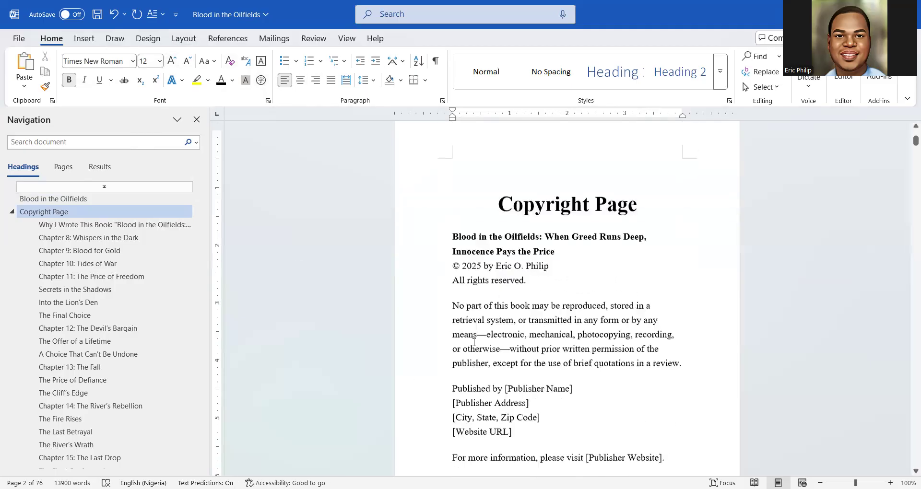
# Centre the book title and copyright lines
pyautogui.moveTo(451, 207); pyautogui.dragTo(554, 254)
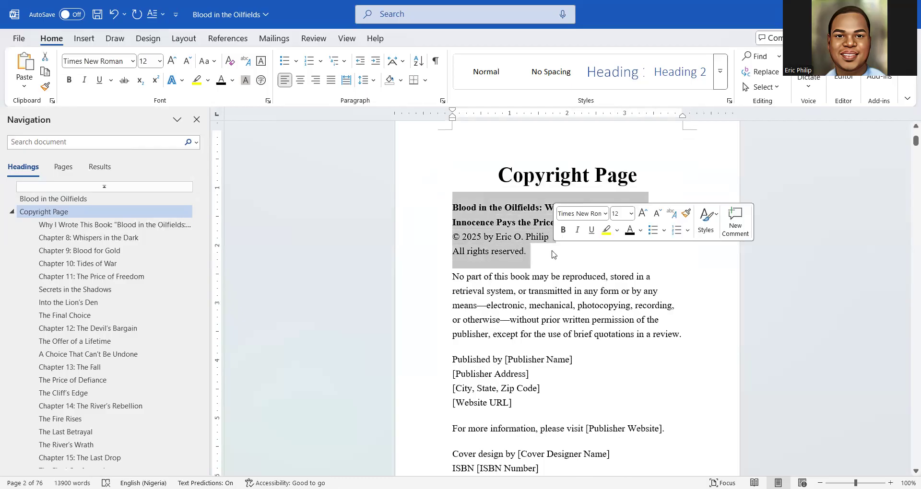
pyautogui.click(300, 80)
pyautogui.click(504, 208)
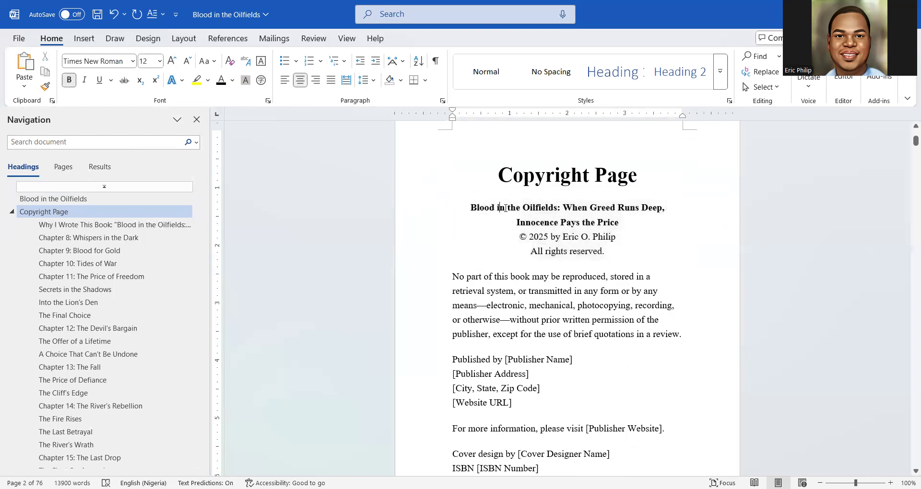
# Italicise the book title, copyright and 'All rights reserved.' lines
pyautogui.moveTo(610, 254); pyautogui.dragTo(467, 207)
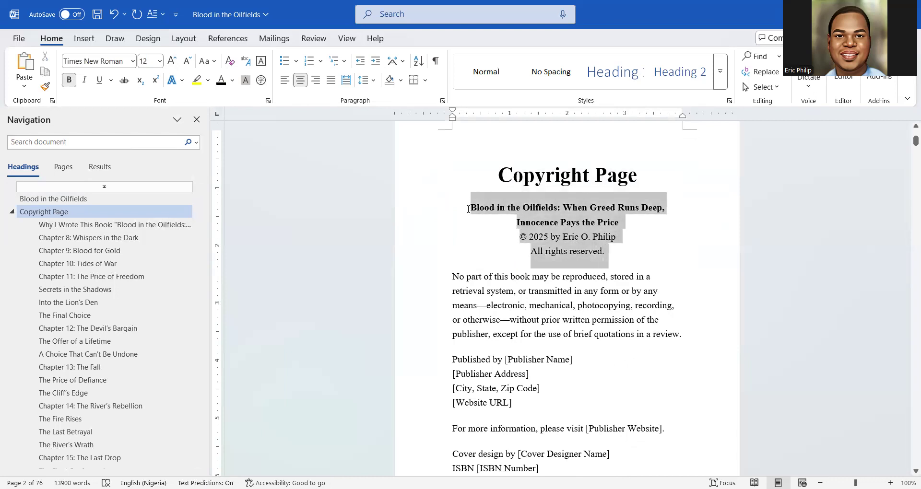
pyautogui.click(83, 80)
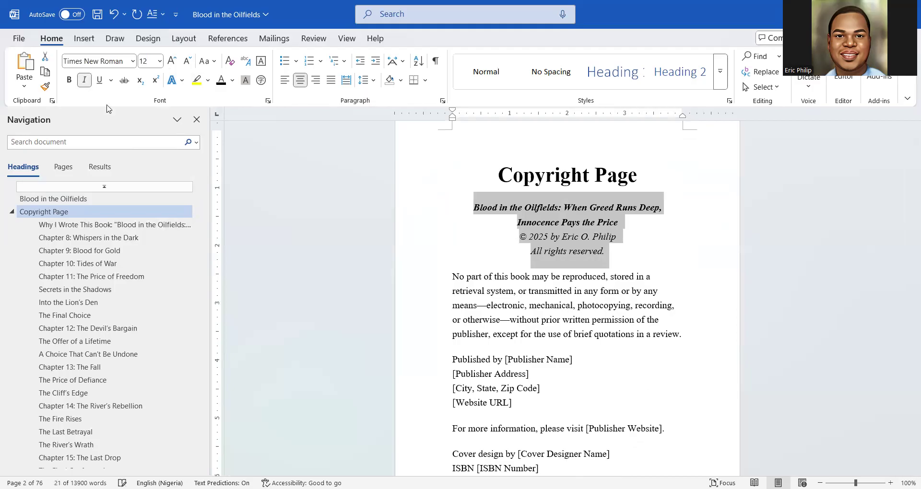
pyautogui.click(506, 237)
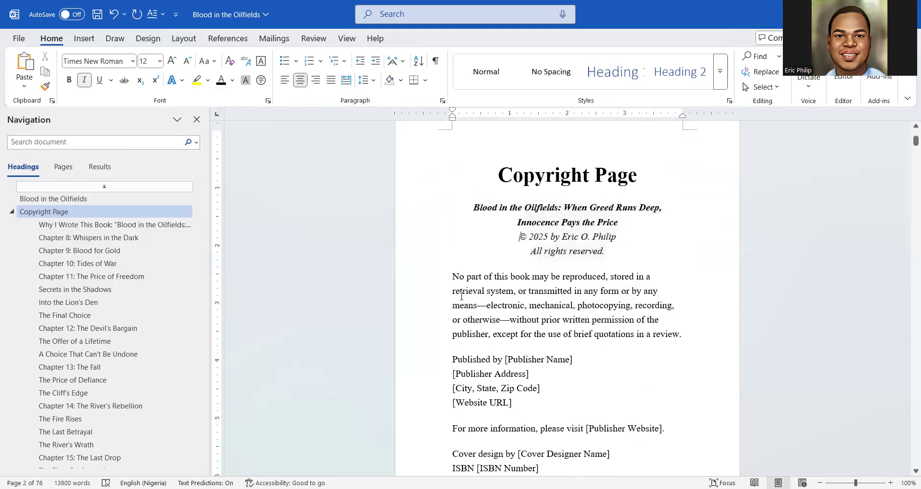
pyautogui.scroll(-2, 453, 279)
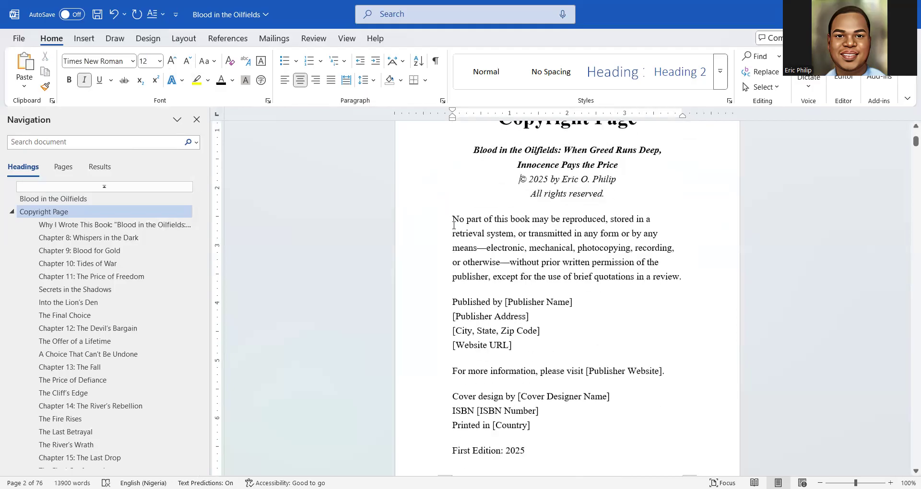
pyautogui.moveTo(452, 219); pyautogui.dragTo(528, 277)
pyautogui.click(528, 277)
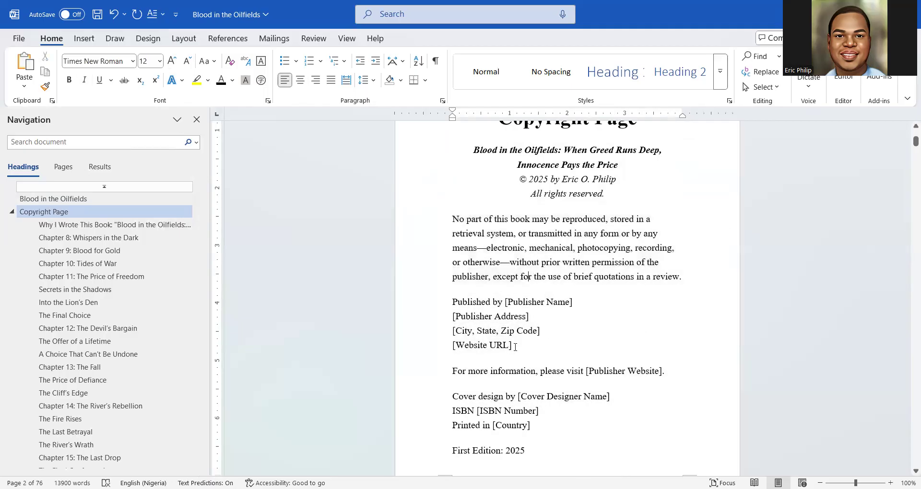
pyautogui.scroll(-2, 515, 346)
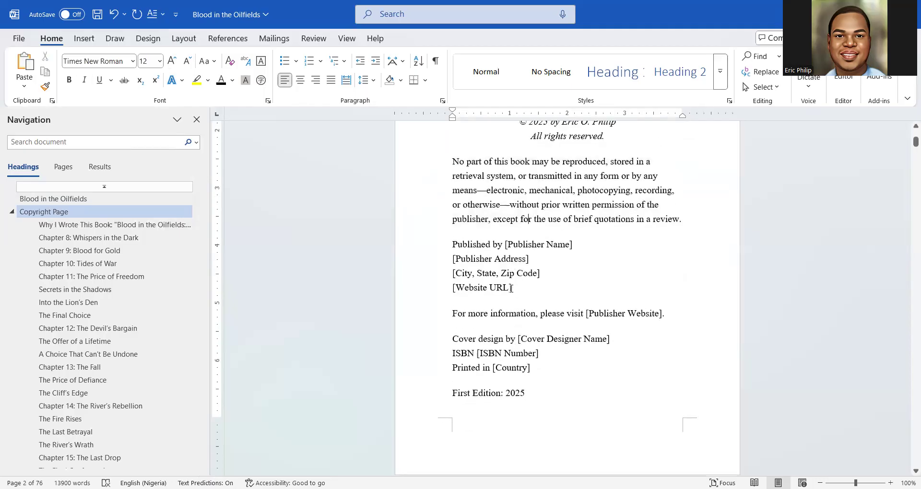
# Delete the four publisher placeholder lines and replace the website placeholder with 'Send an Email' and the contact e-mail
pyautogui.moveTo(513, 289); pyautogui.dragTo(451, 247)
pyautogui.press('Delete')
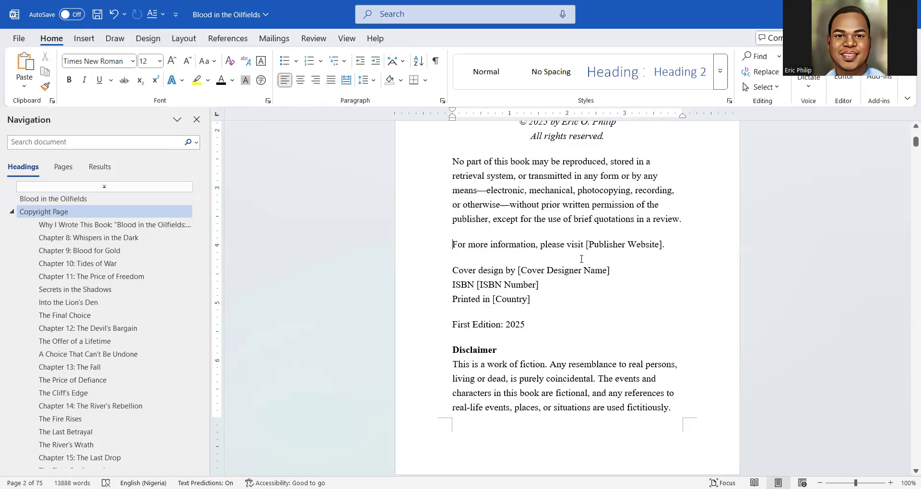
pyautogui.scroll(-3, 581, 260)
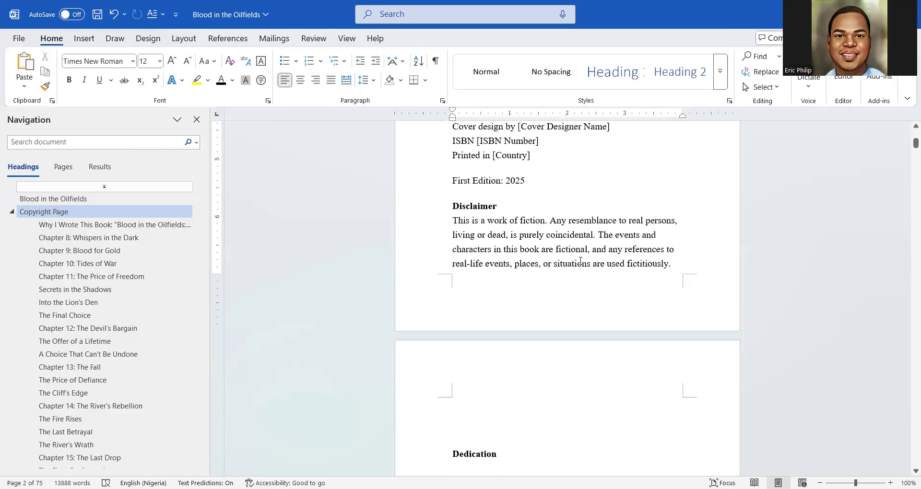
pyautogui.scroll(4, 580, 260)
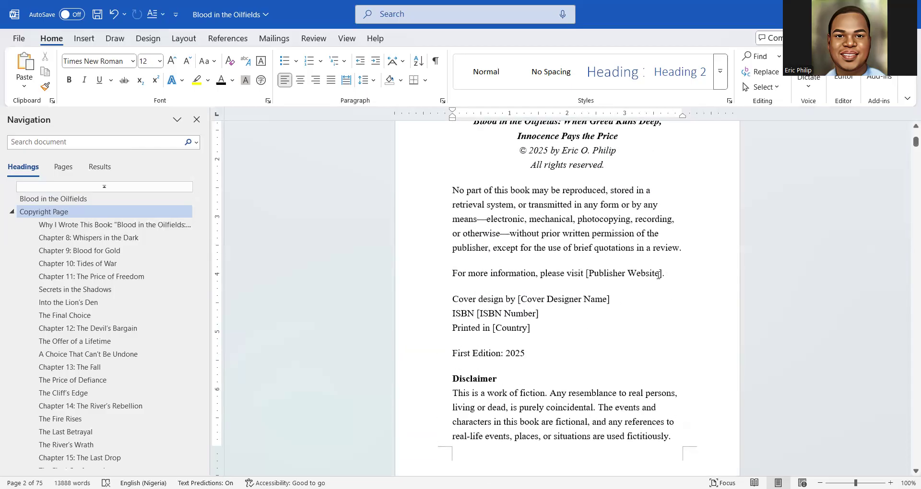
pyautogui.moveTo(662, 274); pyautogui.dragTo(567, 275)
pyautogui.write('Send')
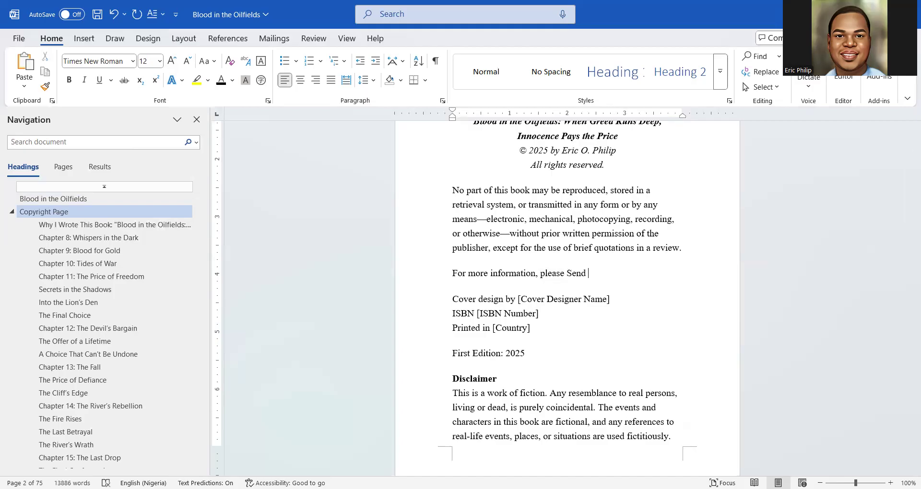
pyautogui.write(' an Email')
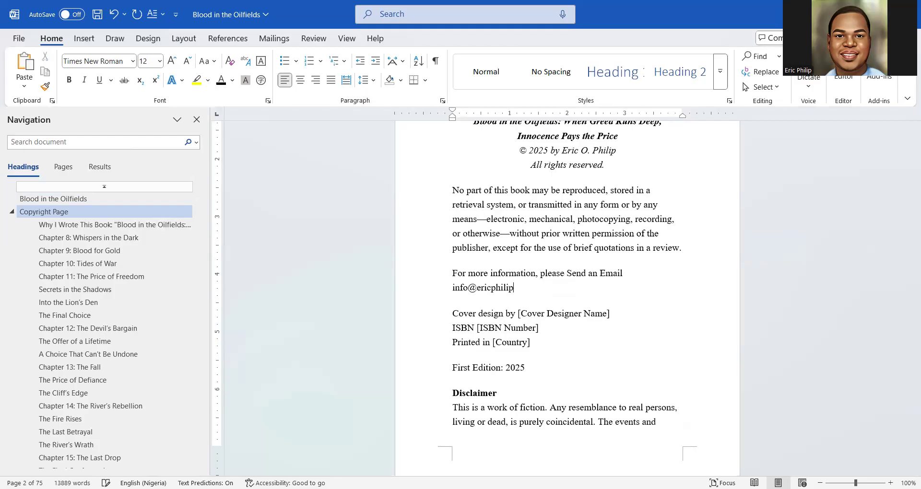
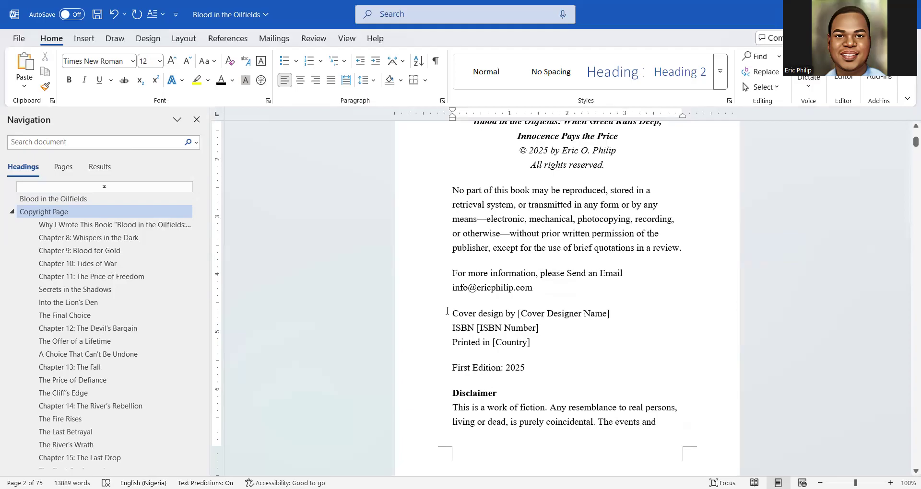
# Delete the cover-design and ISBN lines and end the e-mail line so it becomes a link
pyautogui.moveTo(452, 314); pyautogui.dragTo(620, 318)
pyautogui.press('Delete')
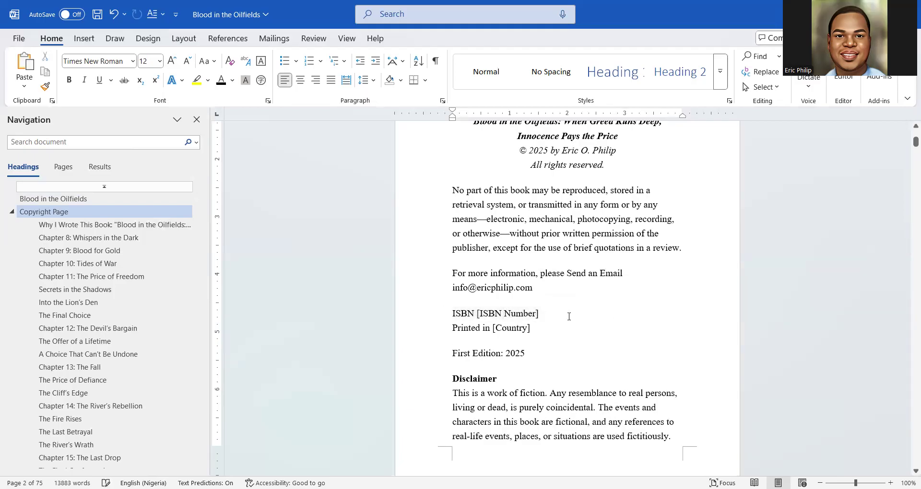
pyautogui.moveTo(444, 320); pyautogui.dragTo(441, 319)
pyautogui.press('BackSpace')
pyautogui.press('BackSpace')
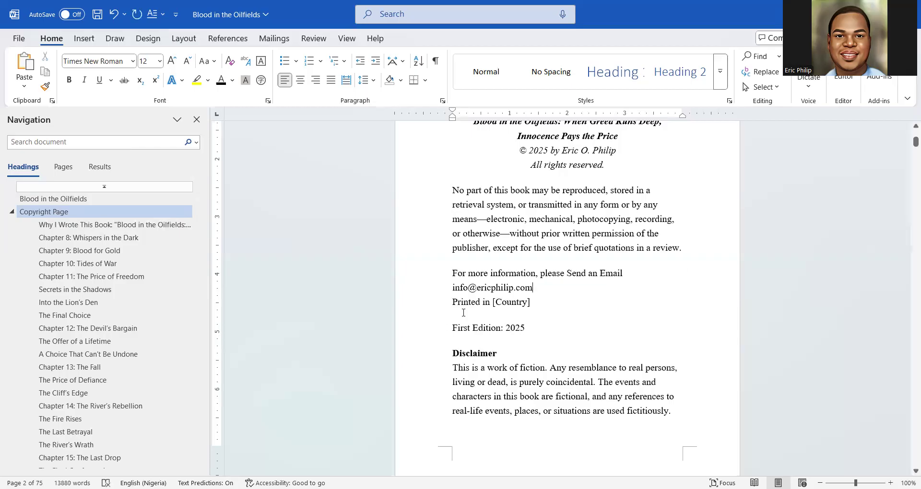
pyautogui.press('Return')
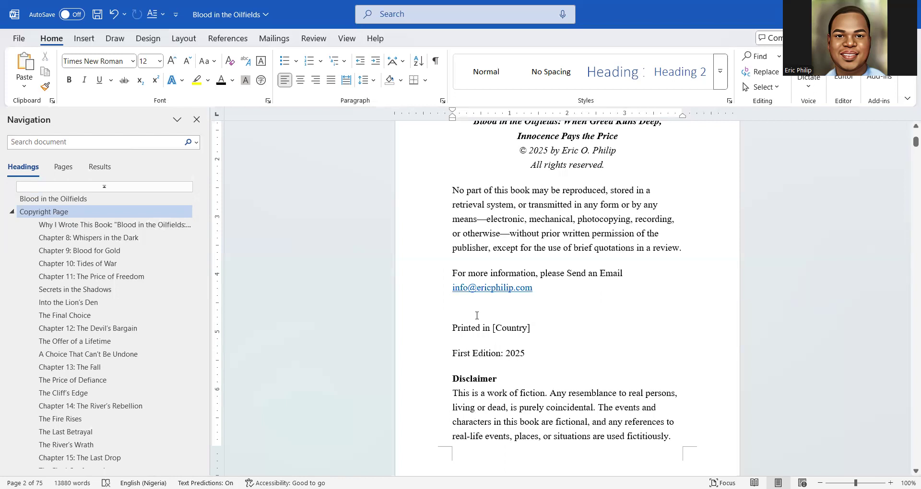
# Change the '[Country]' placeholder to 'USA'
pyautogui.doubleClick(514, 327)
pyautogui.moveTo(510, 328); pyautogui.dragTo(494, 327)
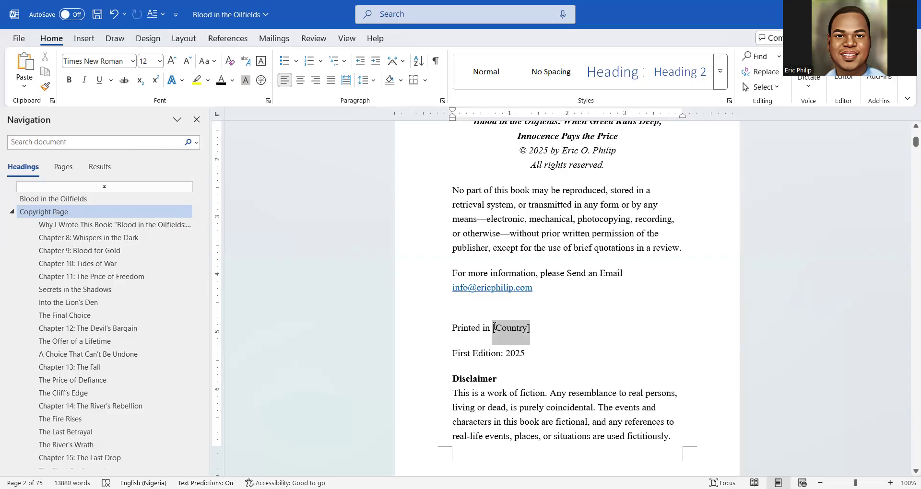
pyautogui.write('Un')
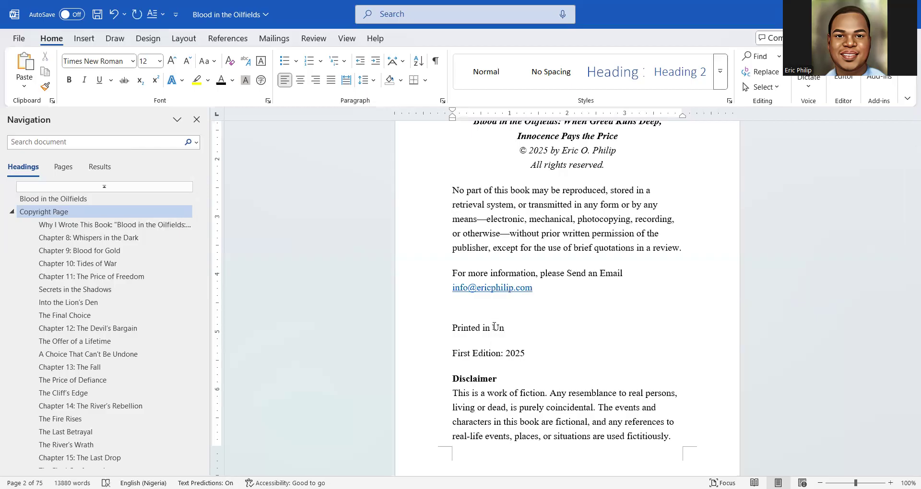
pyautogui.press('BackSpace')
pyautogui.write('SA')
# Insert a page break after the disclaimer
pyautogui.scroll(-6, 534, 354)
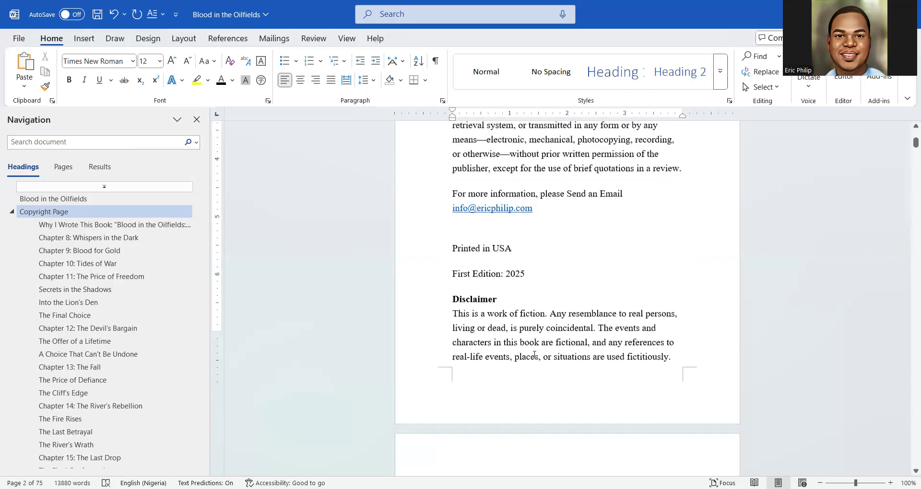
pyautogui.scroll(6, 534, 354)
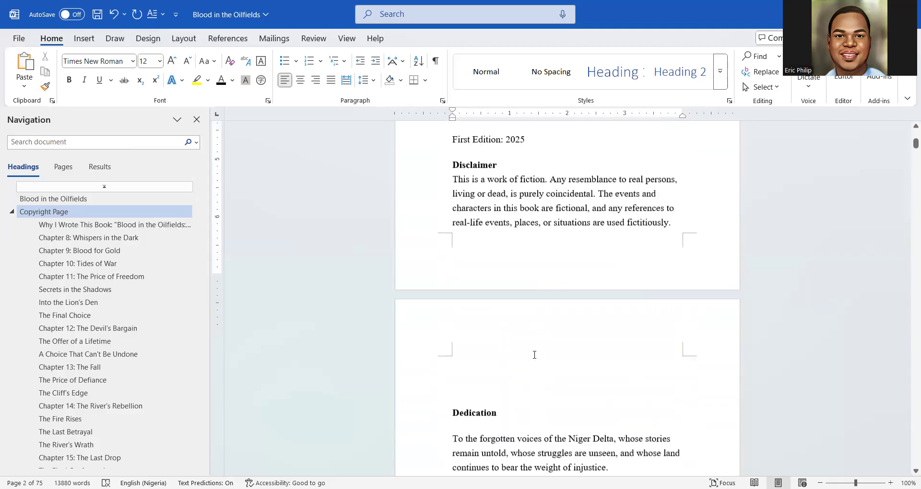
pyautogui.scroll(4, 534, 354)
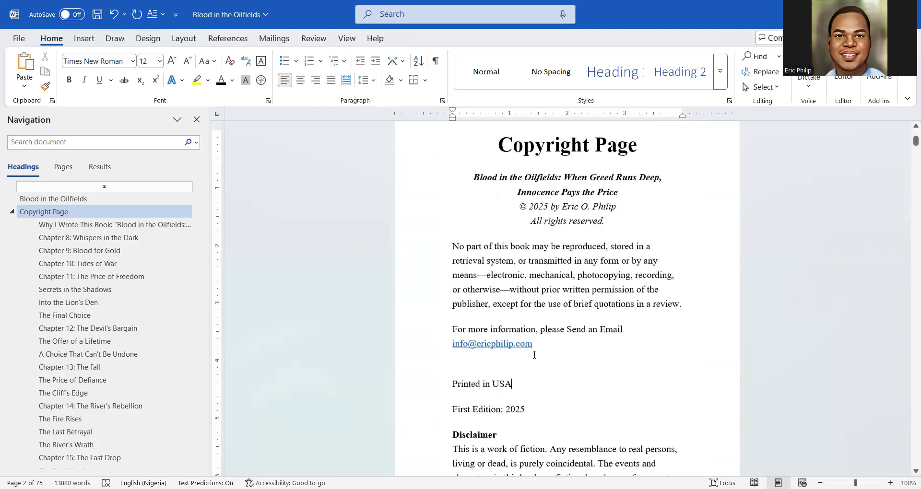
pyautogui.scroll(-10, 524, 241)
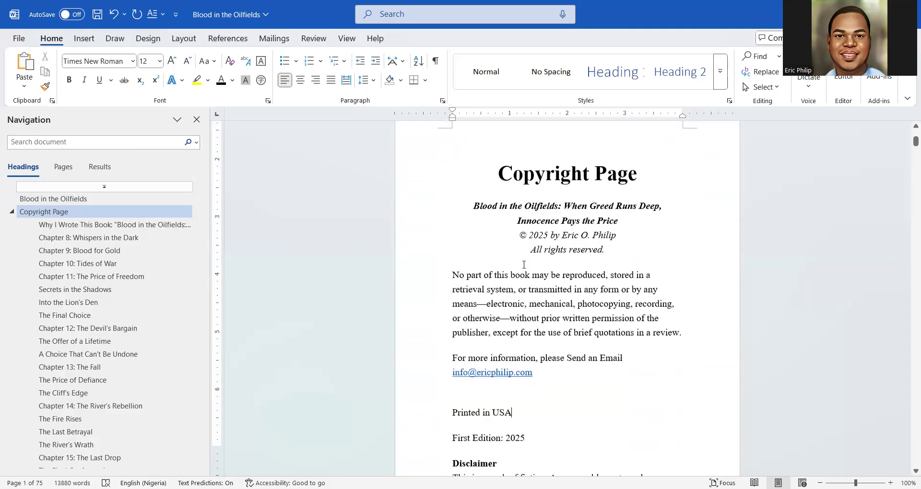
pyautogui.scroll(3, 523, 265)
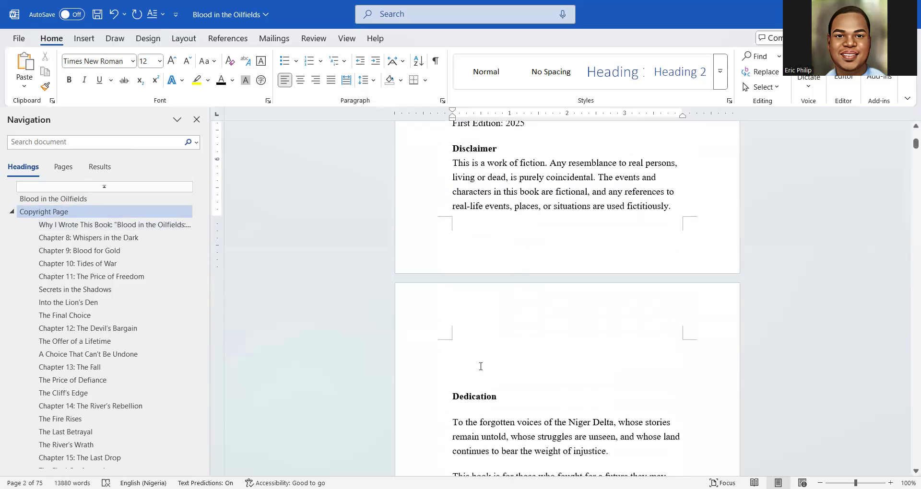
pyautogui.scroll(1, 513, 289)
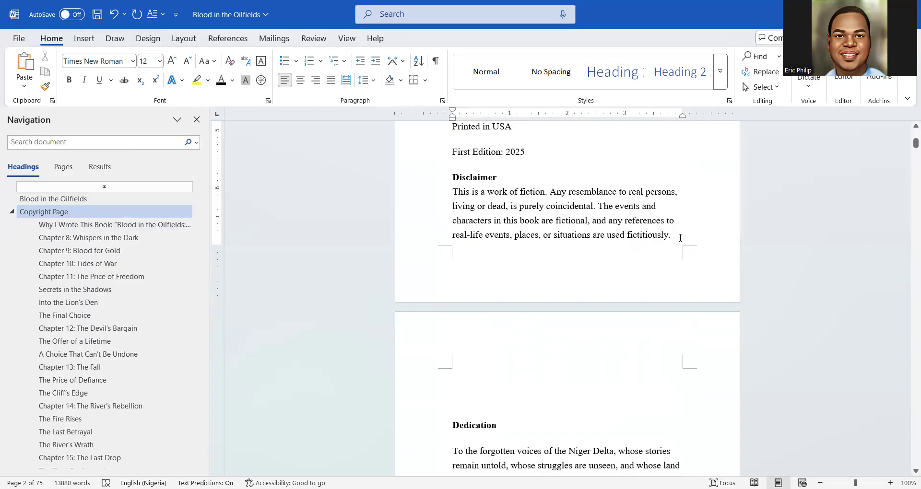
pyautogui.click(84, 38)
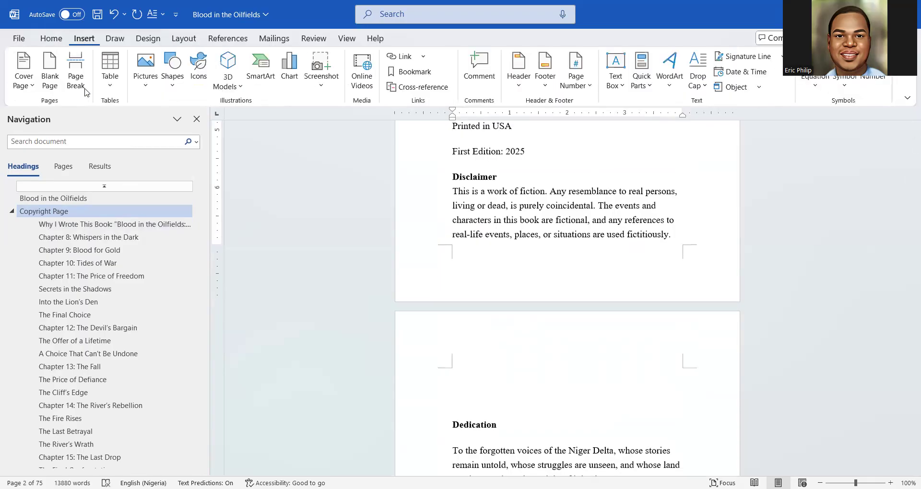
pyautogui.click(77, 82)
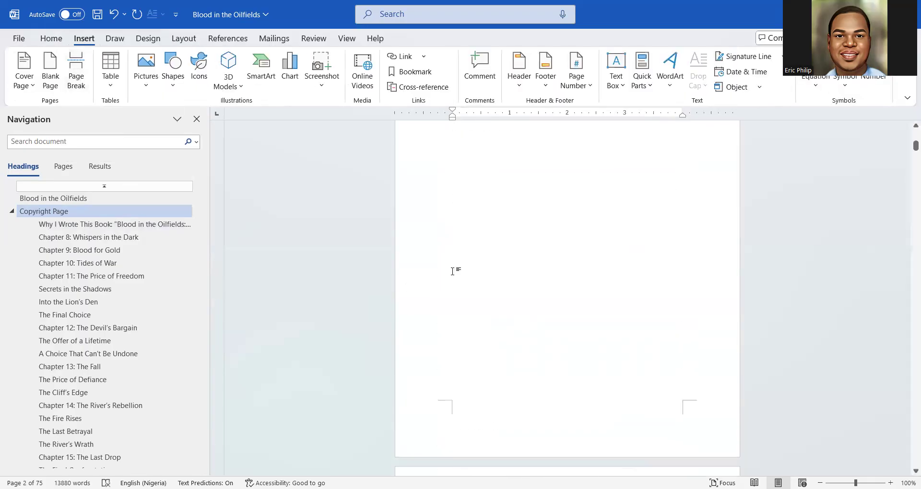
# Delete the empty paragraphs above Dedication with formatting marks shown, then hide the marks
pyautogui.click(51, 38)
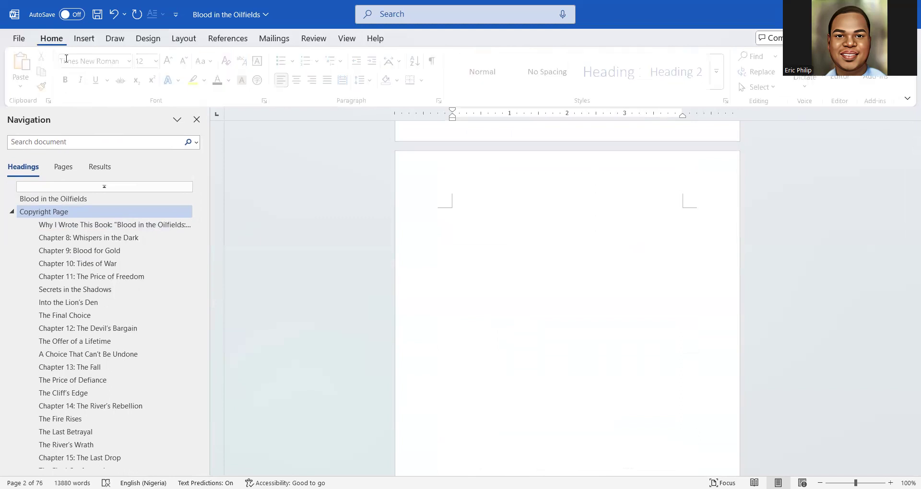
pyautogui.click(435, 60)
pyautogui.scroll(3, 458, 302)
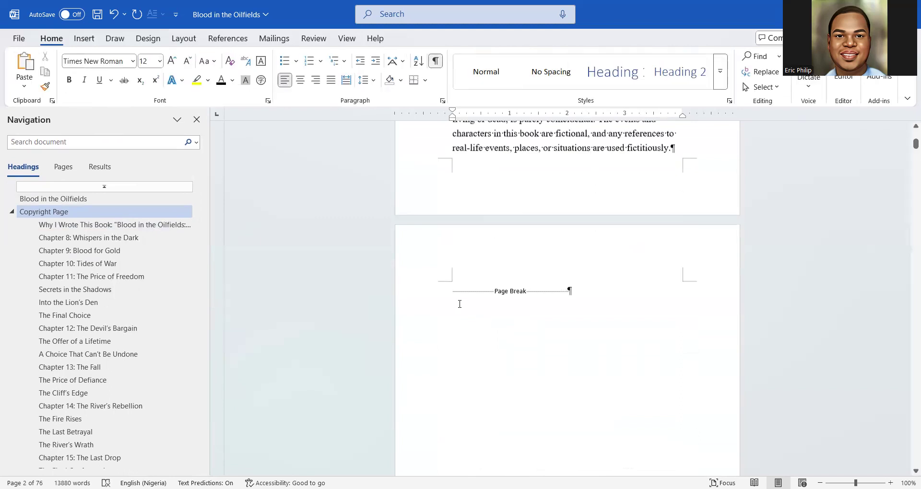
pyautogui.click(454, 363)
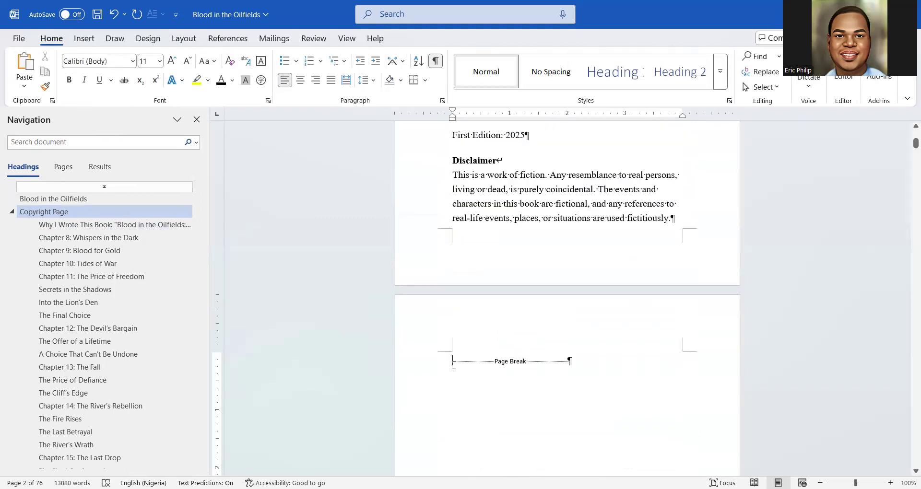
pyautogui.press('BackSpace')
pyautogui.scroll(-2, 454, 362)
pyautogui.click(453, 320)
pyautogui.press('BackSpace')
pyautogui.press('BackSpace')
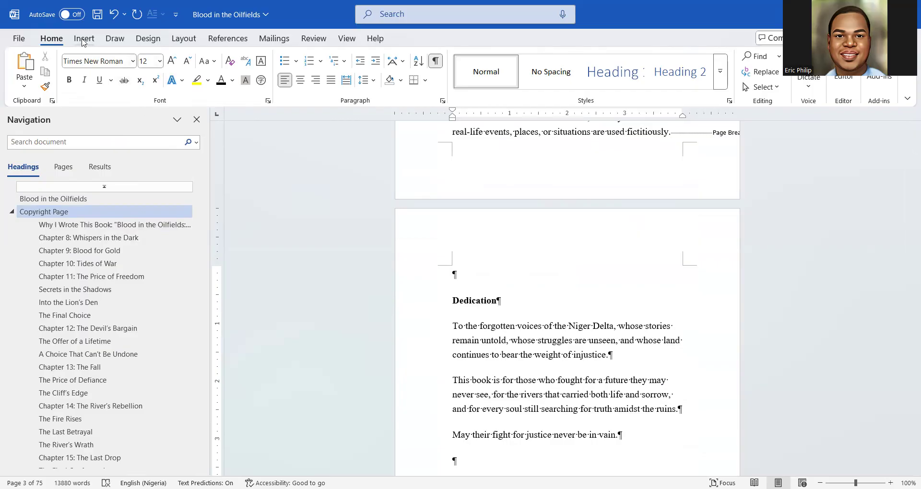
pyautogui.click(435, 61)
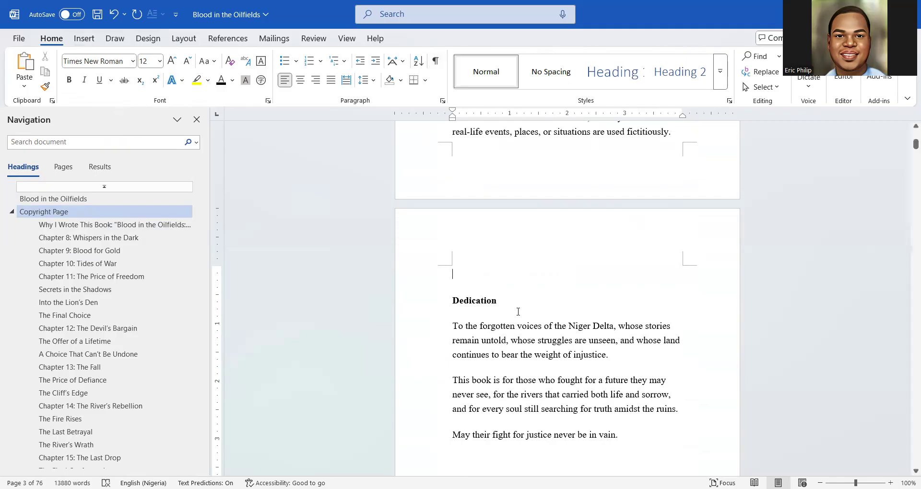
# Make the Dedication line a black, centred Heading 1
pyautogui.click(430, 299)
pyautogui.click(616, 79)
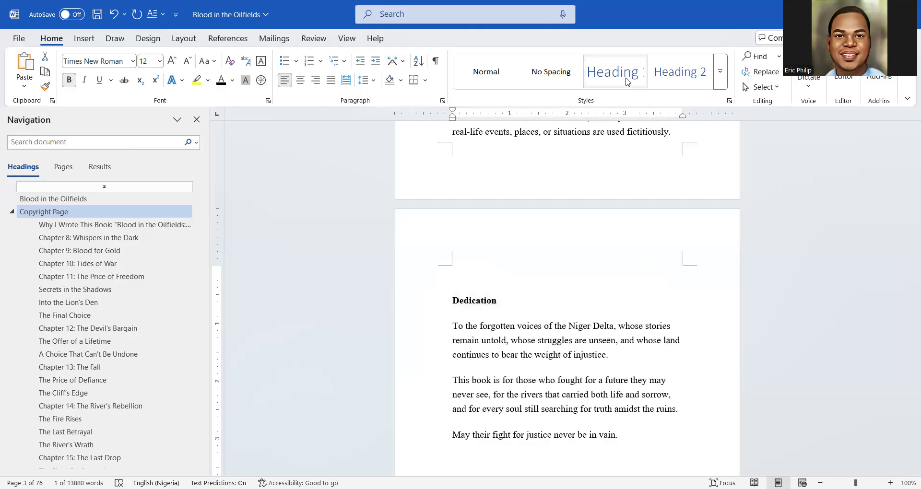
pyautogui.click(221, 81)
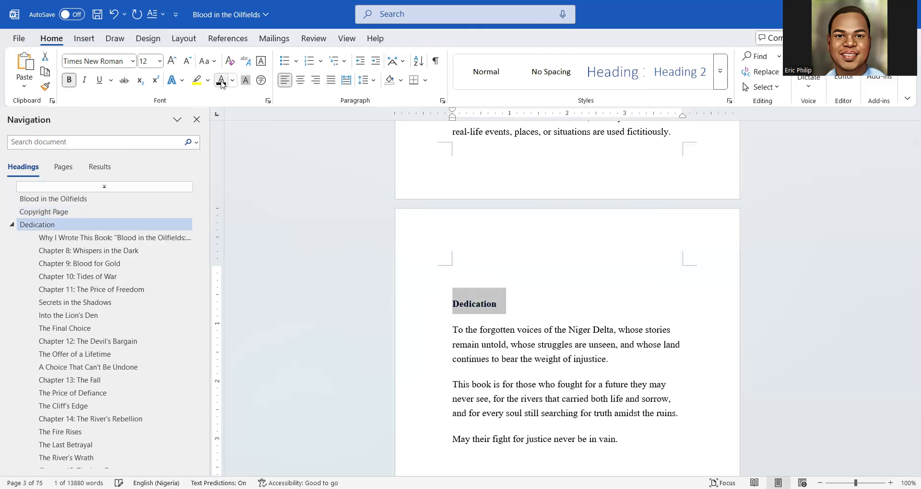
pyautogui.click(102, 60)
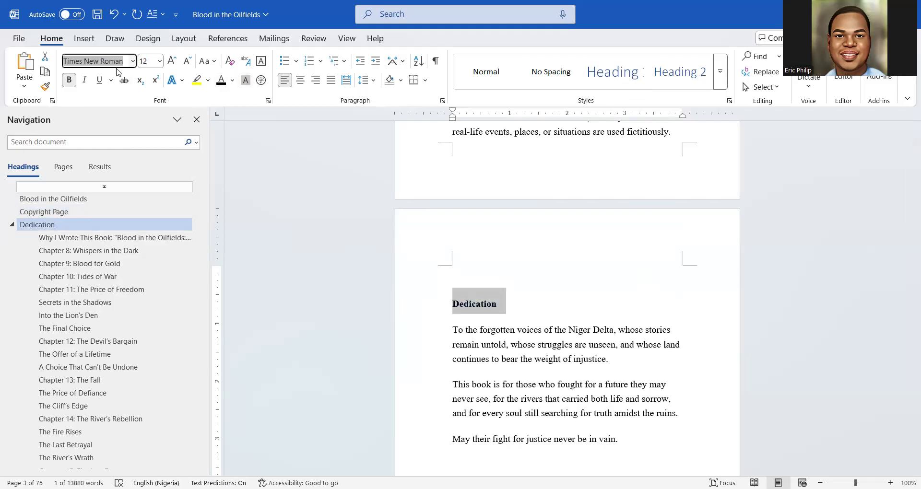
pyautogui.click(298, 85)
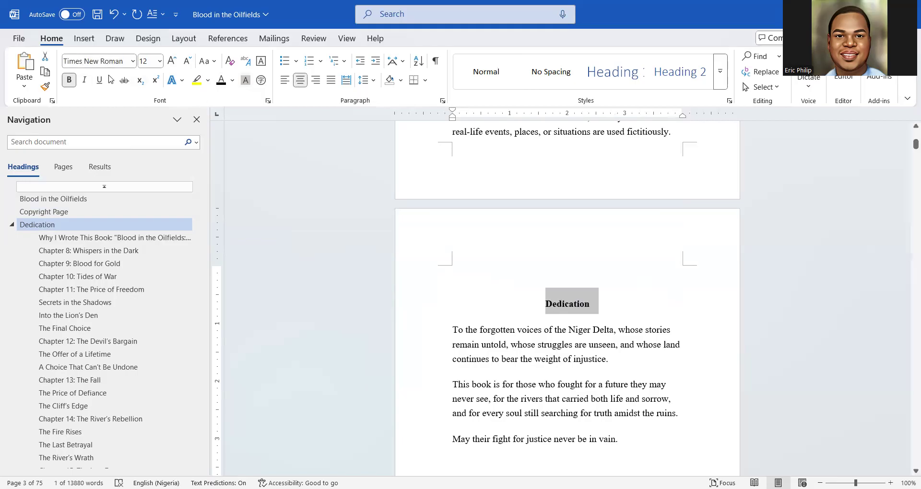
# Enlarge the Dedication heading to 20 pt and make sure it is not italic
pyautogui.click(172, 62)
pyautogui.click(172, 62)
pyautogui.click(171, 62)
pyautogui.click(172, 63)
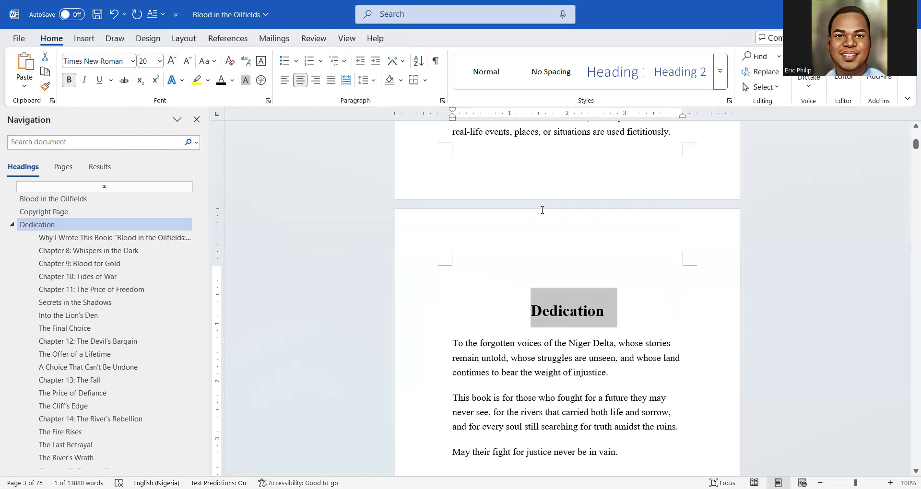
pyautogui.click(85, 82)
pyautogui.click(85, 81)
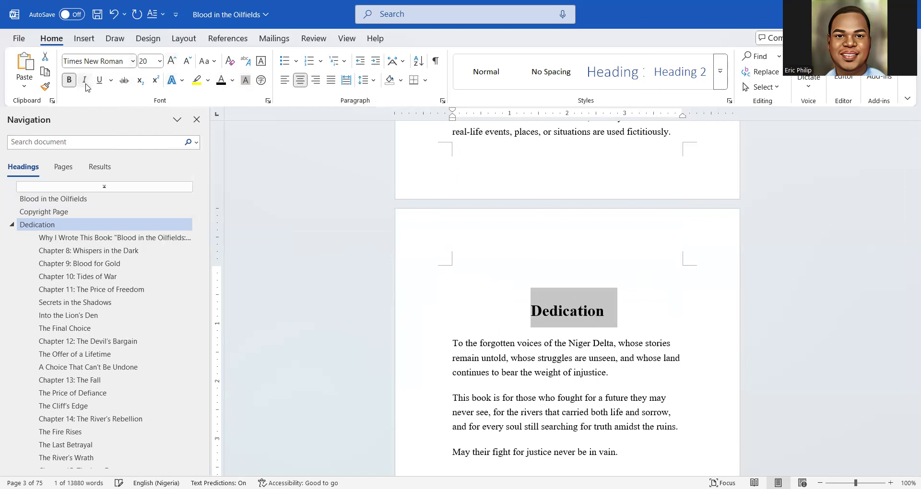
pyautogui.scroll(-3, 512, 331)
pyautogui.scroll(-2, 512, 331)
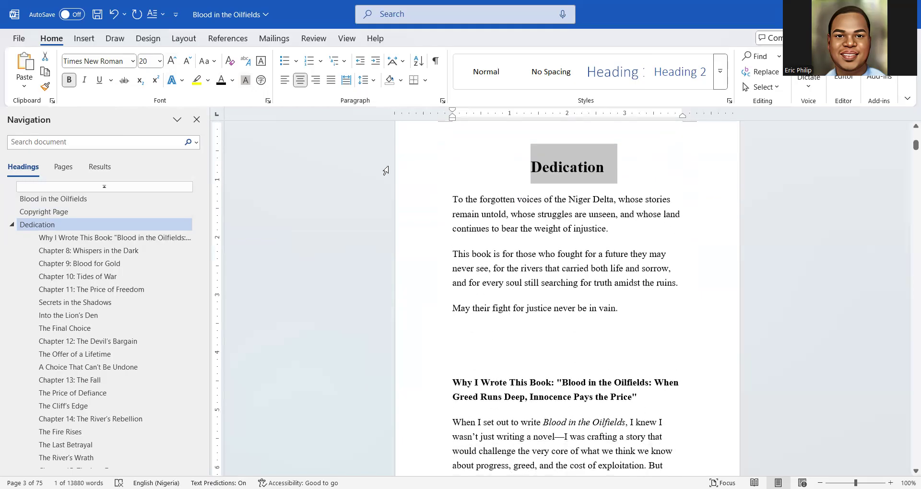
pyautogui.scroll(-2, 436, 214)
pyautogui.scroll(2, 446, 211)
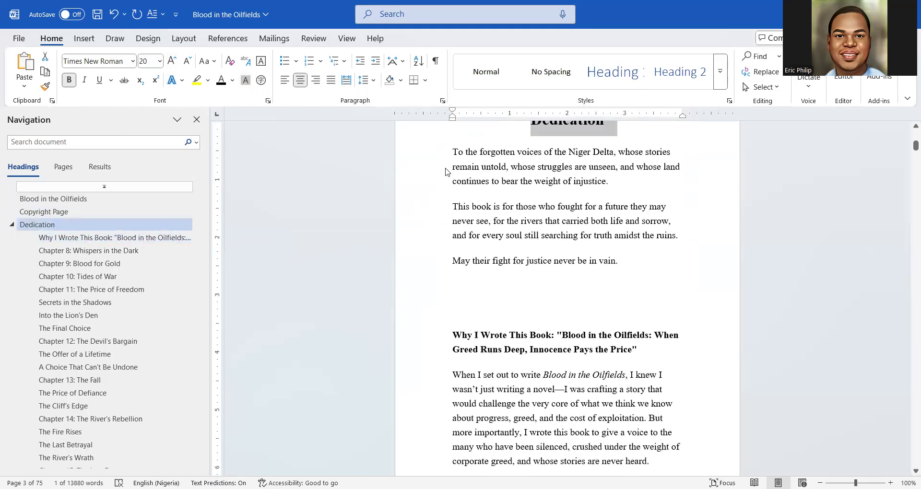
# Justify the three paragraphs beneath the Dedication heading on page 3
pyautogui.moveTo(454, 199); pyautogui.dragTo(623, 312)
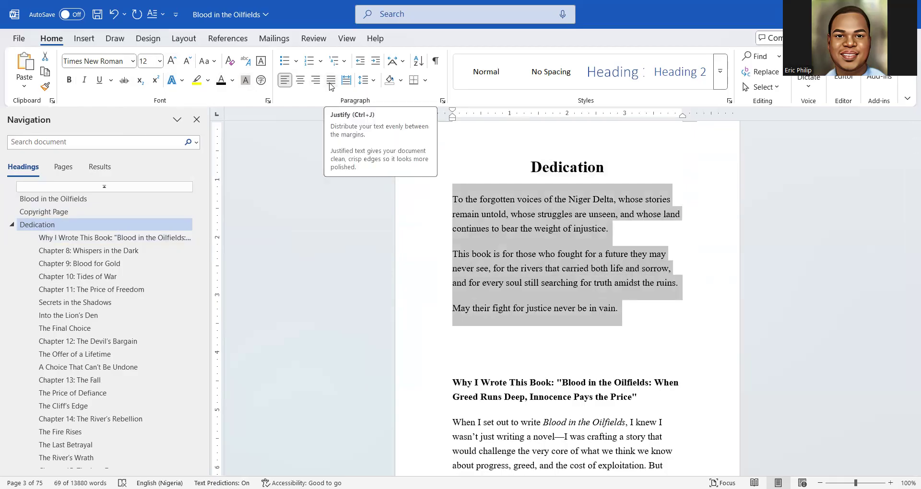
pyautogui.click(330, 84)
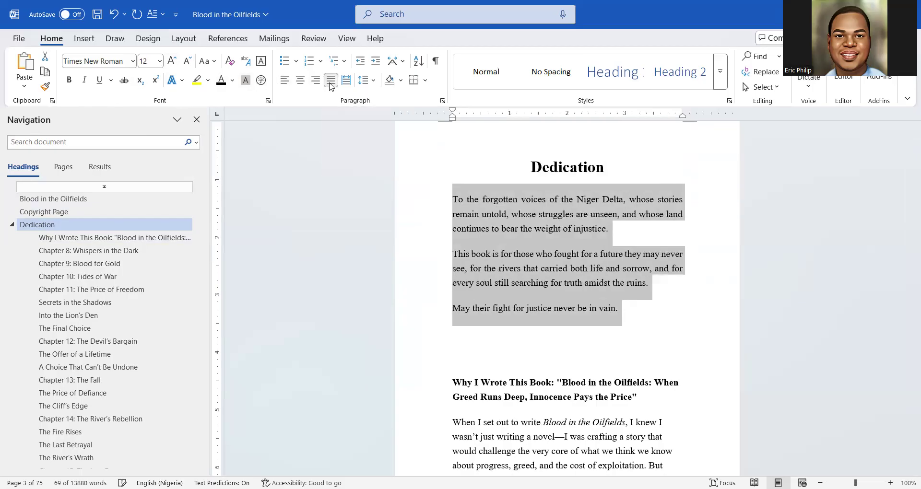
pyautogui.click(532, 265)
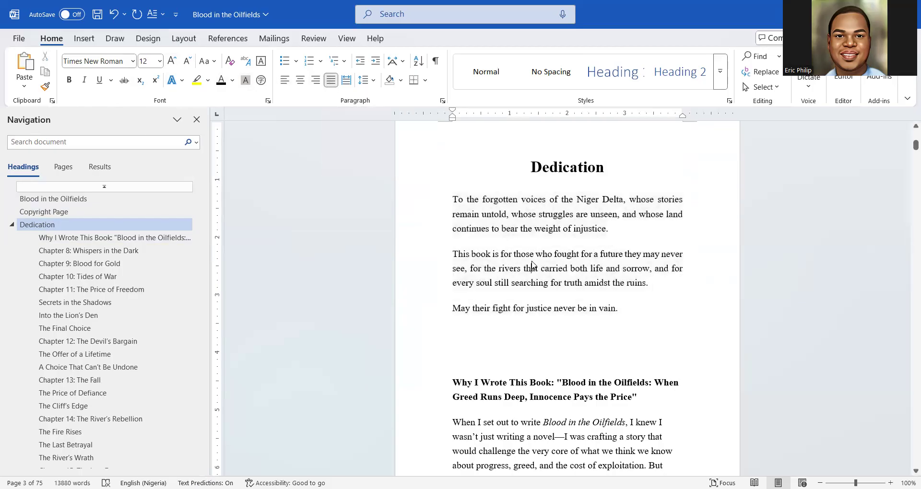
pyautogui.scroll(-3, 530, 267)
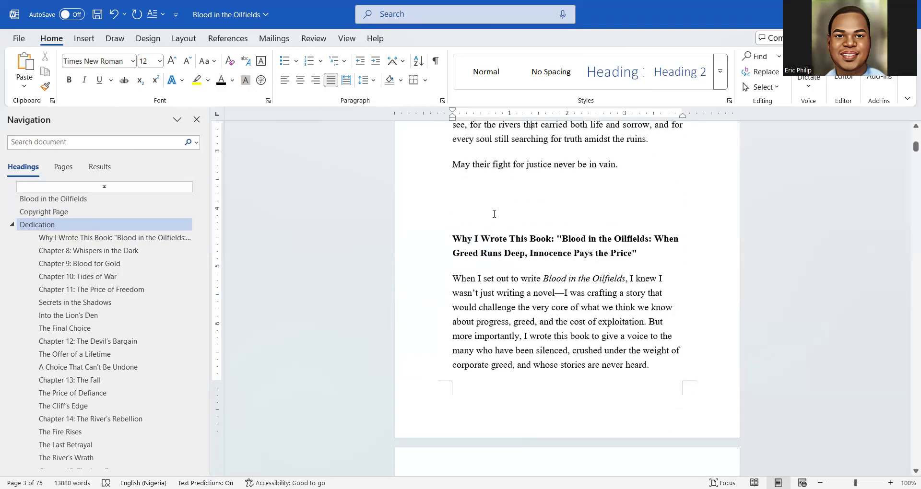
pyautogui.scroll(4, 494, 214)
pyautogui.scroll(2, 495, 256)
pyautogui.scroll(-5, 569, 286)
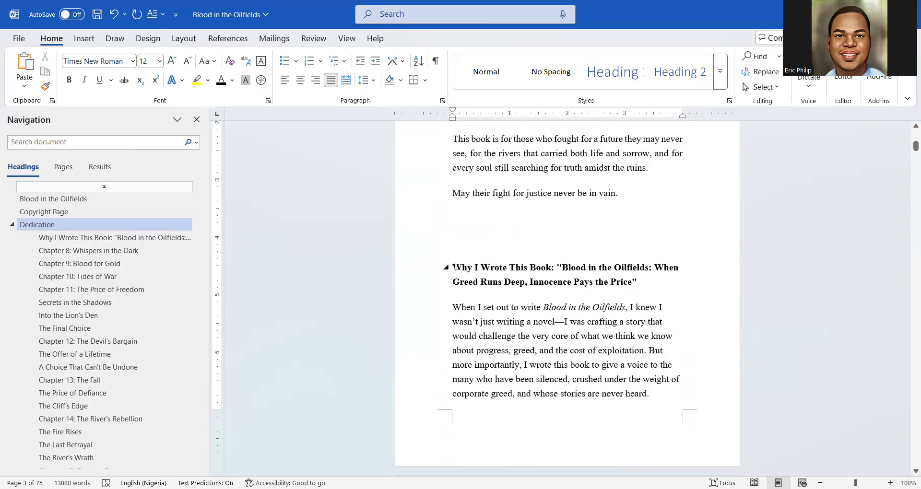
# Insert a page break after the dedication's last line
pyautogui.click(456, 240)
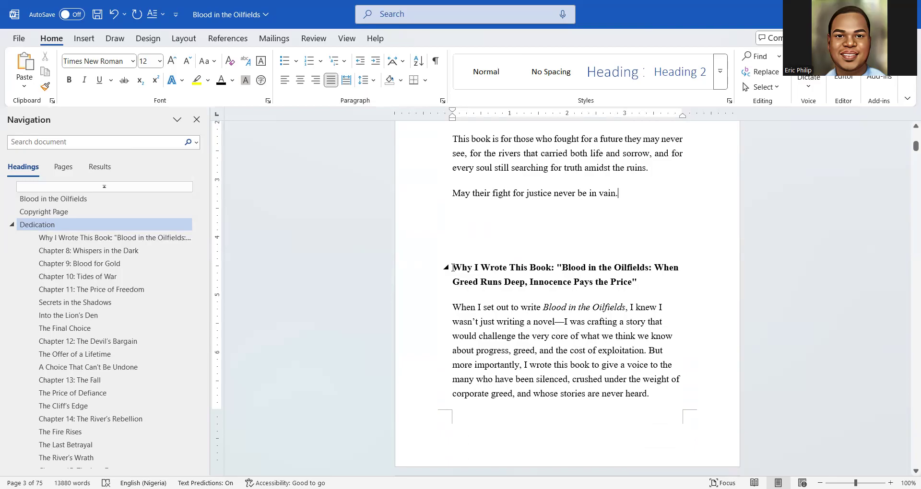
pyautogui.click(84, 39)
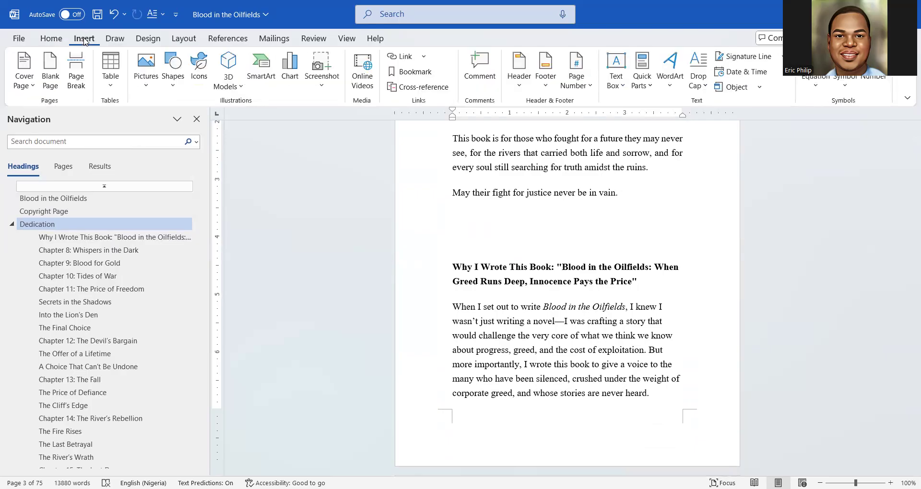
pyautogui.click(76, 69)
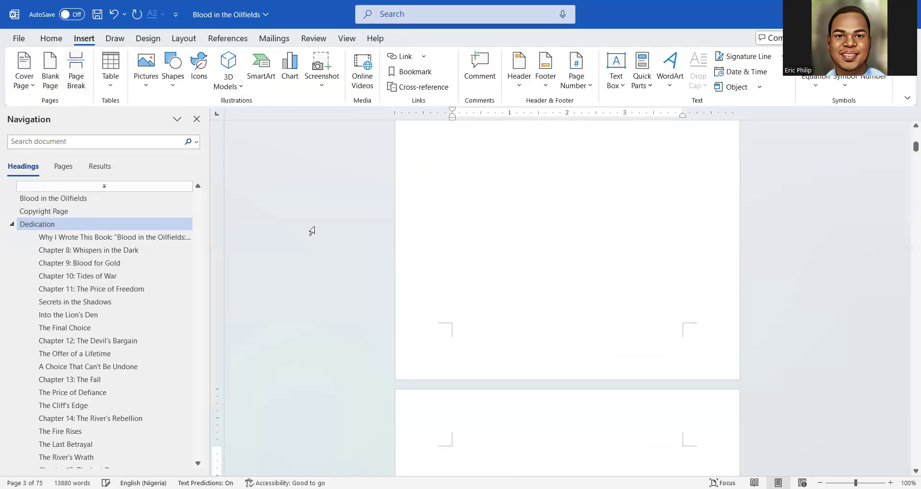
# Delete the empty paragraphs atop page 4 and select the 'Why I Wrote This Book' heading
pyautogui.scroll(-2, 487, 290)
pyautogui.moveTo(456, 311); pyautogui.dragTo(454, 287)
pyautogui.press('Delete')
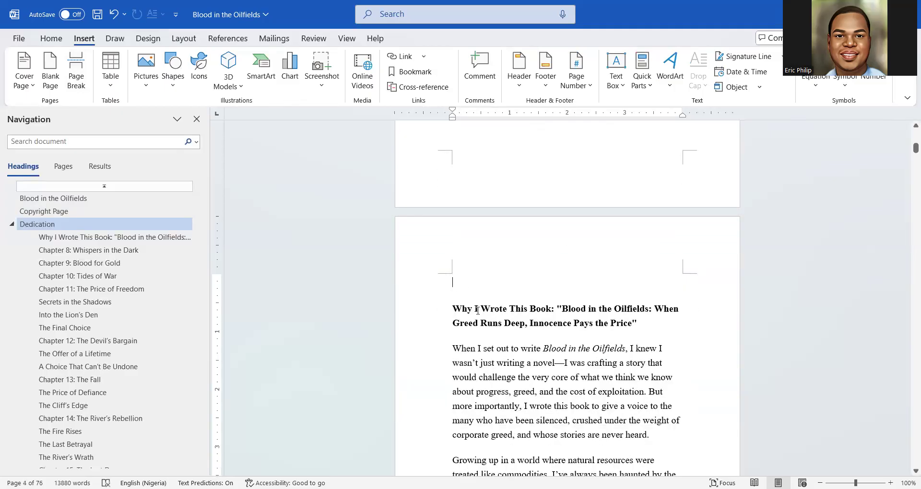
pyautogui.moveTo(646, 317); pyautogui.dragTo(447, 303)
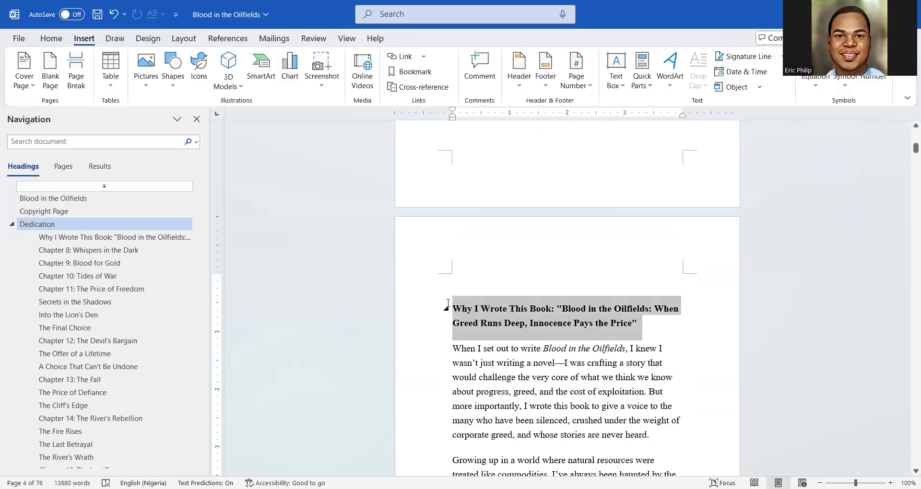
pyautogui.click(612, 333)
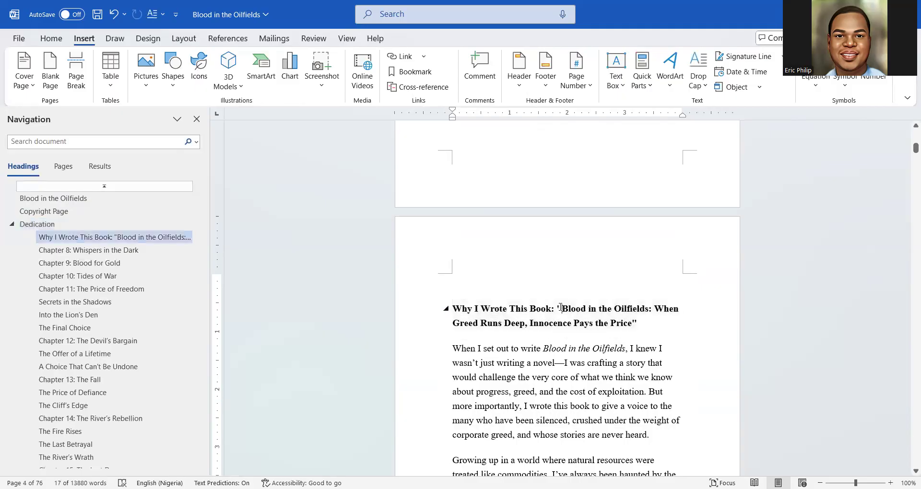
pyautogui.moveTo(642, 327); pyautogui.dragTo(443, 304)
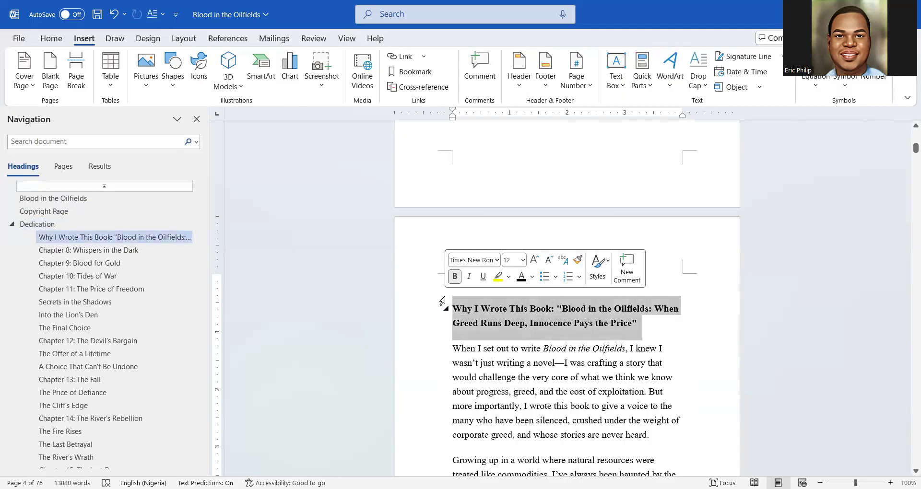
# Apply Heading 1 to 'Why I Wrote This Book' and centre it in Times New Roman
pyautogui.click(51, 39)
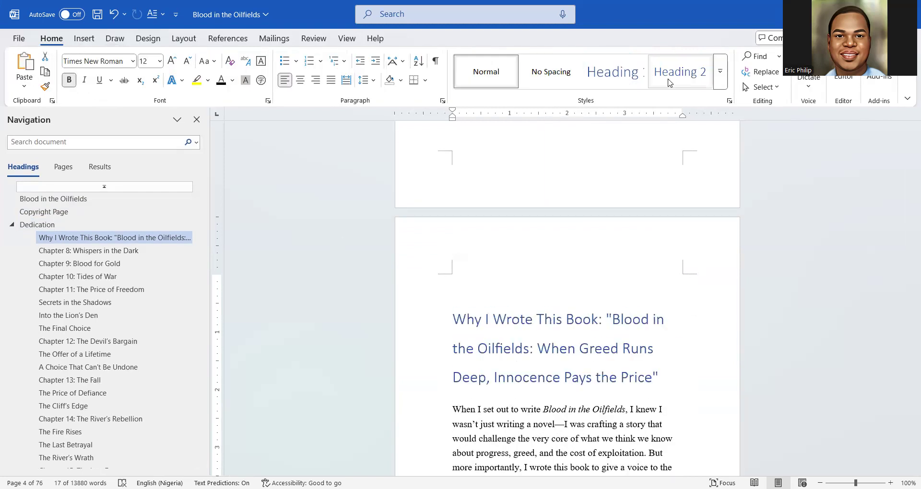
pyautogui.click(617, 81)
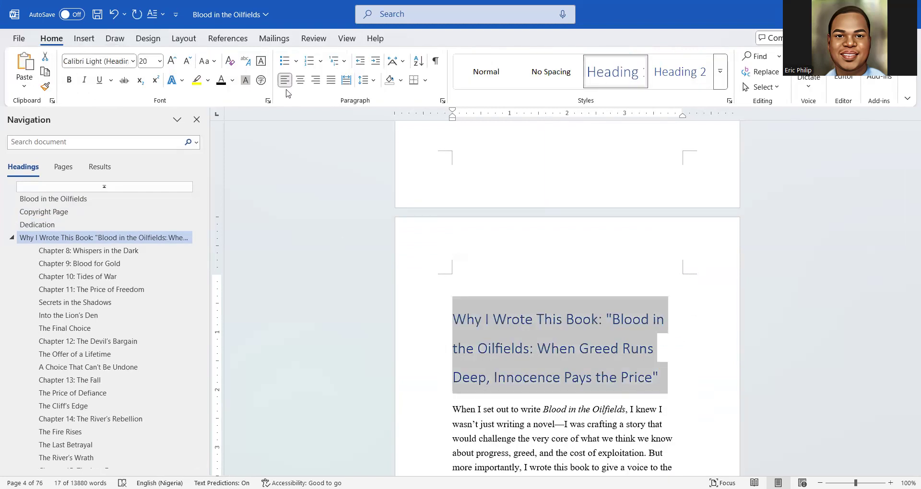
pyautogui.click(300, 81)
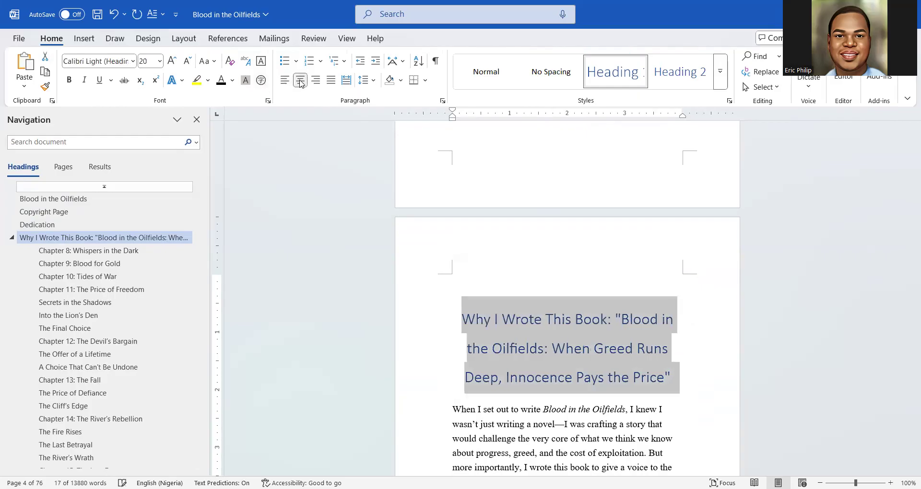
pyautogui.click(113, 59)
pyautogui.write('Times New Roman')
pyautogui.press('Return')
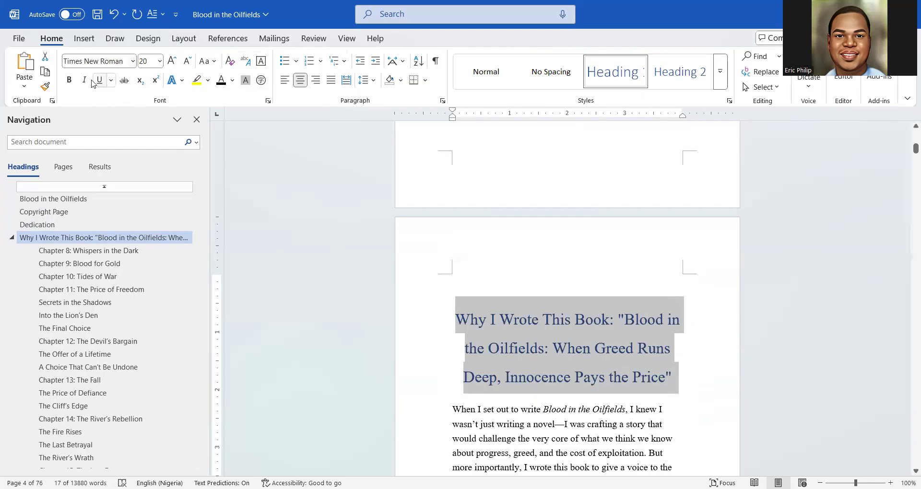
# Make the heading black, bold and 26 pt
pyautogui.click(221, 80)
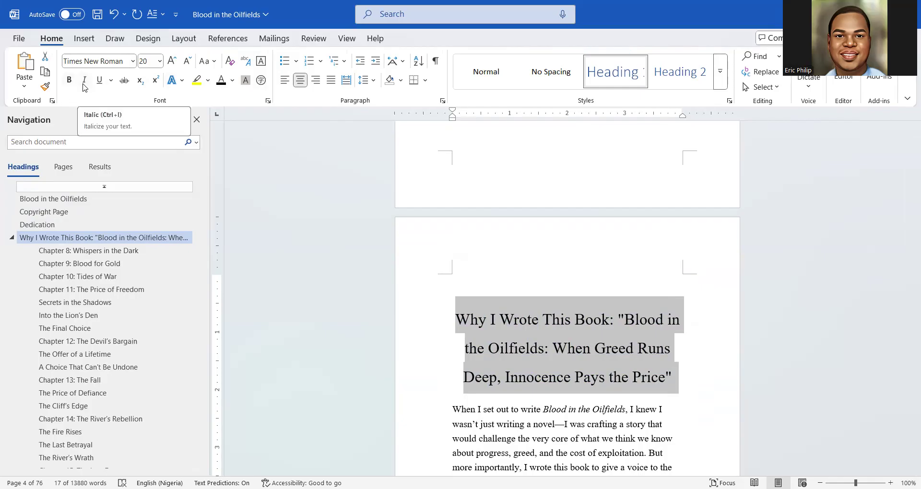
pyautogui.click(69, 80)
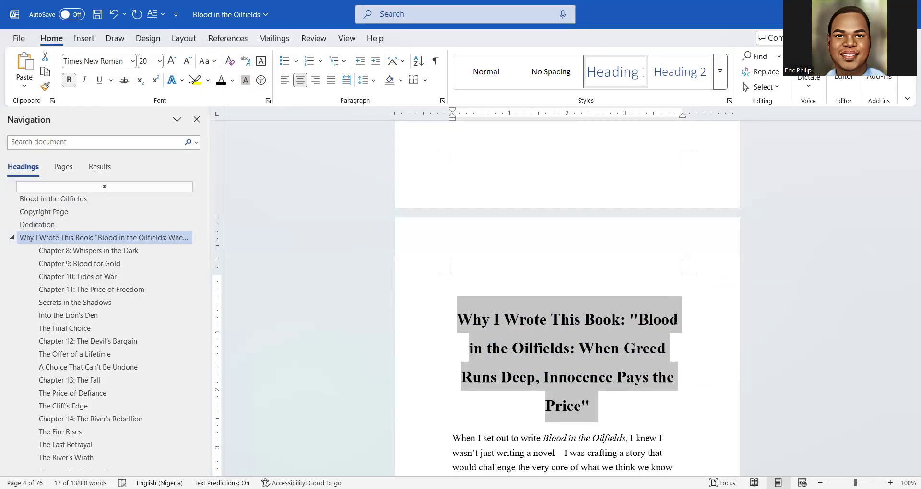
pyautogui.click(170, 64)
pyautogui.click(170, 63)
pyautogui.click(171, 64)
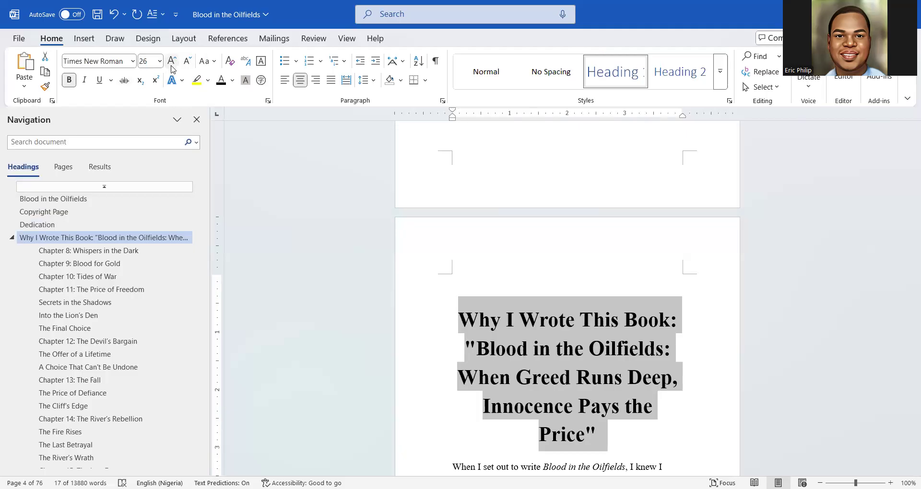
pyautogui.click(589, 337)
# Set the quoted subtitle in non-bold italic at 22 pt
pyautogui.moveTo(607, 434); pyautogui.dragTo(464, 349)
pyautogui.click(485, 338)
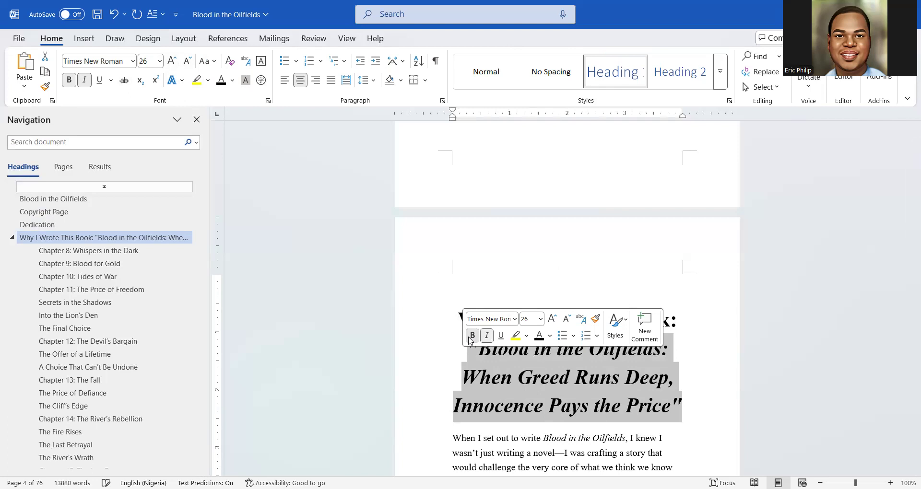
pyautogui.click(471, 337)
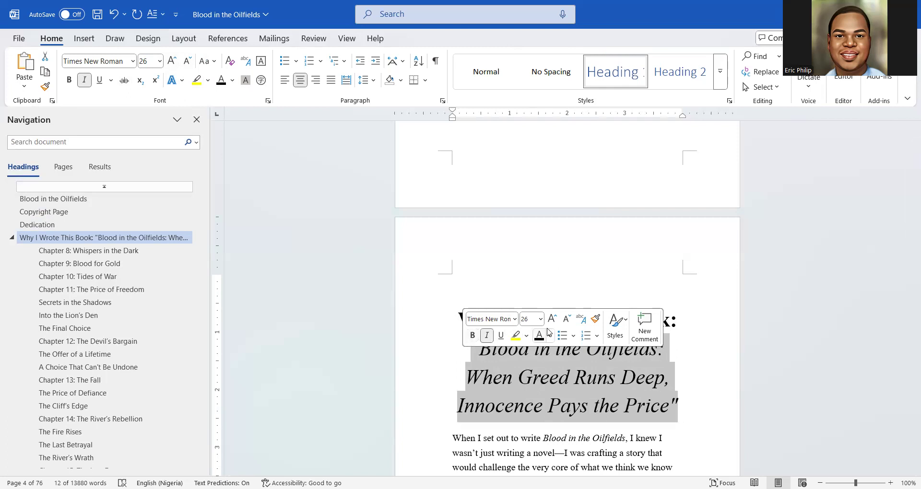
pyautogui.click(567, 320)
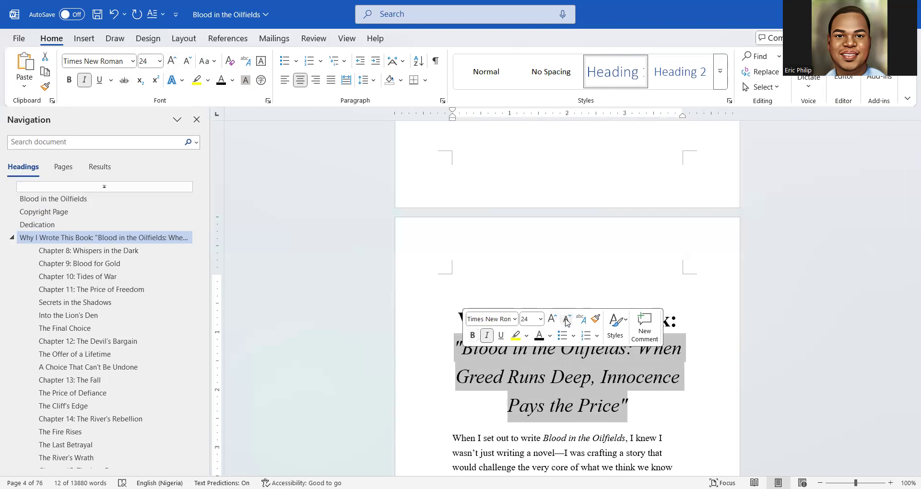
pyautogui.click(567, 320)
pyautogui.click(549, 366)
pyautogui.scroll(-3, 548, 367)
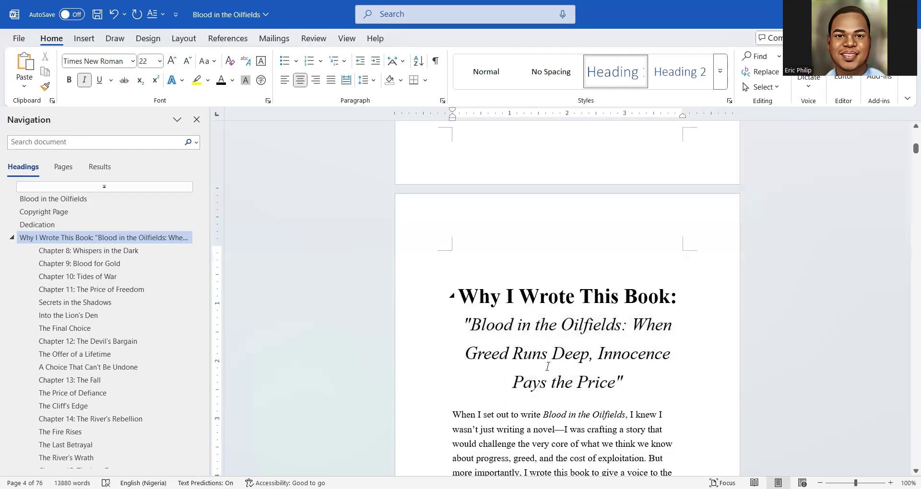
pyautogui.scroll(2, 549, 367)
pyautogui.scroll(-5, 549, 366)
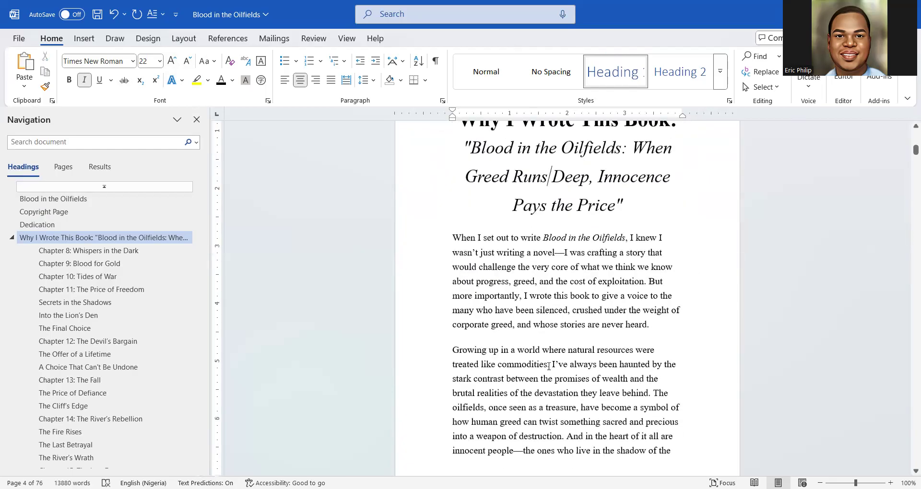
pyautogui.scroll(3, 549, 366)
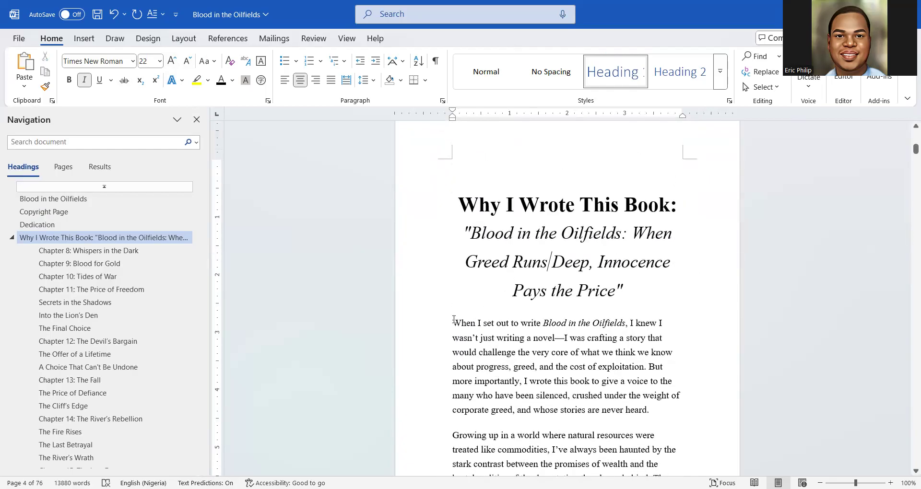
# Justify the body paragraphs of the 'Why I Wrote This Book' section
pyautogui.moveTo(453, 319); pyautogui.dragTo(528, 345)
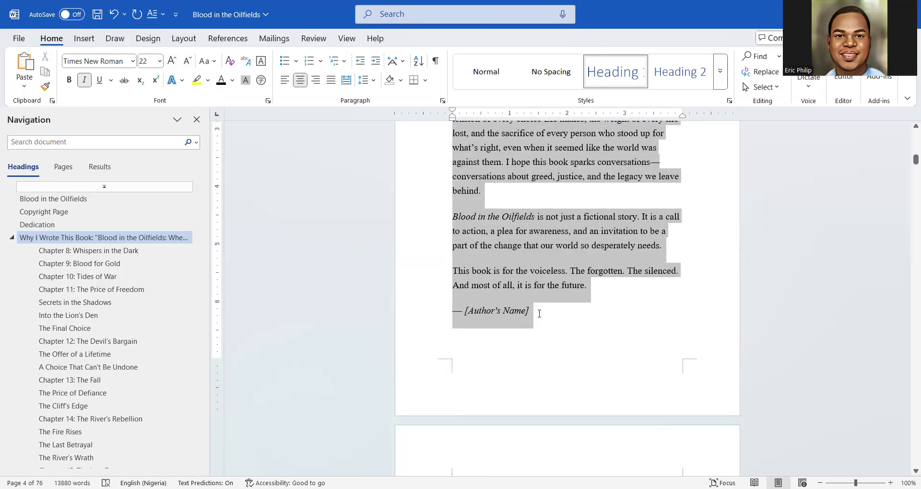
pyautogui.moveTo(538, 310); pyautogui.dragTo(539, 310)
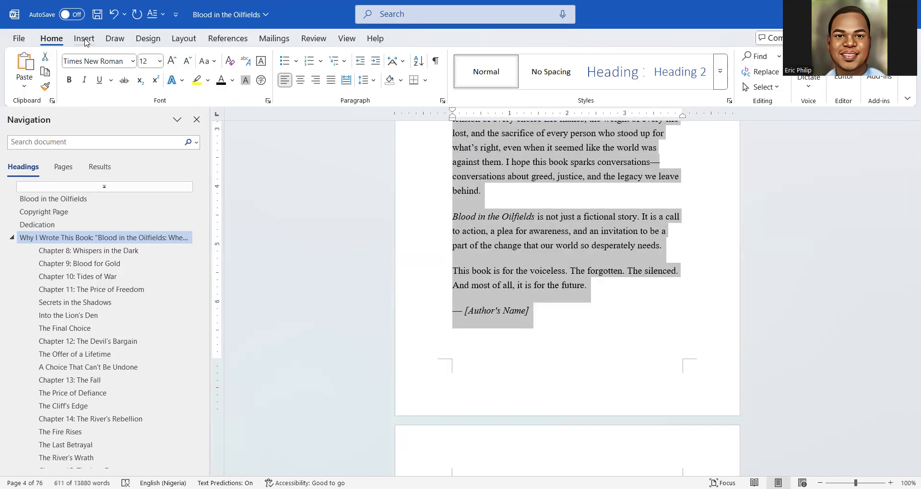
pyautogui.click(331, 84)
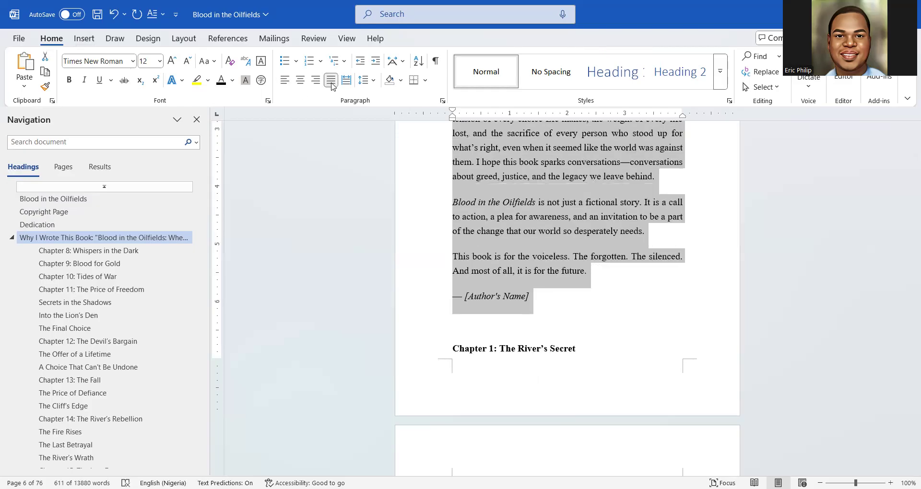
# Return to the start of the section and place the cursor in its opening paragraph
pyautogui.scroll(7, 560, 263)
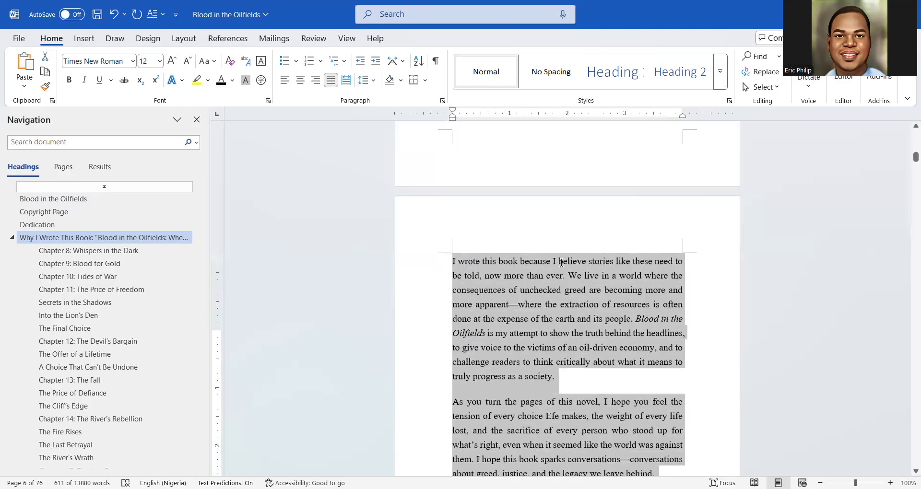
pyautogui.scroll(14, 560, 262)
pyautogui.scroll(8, 561, 263)
pyautogui.scroll(8, 561, 262)
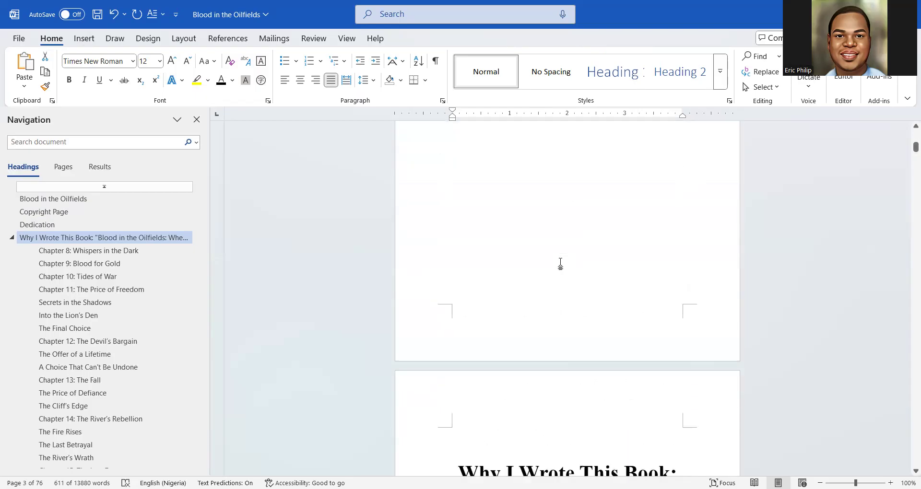
pyautogui.scroll(3, 560, 263)
pyautogui.scroll(15, 560, 262)
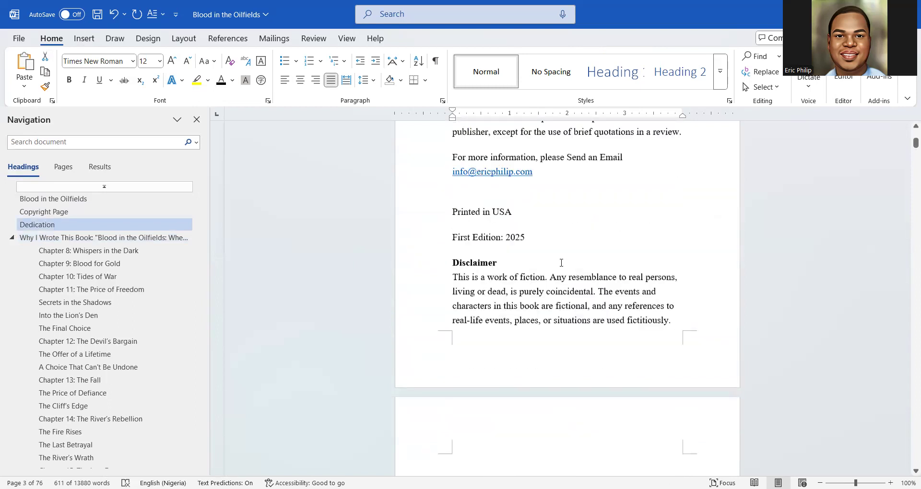
pyautogui.scroll(-10, 560, 263)
pyautogui.scroll(-5, 561, 262)
pyautogui.scroll(1, 561, 262)
pyautogui.scroll(-9, 561, 262)
pyautogui.scroll(-4, 561, 263)
pyautogui.scroll(2, 561, 263)
pyautogui.click(466, 291)
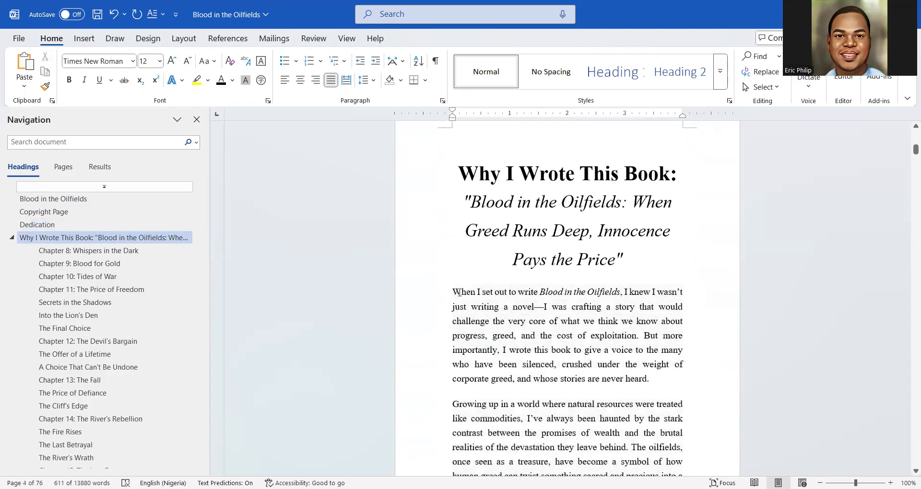
# Make the paragraph's first letter W a Dropped drop cap
pyautogui.moveTo(459, 292); pyautogui.dragTo(452, 292)
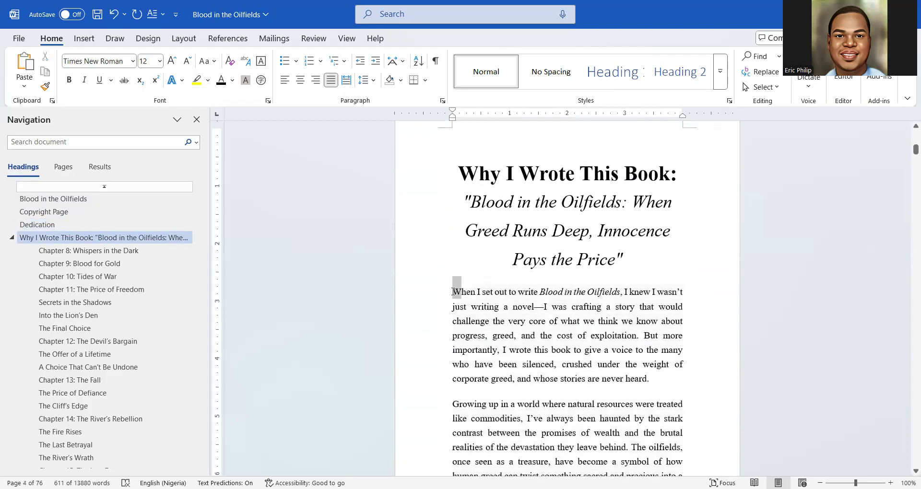
pyautogui.click(83, 40)
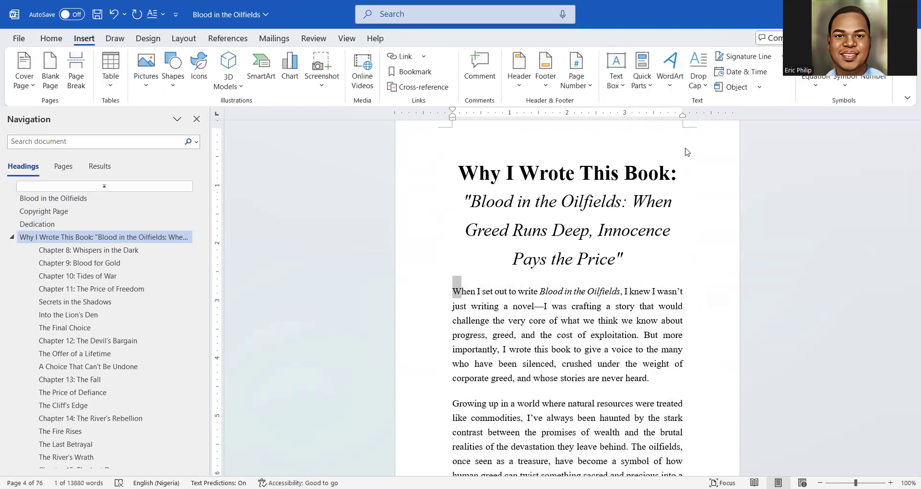
pyautogui.click(698, 76)
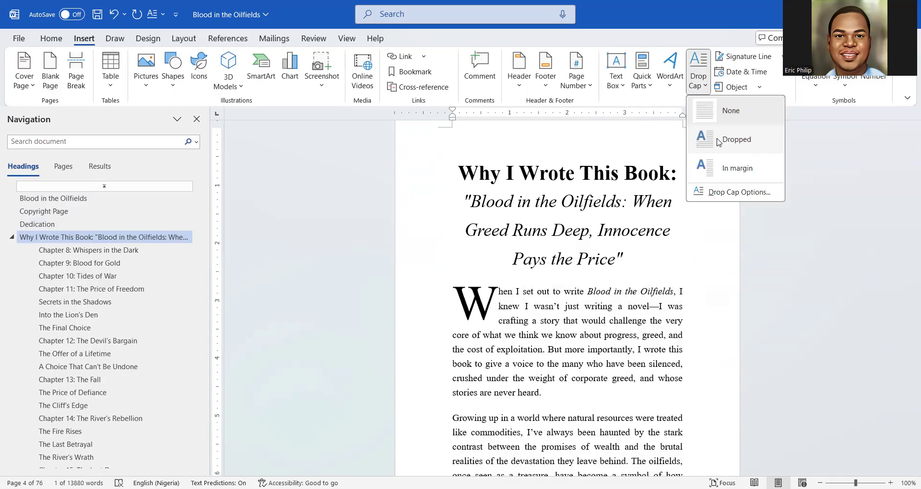
pyautogui.click(717, 139)
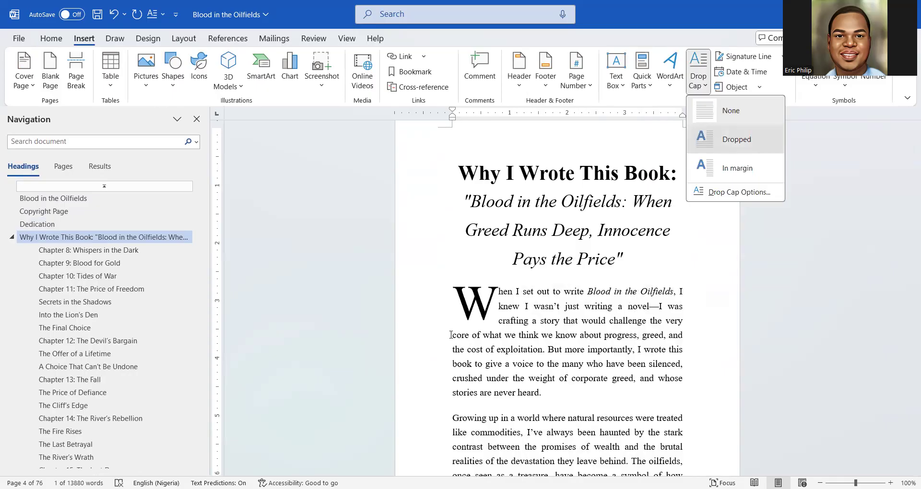
# Add a blank line below the section title and check the dropped W
pyautogui.click(634, 252)
pyautogui.press('Return')
pyautogui.scroll(-3, 604, 283)
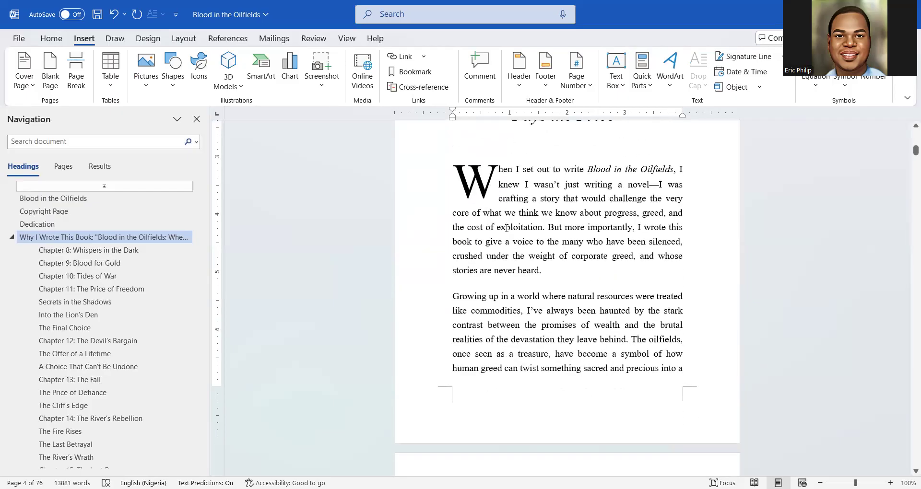
pyautogui.scroll(1, 507, 229)
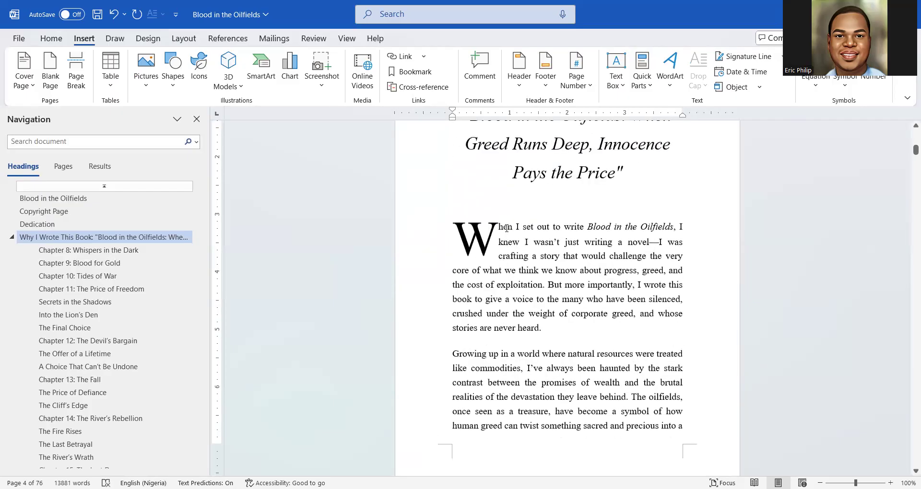
pyautogui.click(488, 248)
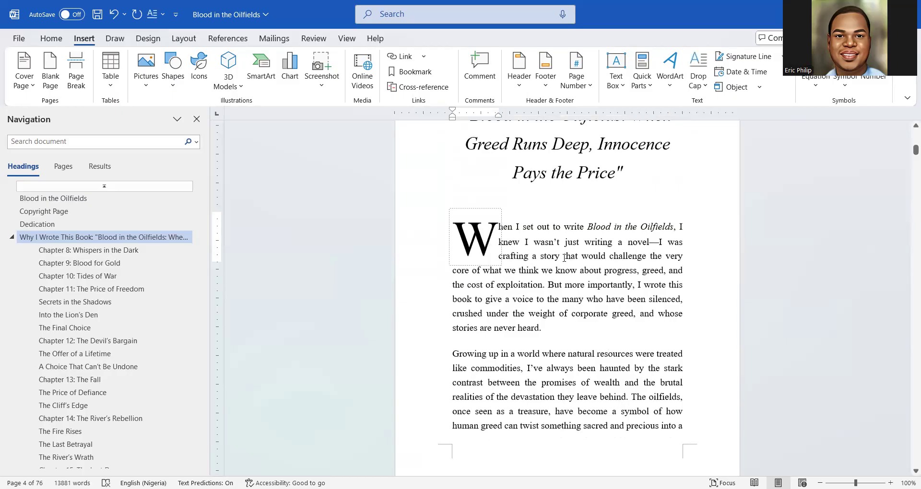
pyautogui.scroll(-4, 563, 257)
pyautogui.scroll(2, 564, 258)
pyautogui.scroll(2, 564, 258)
pyautogui.scroll(-7, 564, 257)
pyautogui.scroll(-9, 561, 258)
pyautogui.scroll(-11, 559, 257)
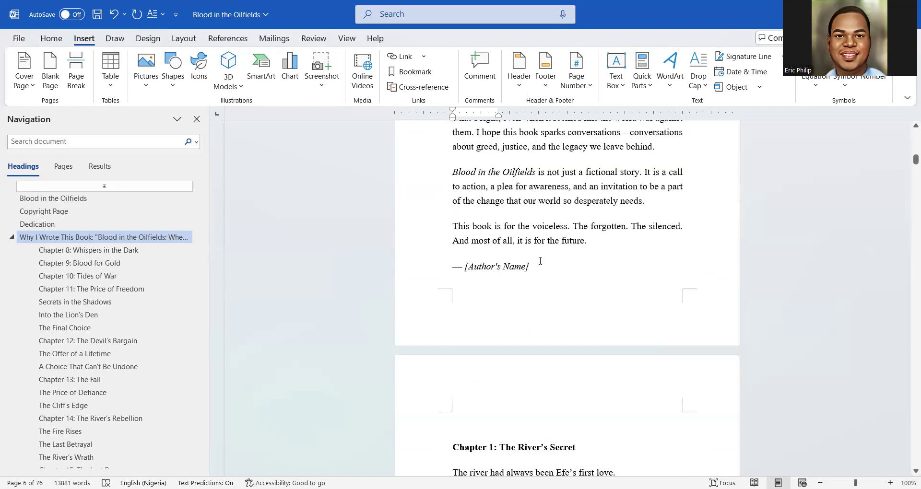
# Replace the [Author's Name] placeholder in the italic sign-off with the author's full name
pyautogui.moveTo(531, 264); pyautogui.dragTo(468, 260)
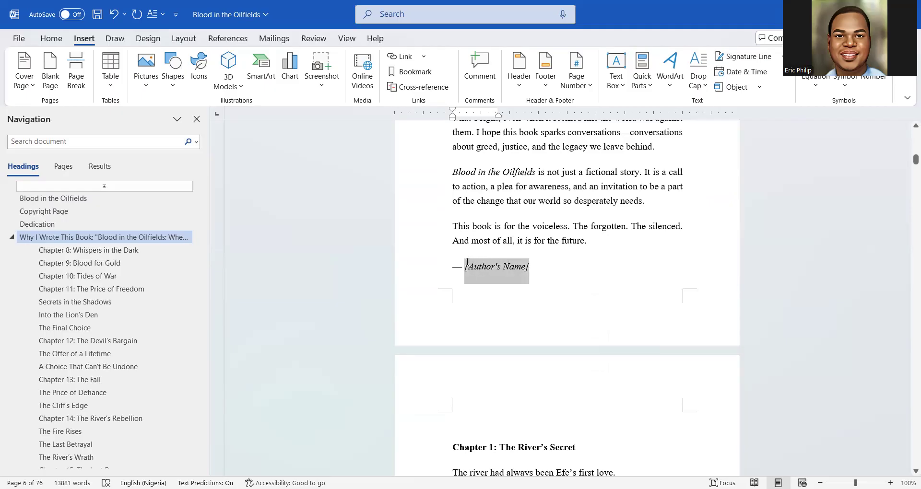
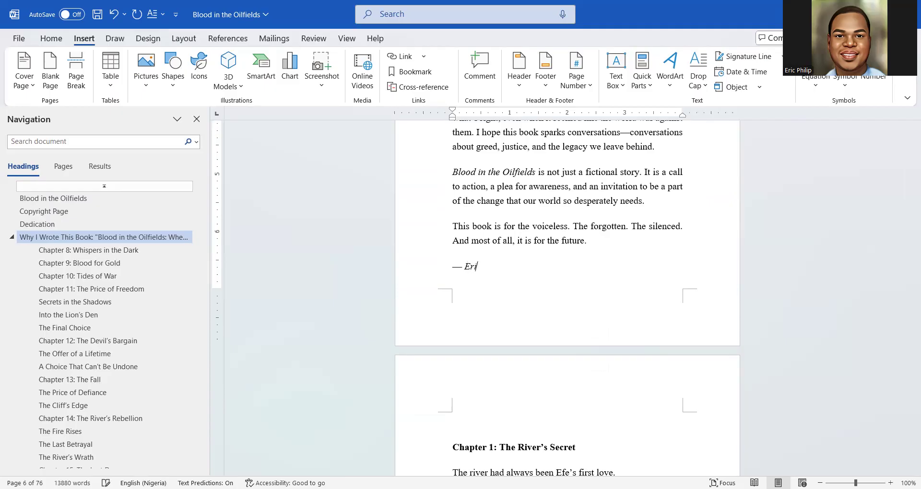
pyautogui.scroll(-5, 456, 182)
pyautogui.scroll(3, 457, 182)
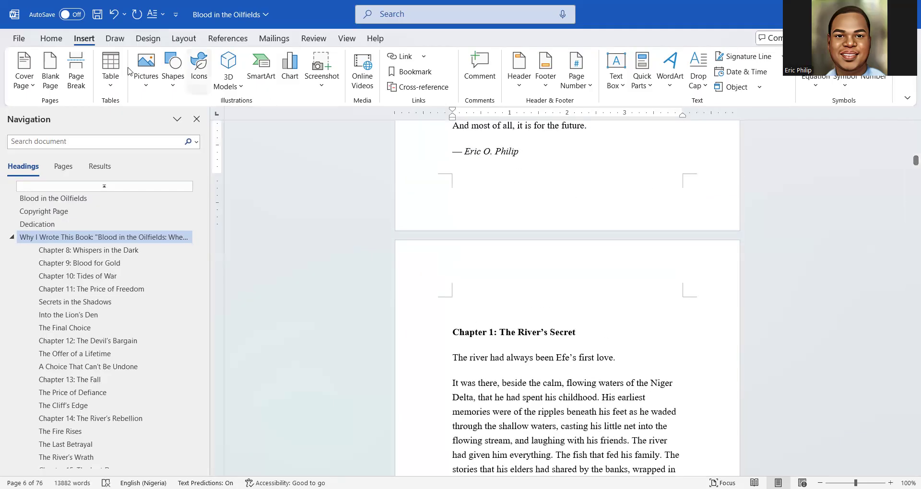
# Insert a page break after the signature, verifying it with formatting marks shown then hidden
pyautogui.click(45, 39)
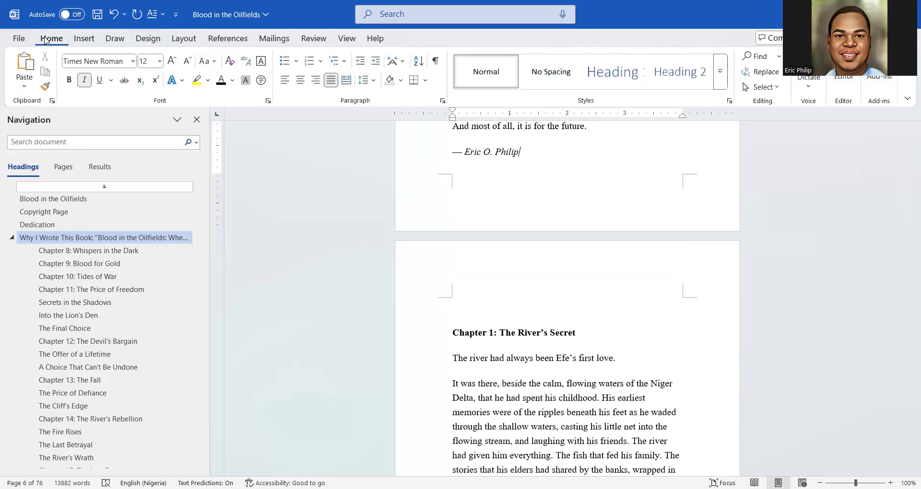
pyautogui.click(84, 40)
pyautogui.click(76, 70)
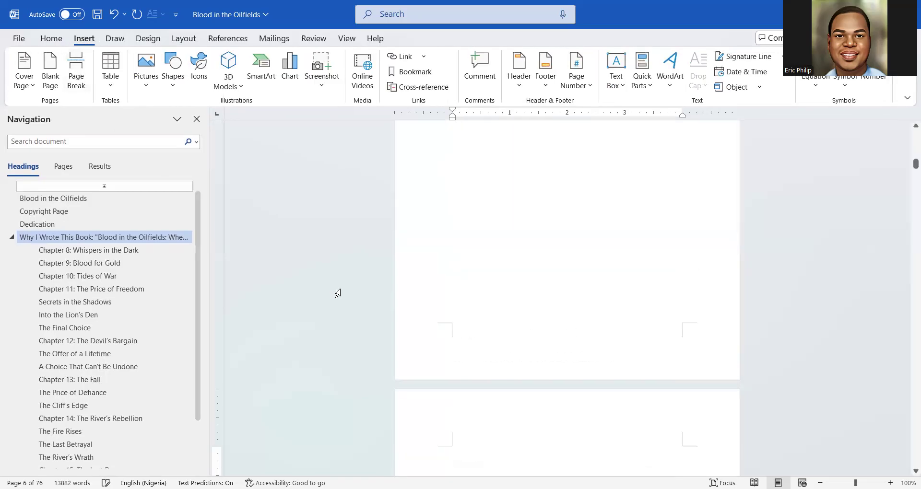
pyautogui.scroll(11, 548, 291)
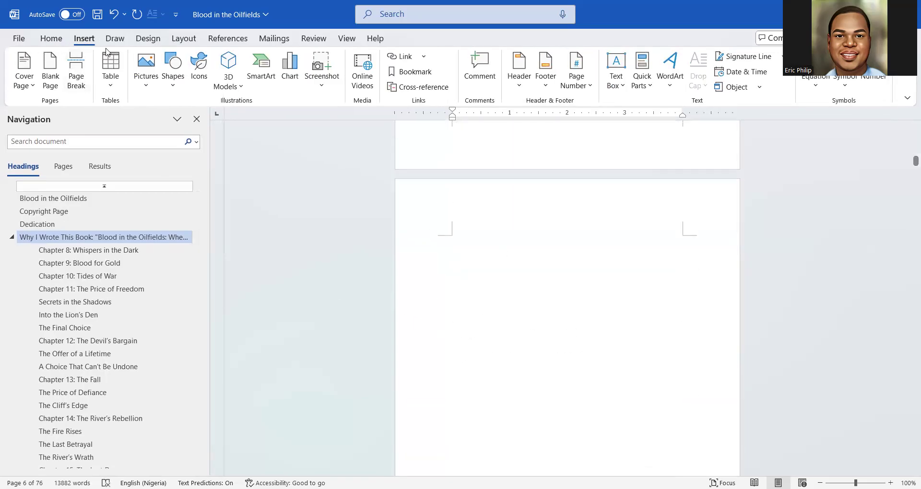
pyautogui.click(55, 39)
pyautogui.click(435, 60)
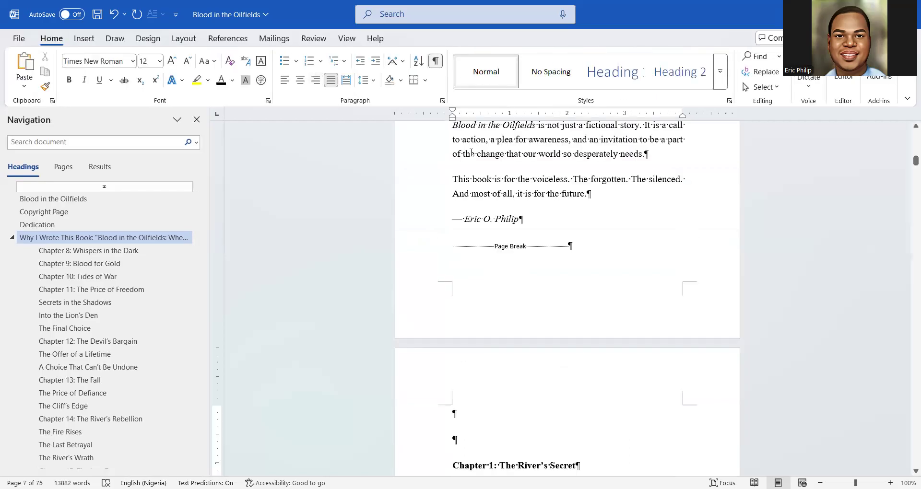
pyautogui.scroll(-3, 499, 333)
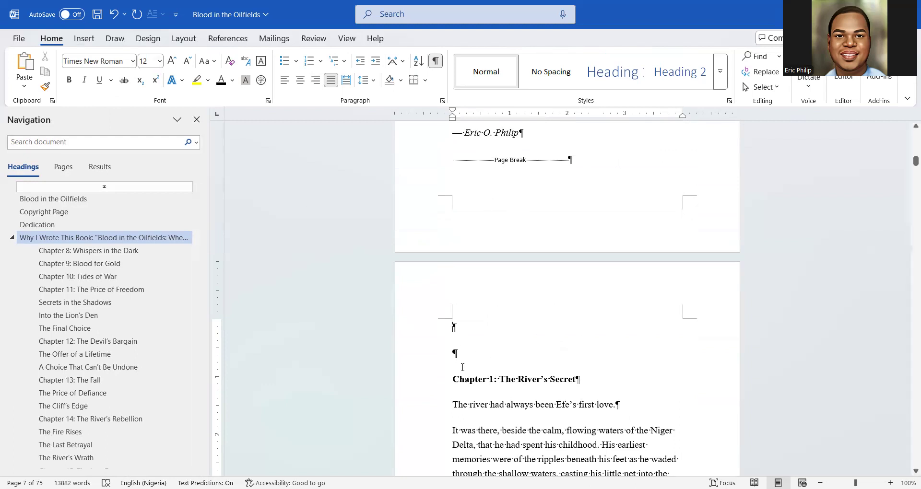
pyautogui.scroll(-2, 460, 339)
pyautogui.click(435, 60)
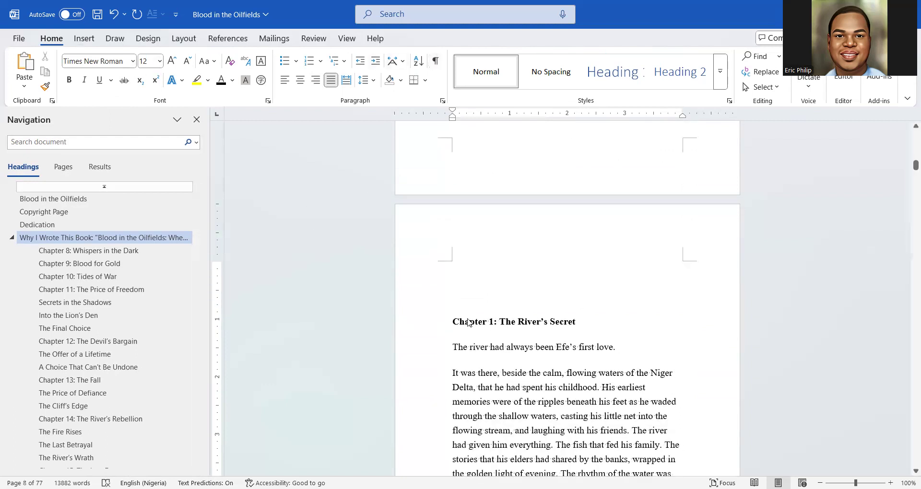
# Make the Chapter 1 title a black Heading 1, enlarged by several font sizes
pyautogui.moveTo(584, 331); pyautogui.dragTo(432, 323)
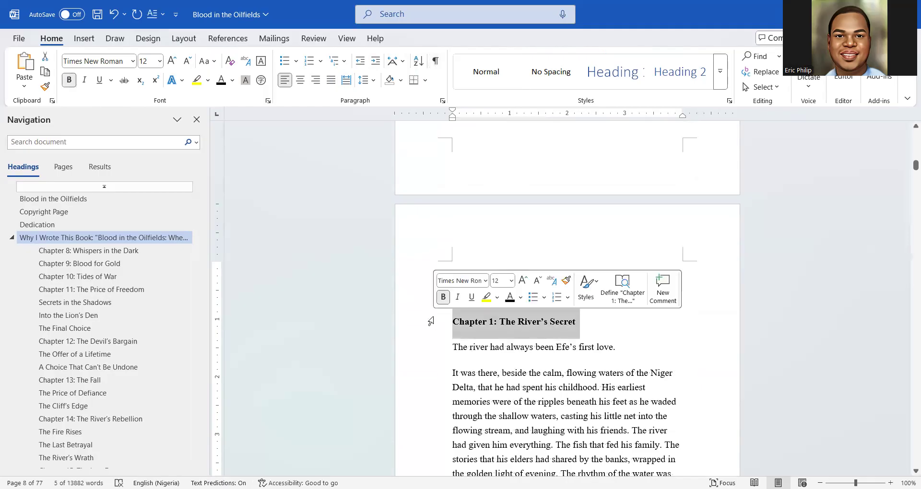
pyautogui.click(616, 71)
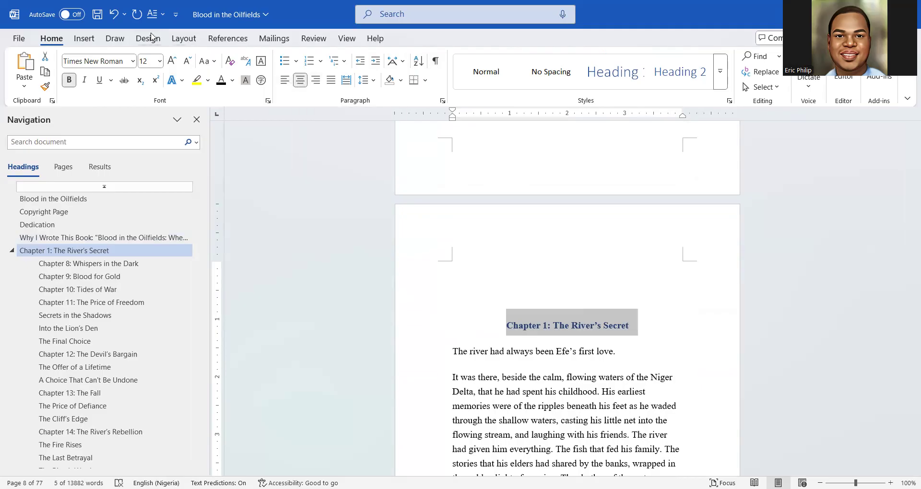
pyautogui.click(171, 61)
pyautogui.click(171, 62)
pyautogui.click(171, 61)
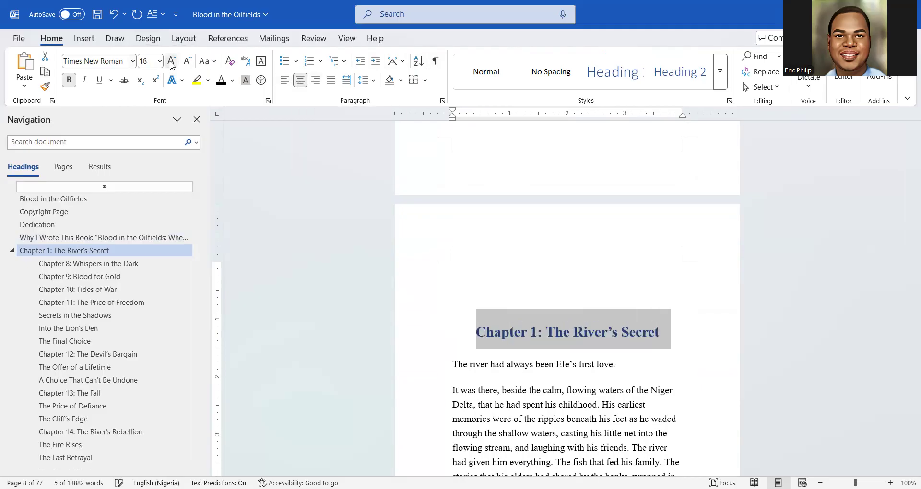
pyautogui.click(171, 62)
pyautogui.click(221, 79)
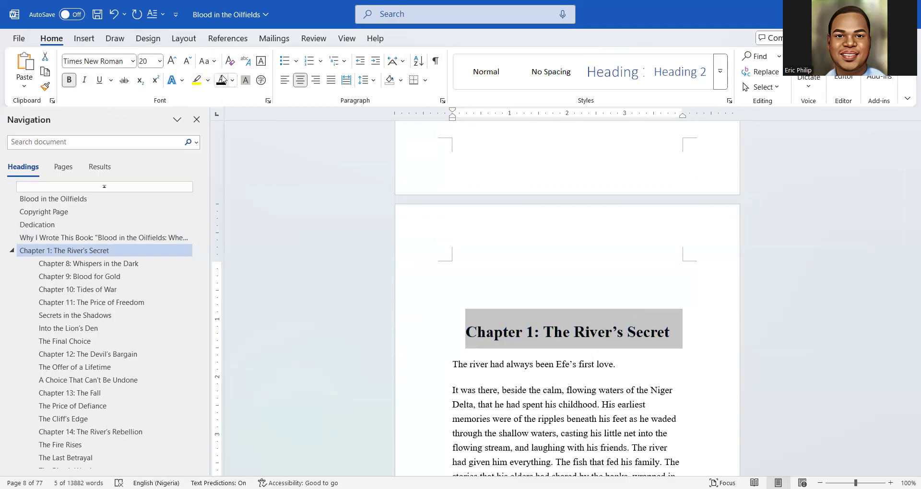
pyautogui.click(171, 62)
pyautogui.click(171, 62)
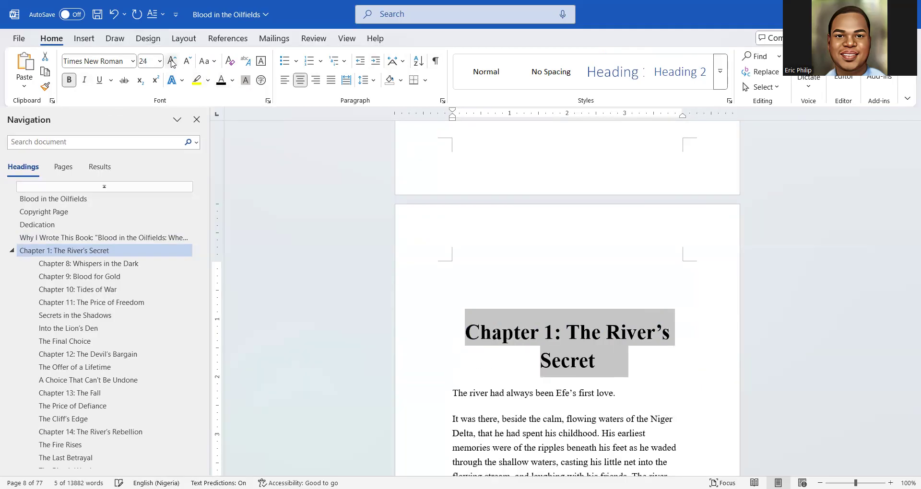
pyautogui.click(171, 61)
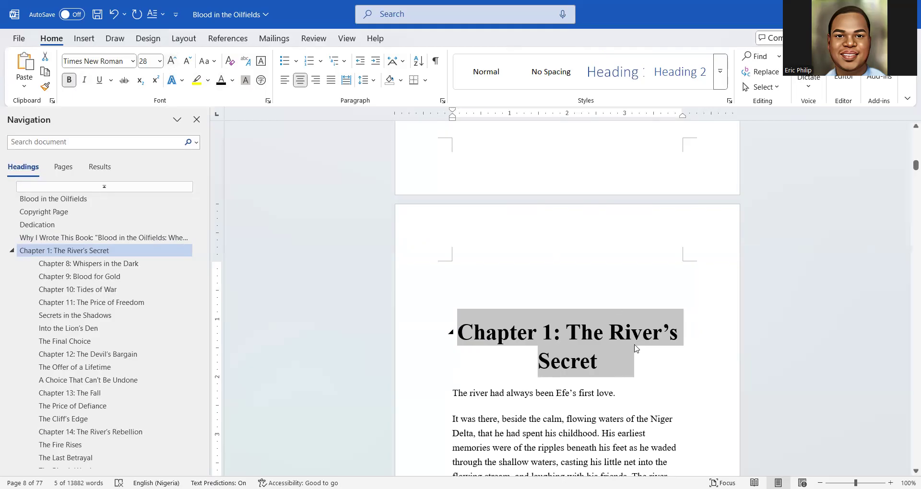
# Break the heading before 'The River's Secret' and make 'Chapter 1:' italic, not bold
pyautogui.click(567, 330)
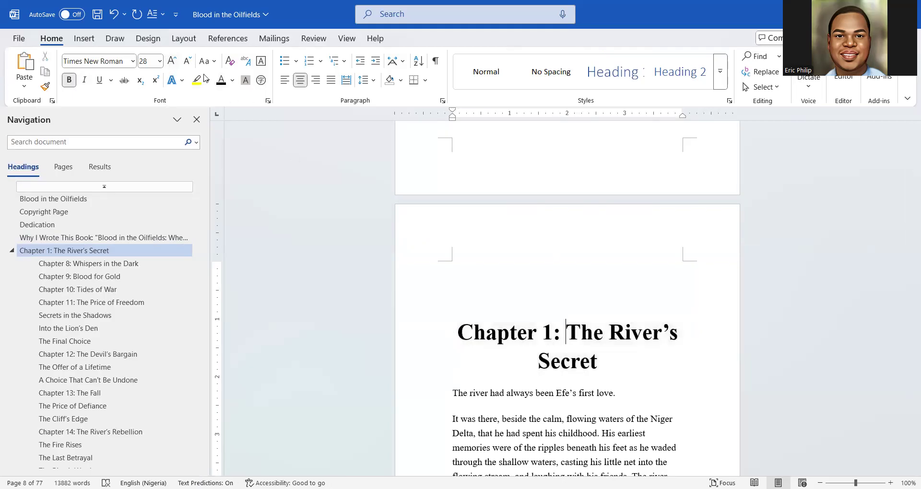
pyautogui.press('Return')
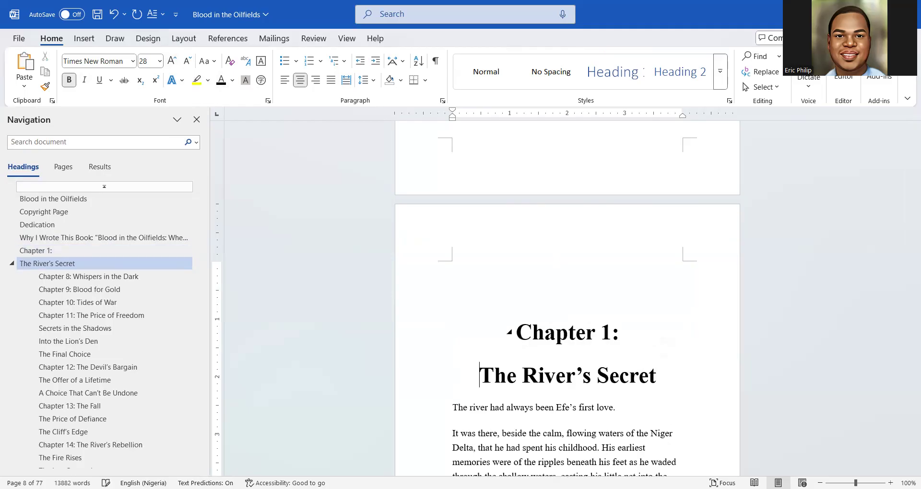
pyautogui.tripleClick(574, 327)
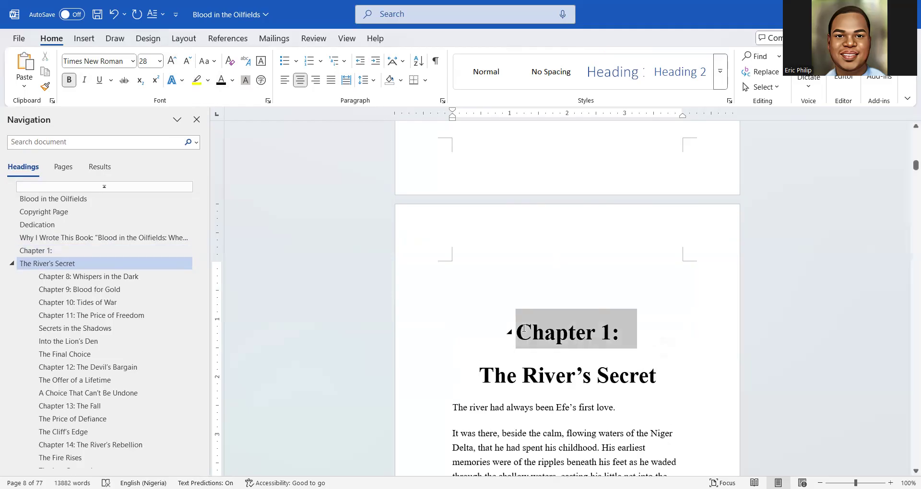
pyautogui.click(69, 80)
pyautogui.click(84, 81)
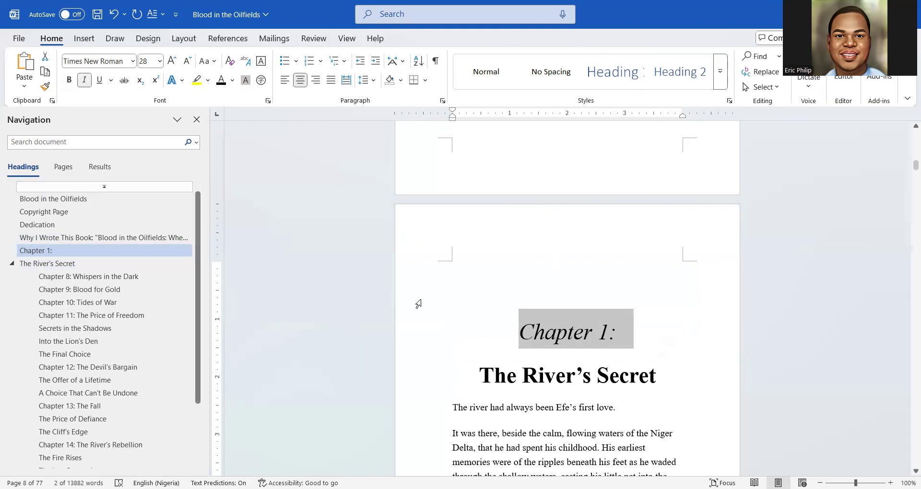
pyautogui.scroll(-2, 570, 338)
pyautogui.click(566, 320)
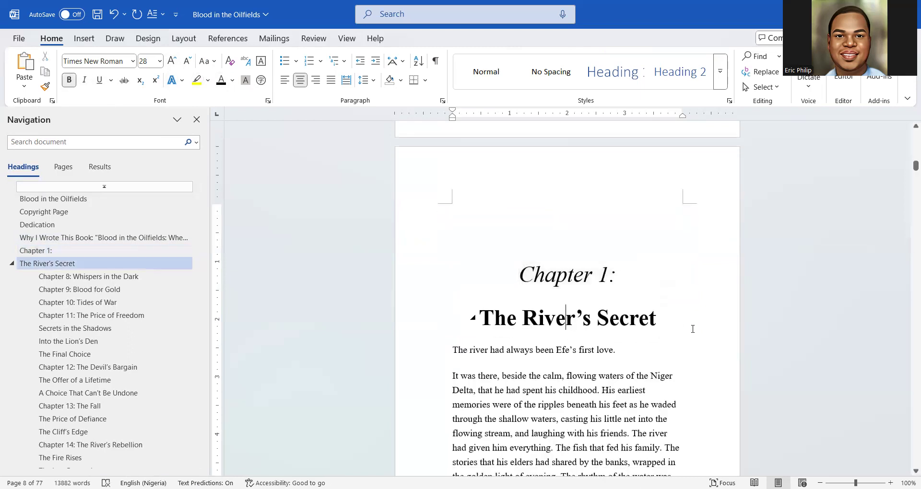
pyautogui.click(569, 275)
pyautogui.tripleClick(590, 276)
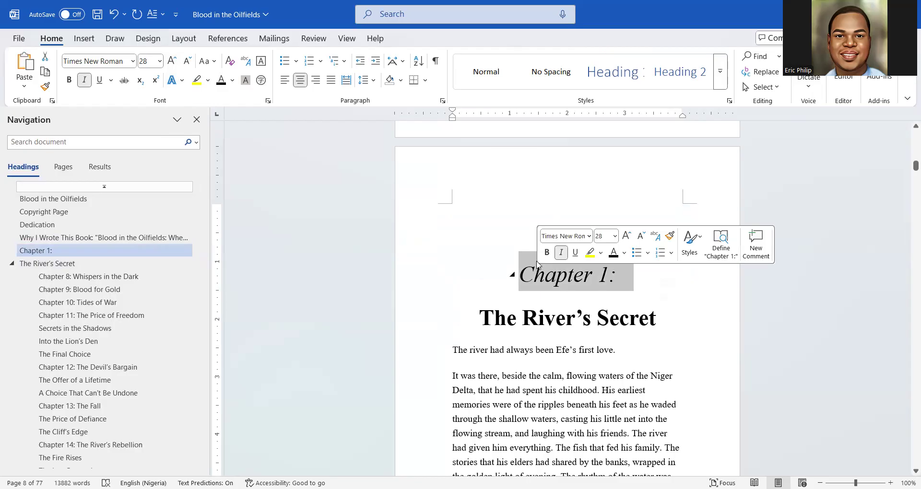
pyautogui.click(559, 285)
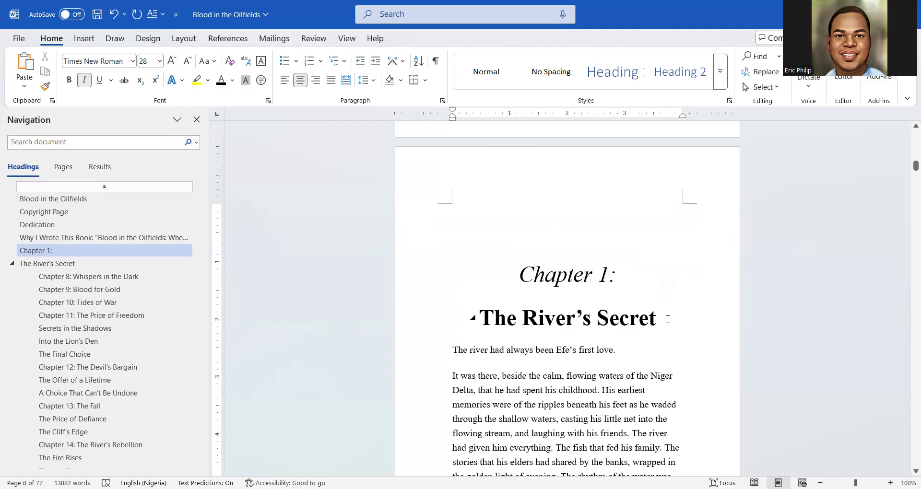
pyautogui.scroll(-4, 668, 319)
pyautogui.scroll(3, 659, 315)
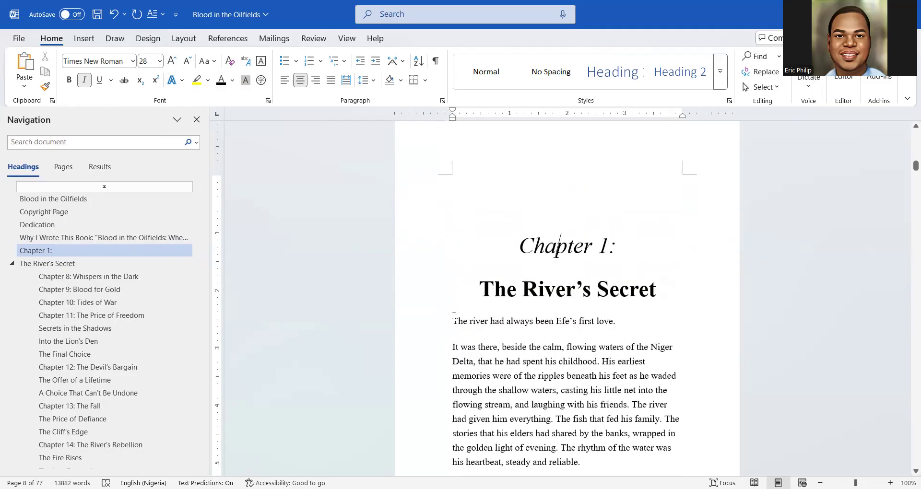
# Justify Chapter 1's body text, stopping before Chapter 2
pyautogui.moveTo(451, 317); pyautogui.dragTo(528, 472)
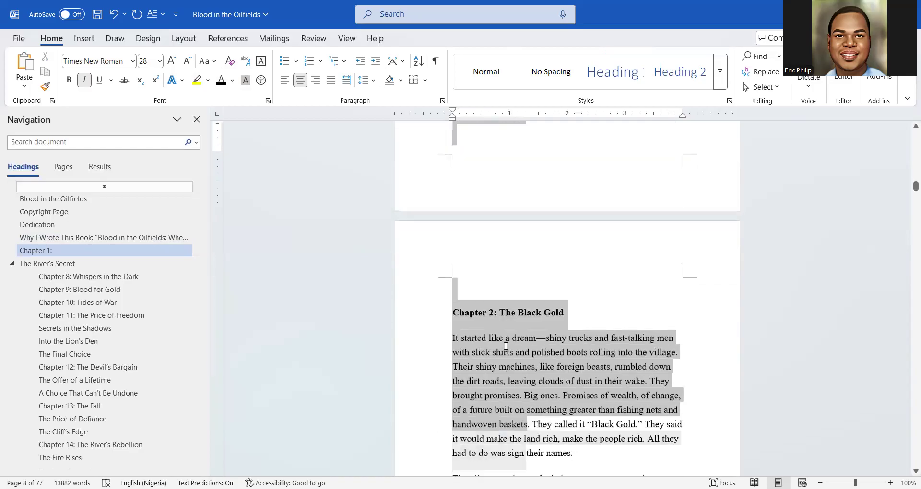
pyautogui.click(516, 181)
pyautogui.moveTo(515, 116); pyautogui.dragTo(558, 301)
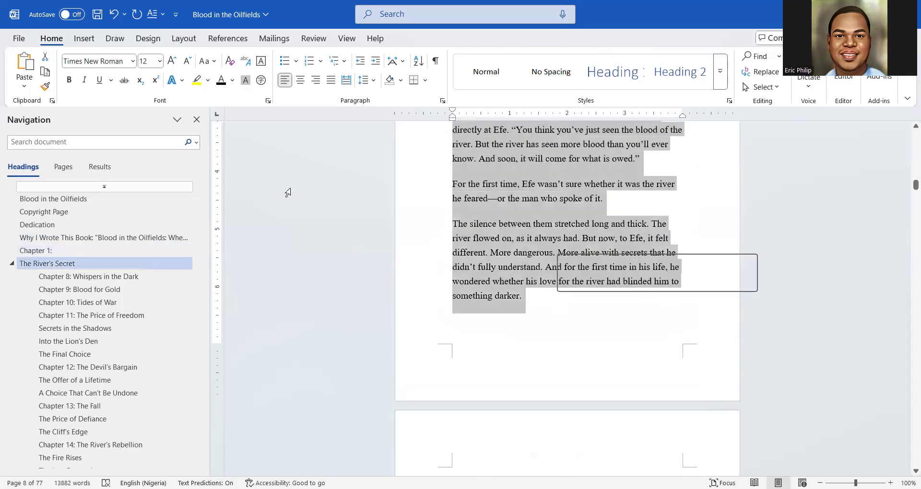
pyautogui.click(330, 85)
pyautogui.scroll(5, 575, 264)
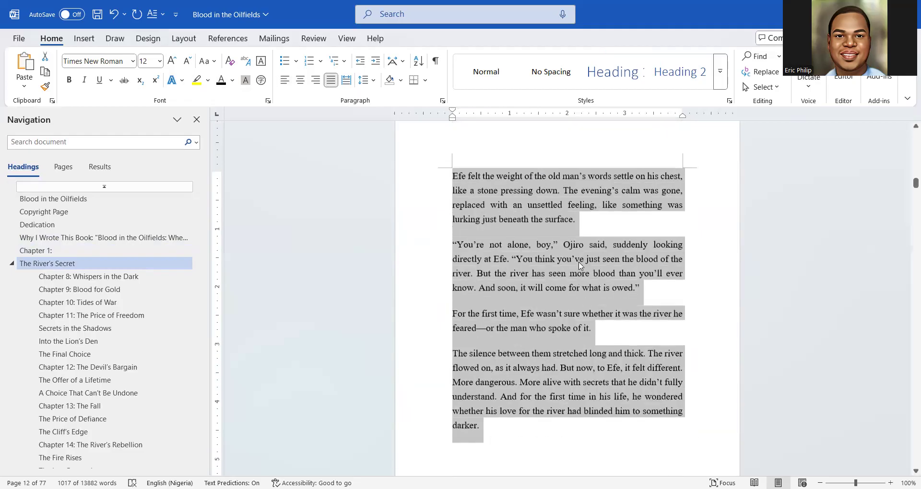
pyautogui.scroll(10, 579, 265)
pyautogui.scroll(10, 579, 265)
pyautogui.scroll(10, 579, 265)
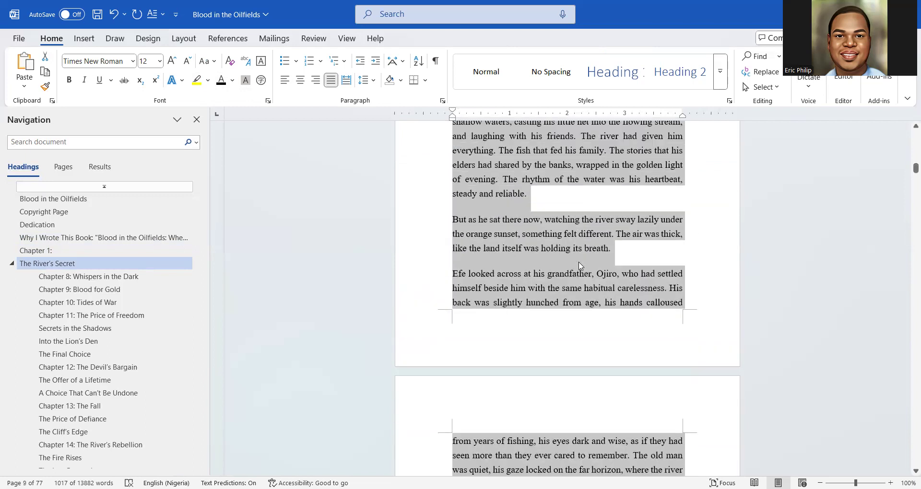
pyautogui.scroll(5, 579, 265)
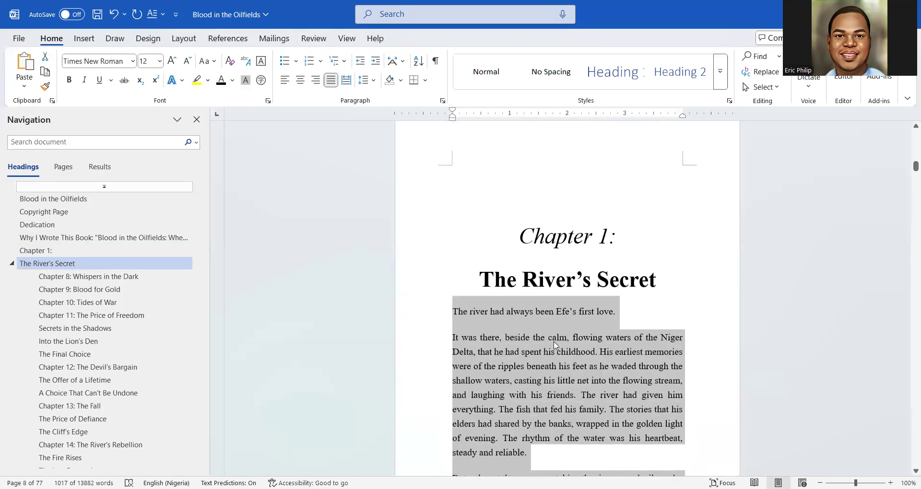
pyautogui.click(547, 339)
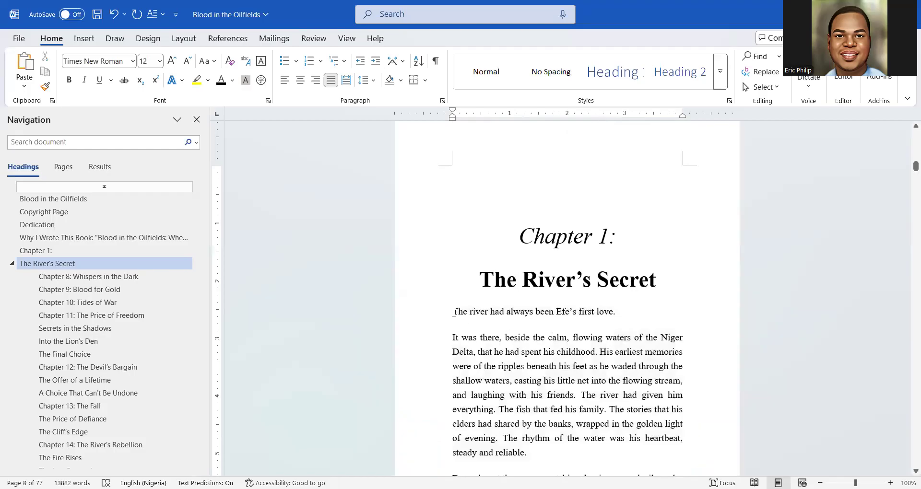
# Add a blank line above the opening paragraph and select its first letter T
pyautogui.click(453, 312)
pyautogui.press('Return')
pyautogui.moveTo(451, 339); pyautogui.dragTo(458, 339)
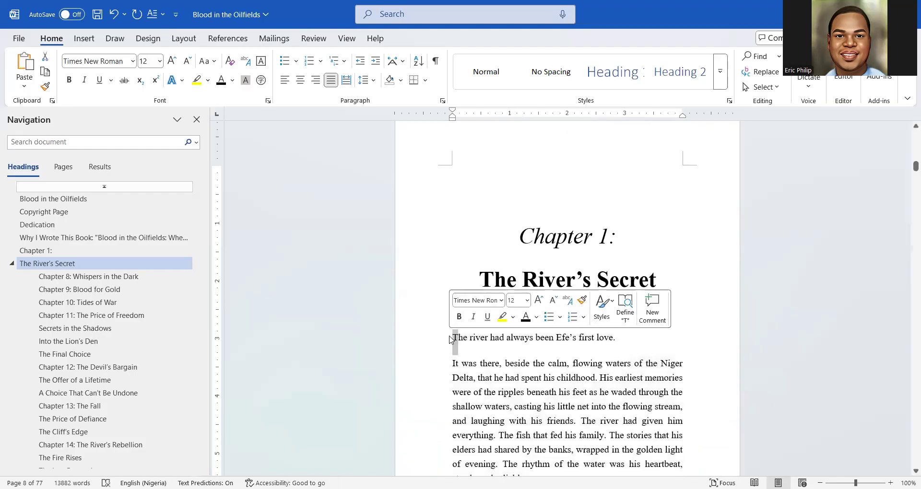
# Turn the opening T into a Dropped drop cap
pyautogui.click(86, 38)
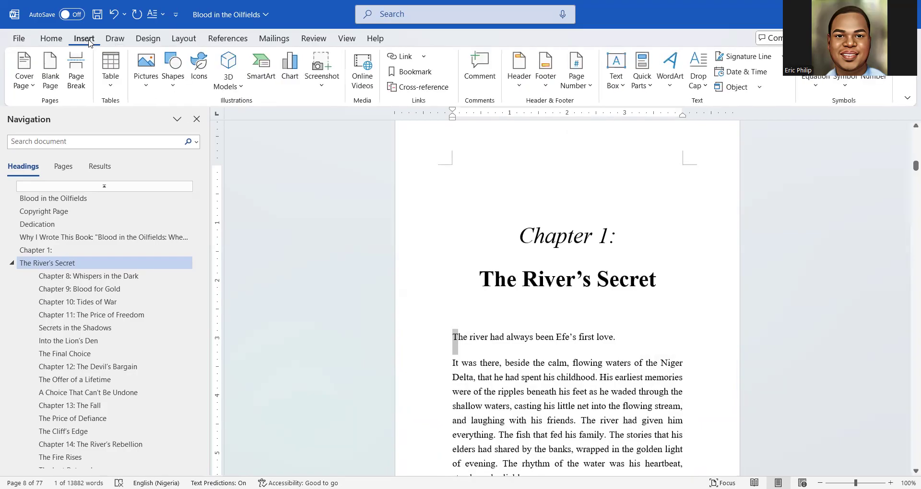
pyautogui.click(708, 90)
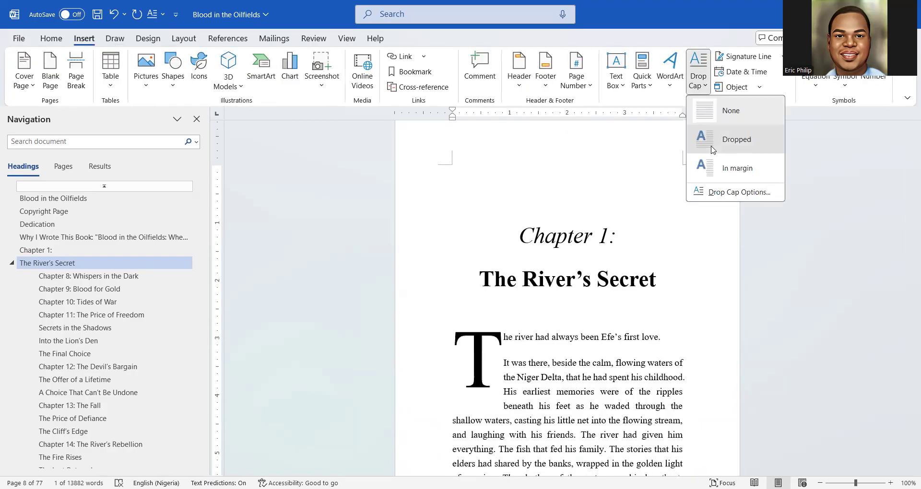
pyautogui.click(713, 150)
pyautogui.click(697, 82)
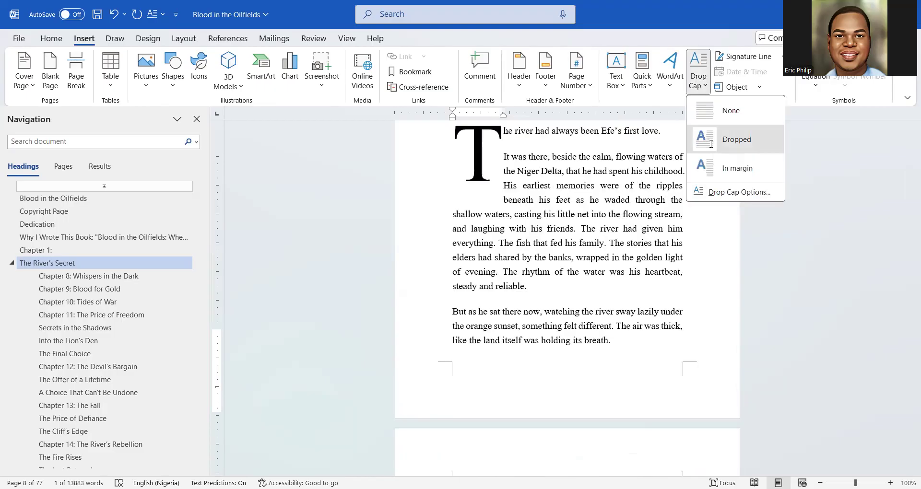
pyautogui.click(711, 144)
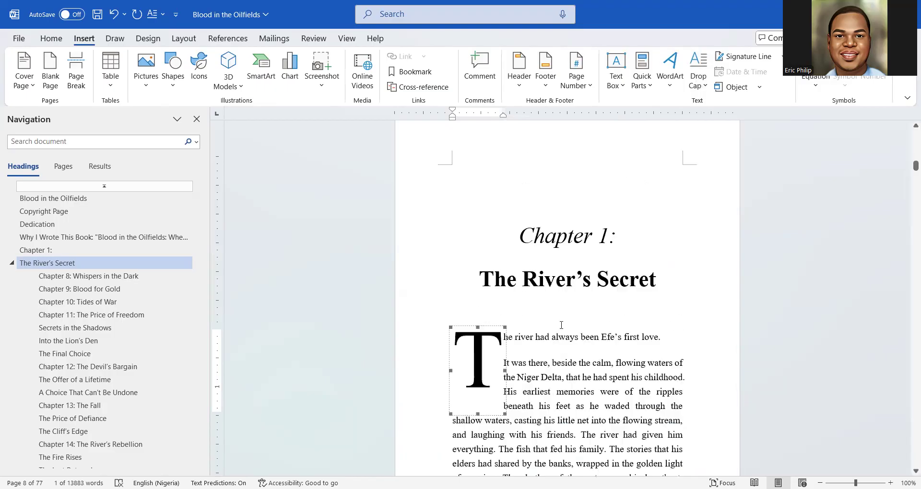
# Shrink the drop-cap T's frame to roughly three lines tall
pyautogui.click(486, 363)
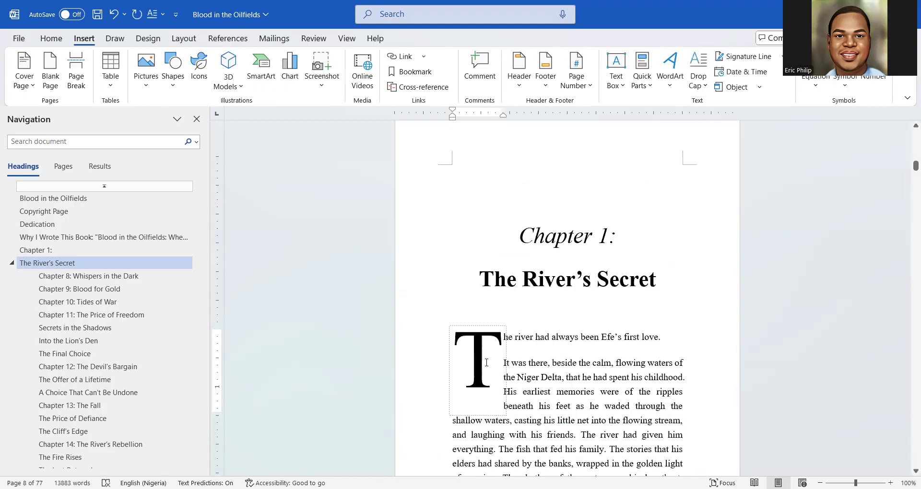
pyautogui.click(503, 415)
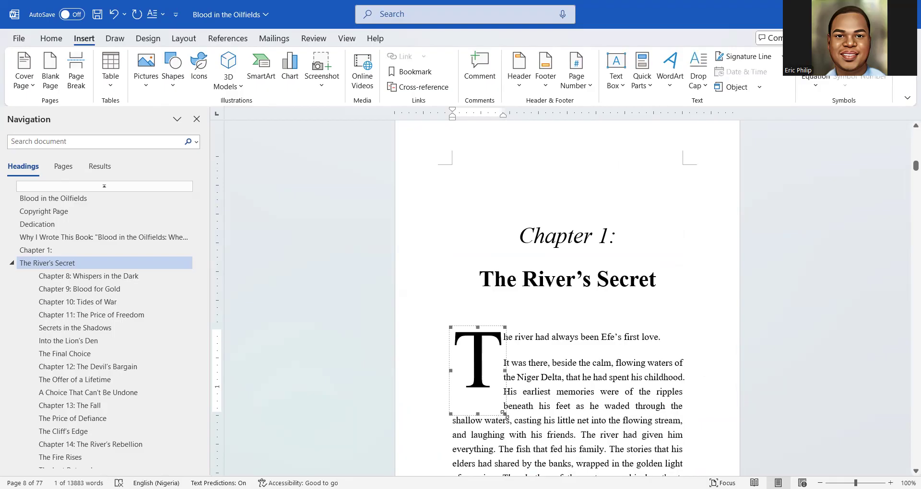
pyautogui.moveTo(503, 413); pyautogui.dragTo(461, 380)
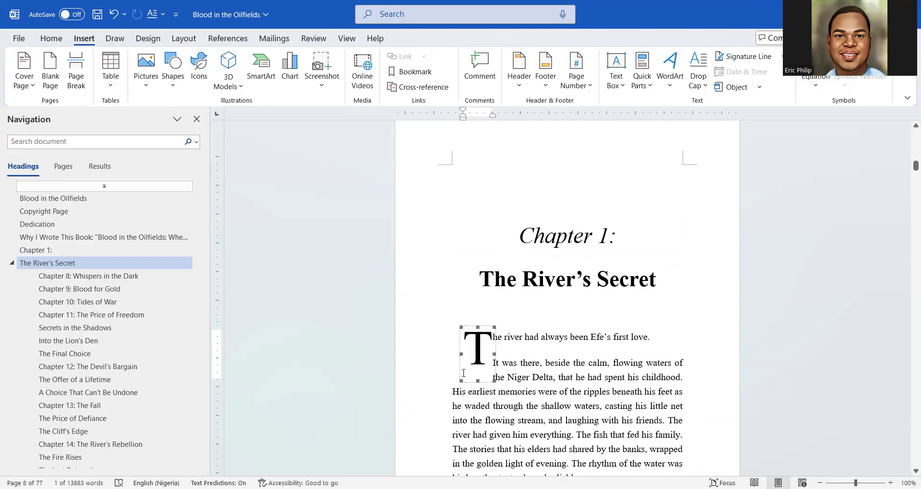
pyautogui.click(558, 406)
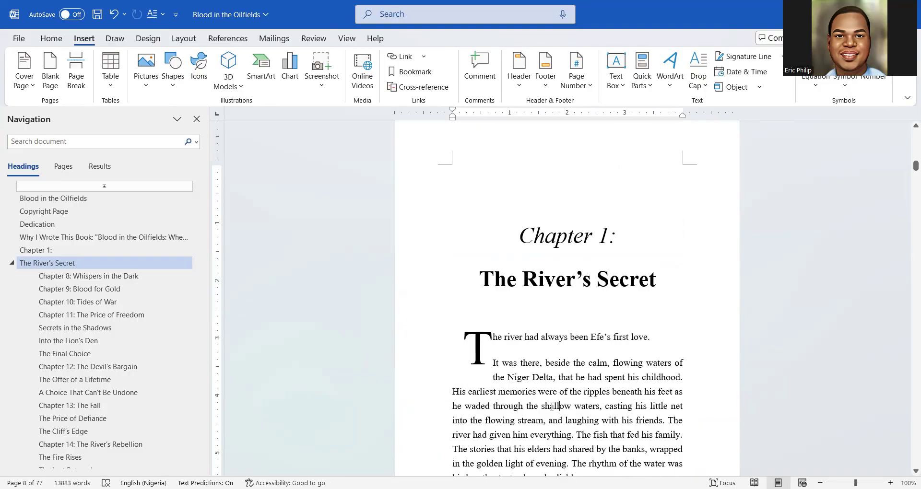
# Select the dropped T and bring up Drop Cap Options showing 3 lines to drop
pyautogui.click(473, 347)
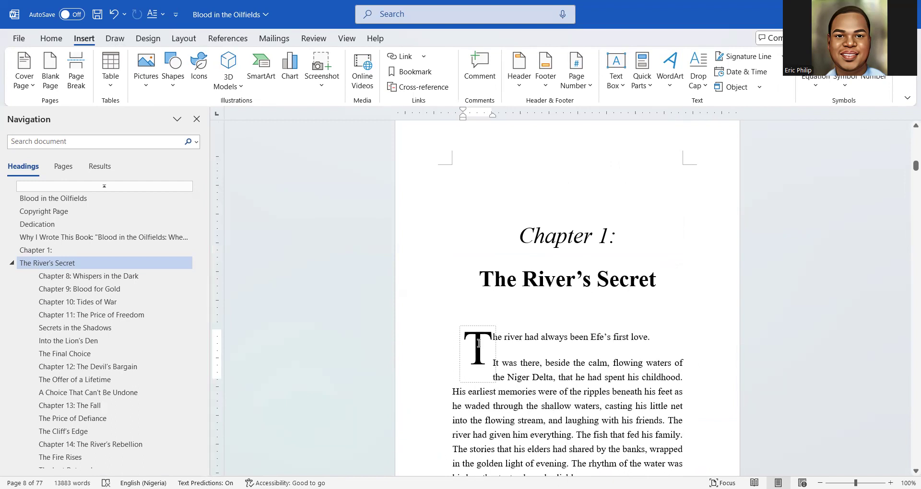
pyautogui.doubleClick(478, 343)
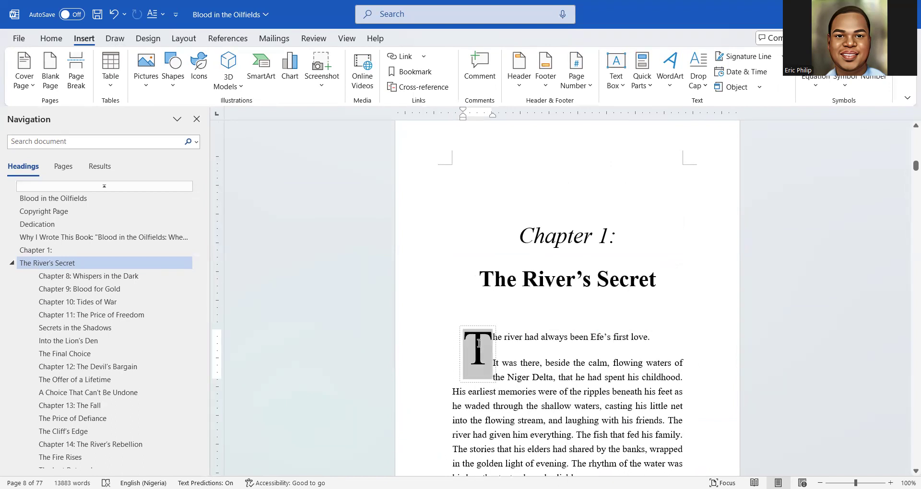
pyautogui.click(705, 86)
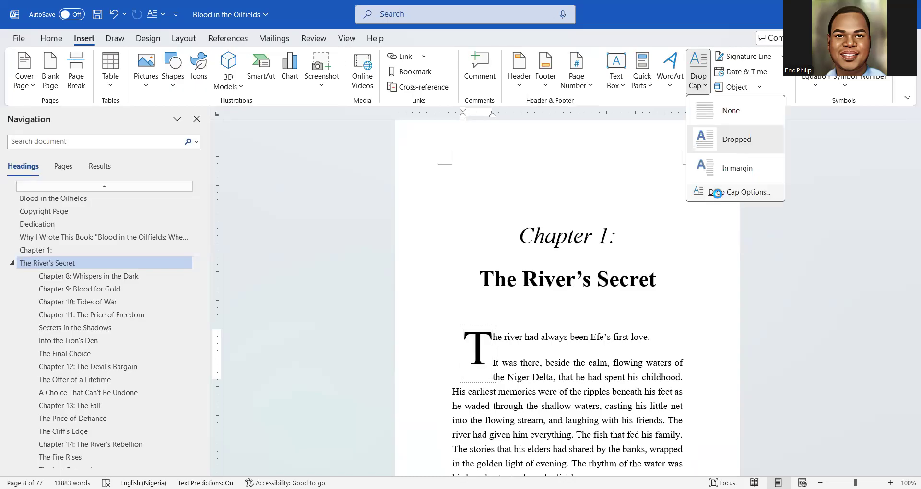
pyautogui.click(719, 193)
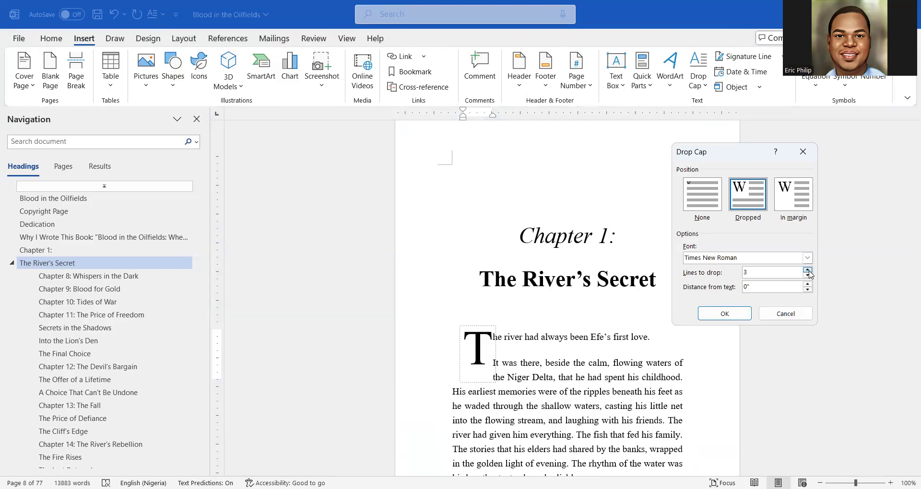
# Set Chapter 1's dropped capital T to span 2 lines and apply it
pyautogui.click(807, 271)
pyautogui.click(808, 275)
pyautogui.click(725, 313)
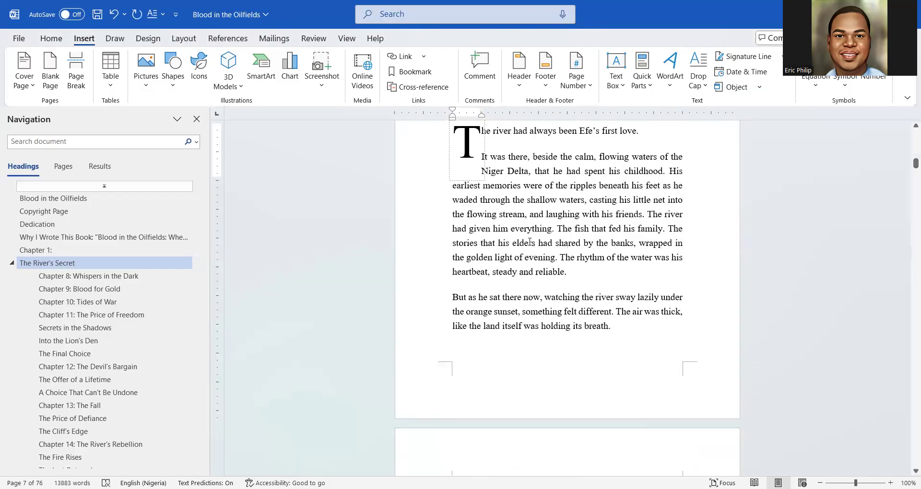
# Scroll to page 12 and select the 'Chapter 2: The Black Gold' heading
pyautogui.scroll(3, 529, 242)
pyautogui.click(548, 283)
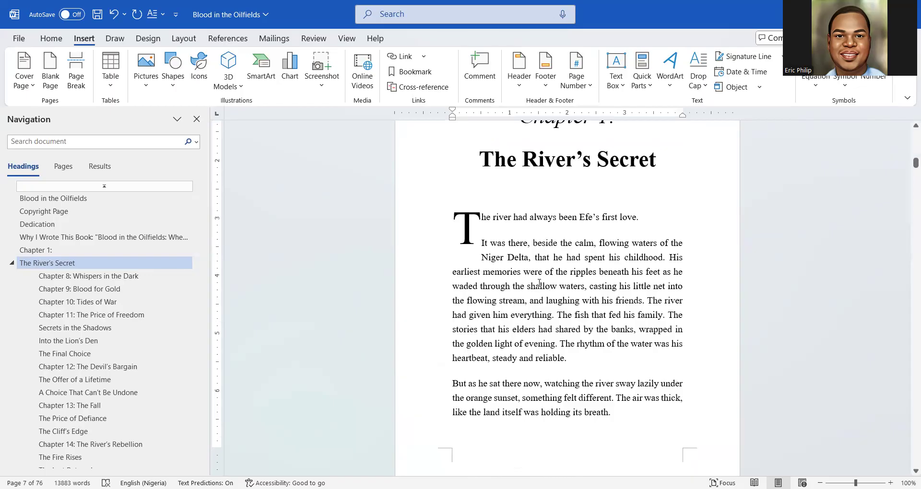
pyautogui.scroll(3, 539, 283)
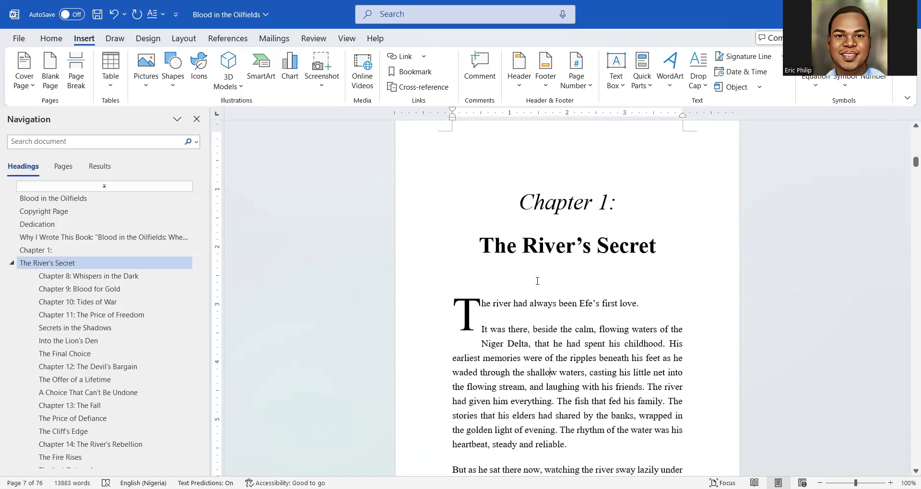
pyautogui.scroll(-15, 537, 281)
pyautogui.scroll(-20, 537, 281)
pyautogui.scroll(-20, 537, 282)
pyautogui.scroll(-12, 536, 288)
pyautogui.scroll(-11, 535, 293)
pyautogui.scroll(3, 535, 297)
pyautogui.scroll(-5, 534, 297)
pyautogui.scroll(7, 534, 297)
pyautogui.scroll(-6, 532, 301)
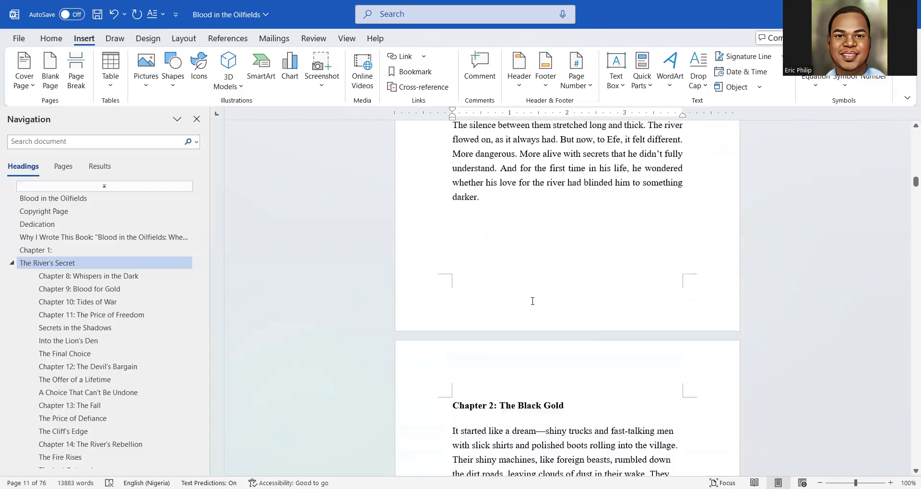
pyautogui.scroll(-3, 532, 301)
pyautogui.moveTo(585, 331); pyautogui.dragTo(450, 323)
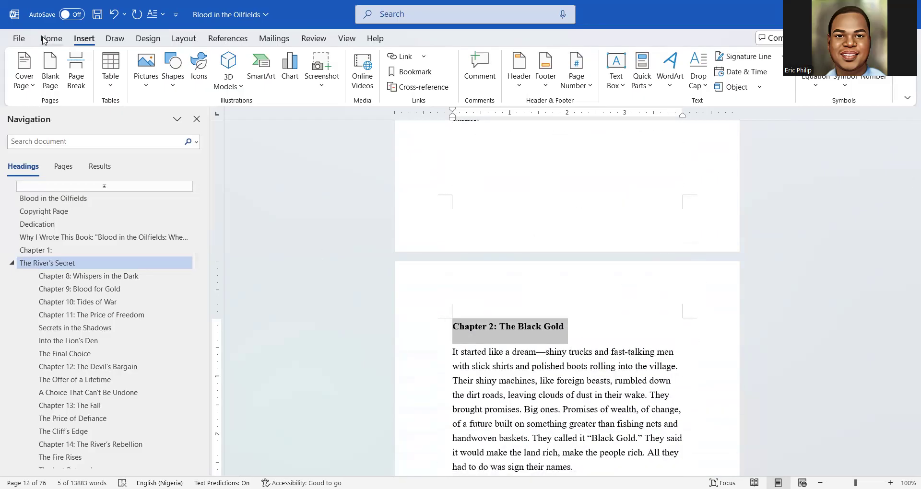
# Make 'Chapter 2: The Black Gold' a centered Heading 1
pyautogui.click(44, 41)
pyautogui.click(616, 72)
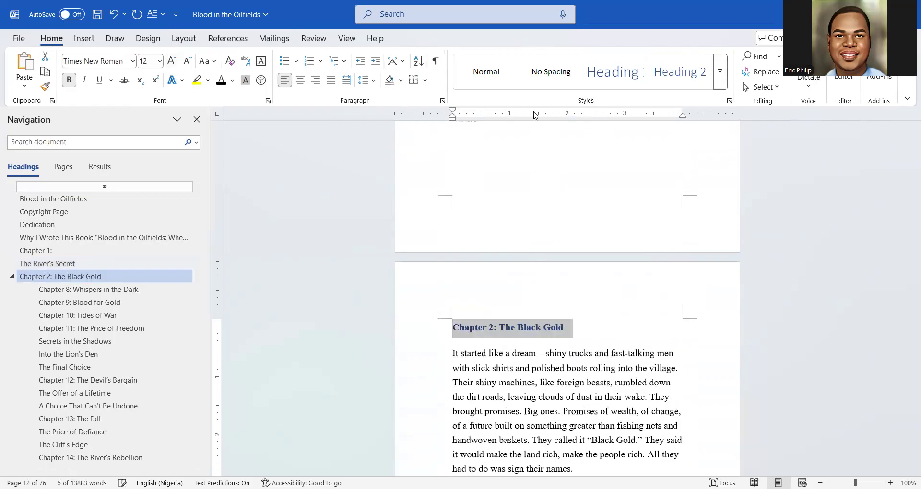
pyautogui.click(300, 80)
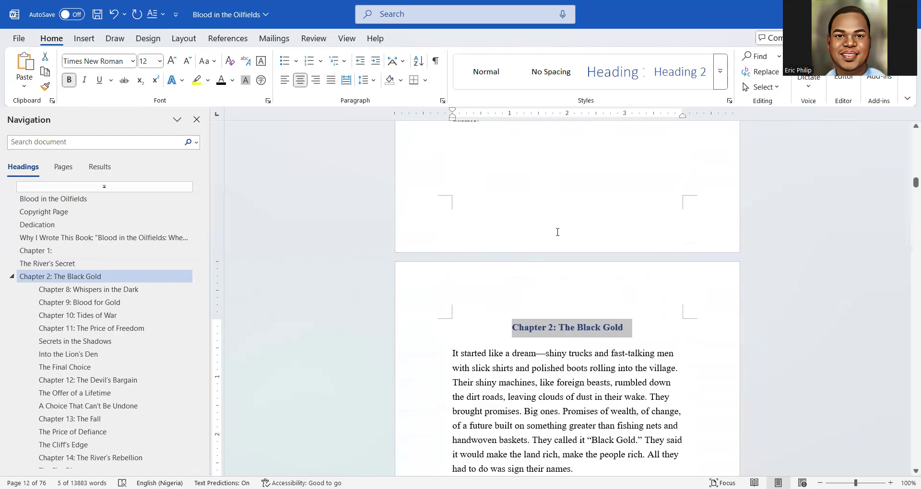
pyautogui.click(549, 304)
# Turn on the paragraph and formatting marks
pyautogui.scroll(5, 548, 300)
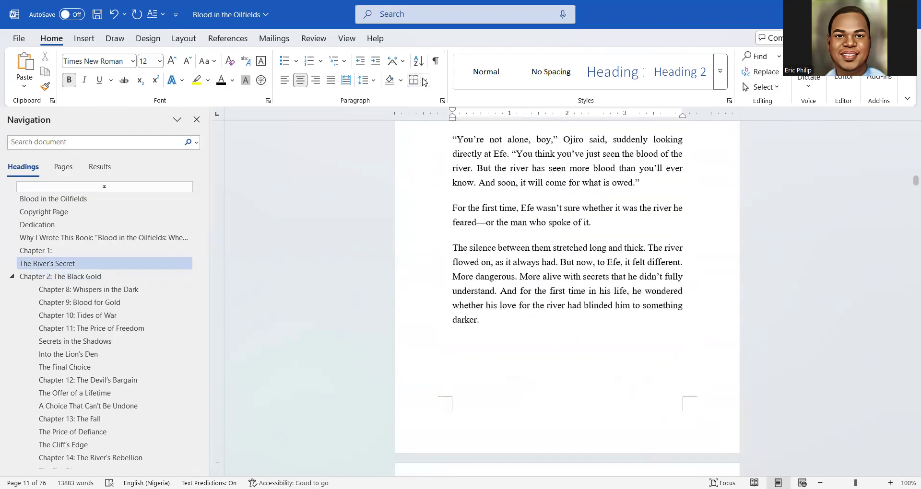
pyautogui.hotkey('ctrl', 'shift', '8')
pyautogui.scroll(-1, 550, 356)
pyautogui.scroll(-2, 550, 357)
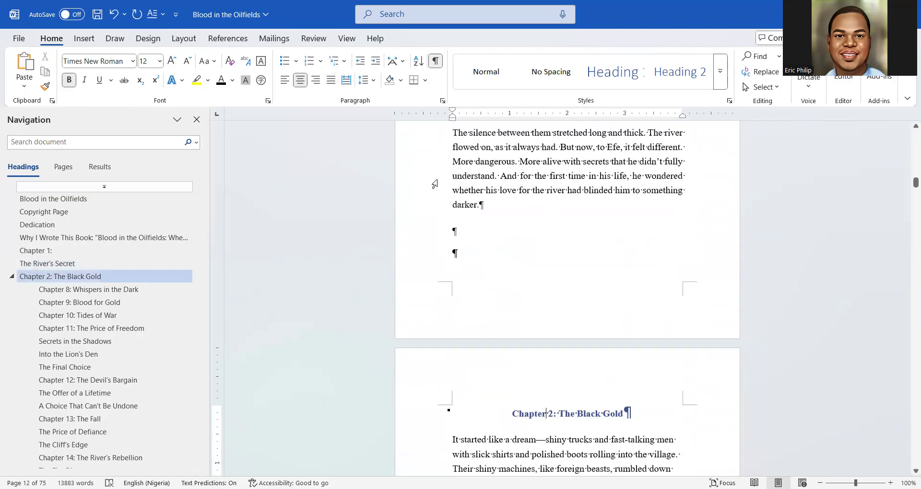
# Insert a page break after Chapter 1's last word and delete the empty lines above Chapter 2
pyautogui.click(83, 40)
pyautogui.click(482, 209)
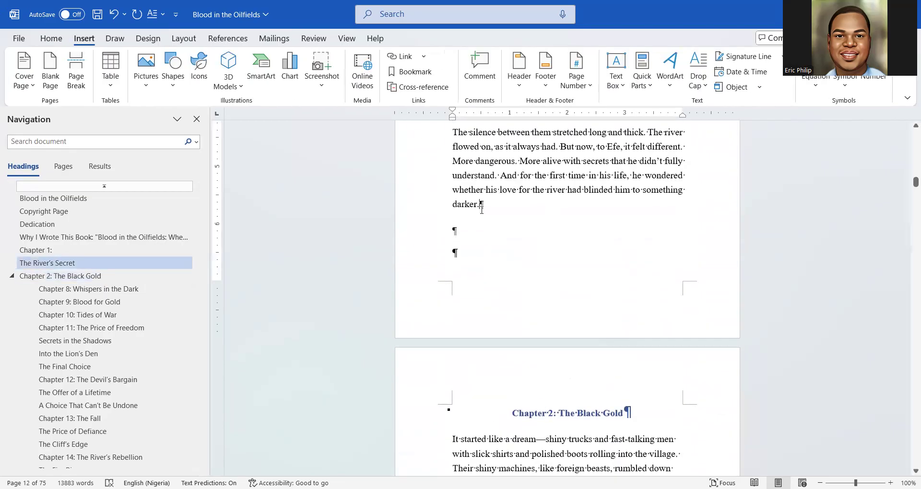
pyautogui.click(83, 76)
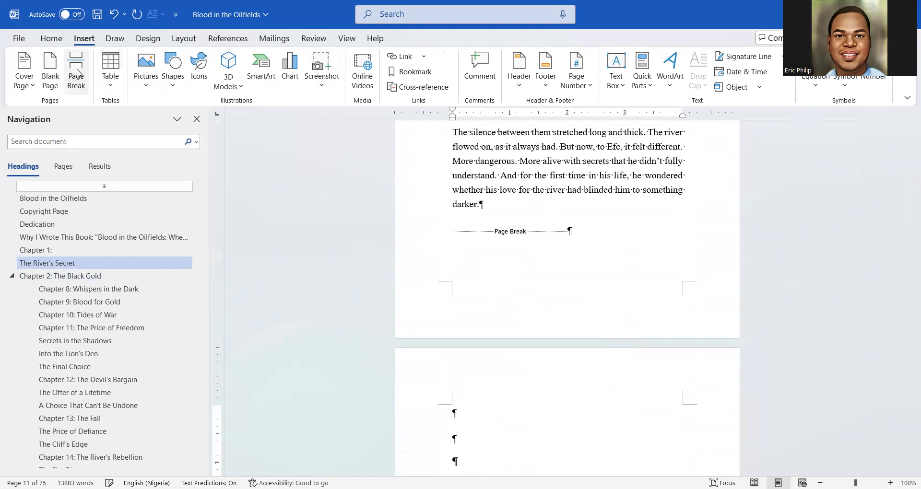
pyautogui.scroll(-4, 487, 279)
pyautogui.moveTo(467, 256); pyautogui.dragTo(454, 207)
pyautogui.press('Delete')
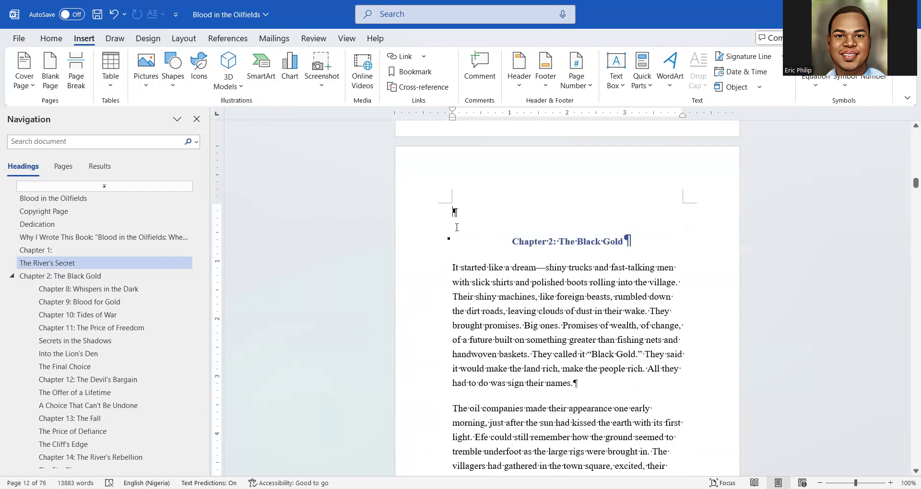
# Make the Chapter 2 heading black and 28 pt, then hide the formatting marks
pyautogui.click(54, 39)
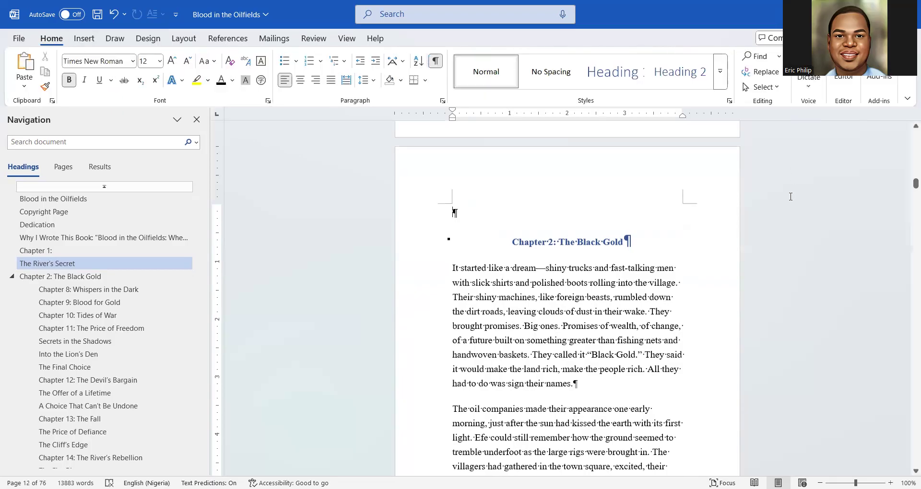
pyautogui.moveTo(693, 227); pyautogui.dragTo(508, 241)
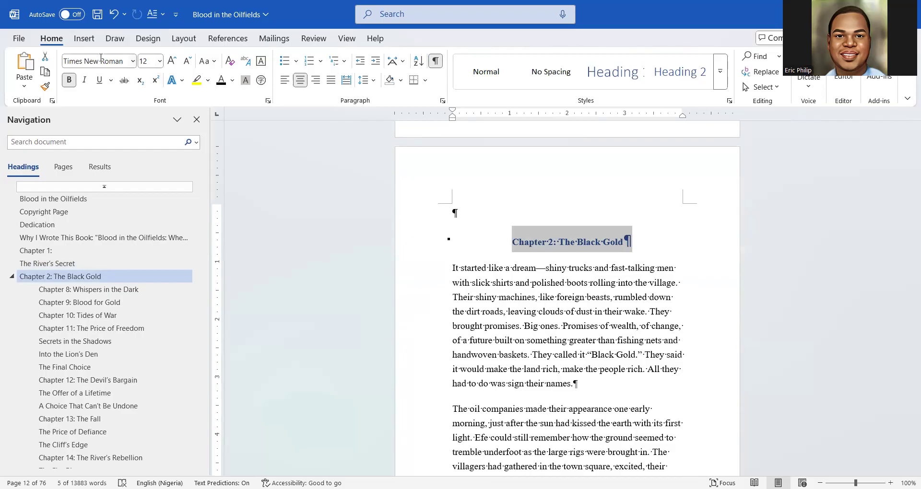
pyautogui.click(221, 80)
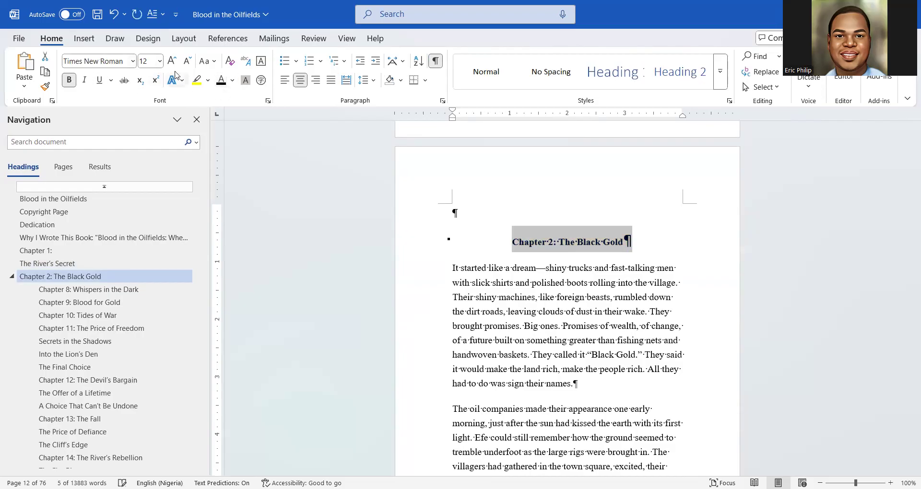
pyautogui.click(172, 61)
pyautogui.click(172, 61)
pyautogui.click(172, 61)
pyautogui.click(171, 61)
pyautogui.click(172, 61)
pyautogui.click(172, 61)
pyautogui.click(172, 61)
pyautogui.click(171, 61)
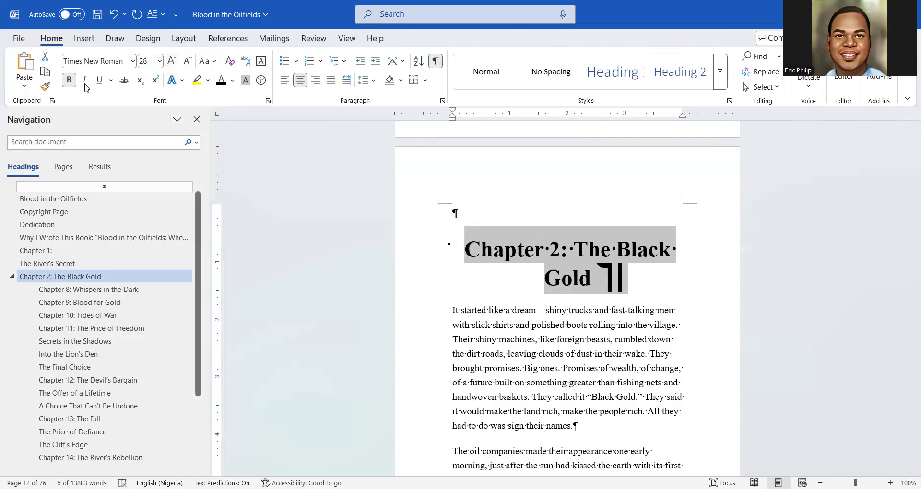
pyautogui.click(434, 61)
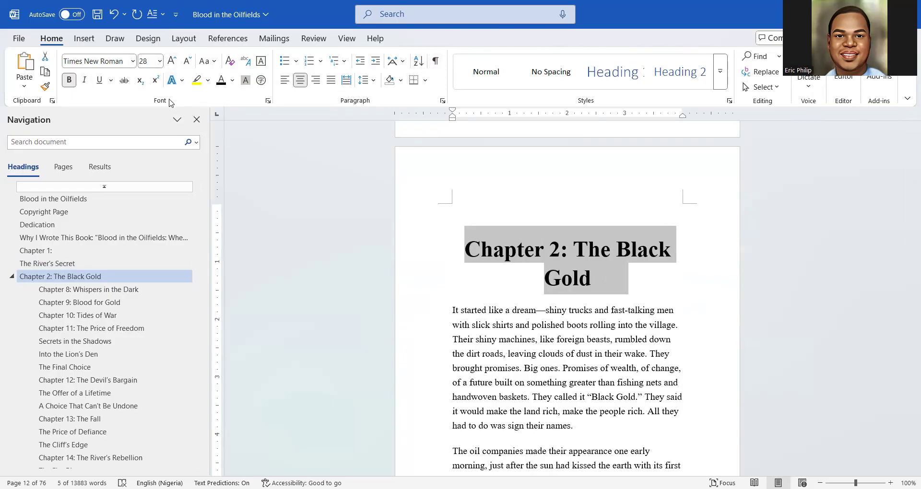
# Split the heading before 'The' and make 'Chapter 2:' italic, not bold
pyautogui.click(575, 253)
pyautogui.press('Return')
pyautogui.tripleClick(528, 243)
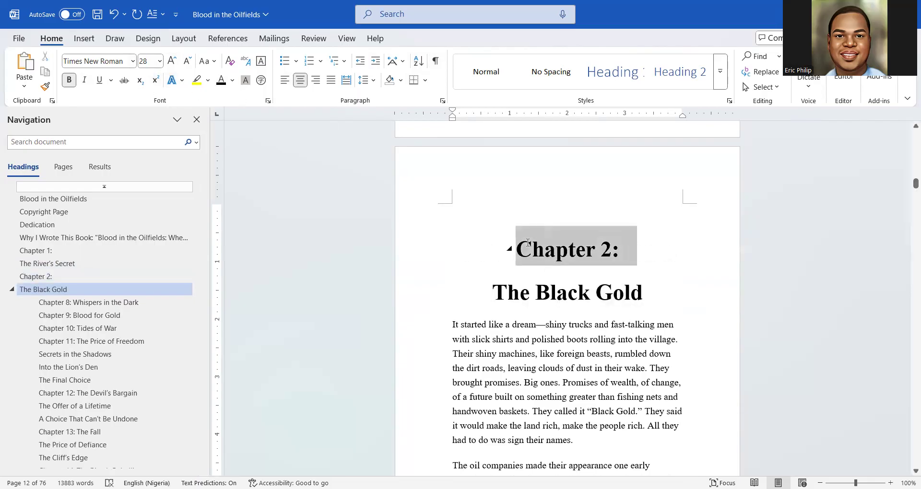
pyautogui.click(536, 223)
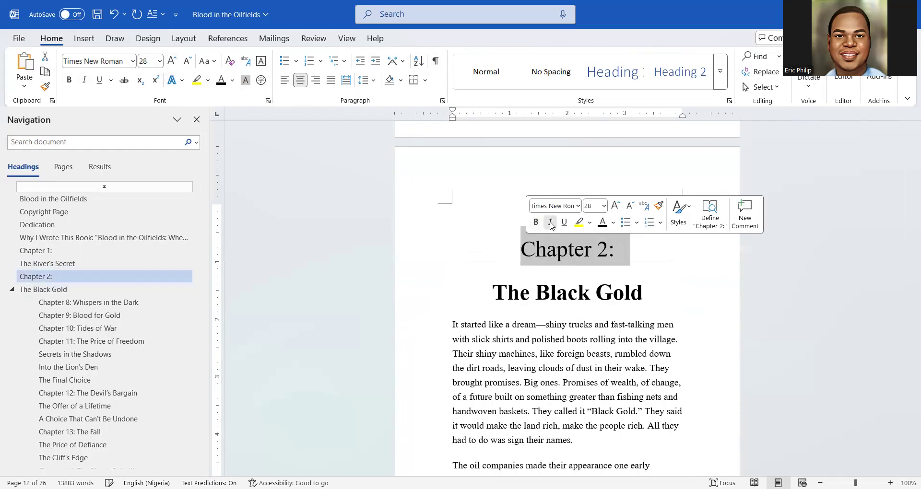
pyautogui.click(550, 222)
# Enlarge 'The Black Gold' to 36 pt and select Chapter 2's body text
pyautogui.moveTo(673, 305); pyautogui.dragTo(487, 296)
pyautogui.click(583, 253)
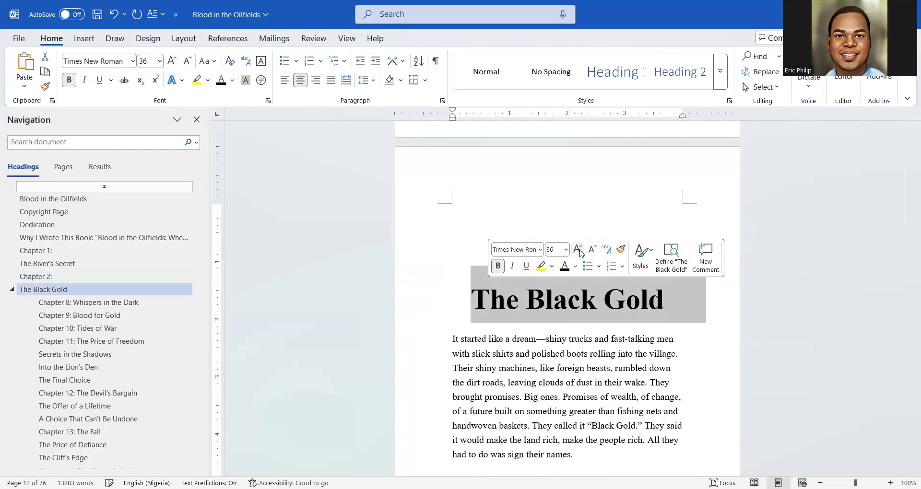
pyautogui.click(548, 332)
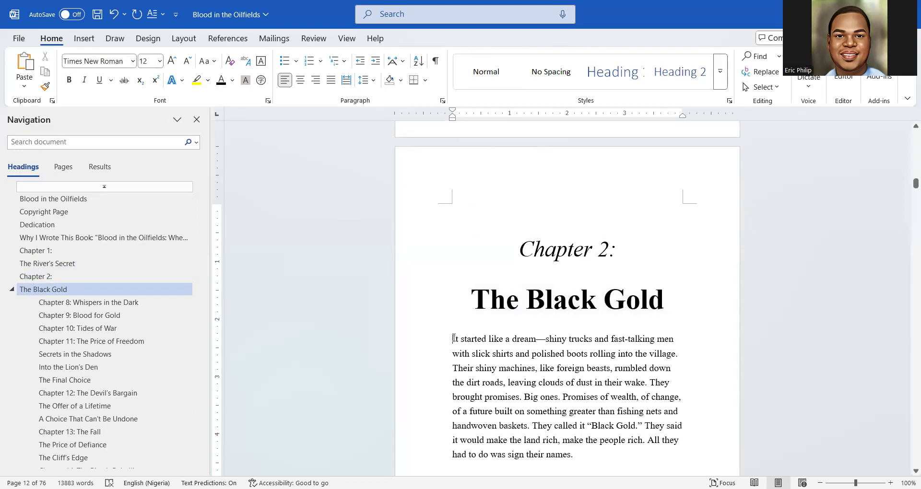
pyautogui.moveTo(453, 338); pyautogui.dragTo(532, 378)
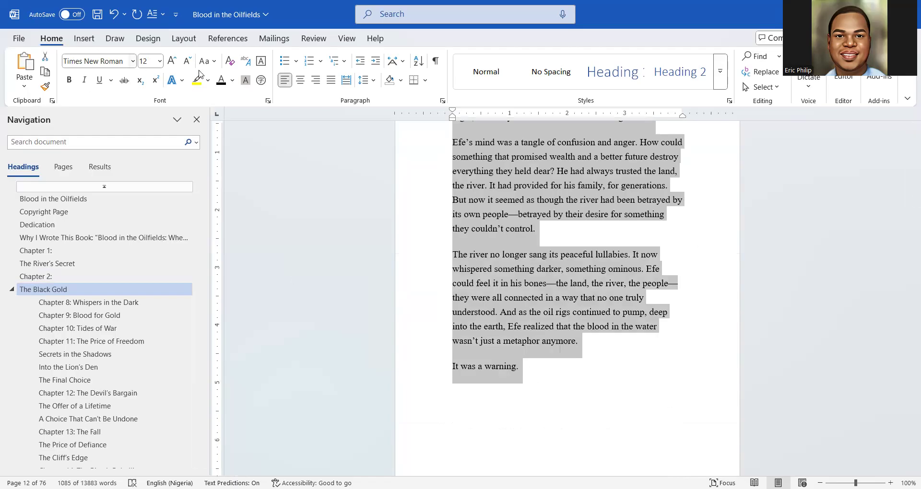
# Justify the selected Chapter 2 body paragraphs and clear the selection
pyautogui.click(329, 84)
pyautogui.scroll(4, 618, 263)
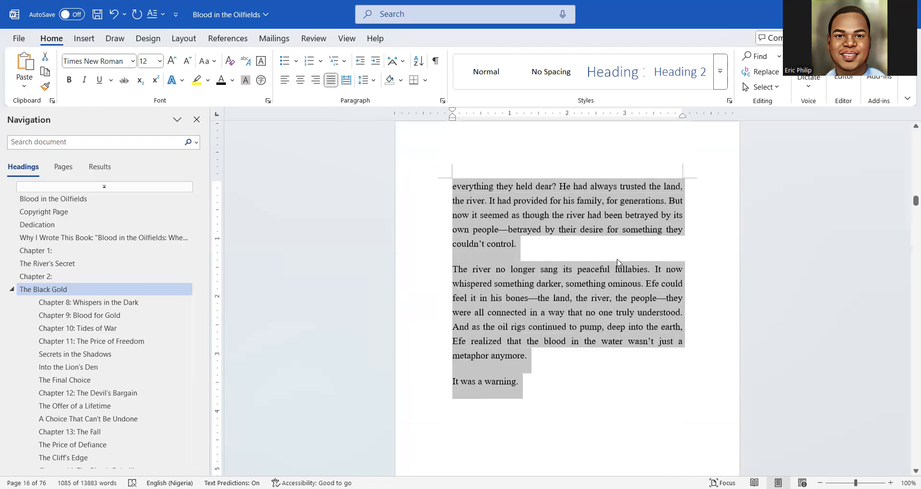
pyautogui.scroll(20, 619, 264)
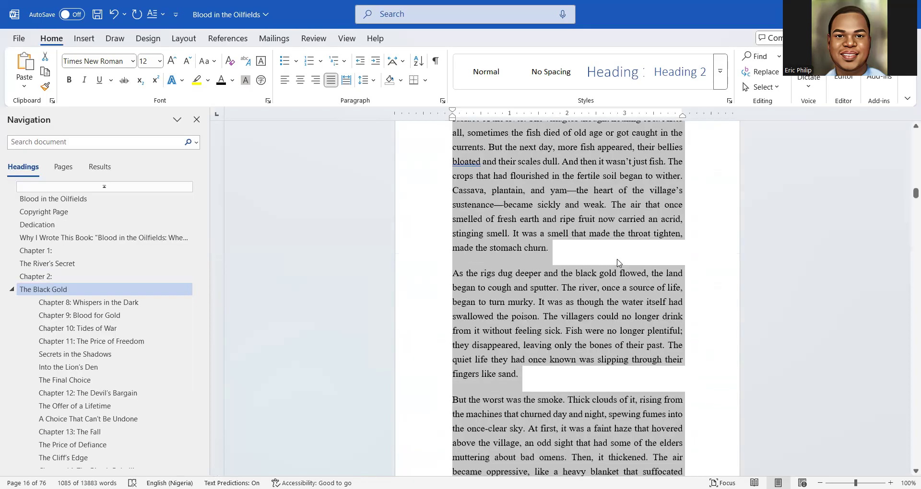
pyautogui.scroll(15, 618, 263)
pyautogui.scroll(-2, 614, 265)
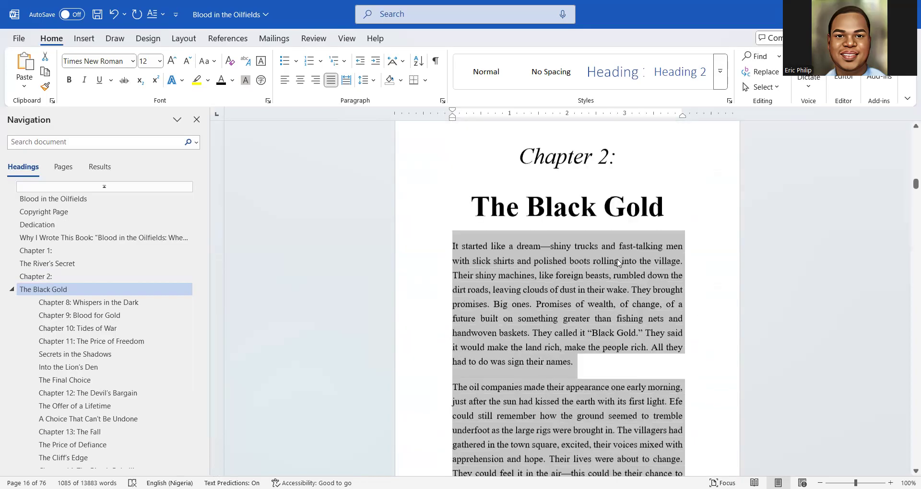
pyautogui.scroll(-1, 611, 265)
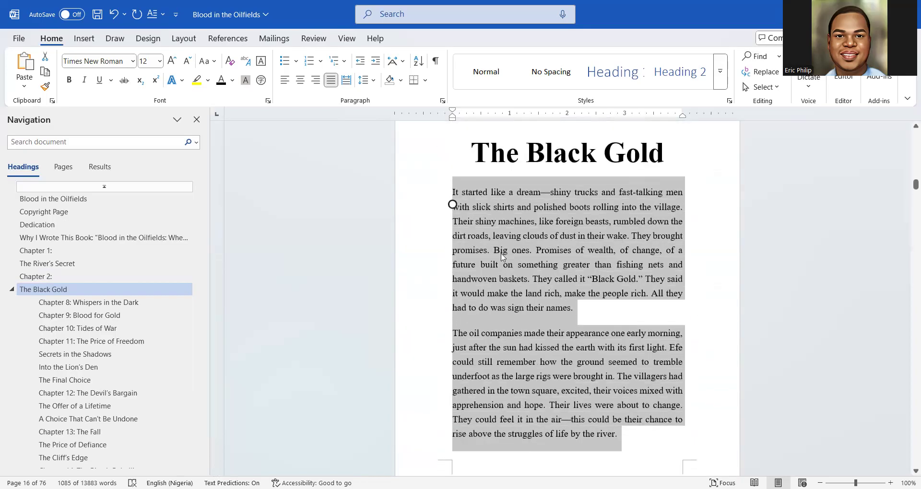
pyautogui.click(479, 221)
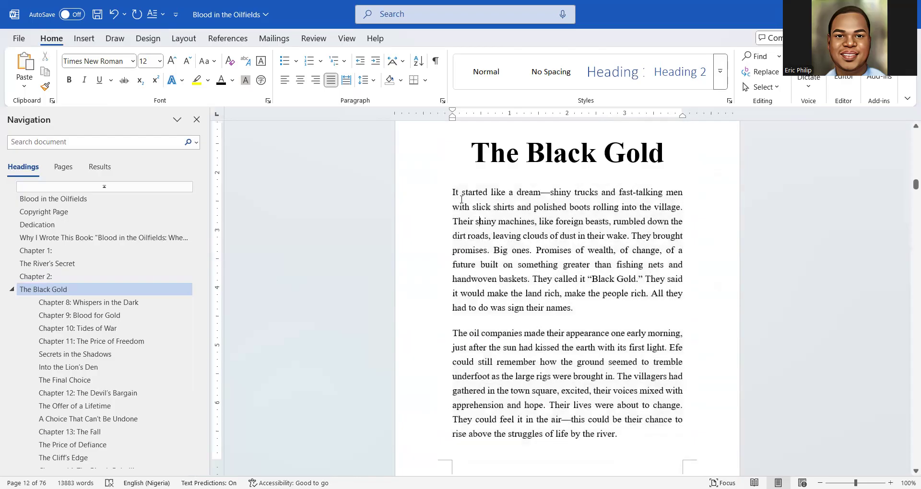
pyautogui.click(453, 192)
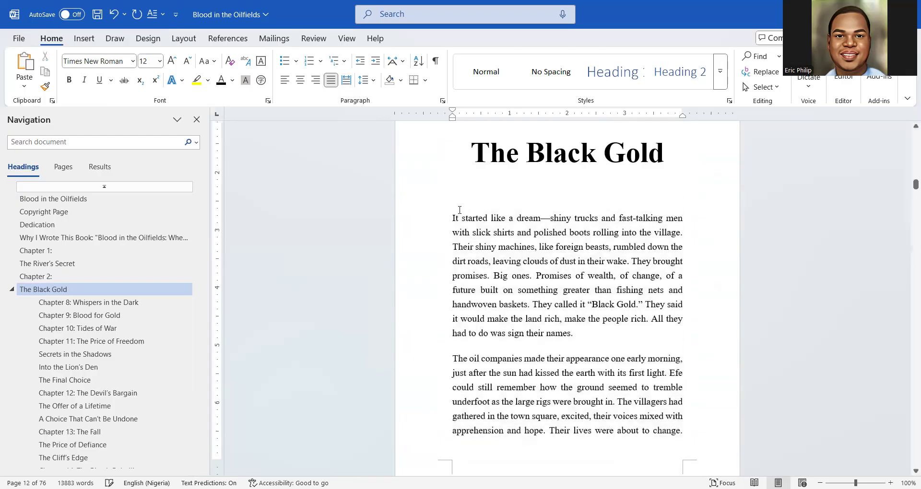
pyautogui.scroll(5, 459, 214)
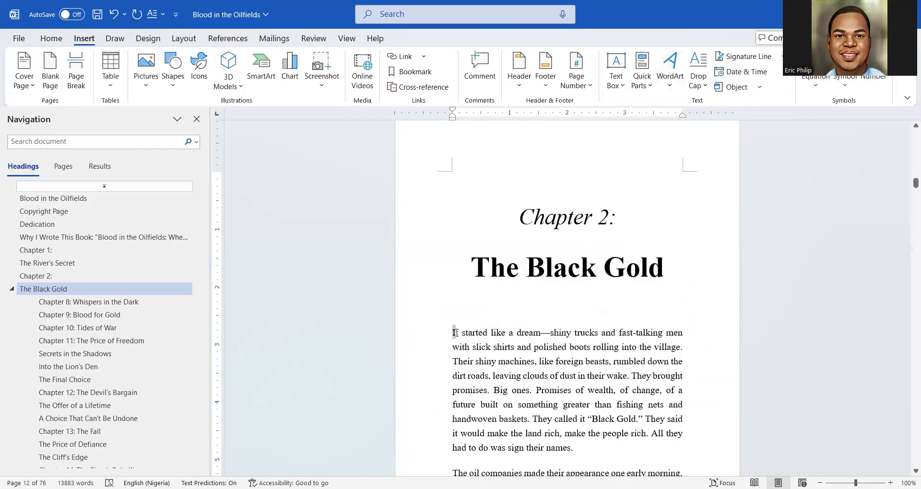
# Turn the opening 'I' of Chapter 2 into a Dropped drop cap
pyautogui.moveTo(455, 332); pyautogui.dragTo(450, 332)
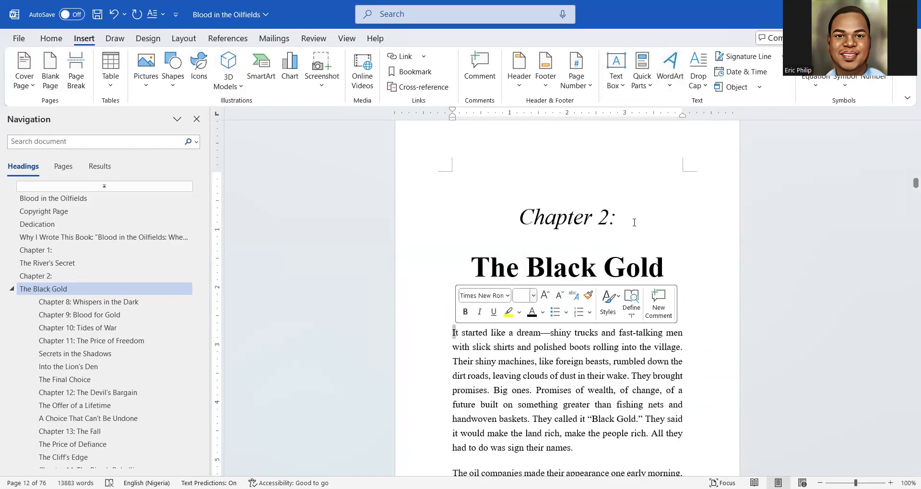
pyautogui.click(700, 88)
pyautogui.click(703, 144)
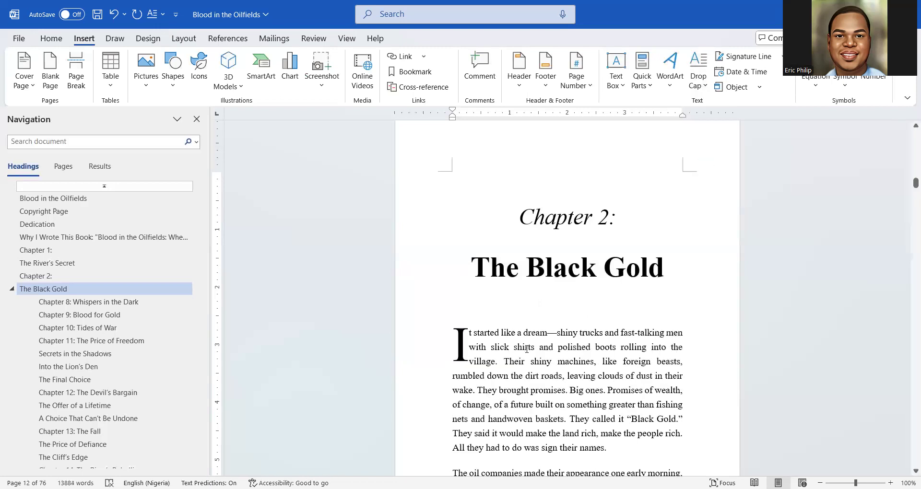
pyautogui.scroll(-3, 526, 349)
pyautogui.scroll(-1, 526, 349)
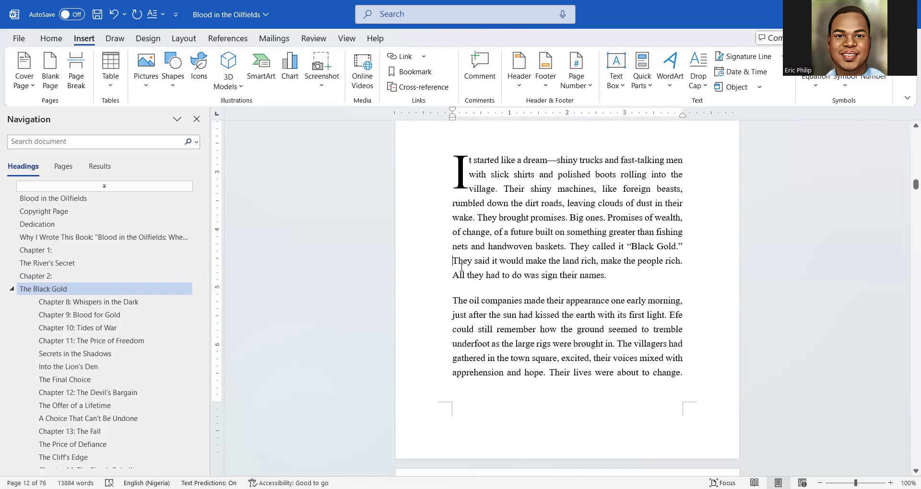
# Start 'They said it would' and 'Cassava' as new paragraphs
pyautogui.press('Return')
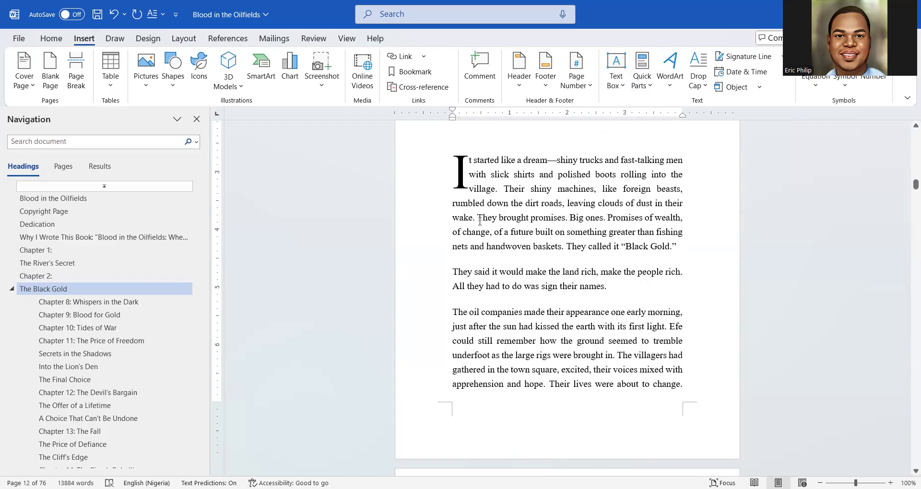
pyautogui.scroll(-3, 491, 261)
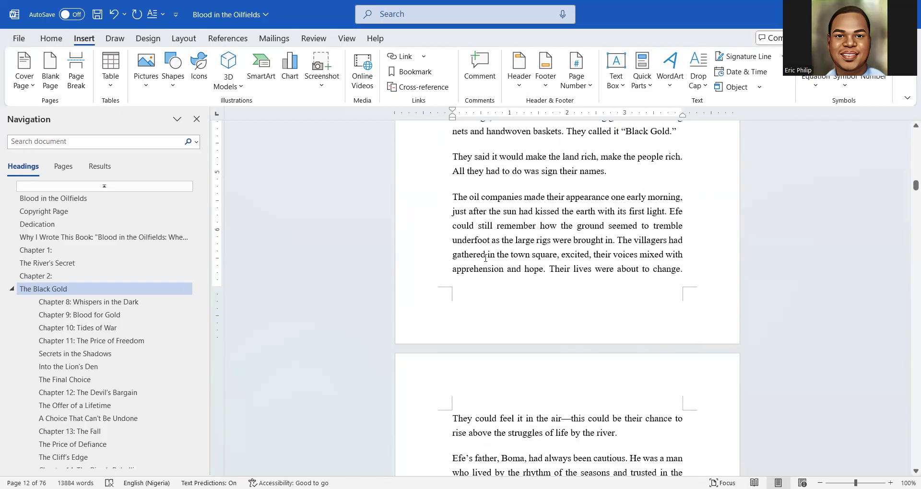
pyautogui.scroll(-5, 534, 273)
pyautogui.scroll(-3, 528, 269)
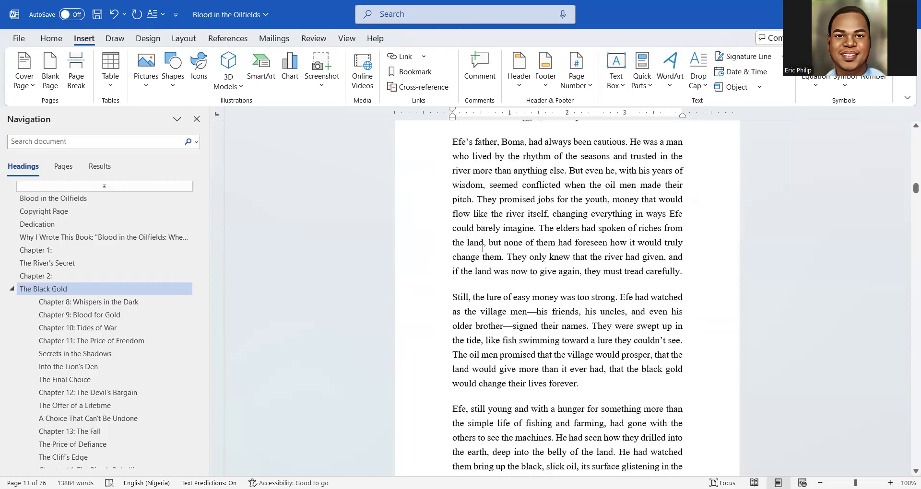
pyautogui.scroll(-2, 482, 248)
pyautogui.scroll(-8, 592, 255)
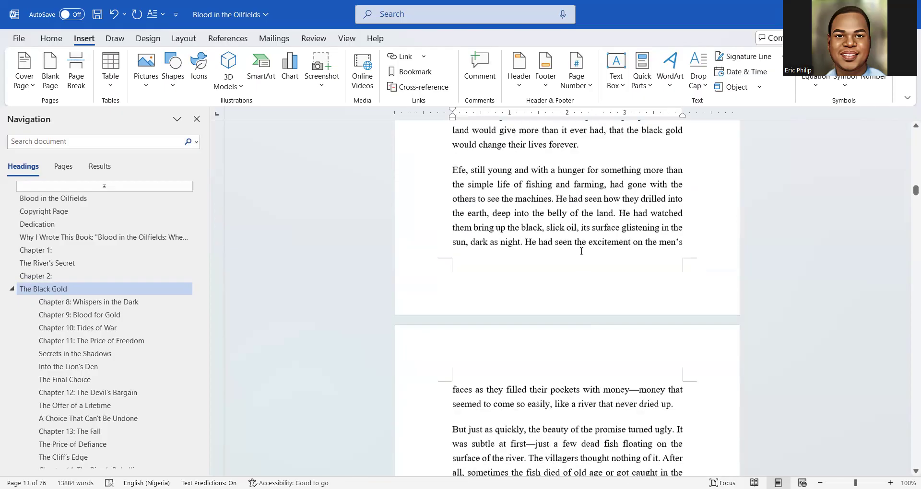
pyautogui.scroll(-3, 536, 236)
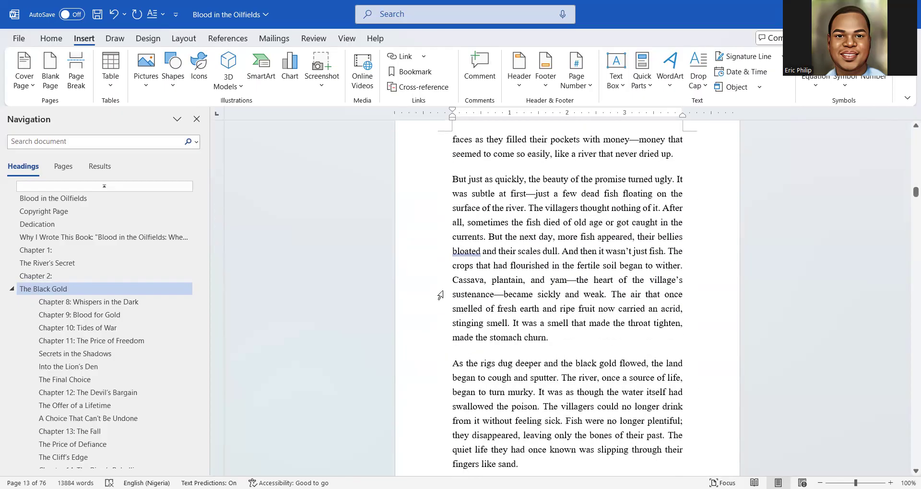
pyautogui.click(449, 279)
pyautogui.press('Return')
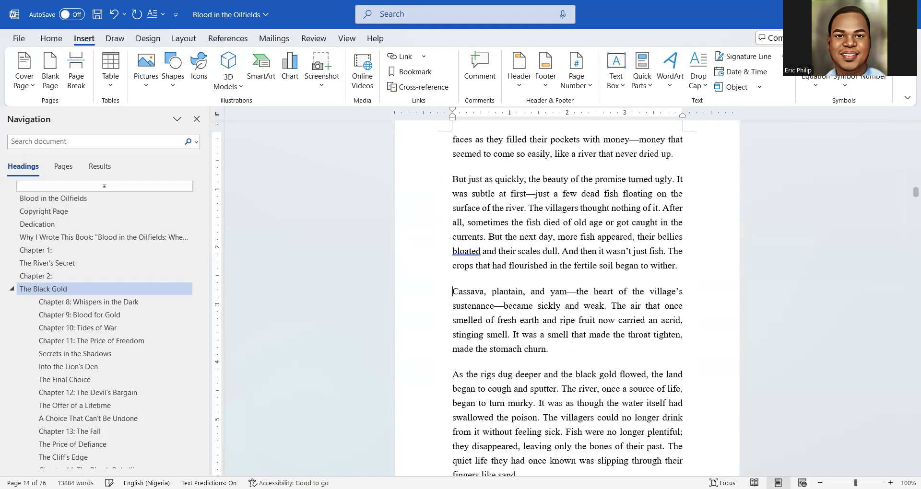
# Move the insertion point to the start of 'Efe realized'
pyautogui.scroll(-3, 453, 306)
pyautogui.scroll(-10, 516, 326)
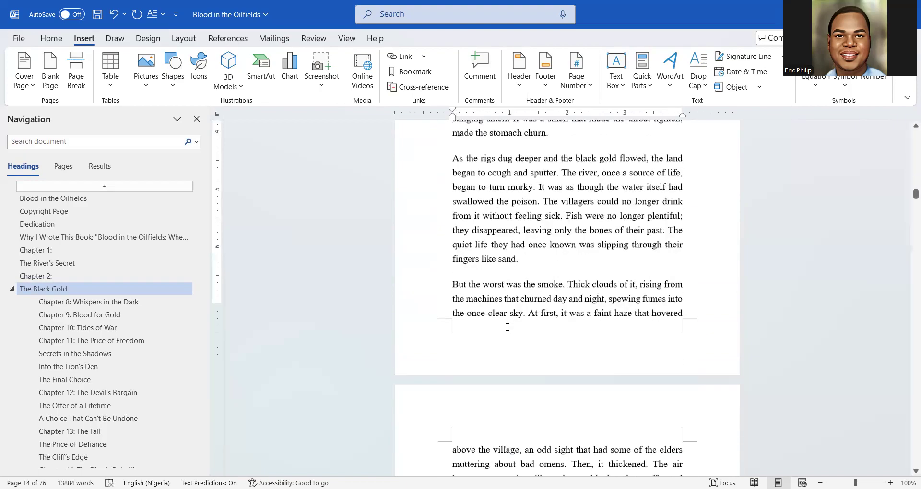
pyautogui.scroll(-7, 460, 303)
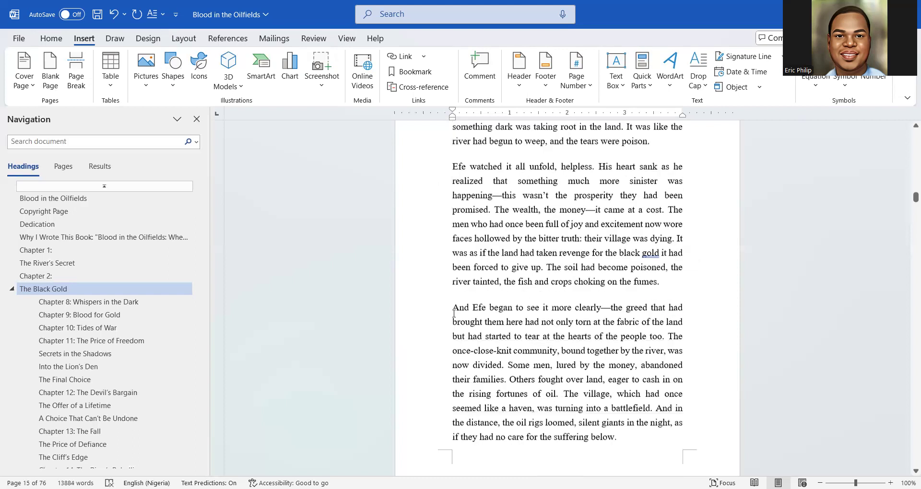
pyautogui.scroll(-7, 453, 313)
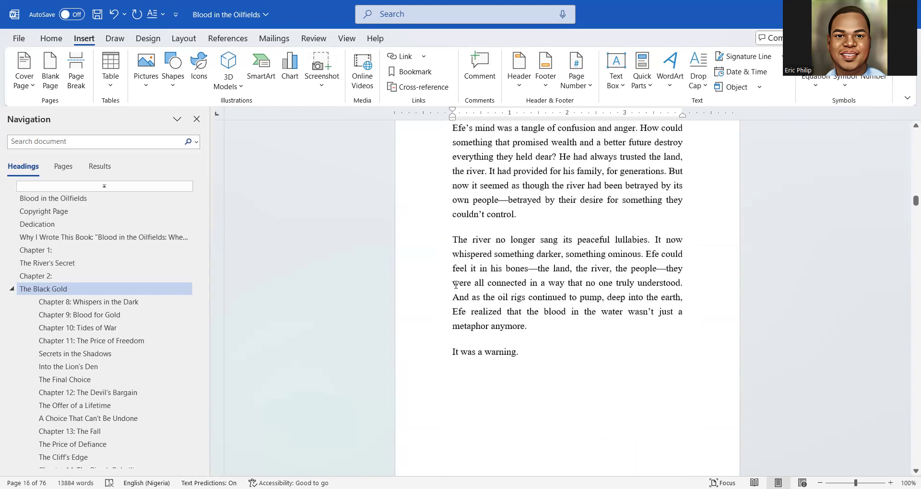
pyautogui.click(453, 312)
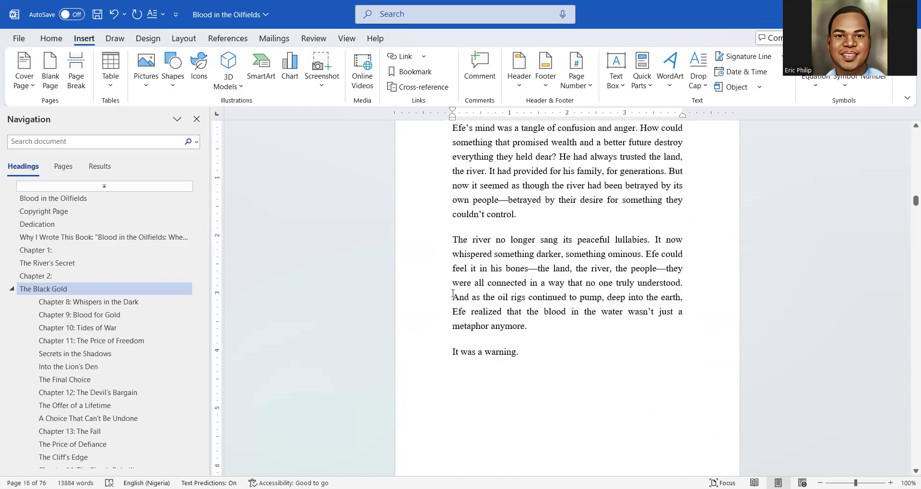
pyautogui.scroll(3, 452, 293)
# Insert a page break after 'It was a warning.' to end Chapter 2
pyautogui.scroll(-12, 454, 288)
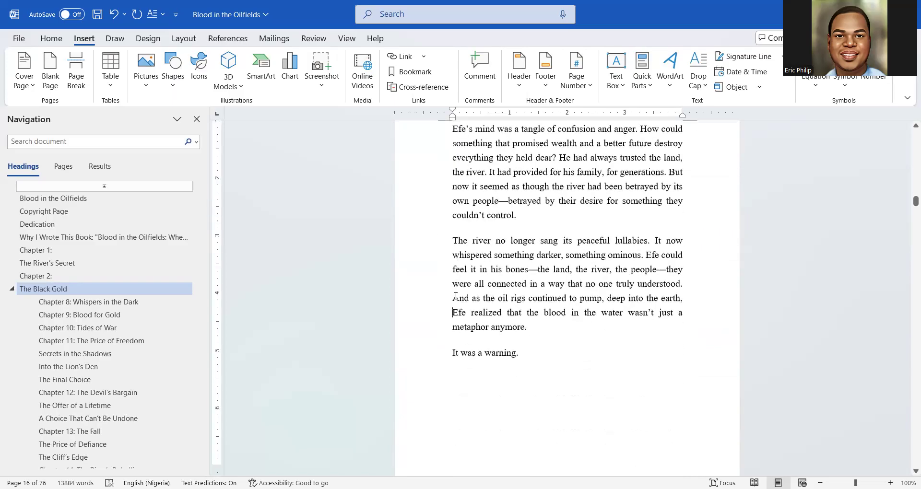
pyautogui.scroll(2, 455, 295)
pyautogui.scroll(6, 456, 296)
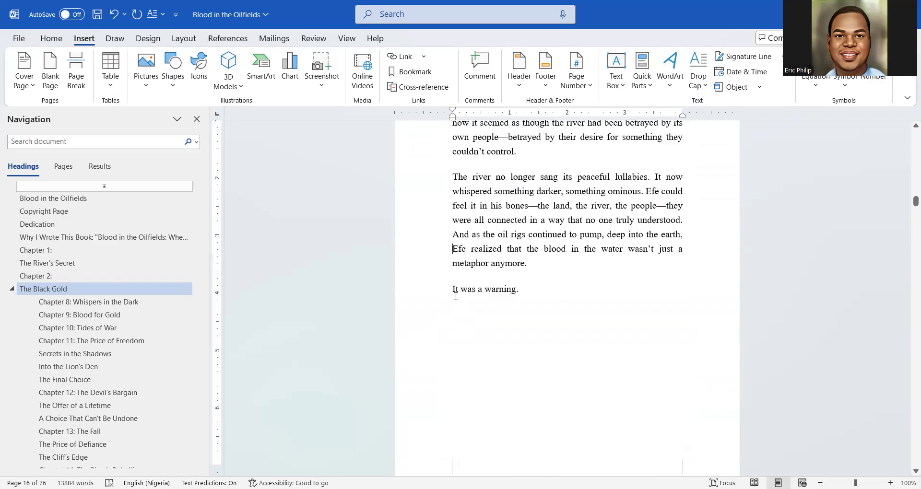
pyautogui.click(76, 72)
pyautogui.scroll(-5, 491, 409)
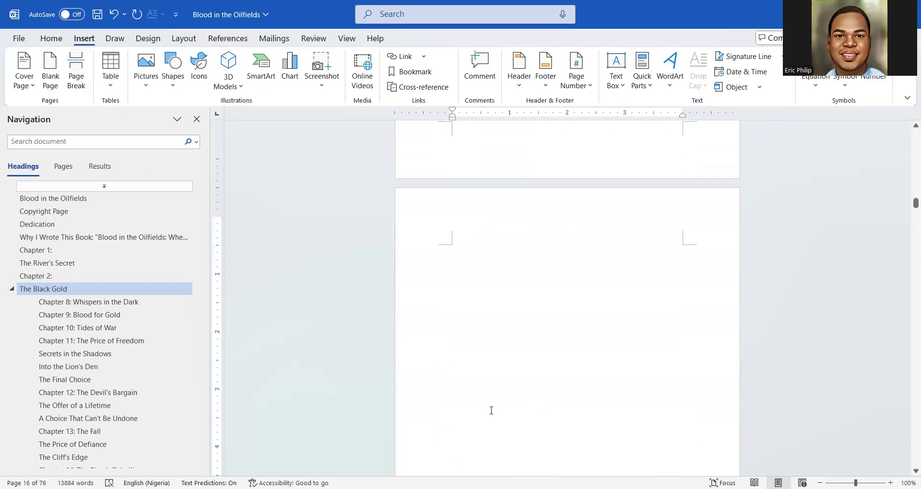
pyautogui.click(53, 54)
# Delete the extra empty paragraph and duplicate page break, then hide formatting marks
pyautogui.click(51, 38)
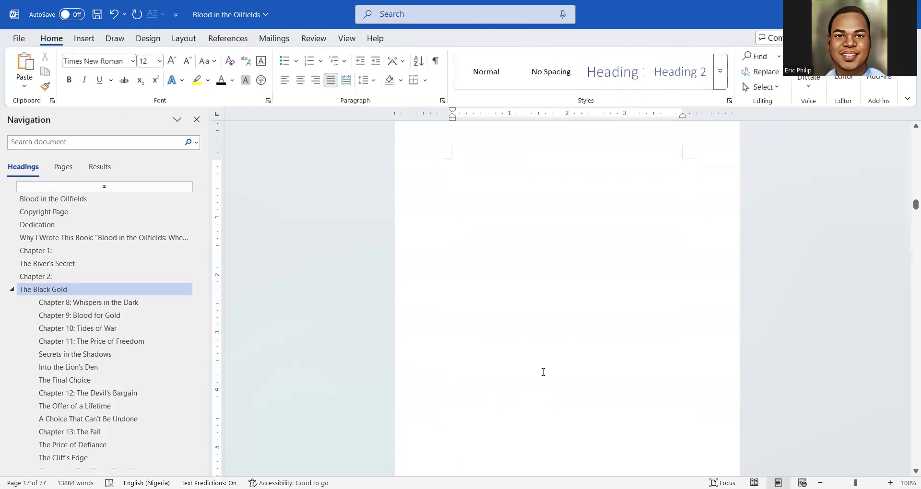
pyautogui.click(435, 62)
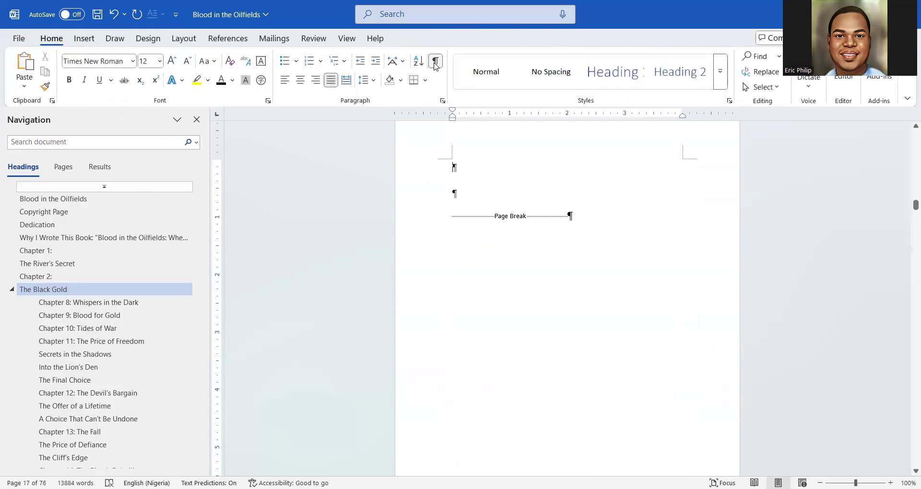
pyautogui.click(456, 204)
pyautogui.press('BackSpace')
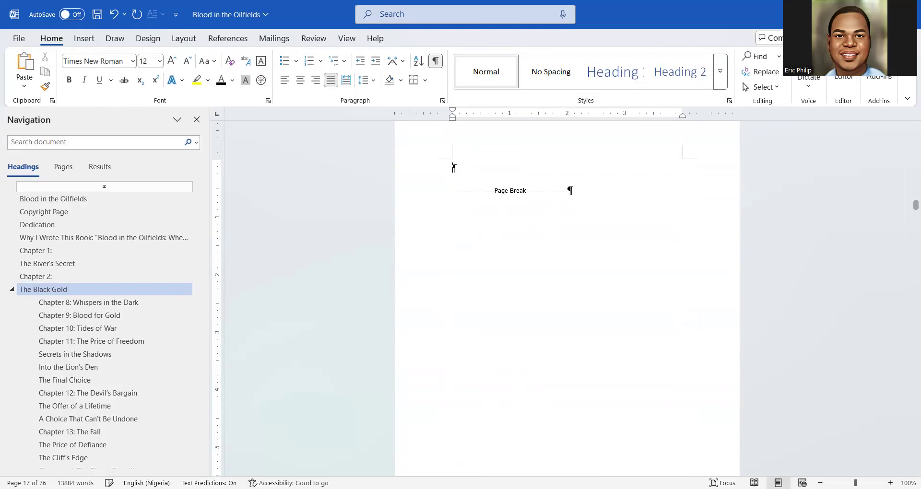
pyautogui.scroll(5, 455, 204)
pyautogui.scroll(3, 567, 273)
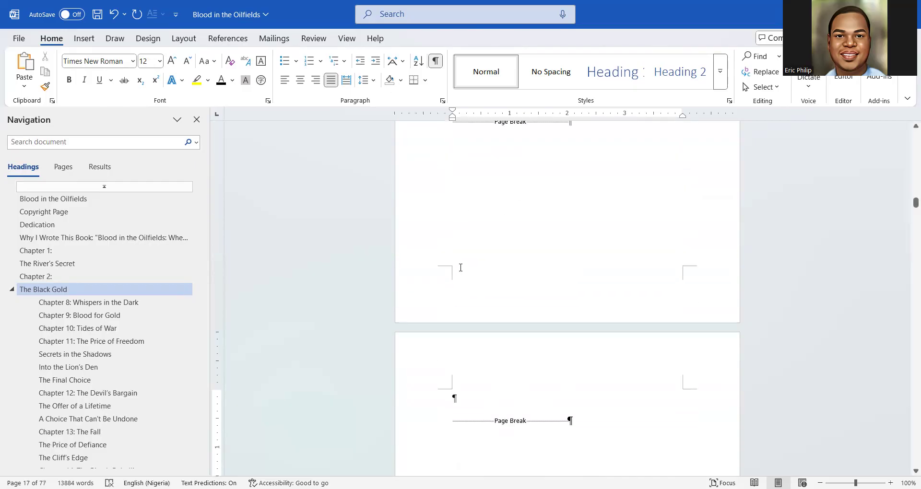
pyautogui.click(440, 423)
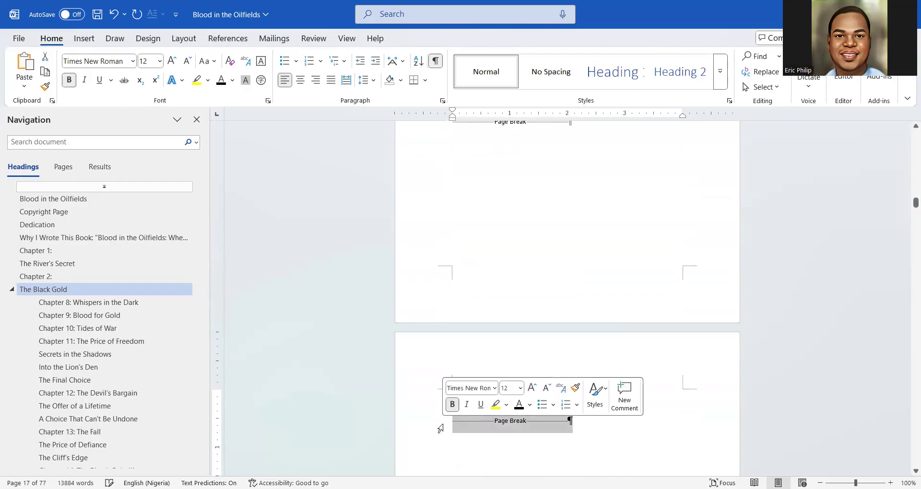
pyautogui.press('Delete')
pyautogui.scroll(5, 513, 227)
pyautogui.scroll(-8, 518, 259)
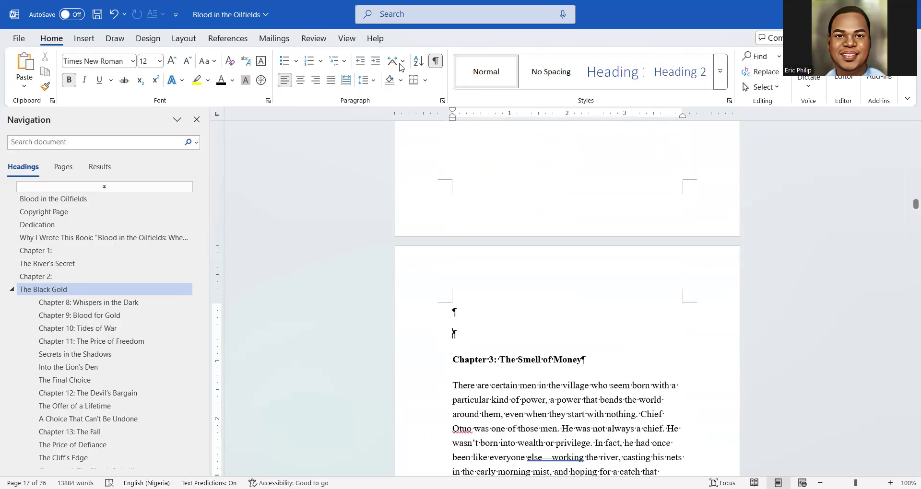
pyautogui.click(436, 67)
pyautogui.scroll(-2, 499, 351)
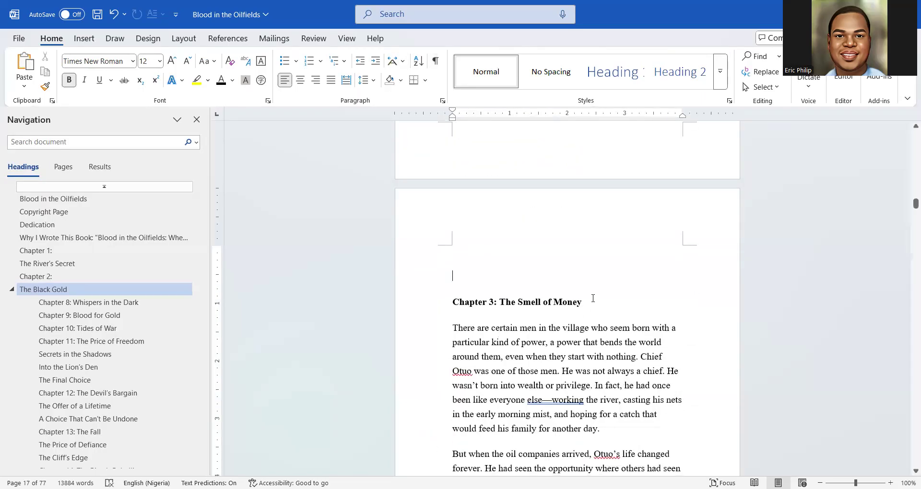
# Make the Chapter 3 heading a centered, black, 28 pt Heading 1
pyautogui.moveTo(593, 298); pyautogui.dragTo(427, 310)
pyautogui.click(612, 71)
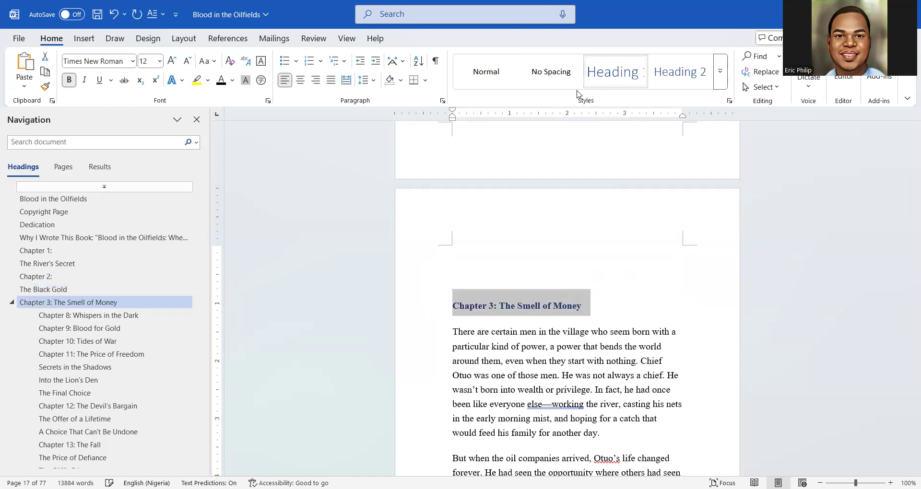
pyautogui.click(300, 80)
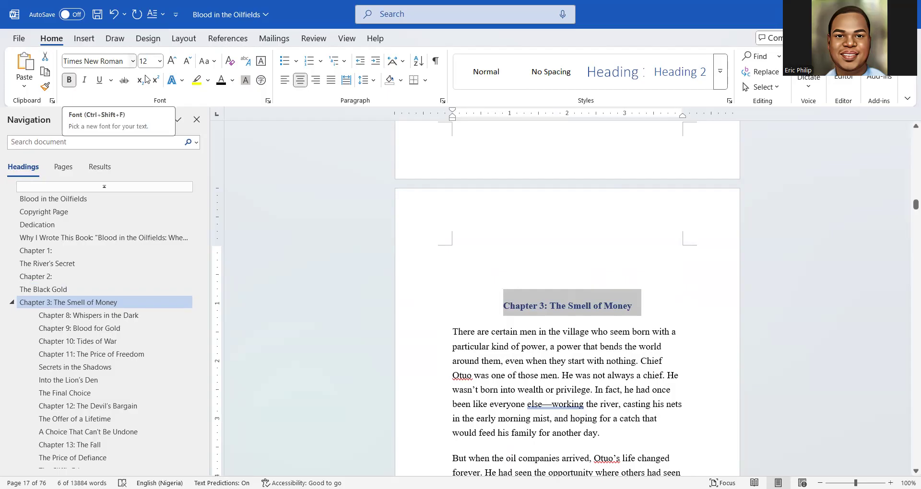
pyautogui.click(221, 83)
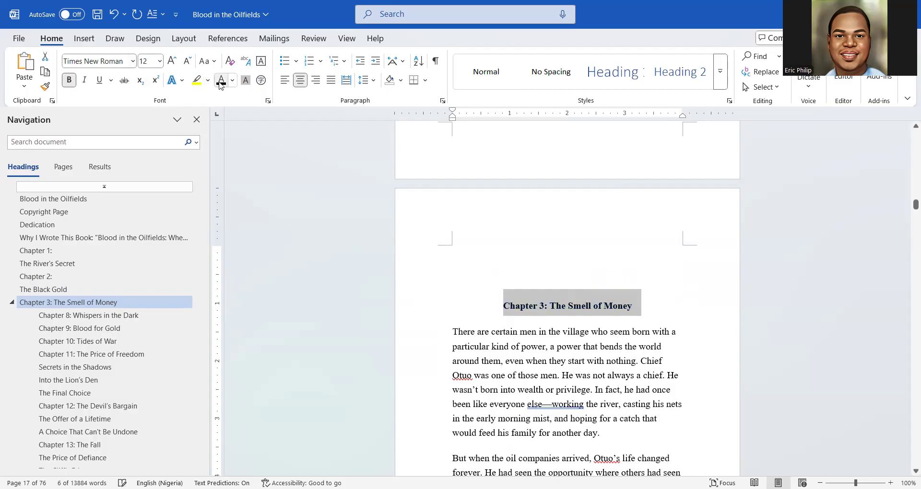
pyautogui.click(172, 61)
pyautogui.click(173, 61)
pyautogui.click(173, 61)
pyautogui.click(172, 61)
pyautogui.click(172, 61)
pyautogui.click(172, 61)
pyautogui.click(173, 61)
pyautogui.click(173, 61)
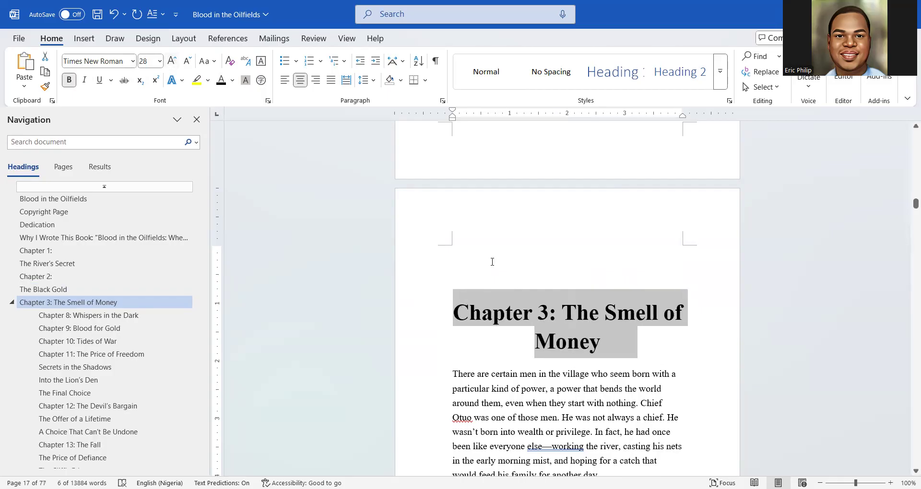
# Split the heading before 'The Smell of Money' and make 'Chapter 3:' italic, not bold
pyautogui.click(569, 311)
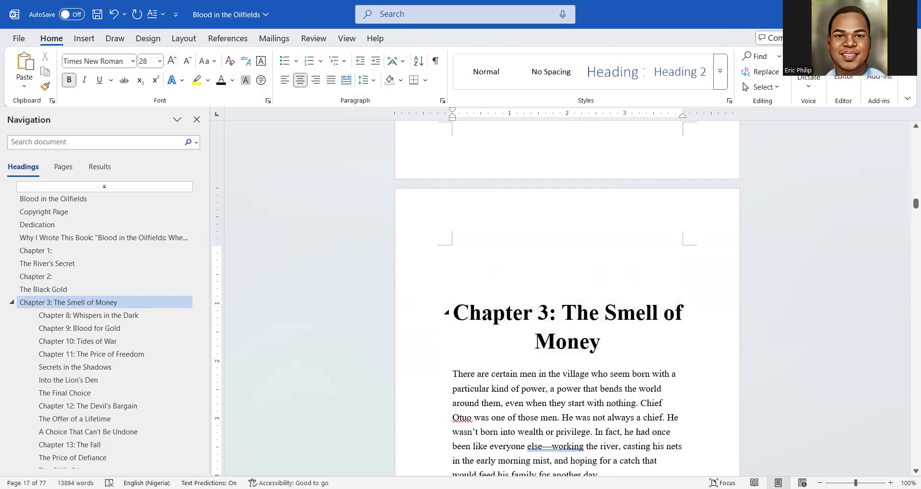
pyautogui.press('Return')
pyautogui.moveTo(626, 317); pyautogui.dragTo(516, 314)
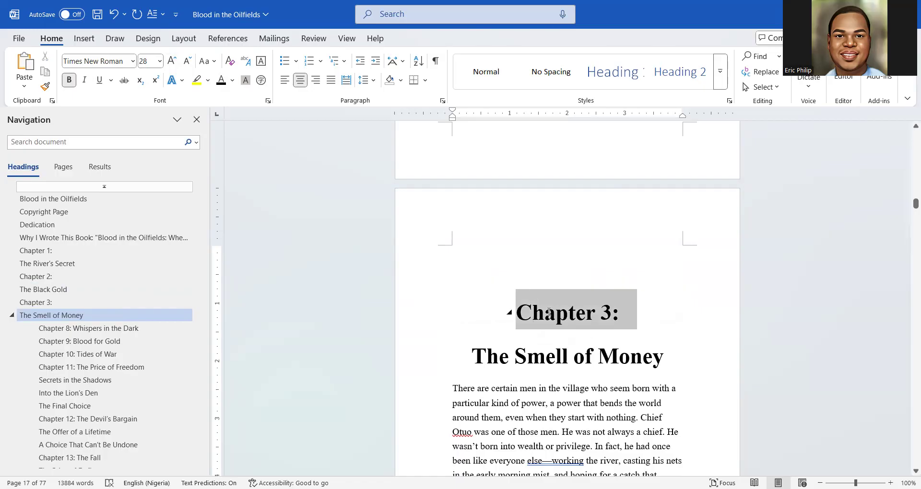
pyautogui.click(557, 291)
pyautogui.click(572, 291)
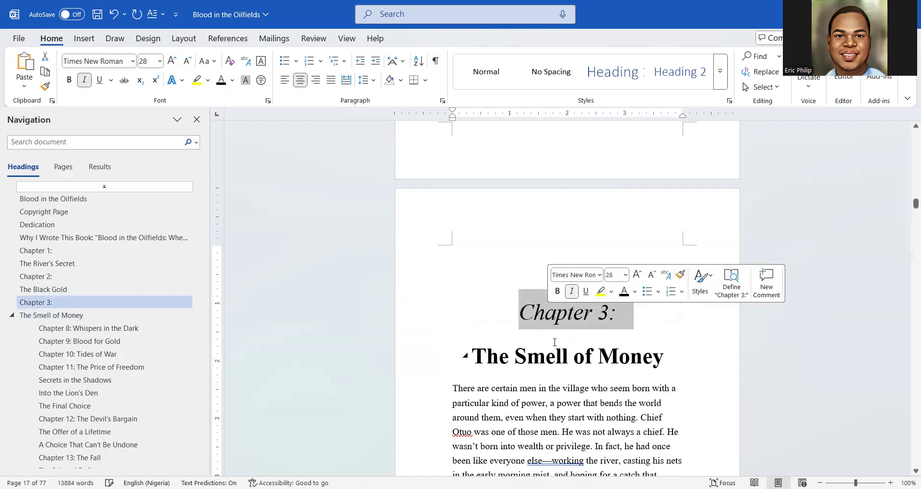
# Enlarge 'The Smell of Money' to 36 pt and select the chapter's opening T
pyautogui.moveTo(674, 367); pyautogui.dragTo(472, 361)
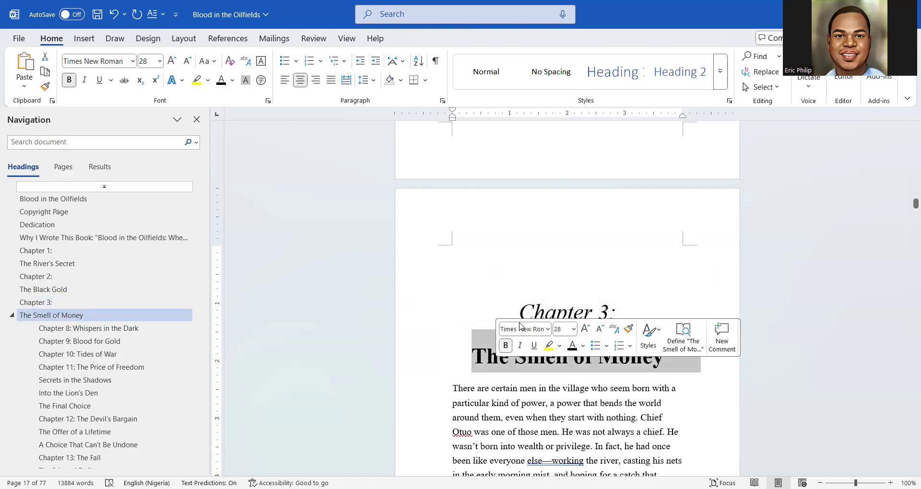
pyautogui.click(584, 329)
pyautogui.click(584, 329)
pyautogui.click(554, 387)
pyautogui.moveTo(617, 411); pyautogui.dragTo(515, 376)
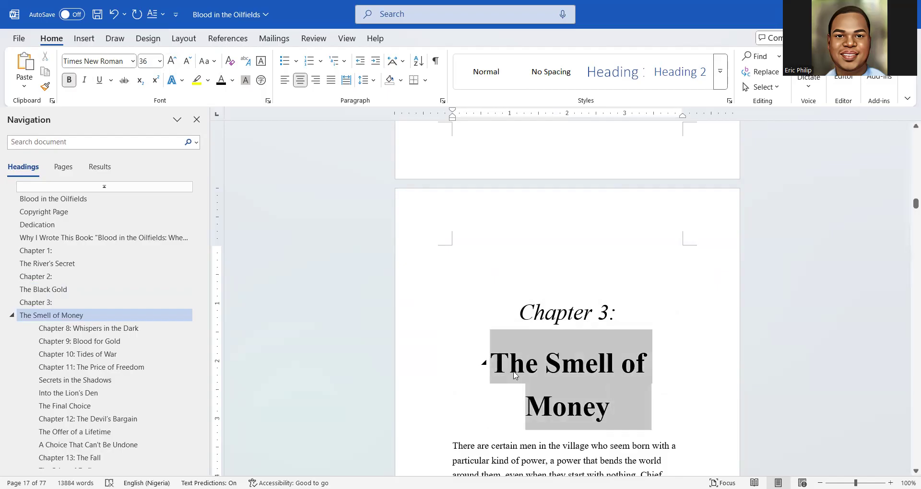
pyautogui.click(562, 395)
pyautogui.scroll(-5, 563, 395)
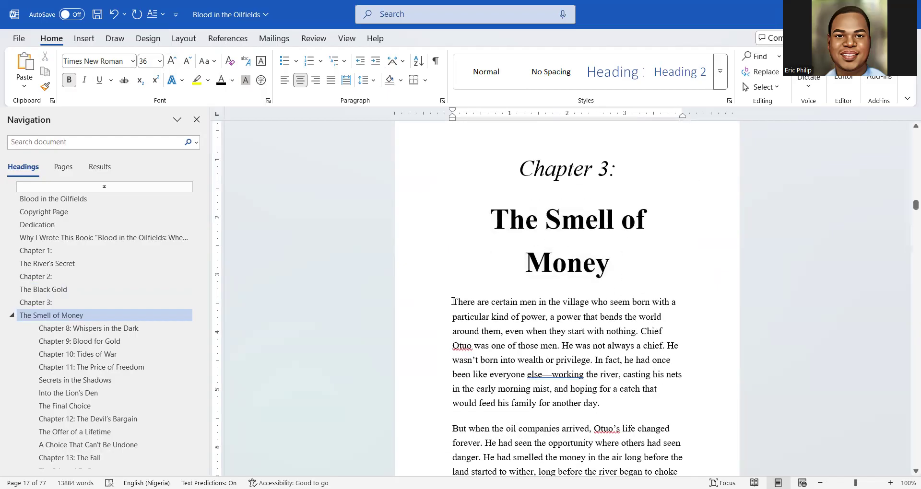
pyautogui.moveTo(452, 301); pyautogui.dragTo(457, 302)
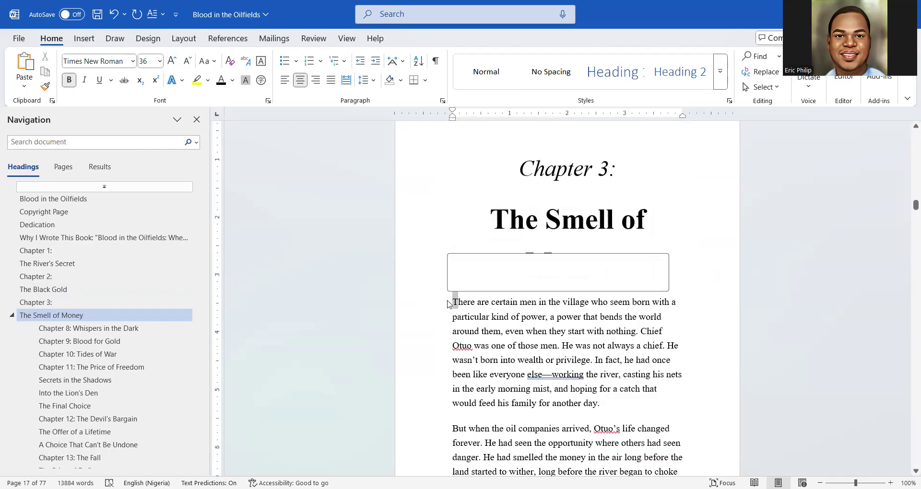
pyautogui.click(84, 38)
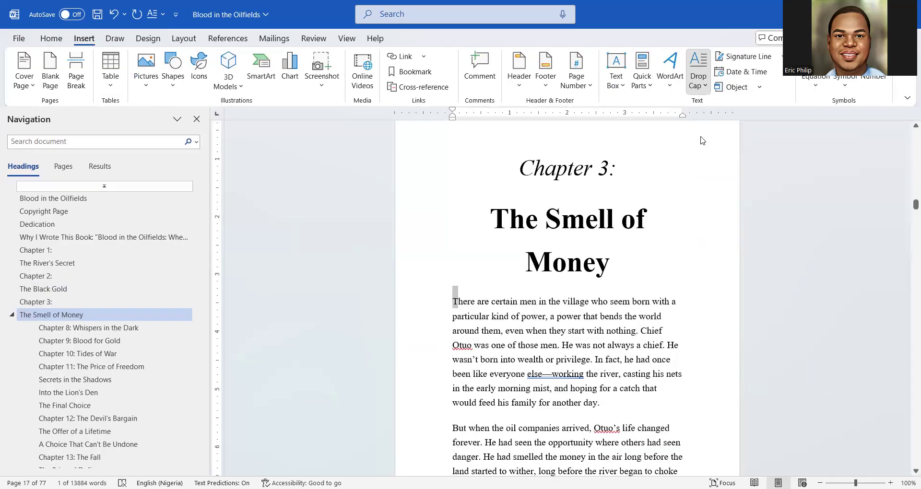
# Make the opening T a dropped capital and justify Chapter 3's body paragraphs
pyautogui.click(544, 330)
pyautogui.scroll(-4, 544, 330)
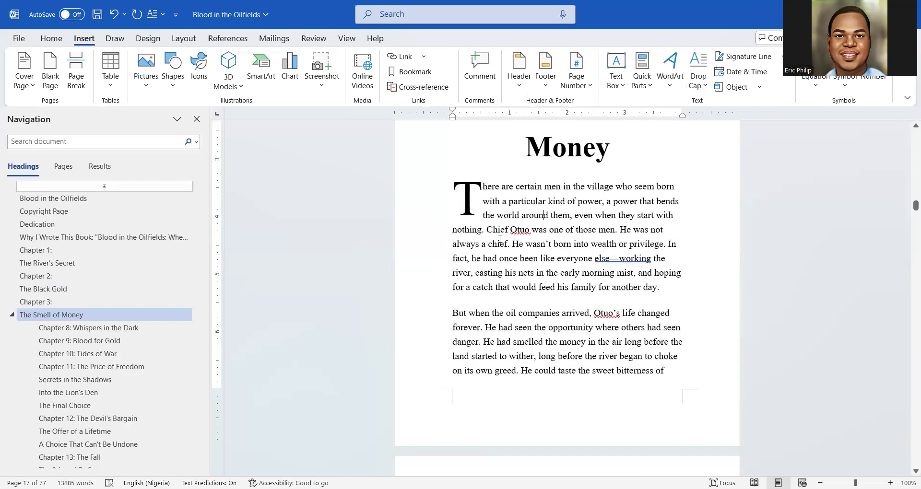
pyautogui.moveTo(461, 182); pyautogui.dragTo(588, 381)
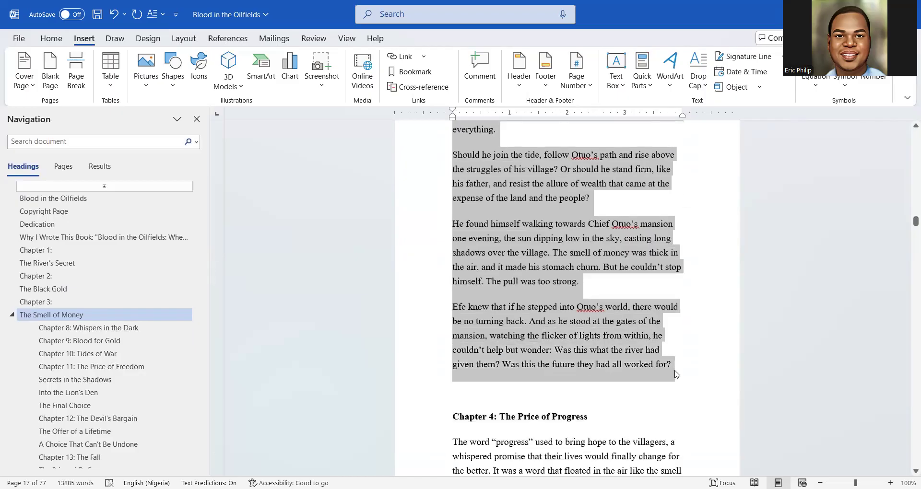
pyautogui.click(56, 41)
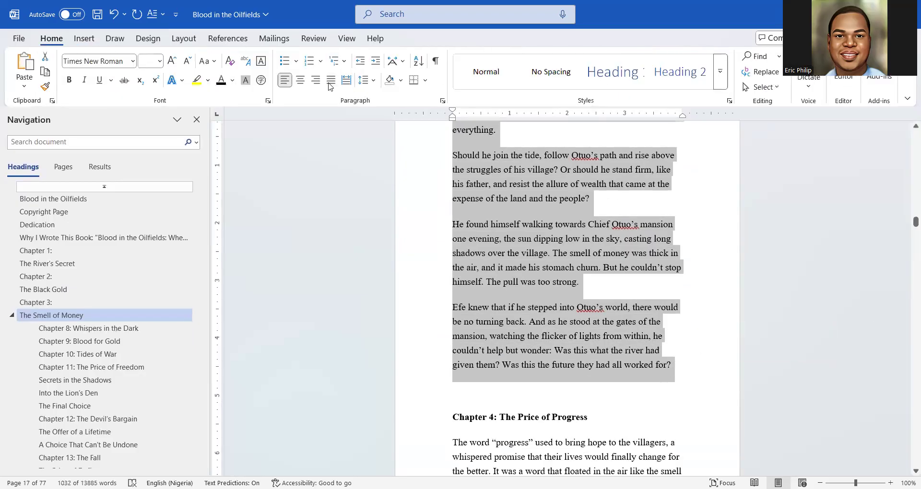
pyautogui.click(330, 82)
pyautogui.scroll(10, 569, 263)
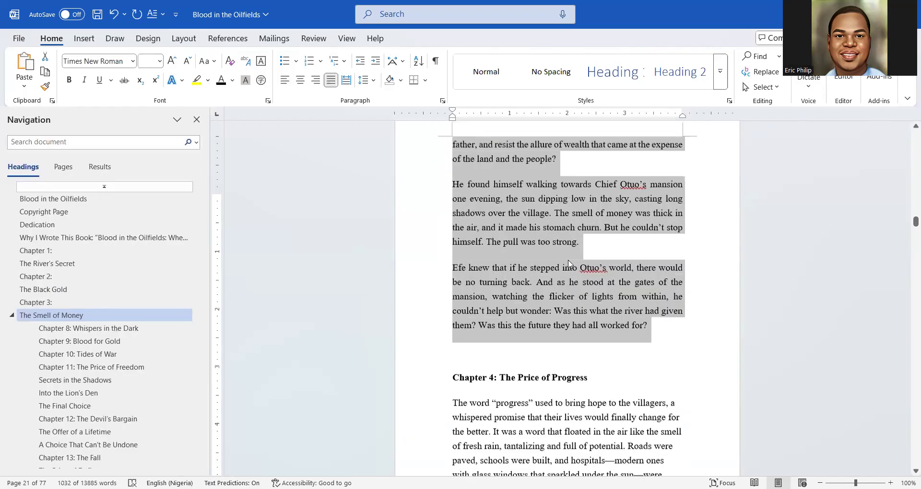
pyautogui.scroll(12, 569, 259)
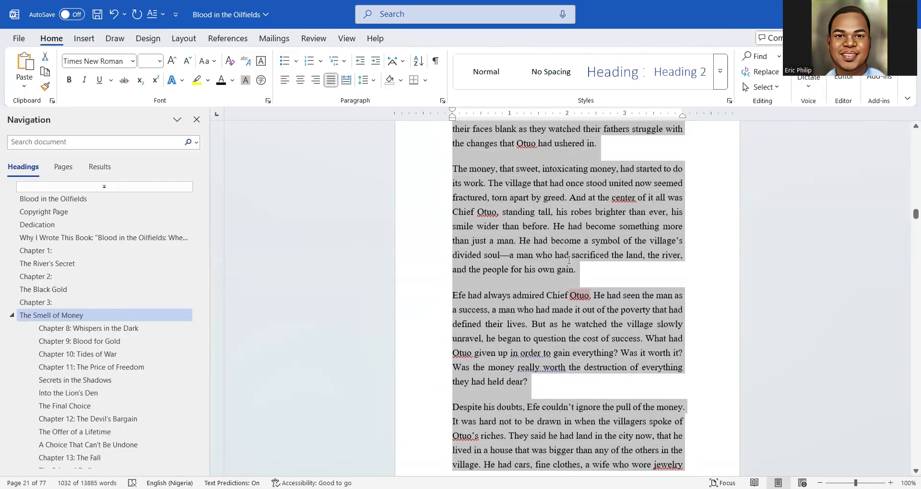
pyautogui.scroll(-5, 568, 259)
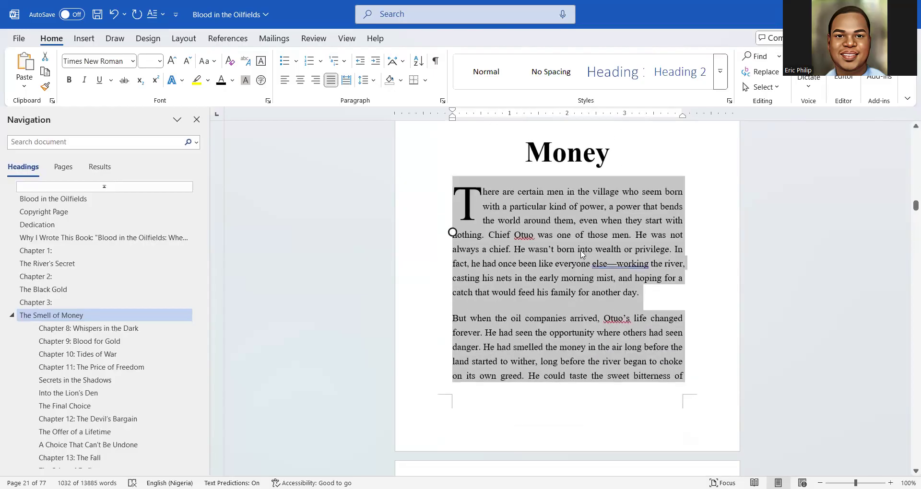
pyautogui.click(581, 254)
# Put 'Was this the future they had all worked for?' in its own paragraph
pyautogui.scroll(-10, 539, 258)
pyautogui.scroll(-20, 539, 258)
pyautogui.scroll(-20, 539, 258)
pyautogui.scroll(-12, 539, 258)
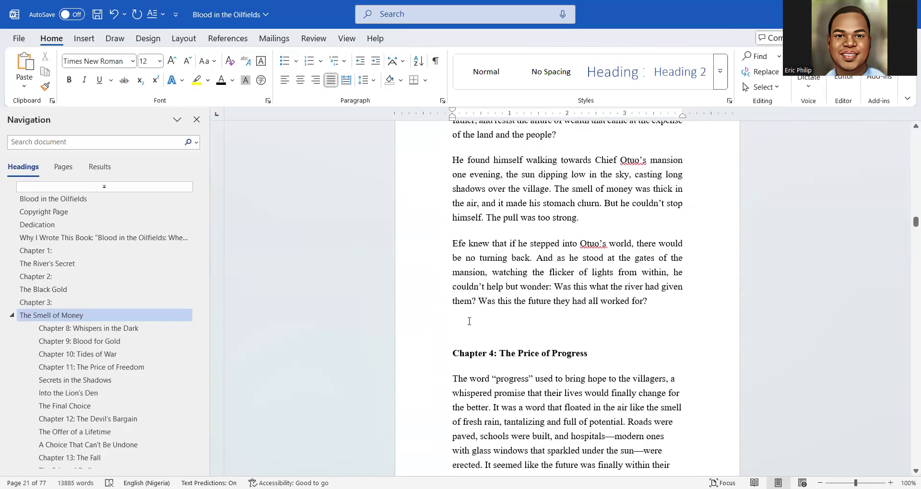
pyautogui.click(668, 298)
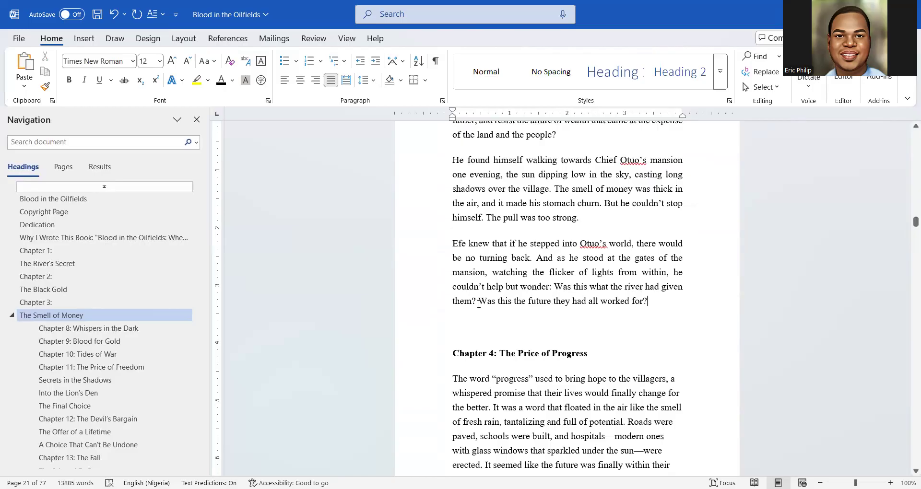
pyautogui.press('Return')
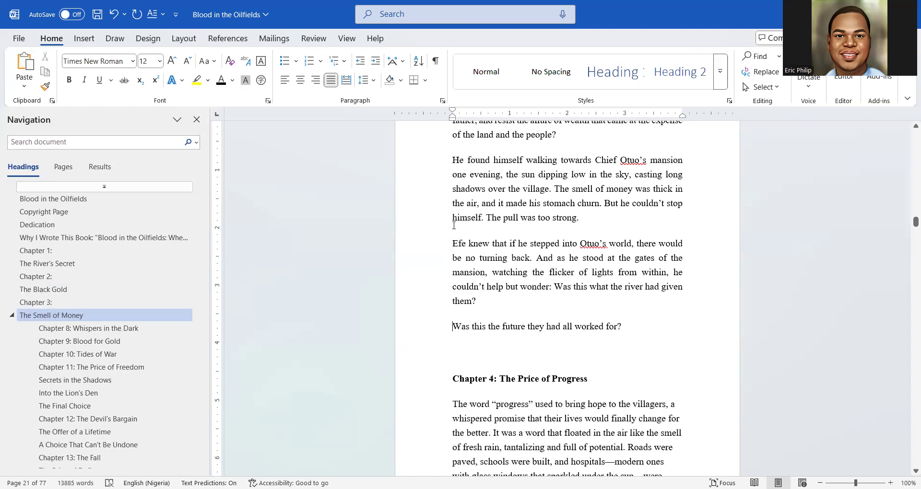
pyautogui.scroll(5, 454, 226)
pyautogui.scroll(-6, 453, 229)
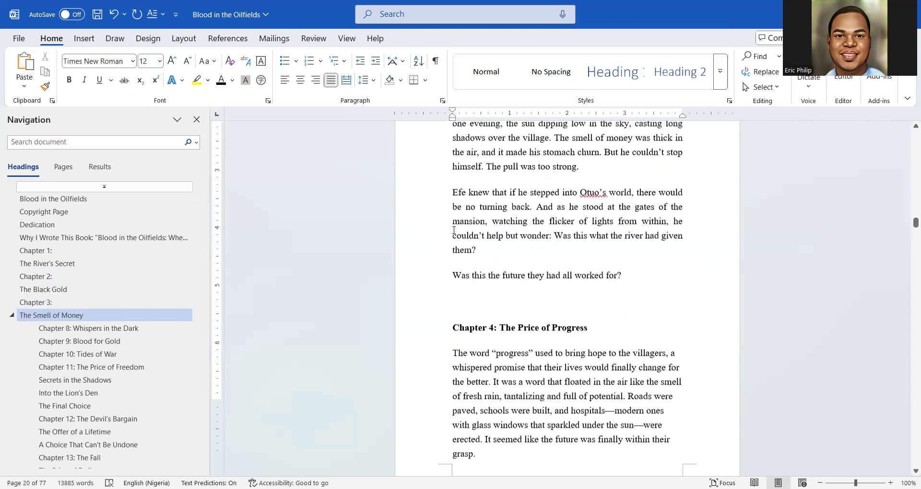
pyautogui.scroll(-3, 514, 184)
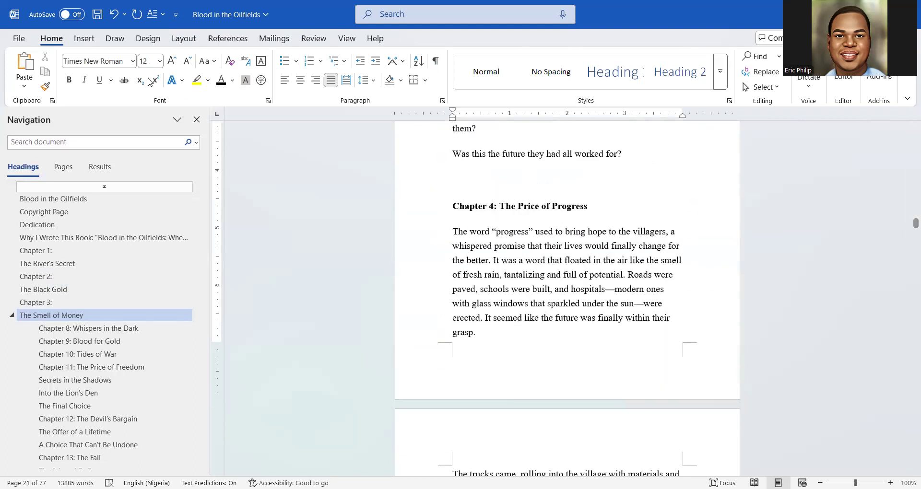
# Insert a page break so Chapter 4 starts on a new page
pyautogui.click(81, 40)
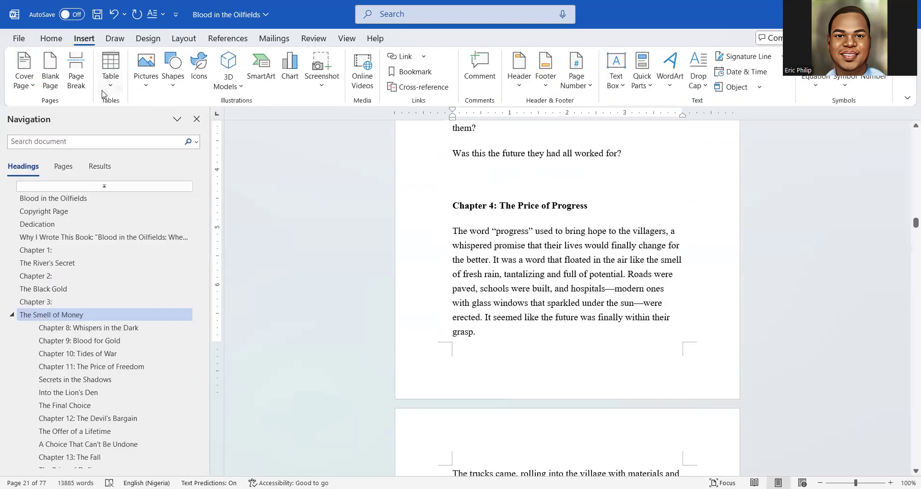
pyautogui.click(76, 77)
pyautogui.scroll(-6, 616, 360)
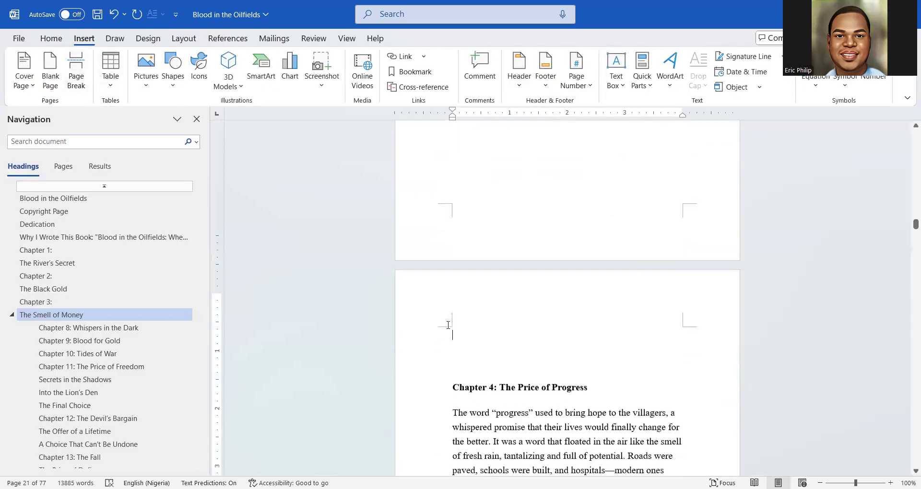
# Apply Heading 1, centre alignment and Times New Roman to the Chapter 4 heading
pyautogui.moveTo(615, 360); pyautogui.dragTo(389, 354)
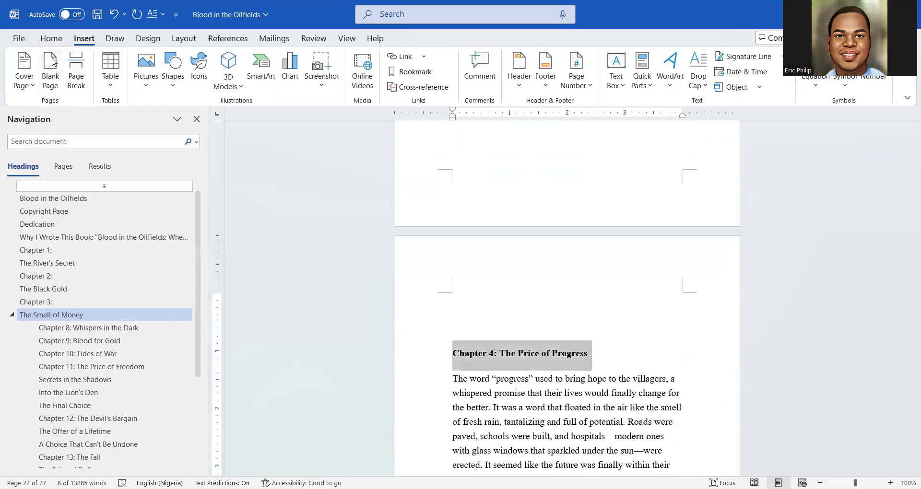
pyautogui.click(50, 39)
pyautogui.click(611, 74)
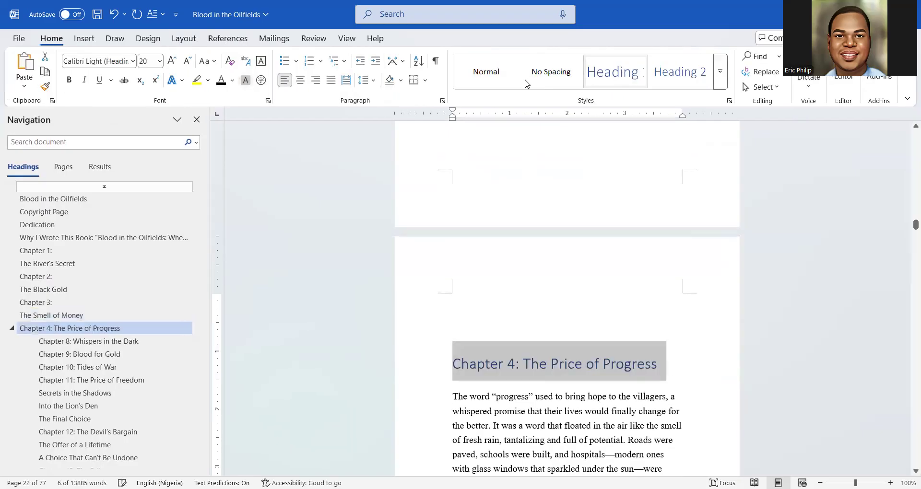
pyautogui.click(300, 80)
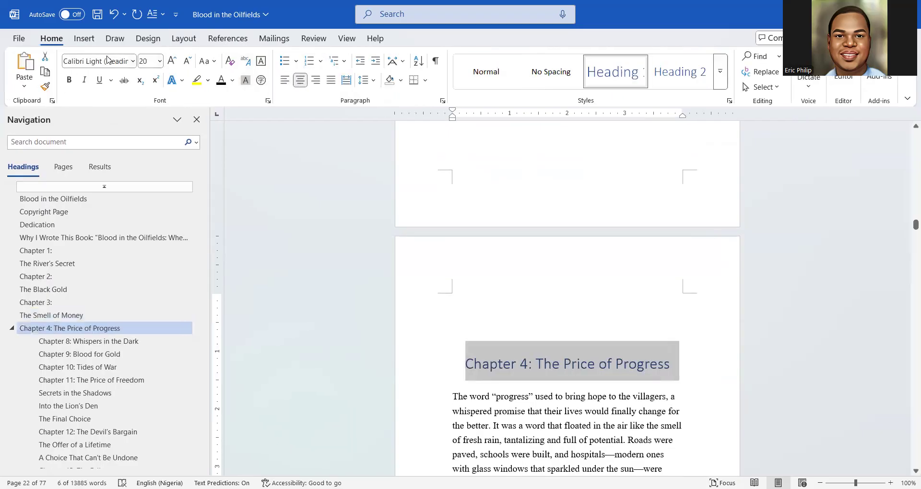
pyautogui.click(105, 62)
pyautogui.write('Times New Roman')
pyautogui.press('Return')
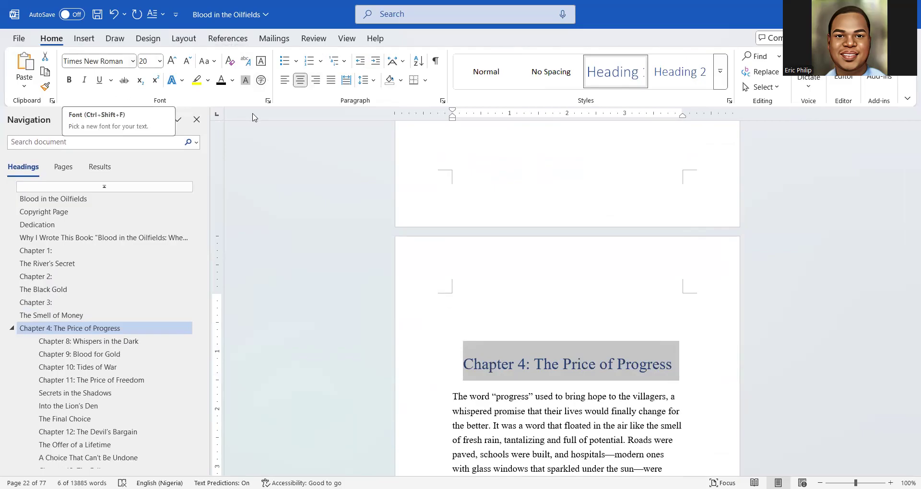
# Make the Chapter 4 heading black and bold, growing it to 36 pt then back to 28 pt
pyautogui.click(220, 80)
pyautogui.click(70, 80)
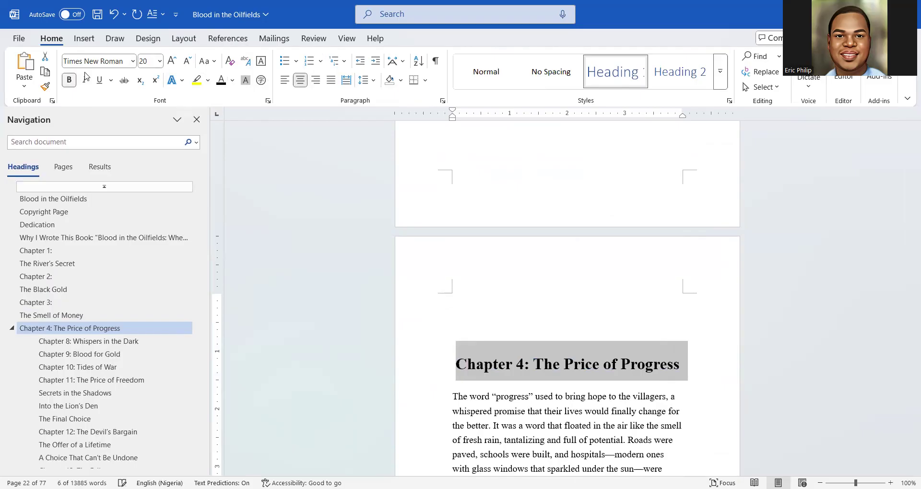
pyautogui.click(172, 62)
pyautogui.click(172, 62)
pyautogui.click(172, 61)
pyautogui.click(171, 61)
pyautogui.click(172, 62)
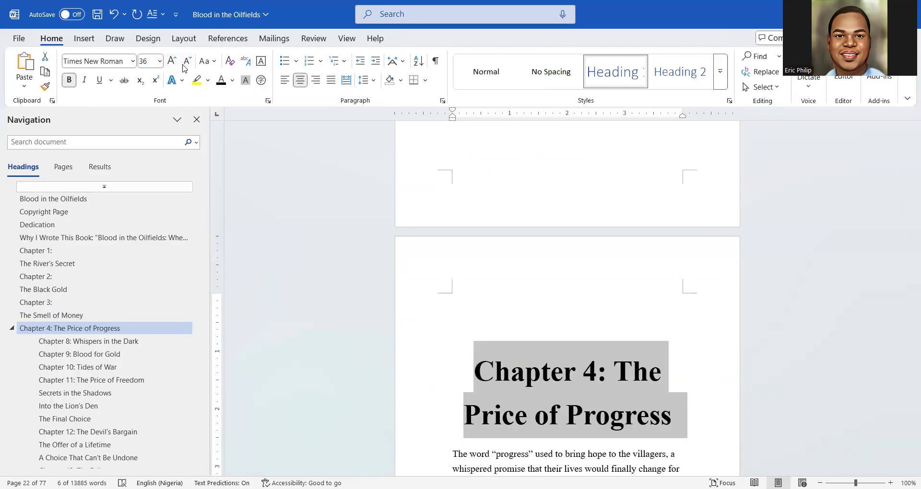
pyautogui.click(186, 62)
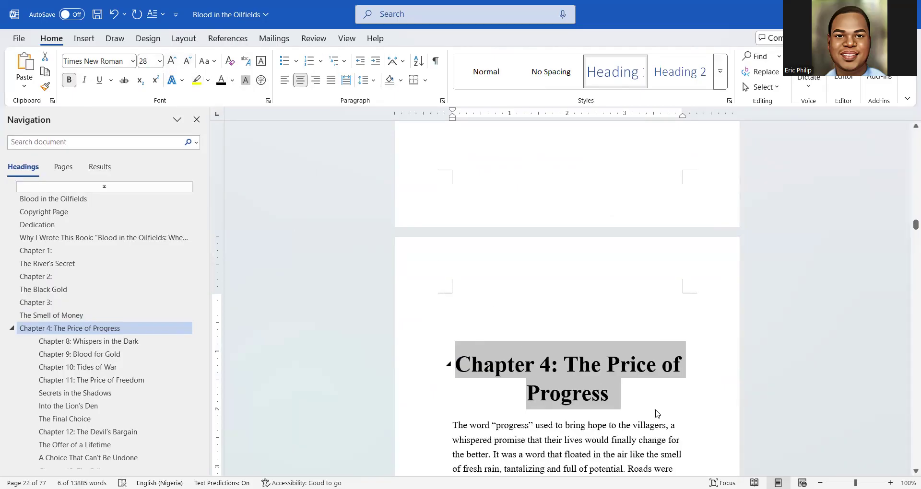
# Put 'Chapter 4:' on its own line, unbolded and italic
pyautogui.click(569, 367)
pyautogui.press('Return')
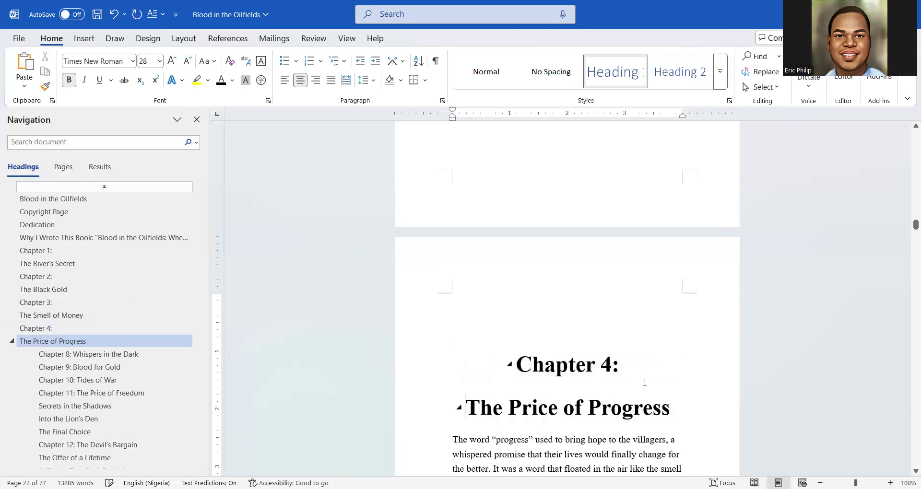
pyautogui.moveTo(642, 374); pyautogui.dragTo(487, 367)
pyautogui.click(499, 344)
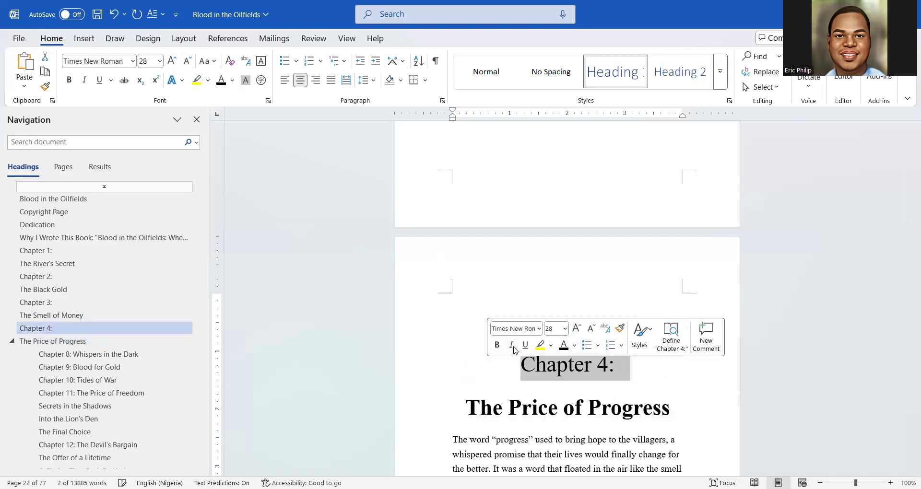
pyautogui.click(511, 345)
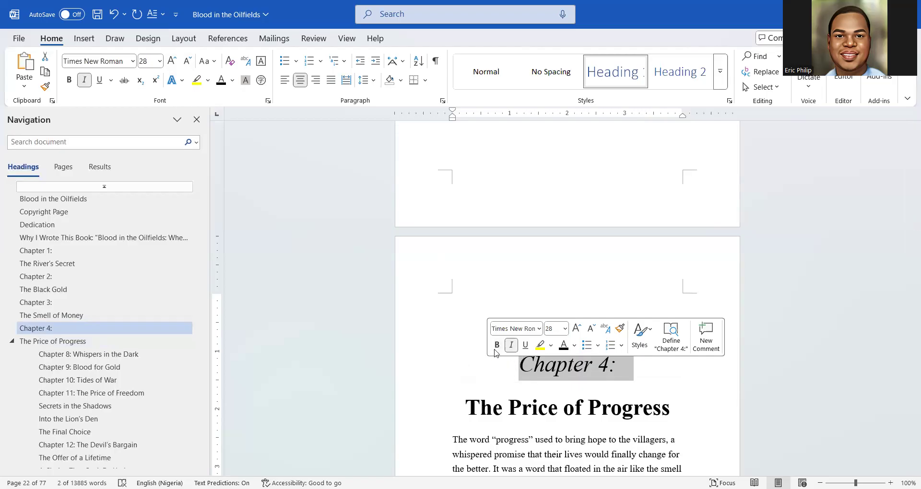
# Resize 'The Price of Progress' title so it fits back on one line
pyautogui.click(538, 408)
pyautogui.tripleClick(516, 405)
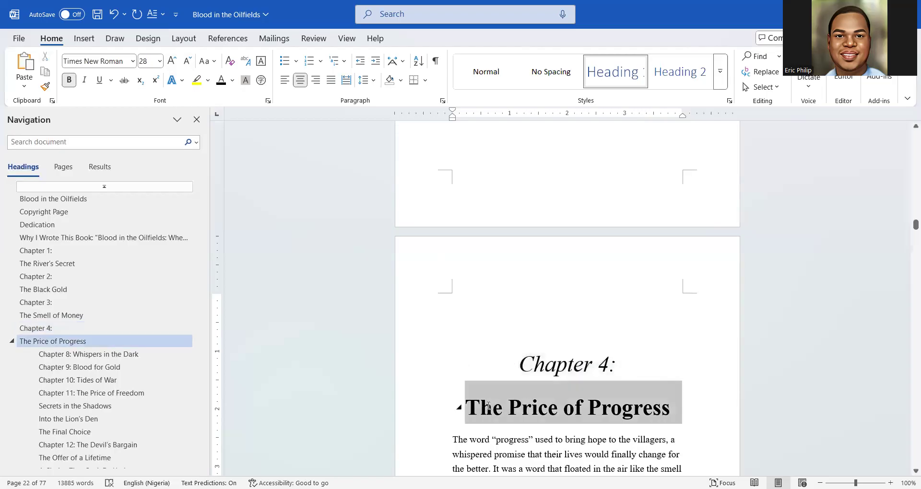
pyautogui.click(577, 372)
pyautogui.click(557, 296)
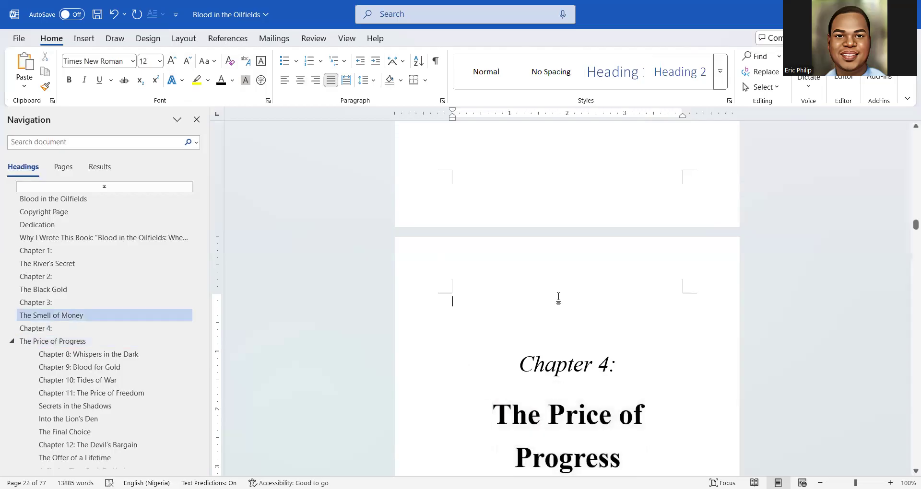
pyautogui.scroll(-2, 623, 354)
pyautogui.tripleClick(491, 317)
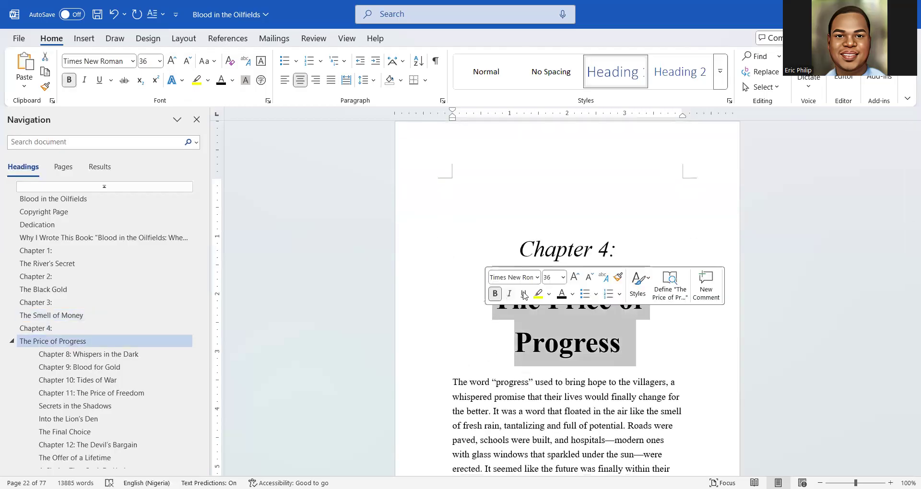
pyautogui.click(586, 283)
pyautogui.click(450, 317)
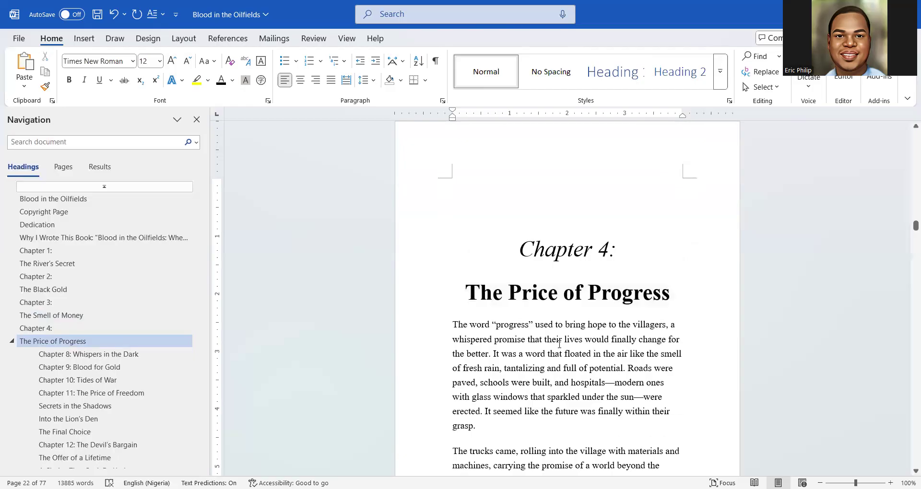
pyautogui.scroll(2, 450, 318)
pyautogui.scroll(-3, 450, 317)
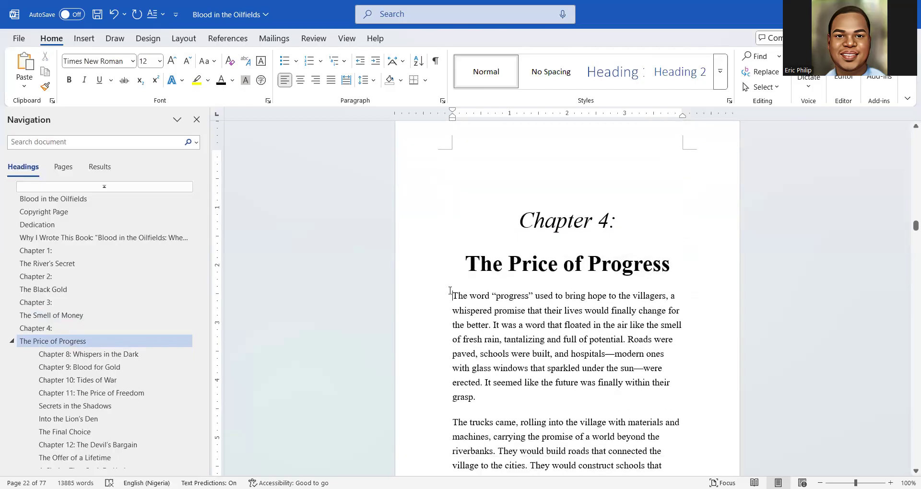
# Add a blank line above Chapter 4's opening paragraph and give it a dropped capital T
pyautogui.press('Return')
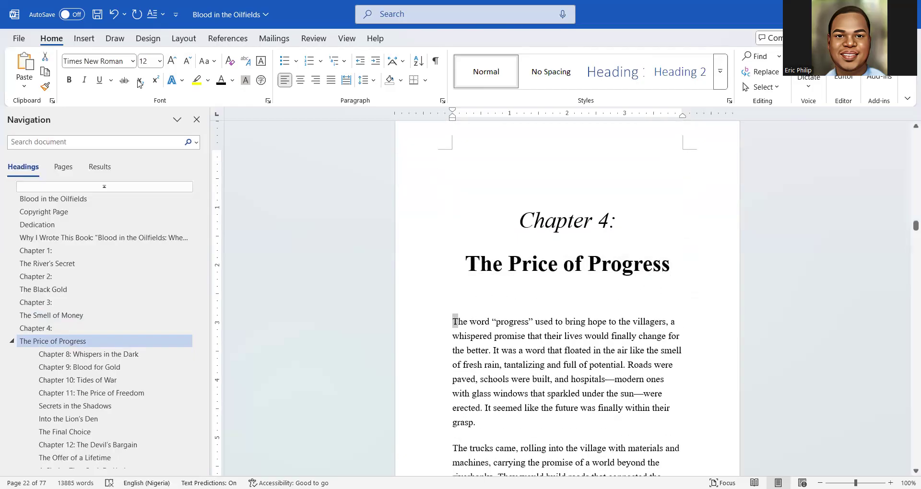
pyautogui.click(79, 40)
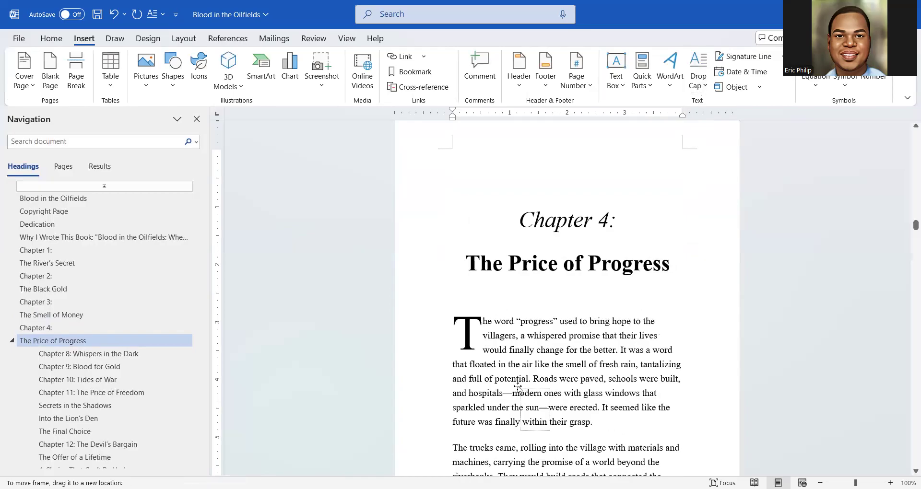
pyautogui.click(459, 316)
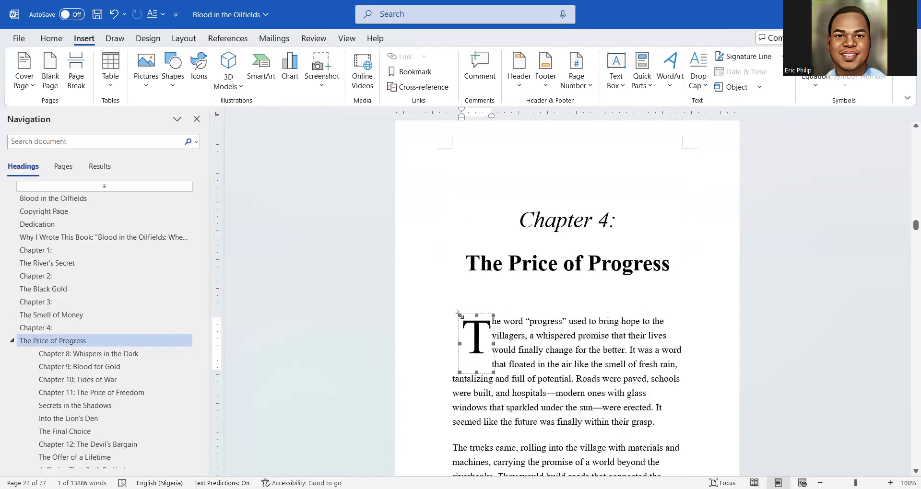
pyautogui.hotkey('ctrl', 'z')
pyautogui.click(543, 337)
pyautogui.moveTo(484, 320)
pyautogui.mouseDown()
pyautogui.moveTo(564, 488)
pyautogui.moveTo(566, 331)
pyautogui.moveTo(587, 112)
pyautogui.moveTo(613, 401)
pyautogui.moveTo(613, 391)
pyautogui.mouseUp()
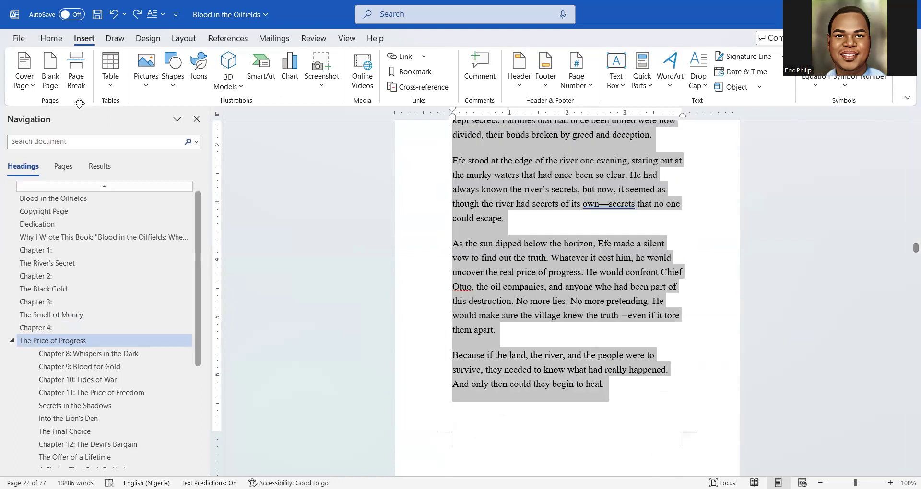
# Justify the selected Chapter 4 body paragraphs
pyautogui.click(52, 38)
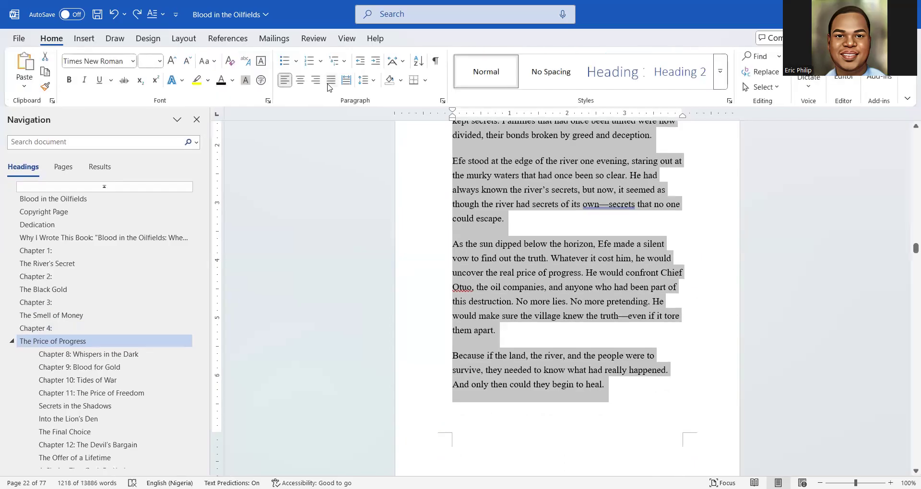
pyautogui.click(331, 80)
pyautogui.scroll(10, 526, 356)
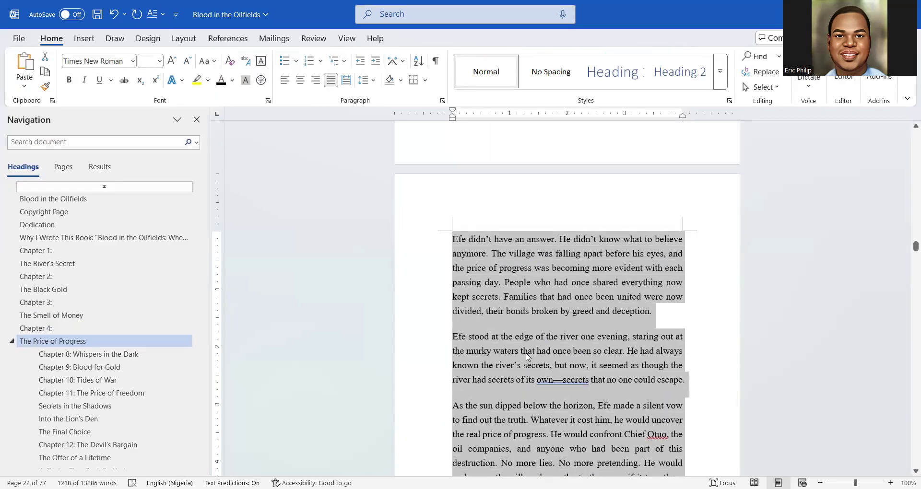
pyautogui.scroll(15, 526, 356)
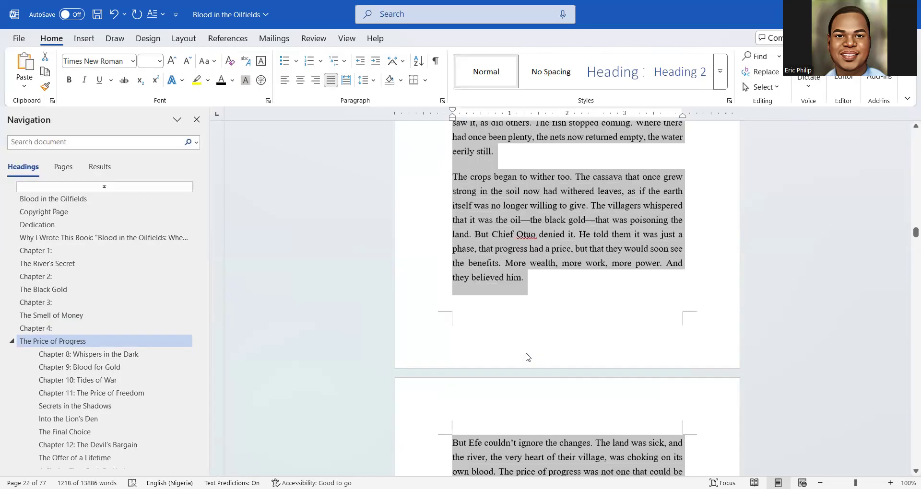
pyautogui.scroll(-3, 526, 355)
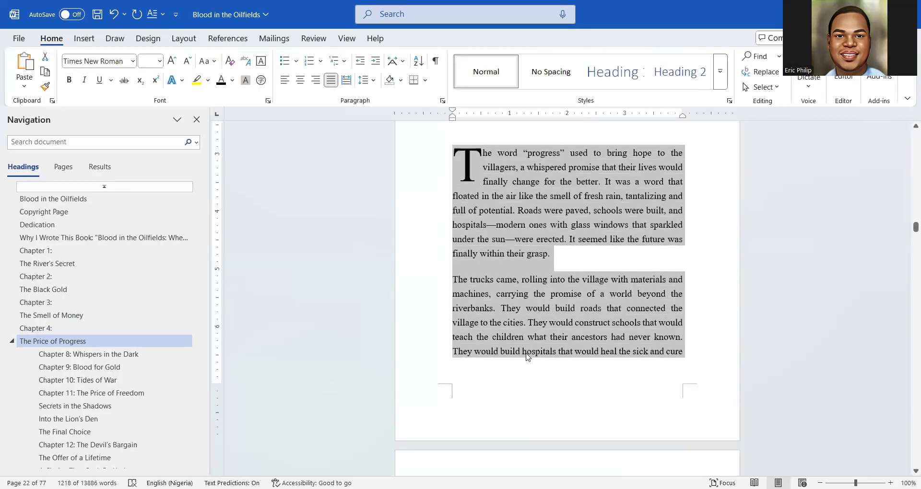
# Deselect and scroll through Chapter 4 to check the justified text to its closing lines
pyautogui.click(529, 384)
pyautogui.scroll(4, 532, 365)
pyautogui.scroll(3, 542, 346)
pyautogui.click(543, 340)
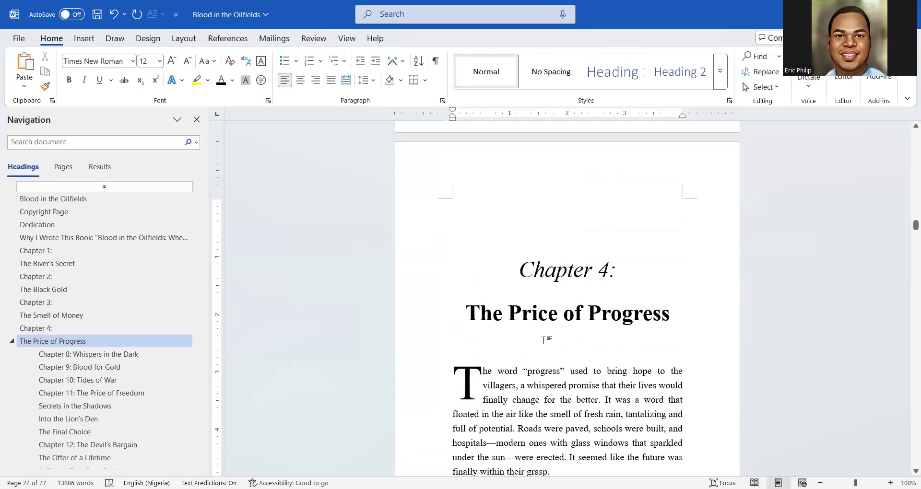
pyautogui.scroll(-20, 544, 340)
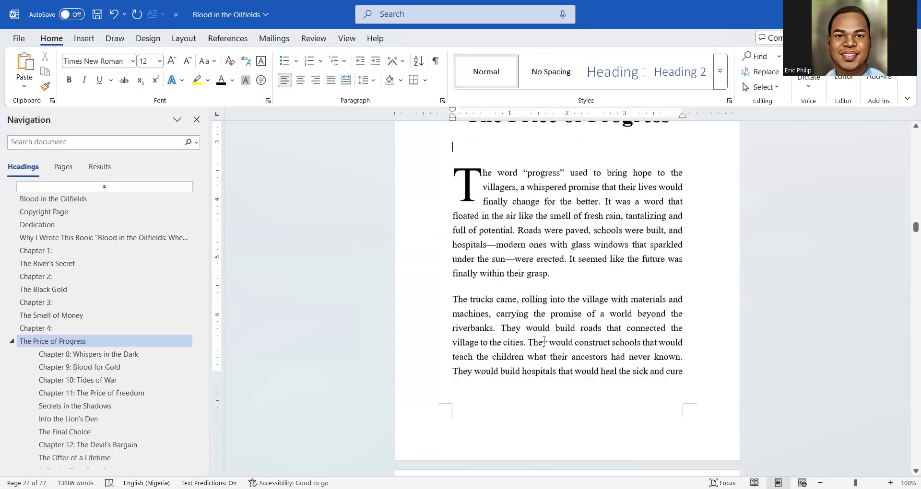
pyautogui.scroll(-20, 543, 340)
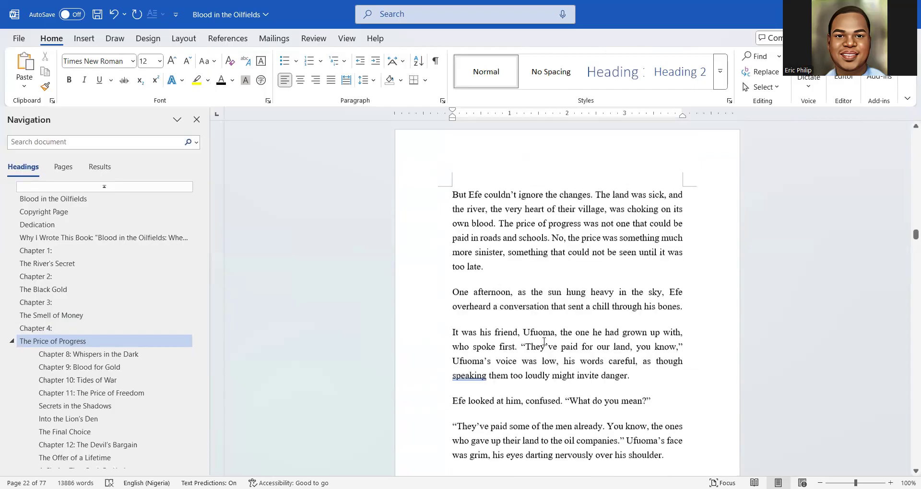
pyautogui.scroll(-20, 542, 344)
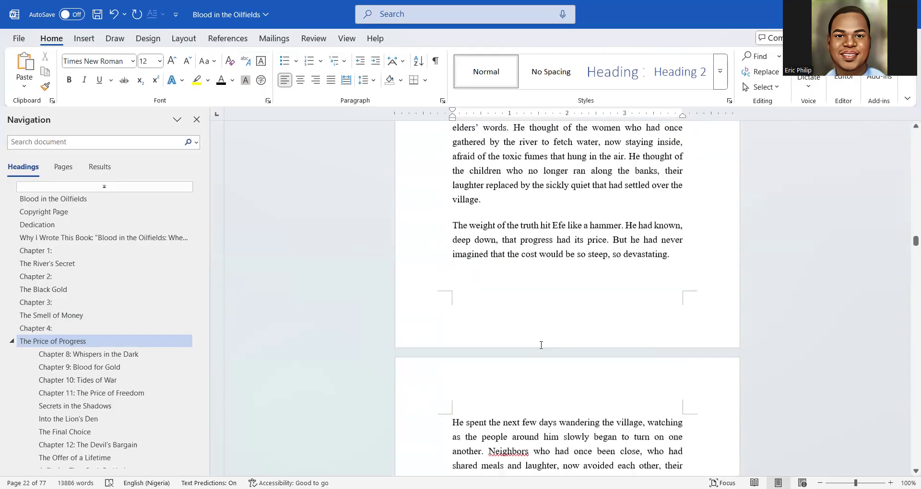
pyautogui.scroll(-20, 541, 346)
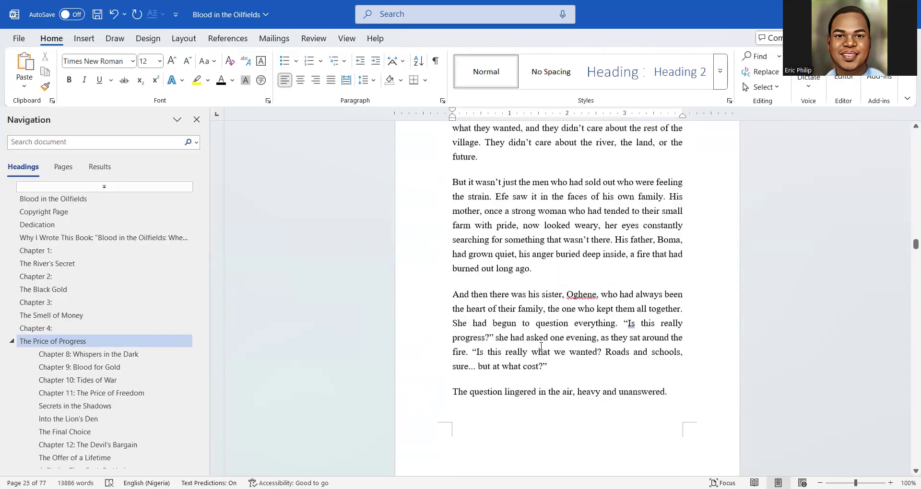
pyautogui.scroll(-10, 541, 346)
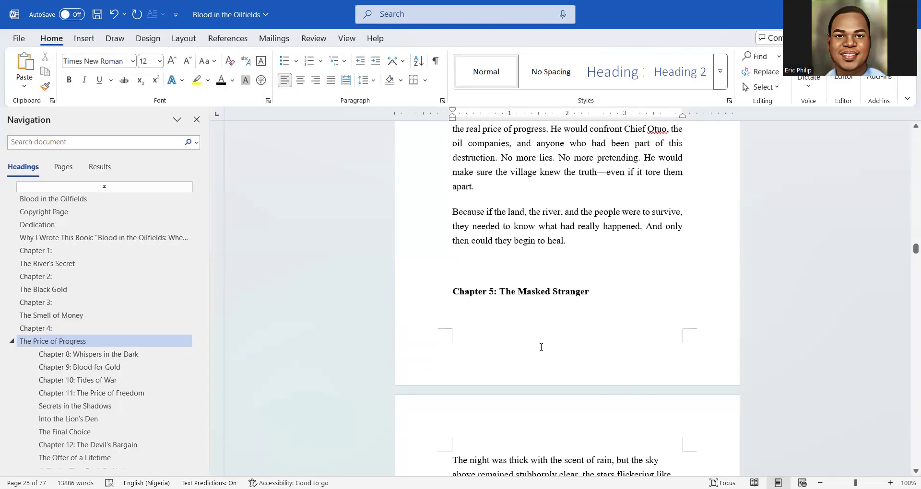
# Insert a page break after Chapter 4's last paragraph so Chapter 5 starts on a new page
pyautogui.click(590, 235)
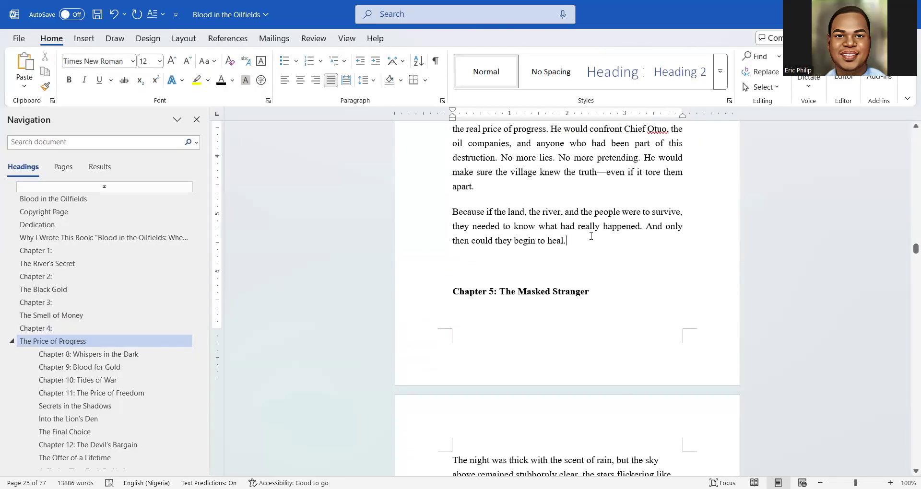
pyautogui.click(84, 39)
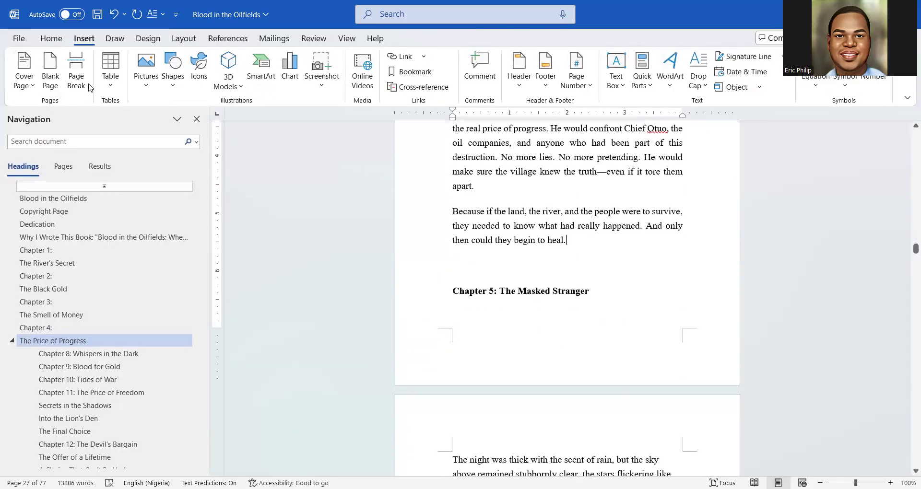
pyautogui.click(77, 77)
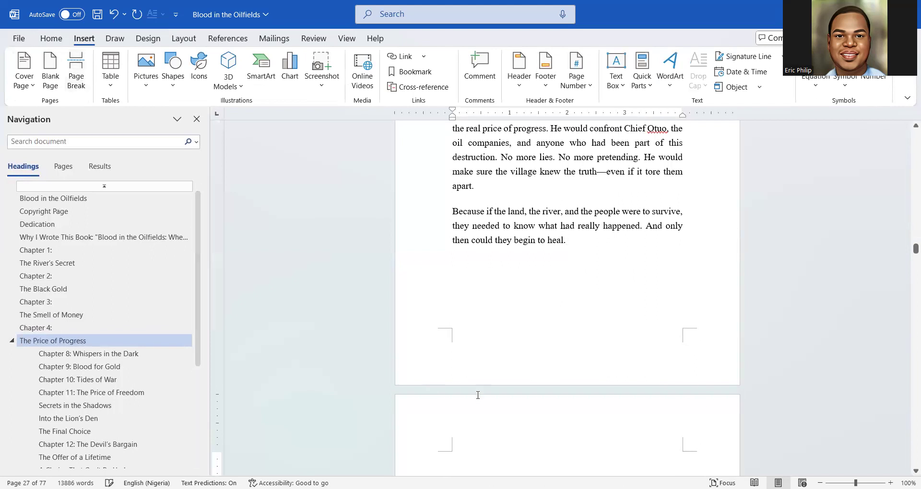
pyautogui.scroll(-3, 484, 390)
pyautogui.moveTo(613, 398); pyautogui.dragTo(453, 396)
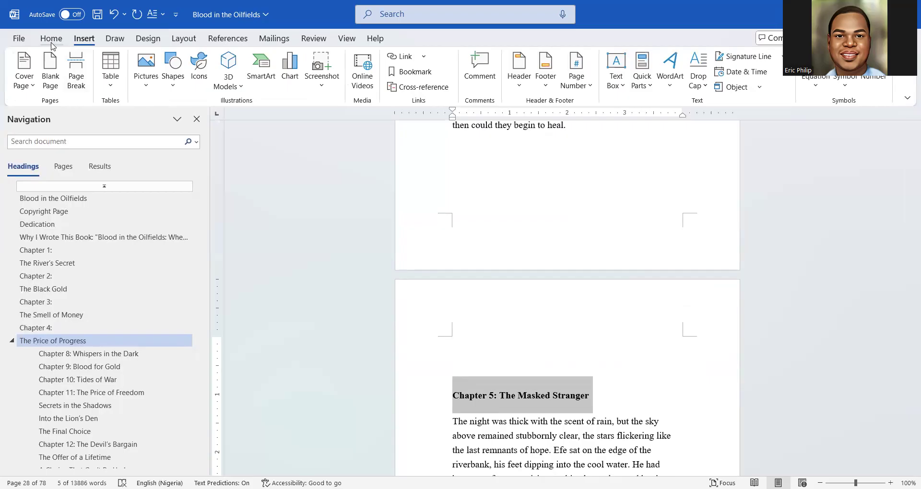
# Make the Chapter 5 heading a centred, black Heading 1 at 28 pt
pyautogui.click(51, 40)
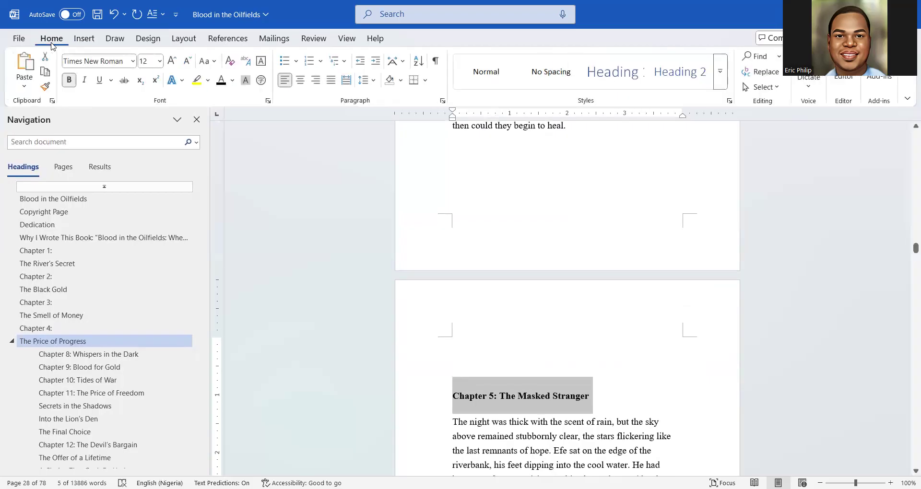
pyautogui.click(613, 72)
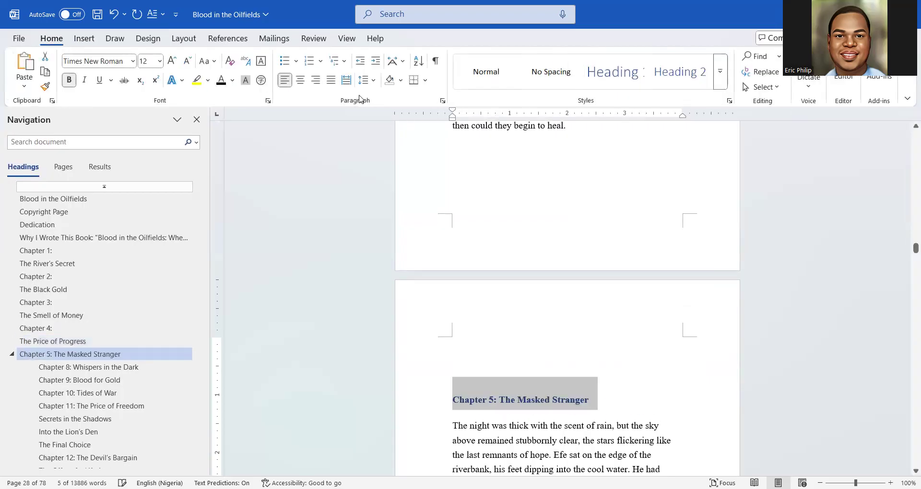
pyautogui.click(303, 80)
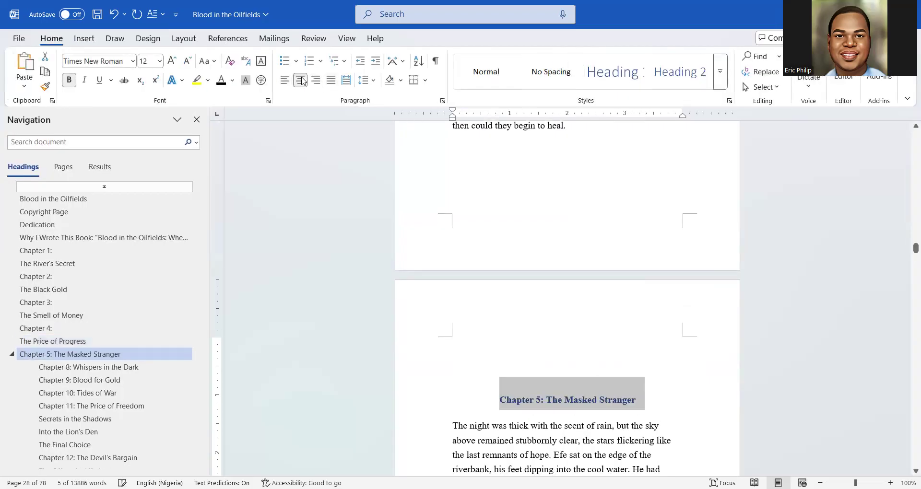
pyautogui.click(115, 60)
pyautogui.click(175, 62)
pyautogui.click(175, 63)
pyautogui.click(175, 63)
pyautogui.click(175, 63)
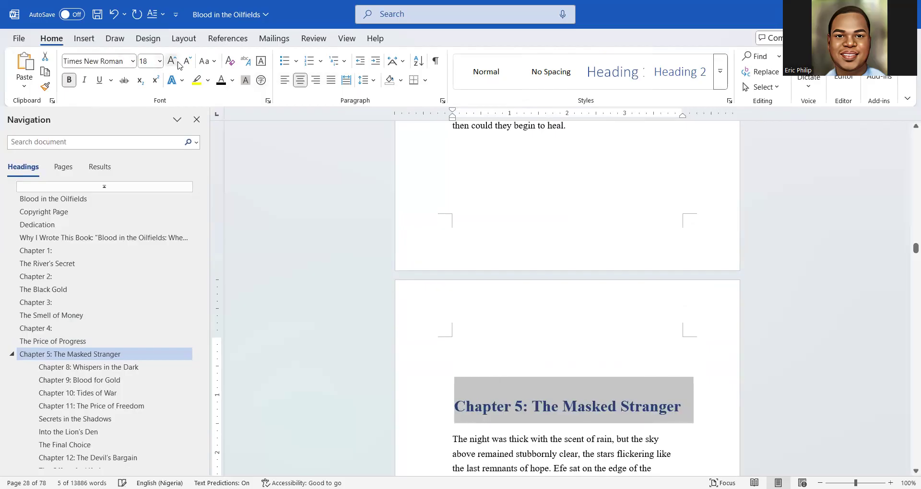
pyautogui.click(175, 62)
pyautogui.click(221, 80)
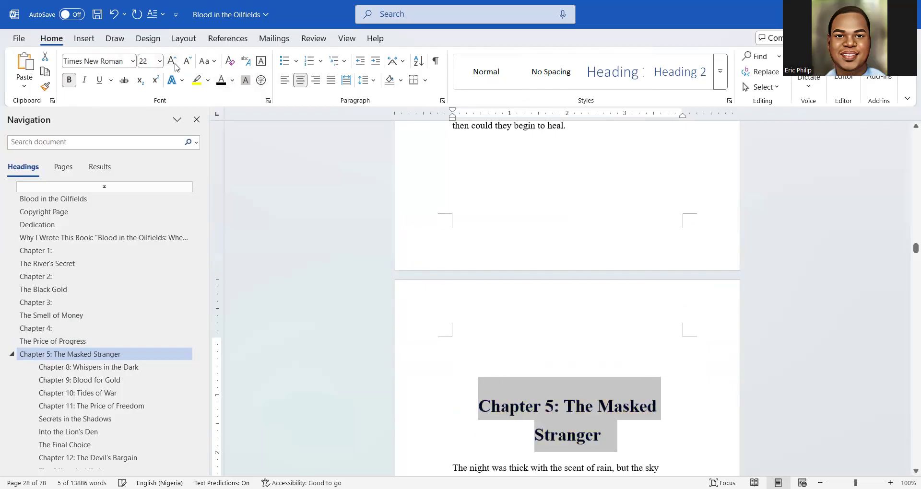
pyautogui.click(173, 62)
pyautogui.click(174, 63)
pyautogui.click(172, 62)
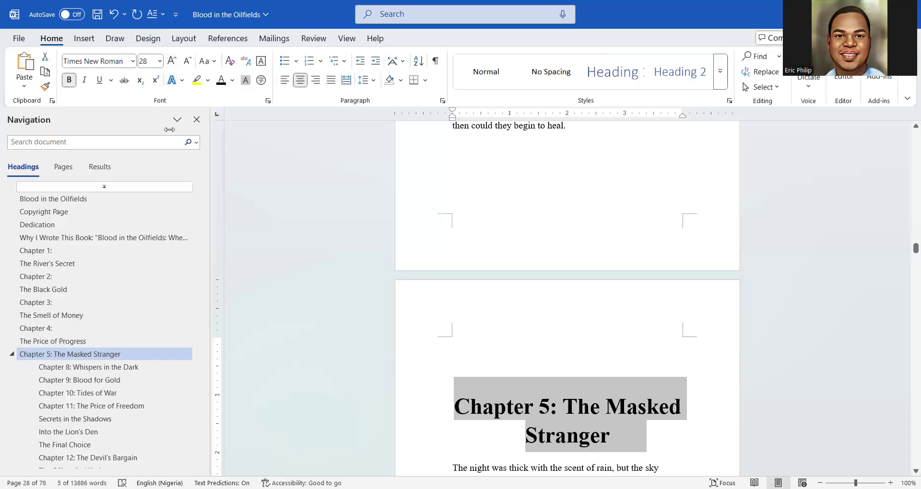
# Move 'The Masked Stranger' to its own line and make 'Chapter 5:' unbolded and italic
pyautogui.click(565, 404)
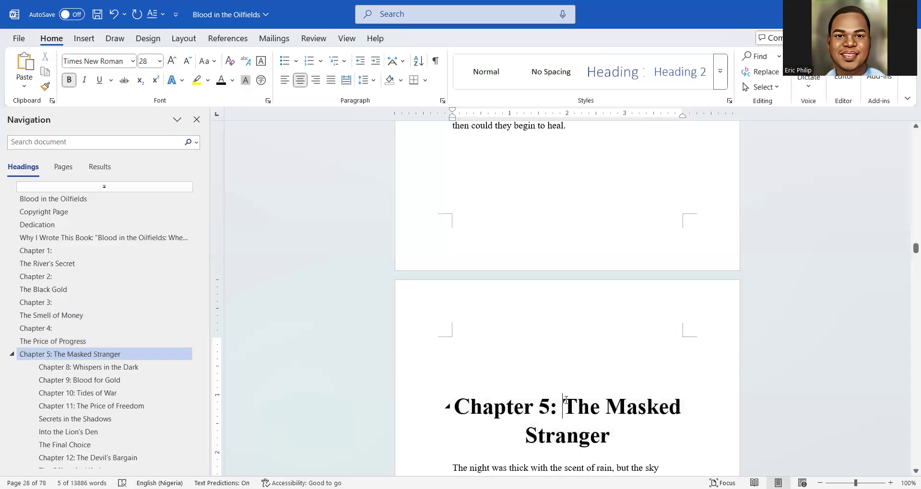
pyautogui.press('Return')
pyautogui.scroll(-2, 665, 322)
pyautogui.moveTo(665, 321); pyautogui.dragTo(517, 322)
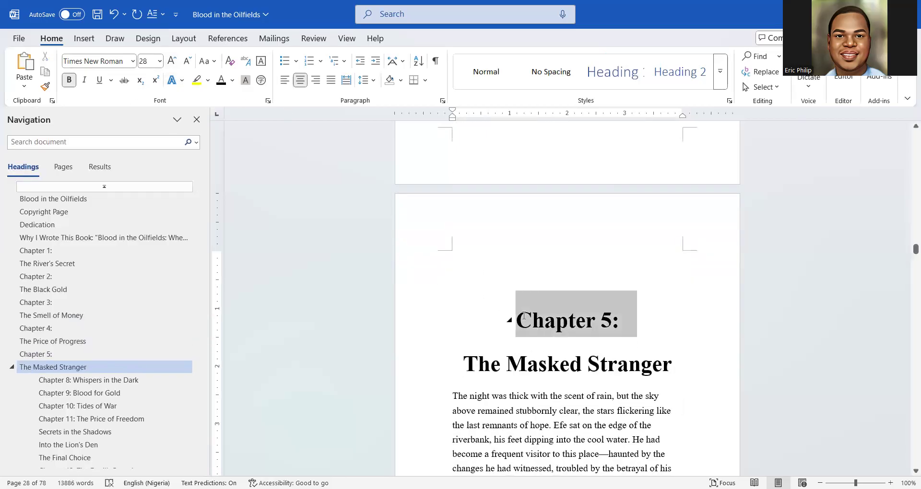
pyautogui.hotkey('ctrl', 'b')
pyautogui.hotkey('ctrl', 'i')
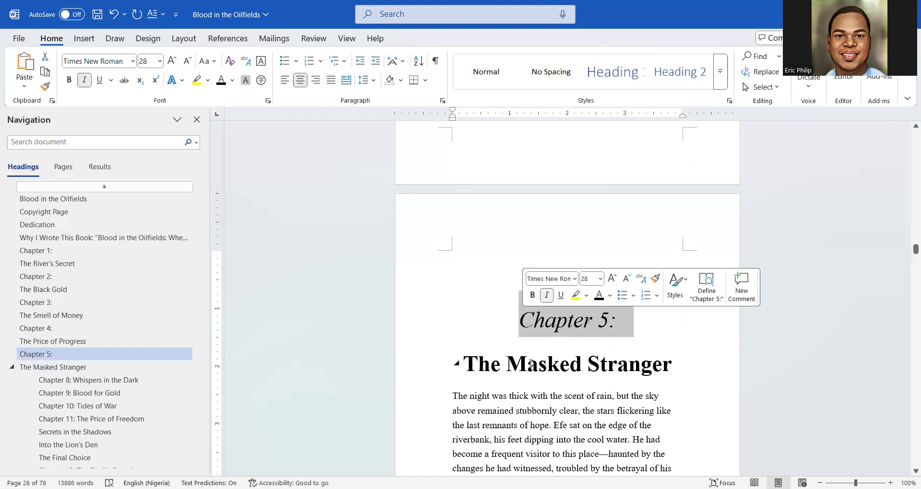
# Add a blank line between 'The Masked Stranger' title and the first body paragraph
pyautogui.click(531, 362)
pyautogui.scroll(-3, 531, 355)
pyautogui.tripleClick(535, 254)
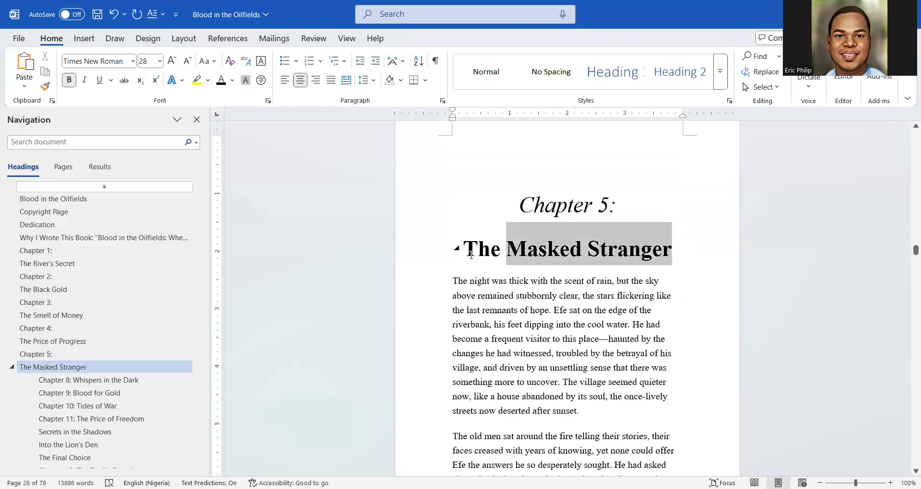
pyautogui.click(475, 295)
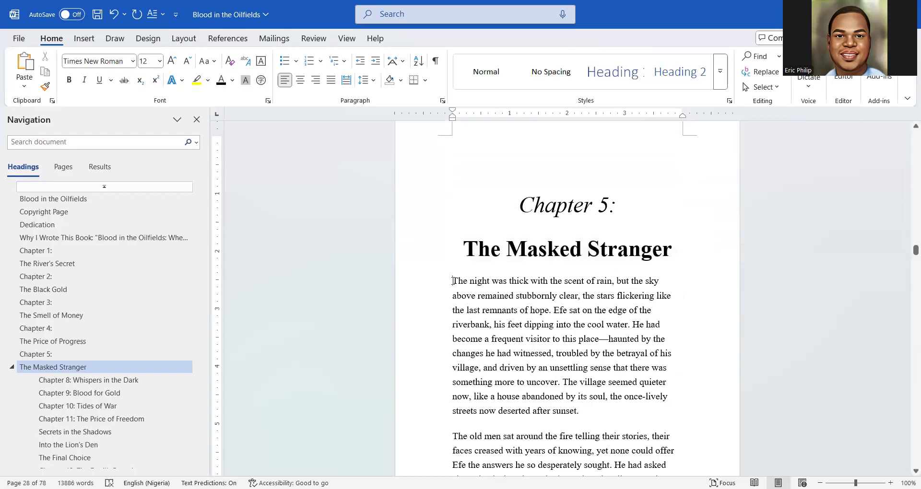
pyautogui.press('Return')
# Justify Chapter 5's body text through its final line 'beginning.'
pyautogui.moveTo(451, 307); pyautogui.dragTo(576, 384)
pyautogui.moveTo(567, 225); pyautogui.dragTo(532, 309)
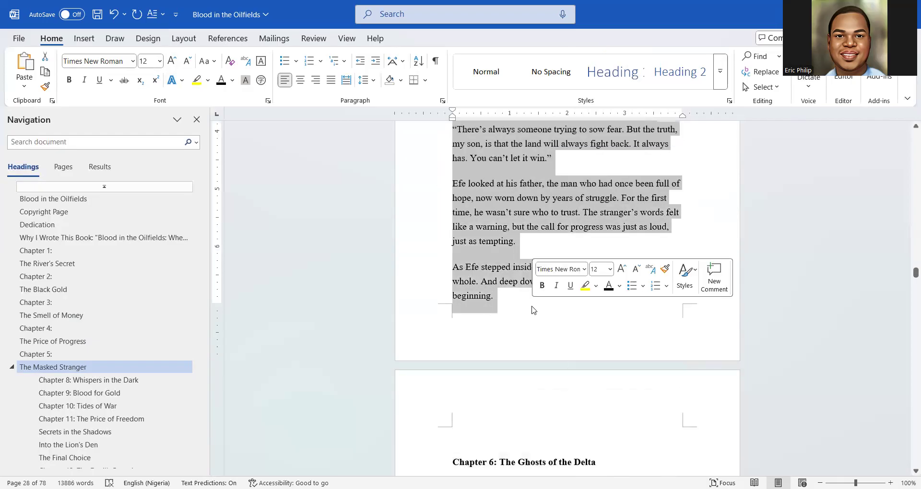
pyautogui.click(331, 80)
pyautogui.scroll(10, 568, 292)
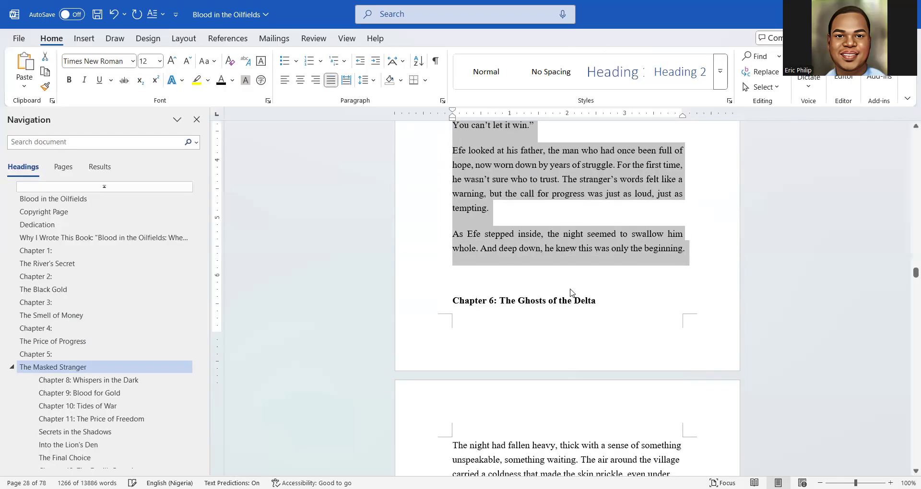
pyautogui.scroll(12, 568, 293)
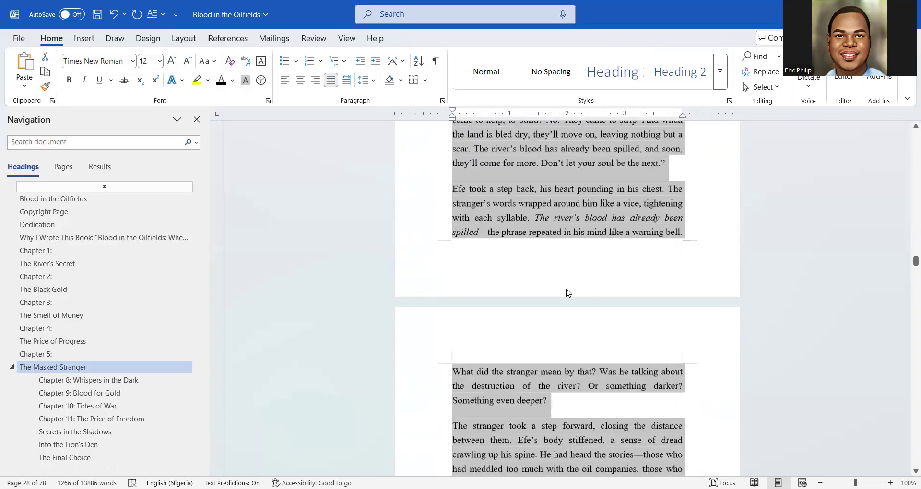
pyautogui.scroll(10, 567, 292)
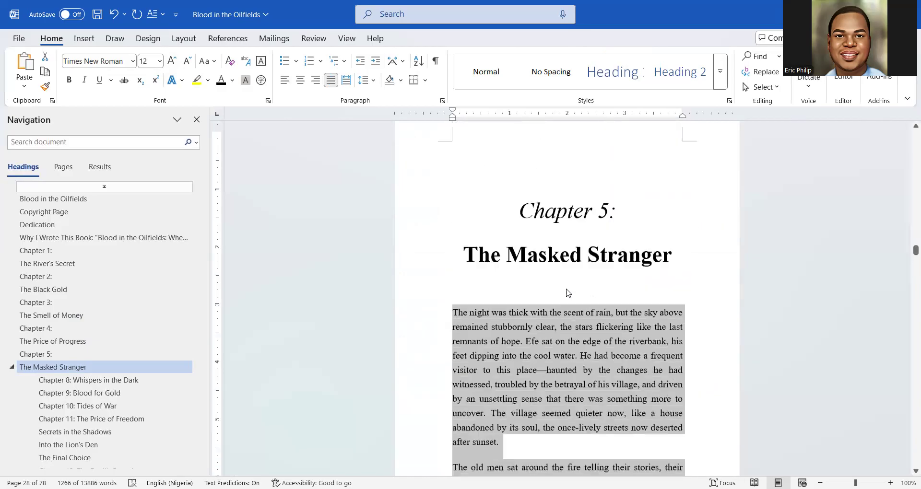
pyautogui.scroll(-2, 567, 293)
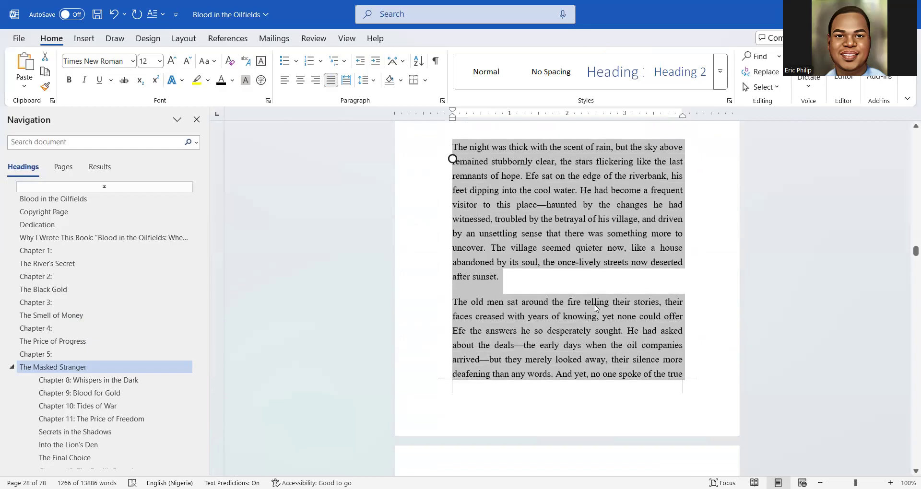
pyautogui.click(453, 158)
# Split the opening paragraph at 'Efe sat on the edge', 'He had become' and 'The village seemed quieter'
pyautogui.click(592, 303)
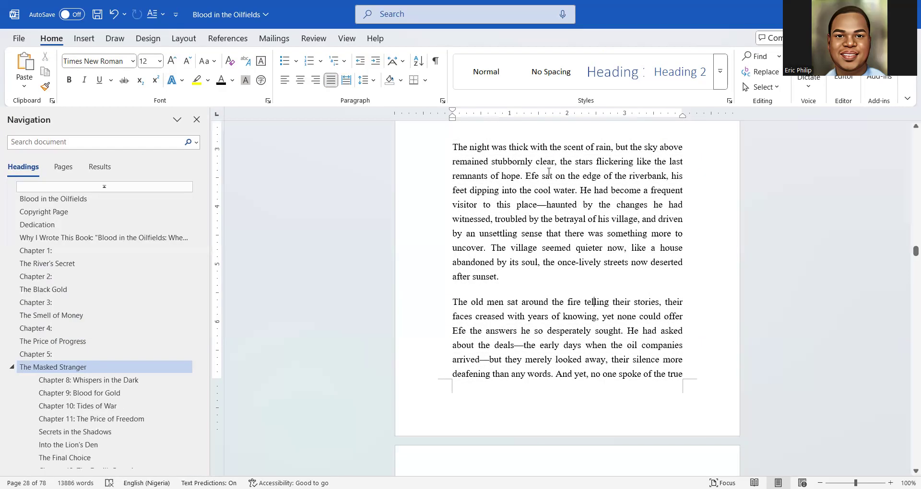
pyautogui.press('Return')
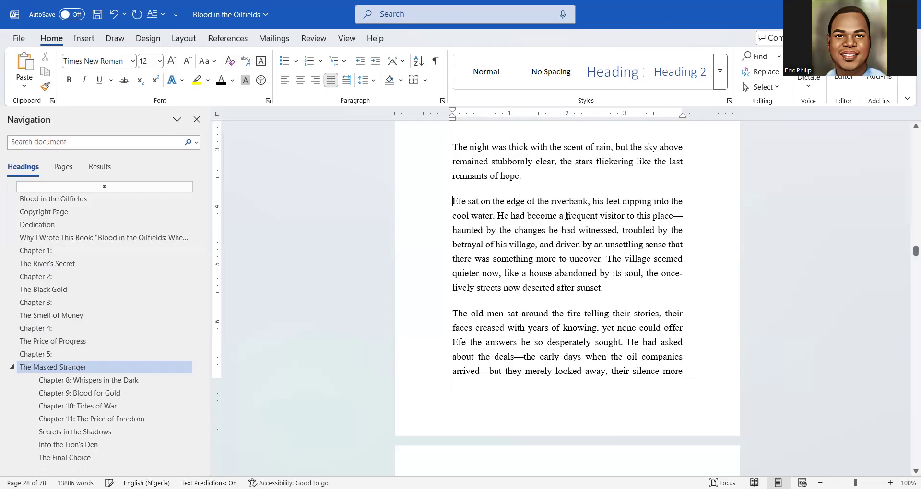
pyautogui.click(499, 215)
pyautogui.press('Return')
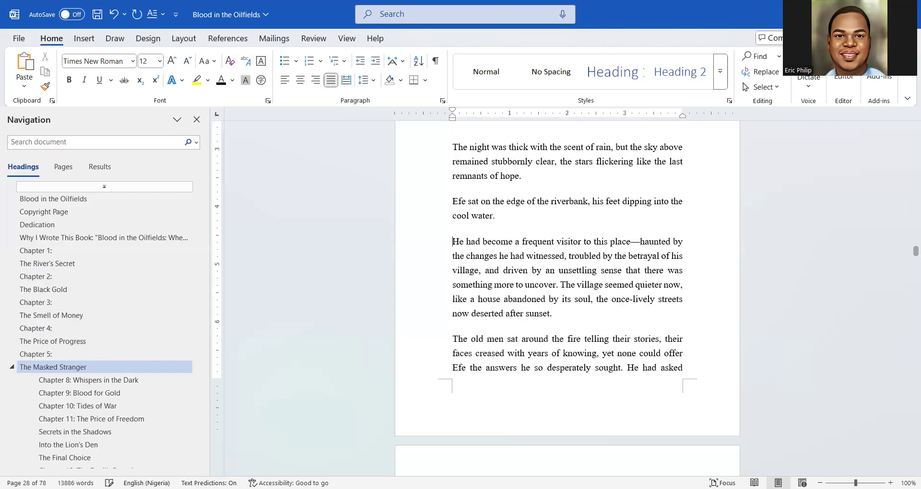
pyautogui.scroll(-3, 527, 255)
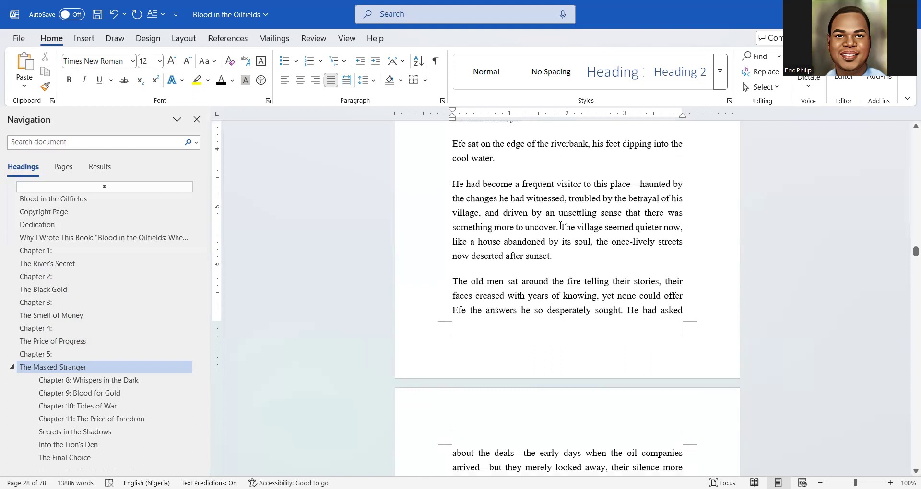
pyautogui.press('Return')
pyautogui.scroll(-10, 559, 251)
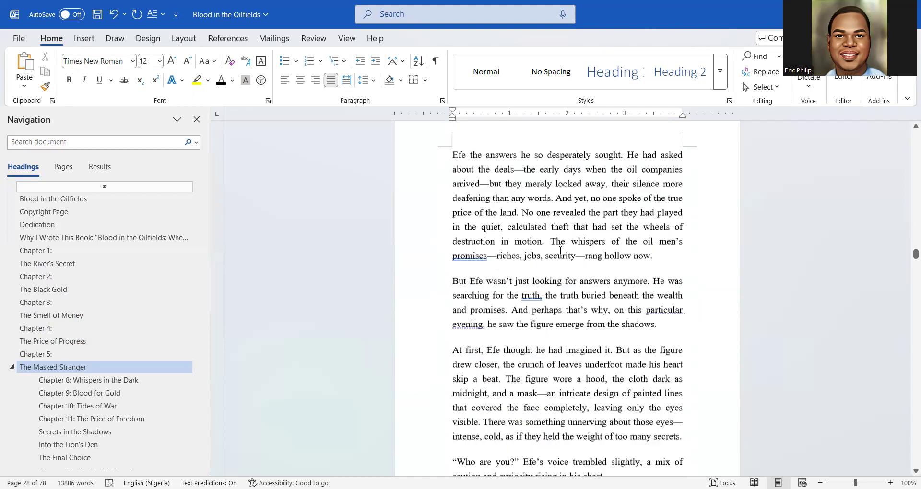
pyautogui.scroll(-5, 531, 291)
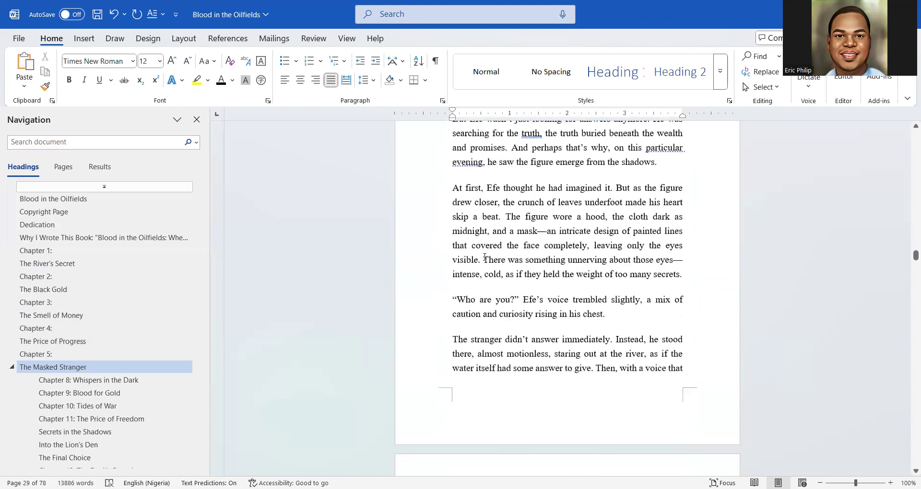
pyautogui.scroll(-10, 499, 278)
pyautogui.scroll(-20, 519, 299)
pyautogui.scroll(-20, 518, 299)
pyautogui.scroll(-15, 519, 299)
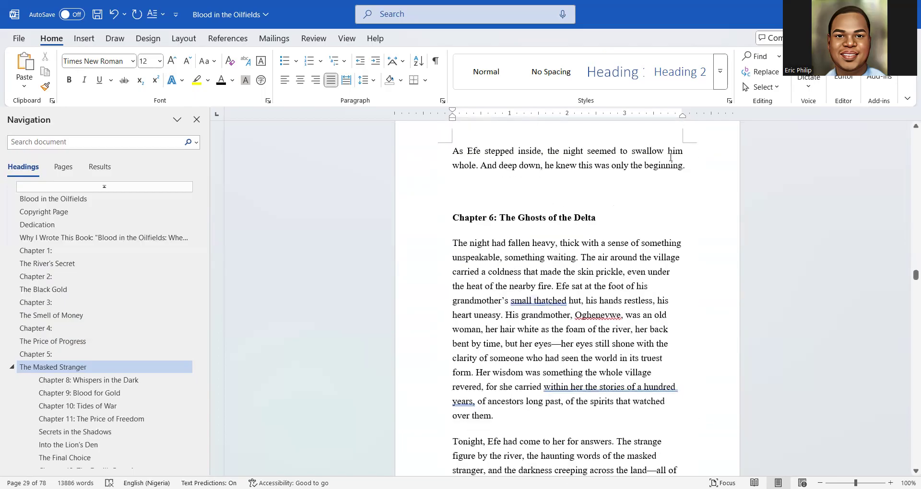
# Insert a page break after 'beginning.' so Chapter 6 starts a fresh page
pyautogui.click(686, 168)
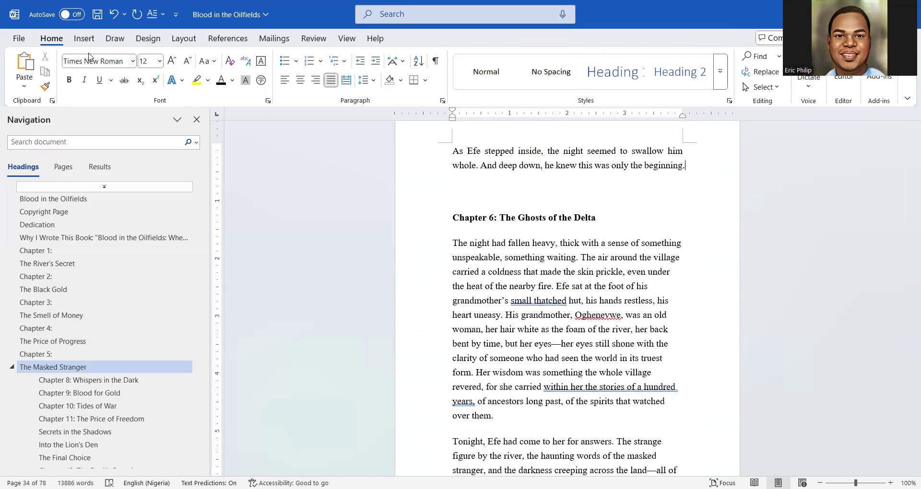
pyautogui.click(82, 40)
pyautogui.click(80, 85)
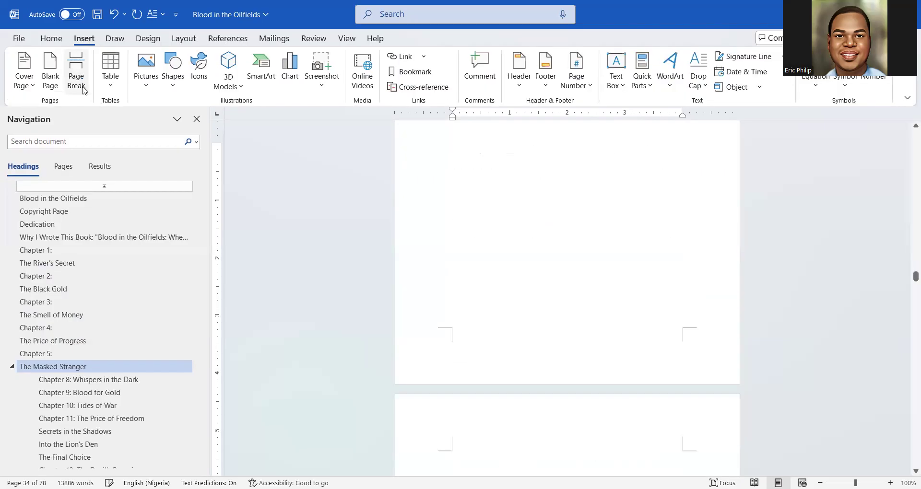
pyautogui.scroll(6, 575, 301)
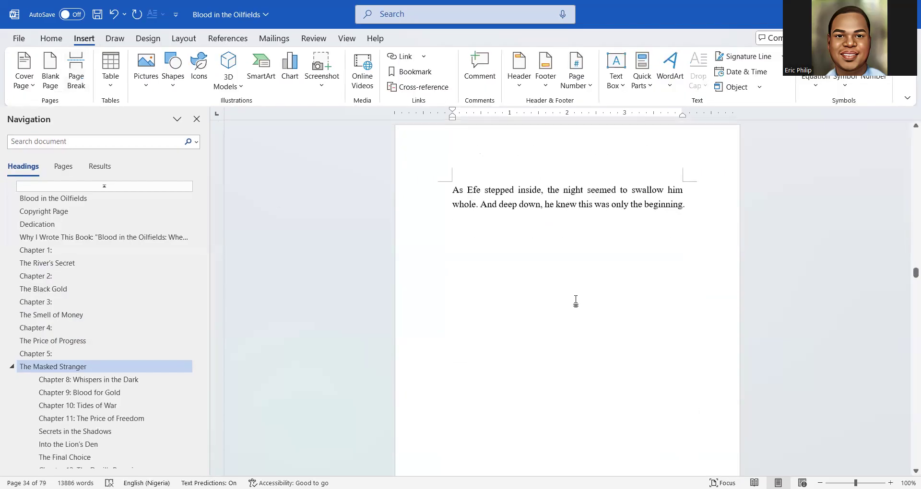
pyautogui.scroll(-3, 577, 301)
pyautogui.scroll(7, 576, 301)
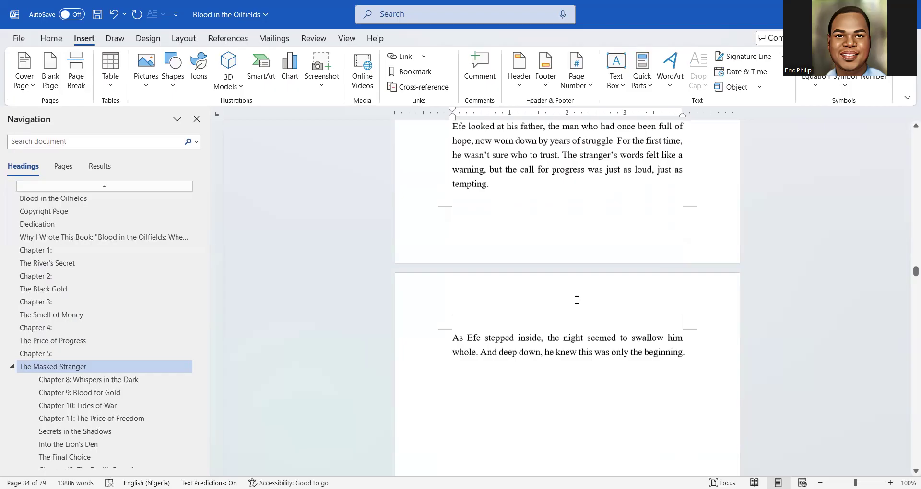
pyautogui.scroll(-10, 573, 301)
pyautogui.scroll(-6, 571, 301)
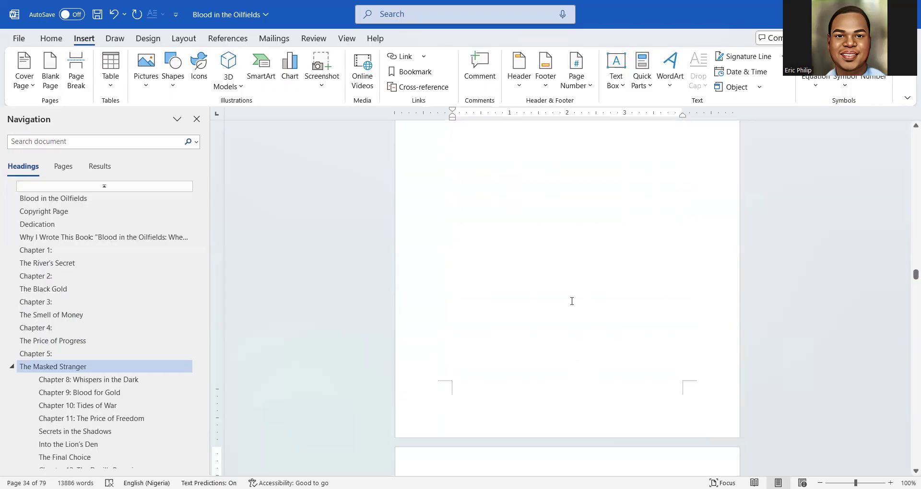
# Make the Chapter 6 heading a centred, black Heading 1 at 28 pt
pyautogui.moveTo(601, 277); pyautogui.dragTo(444, 277)
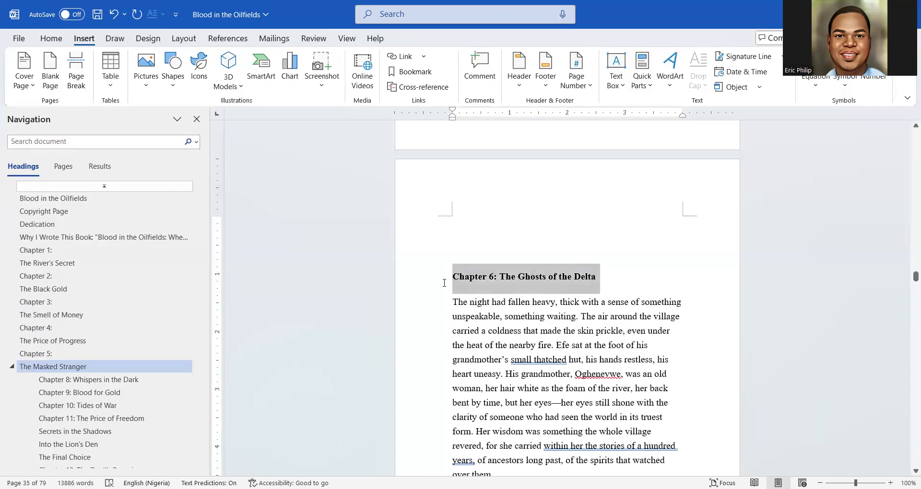
pyautogui.click(46, 43)
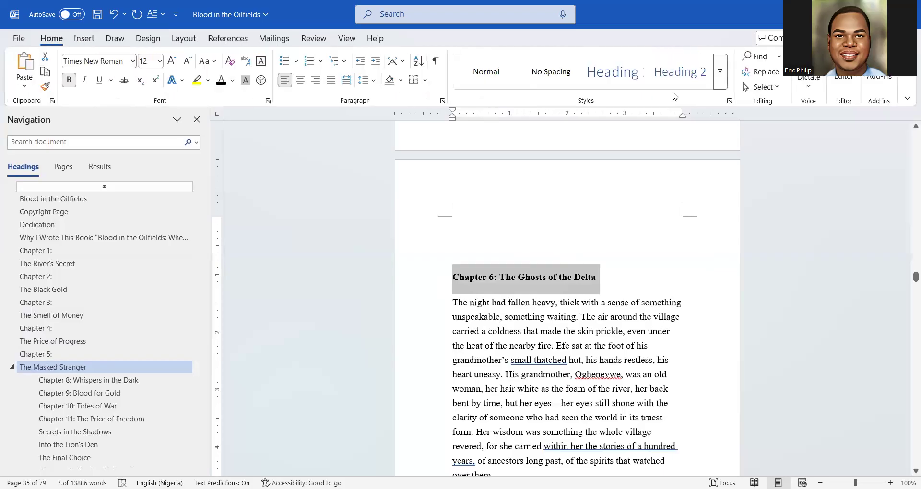
pyautogui.click(613, 72)
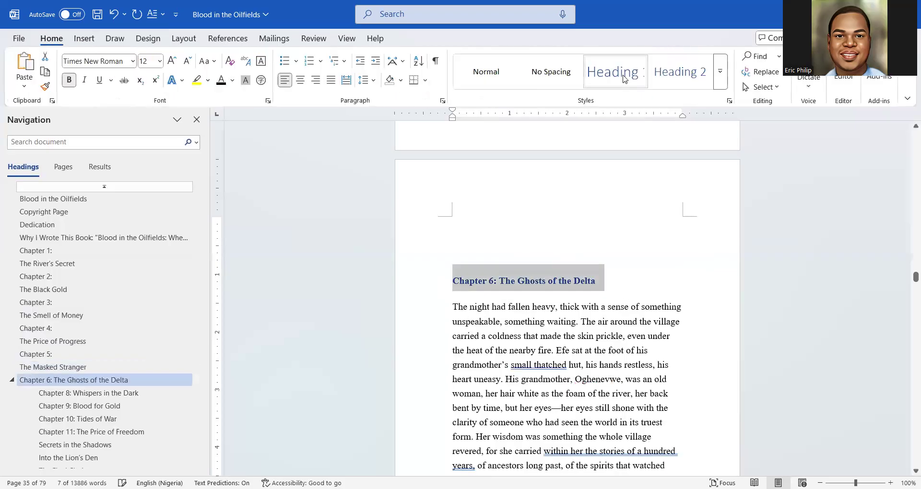
pyautogui.click(301, 80)
pyautogui.click(168, 63)
pyautogui.click(168, 62)
pyautogui.click(168, 62)
pyautogui.click(168, 62)
pyautogui.click(168, 63)
pyautogui.click(168, 63)
pyautogui.click(168, 63)
pyautogui.click(168, 62)
pyautogui.click(169, 63)
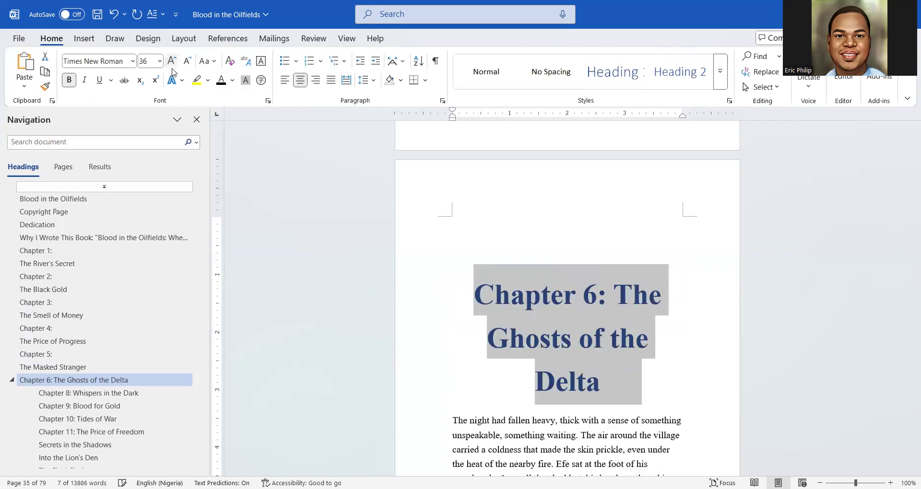
pyautogui.click(187, 62)
pyautogui.click(221, 80)
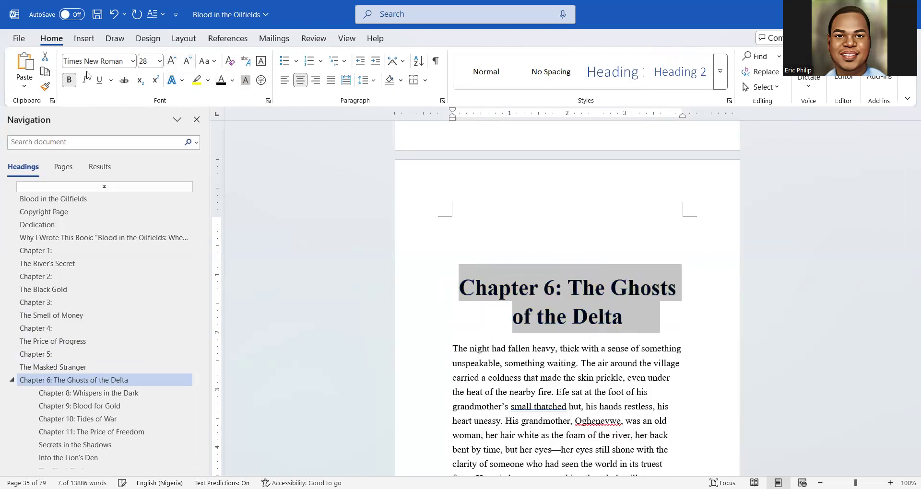
# Move 'The Ghosts of the Delta' to its own line and make 'Chapter 6:' unbolded and italic
pyautogui.click(575, 283)
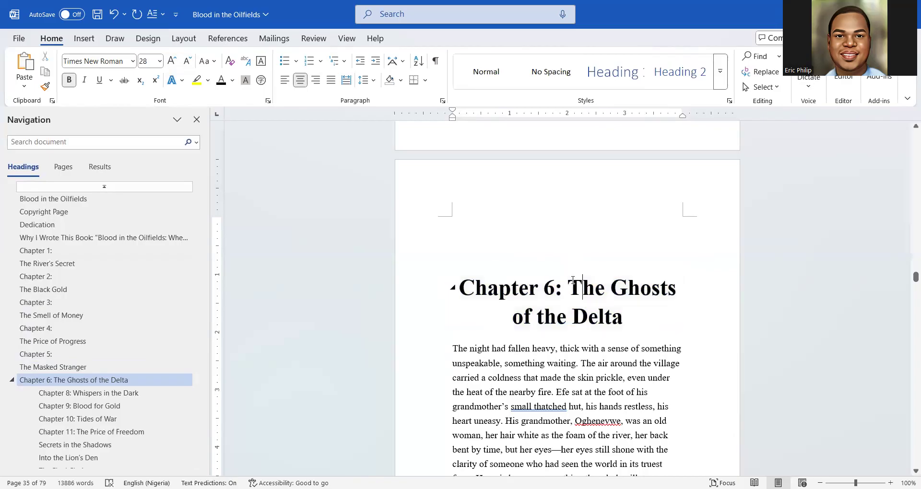
pyautogui.press('Return')
pyautogui.moveTo(656, 294); pyautogui.dragTo(509, 287)
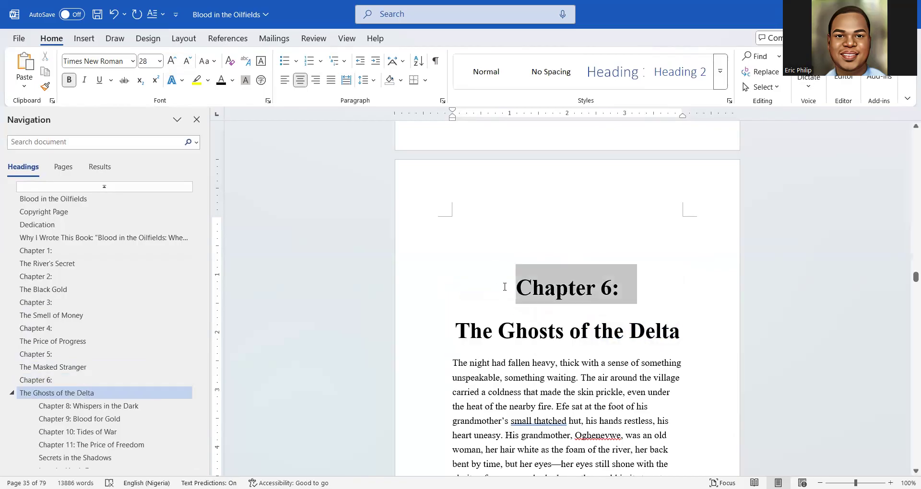
pyautogui.click(514, 267)
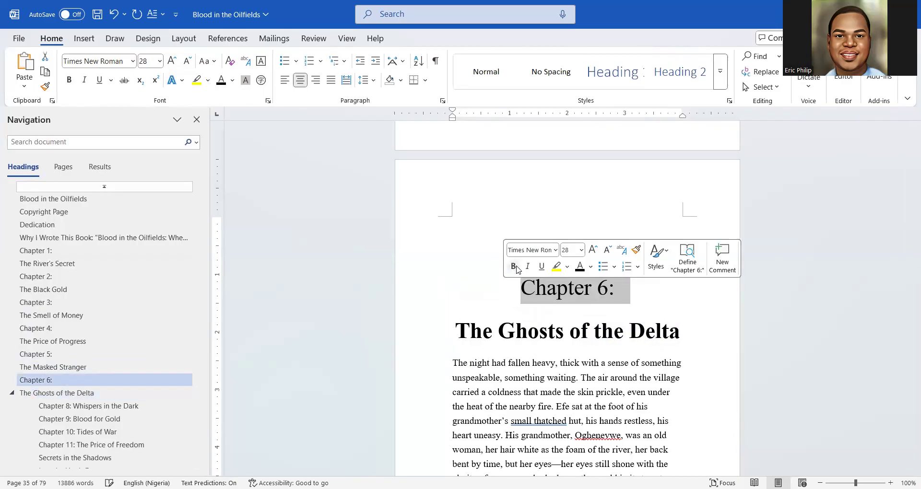
pyautogui.hotkey('ctrl', 'i')
pyautogui.click(526, 344)
pyautogui.scroll(-1, 526, 343)
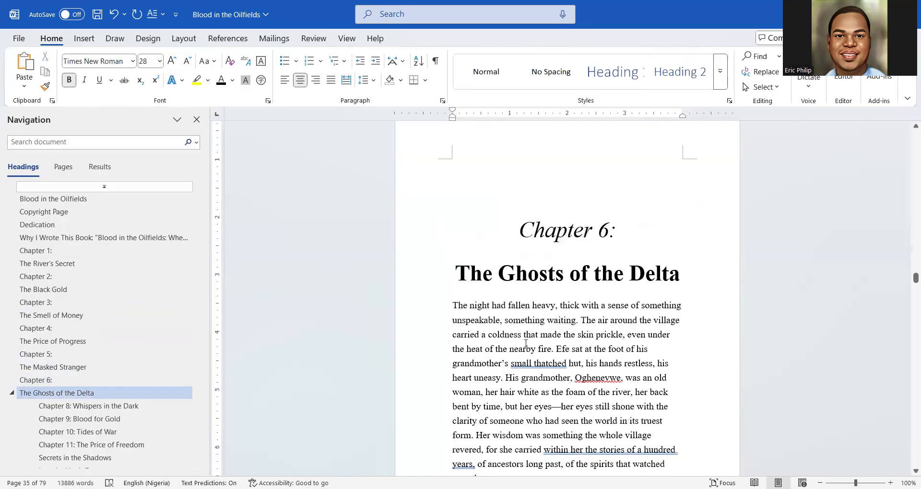
pyautogui.scroll(-3, 453, 159)
# Add a blank line above Chapter 6's opening paragraph and make its first letter T a dropped capital
pyautogui.click(454, 163)
pyautogui.press('Return')
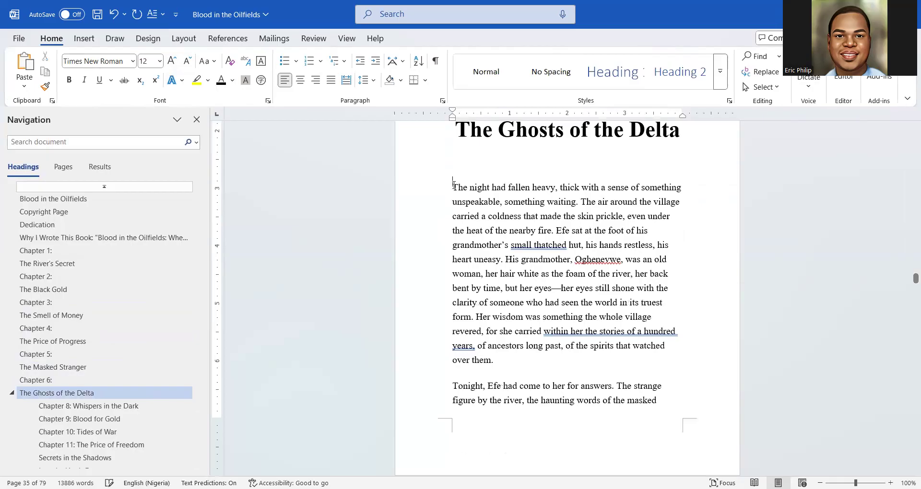
pyautogui.hotkey('shift', 'Right')
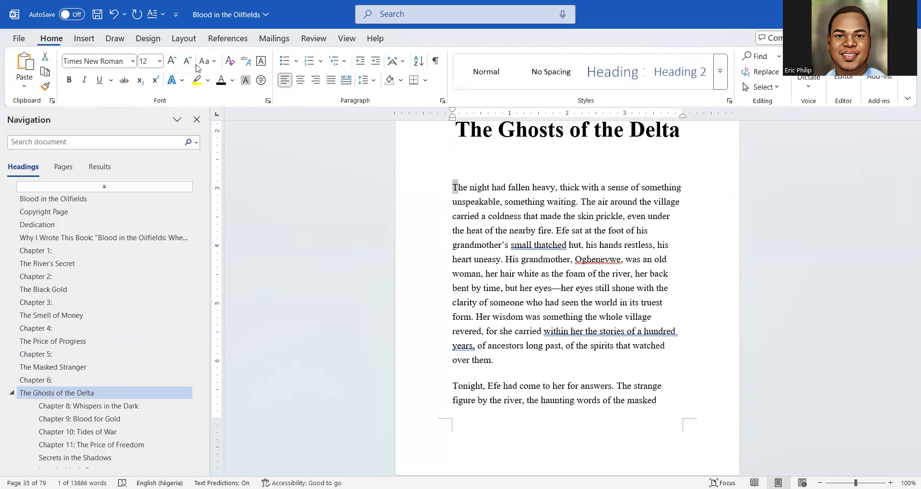
pyautogui.click(84, 40)
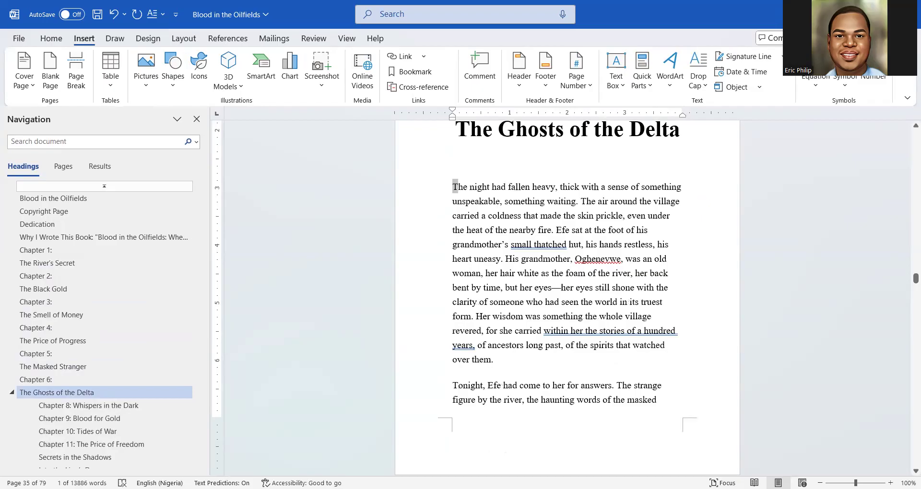
pyautogui.scroll(-15, 588, 408)
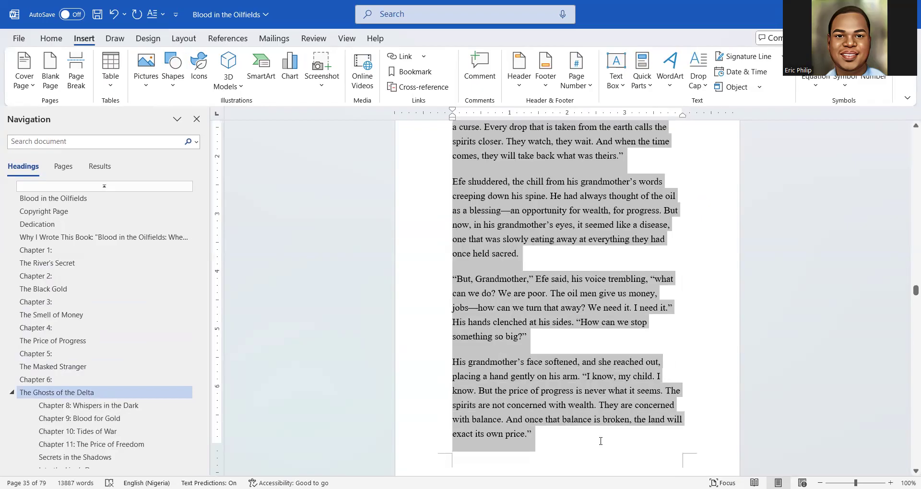
pyautogui.scroll(-10, 600, 432)
pyautogui.scroll(-10, 596, 335)
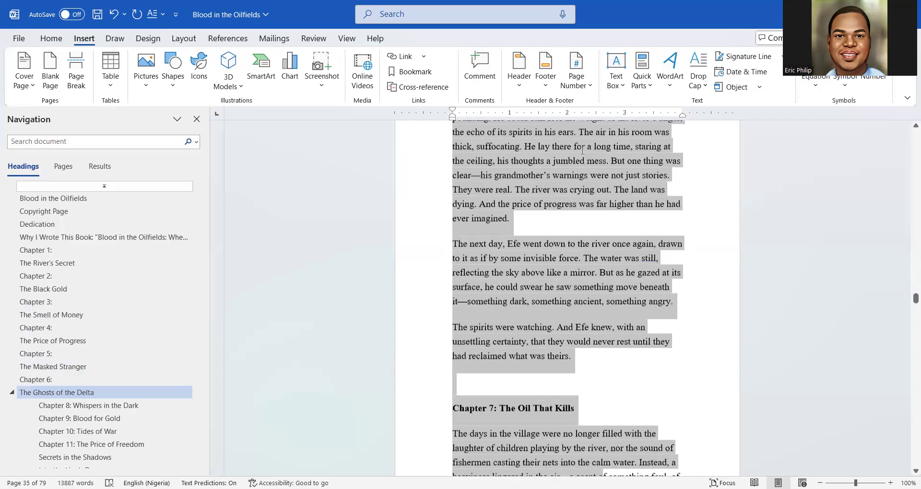
pyautogui.scroll(-5, 557, 146)
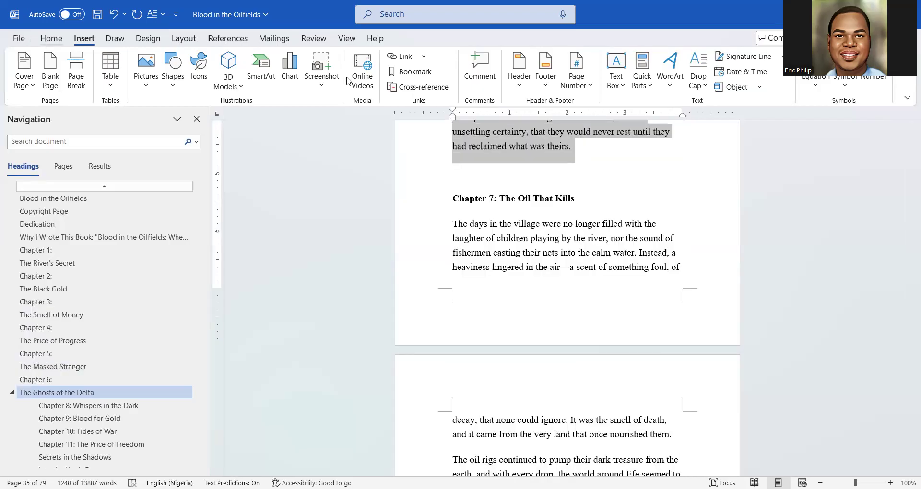
# Justify the Chapter 6 body text through to the chapter's end
pyautogui.click(51, 39)
pyautogui.click(331, 80)
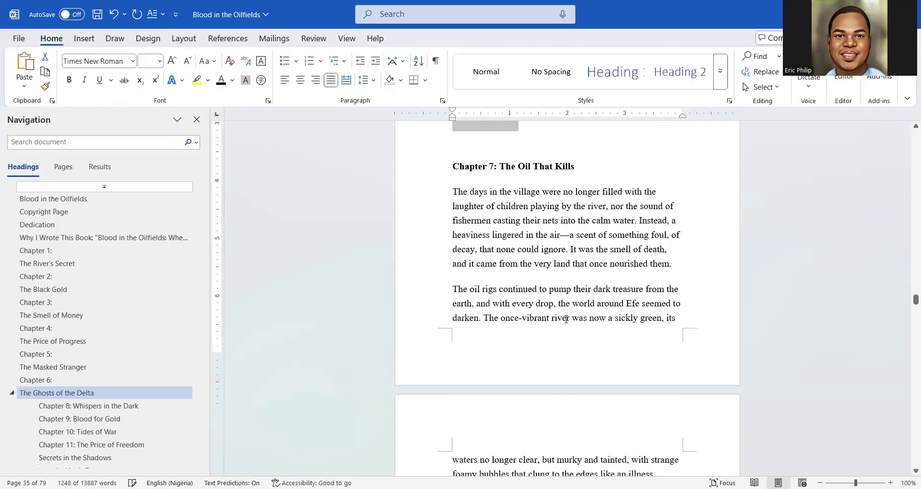
pyautogui.scroll(1, 566, 319)
pyautogui.scroll(-3, 566, 319)
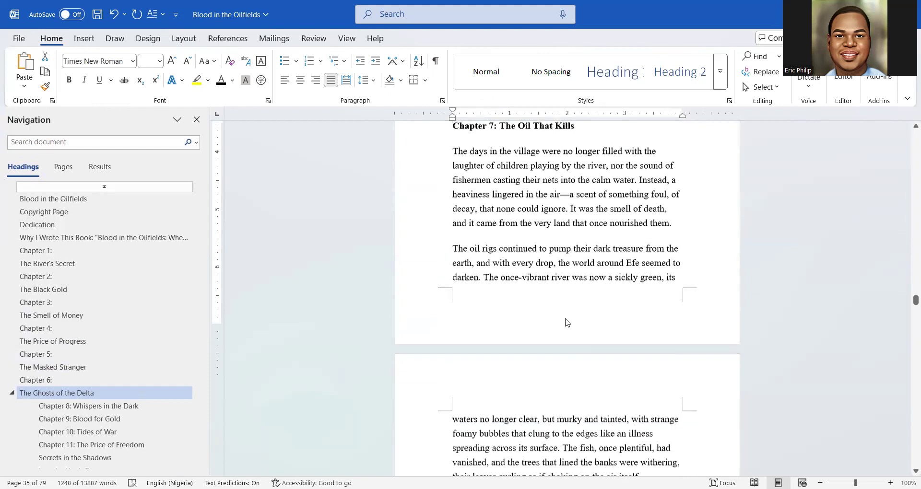
pyautogui.scroll(13, 566, 322)
pyautogui.scroll(11, 565, 320)
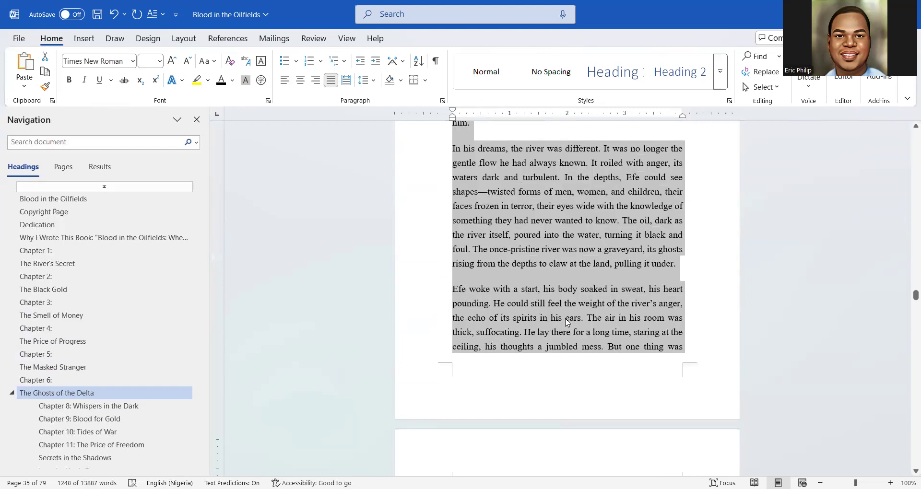
pyautogui.scroll(15, 566, 320)
pyautogui.scroll(3, 566, 320)
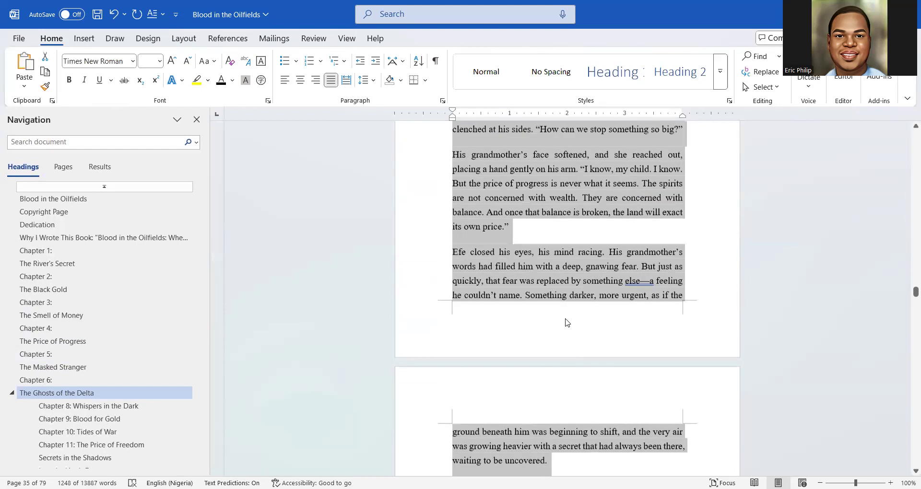
pyautogui.scroll(12, 567, 323)
pyautogui.scroll(14, 566, 322)
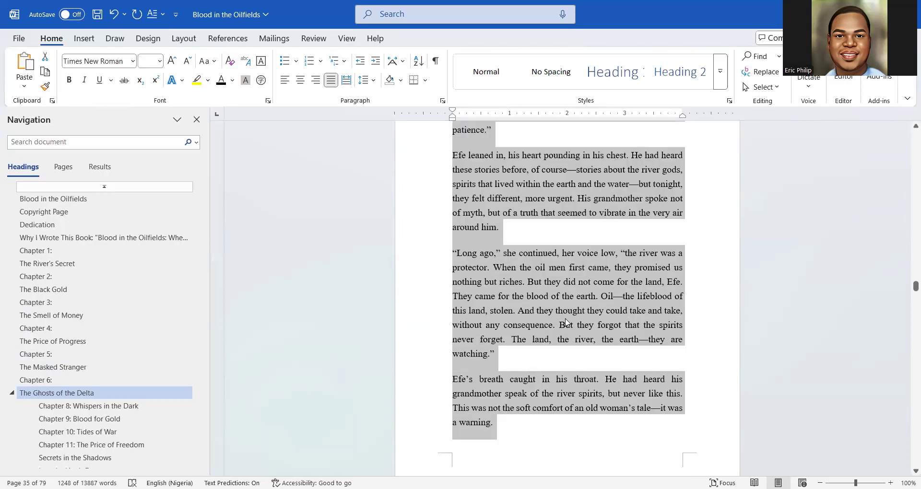
pyautogui.scroll(5, 565, 322)
pyautogui.scroll(8, 567, 322)
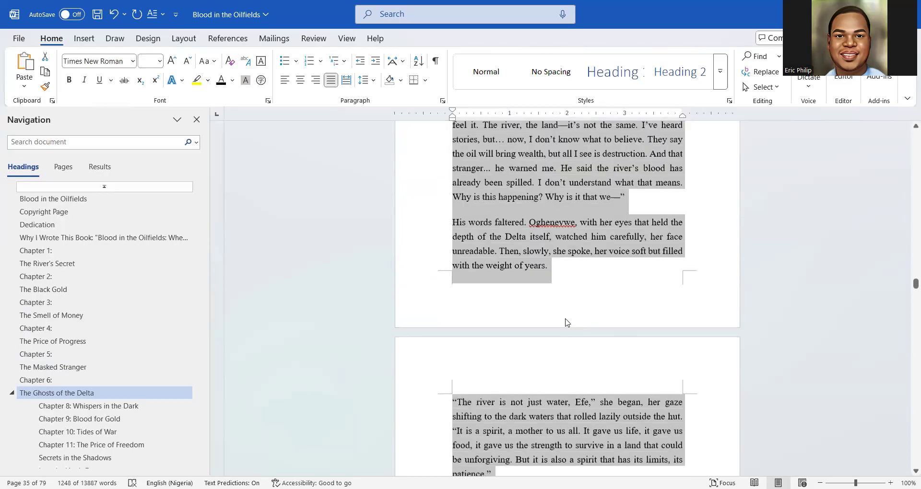
pyautogui.scroll(8, 566, 322)
pyautogui.scroll(18, 566, 322)
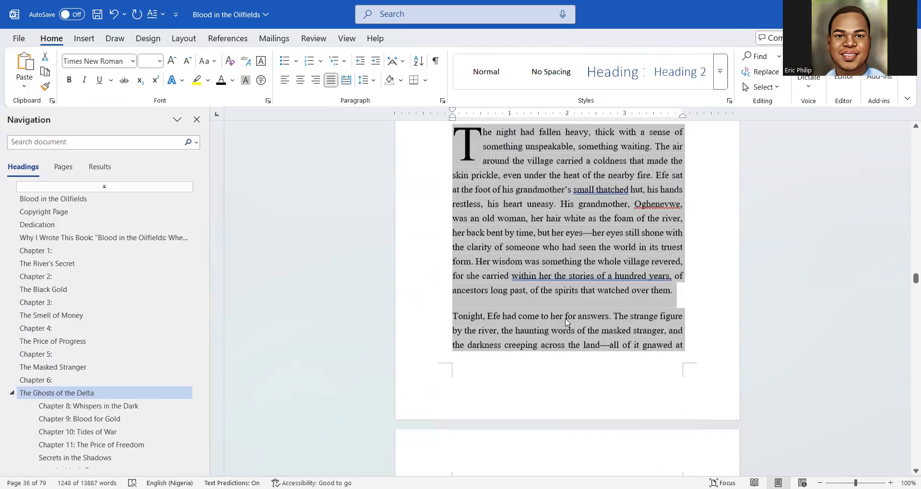
pyautogui.scroll(5, 567, 322)
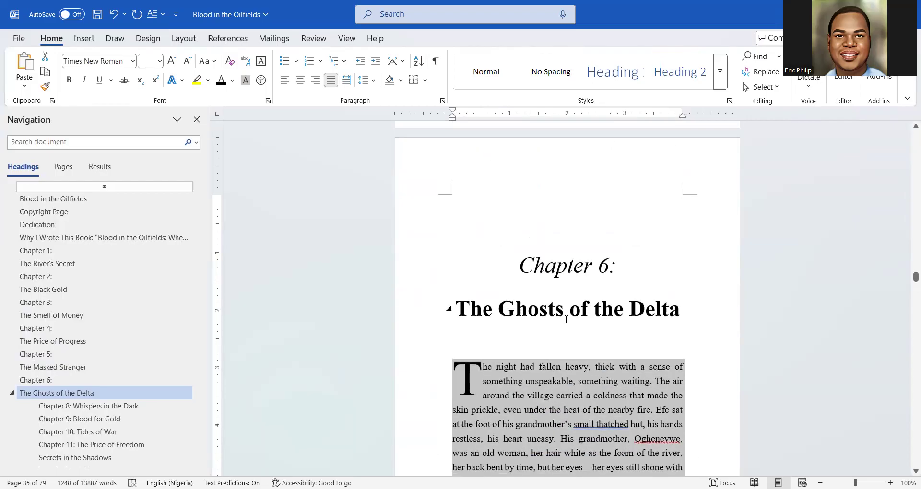
pyautogui.scroll(-2, 595, 317)
# Insert a page break after Chapter 6's closing line 'what was theirs.' so Chapter 7 starts a new page
pyautogui.click(593, 320)
pyautogui.scroll(-15, 593, 320)
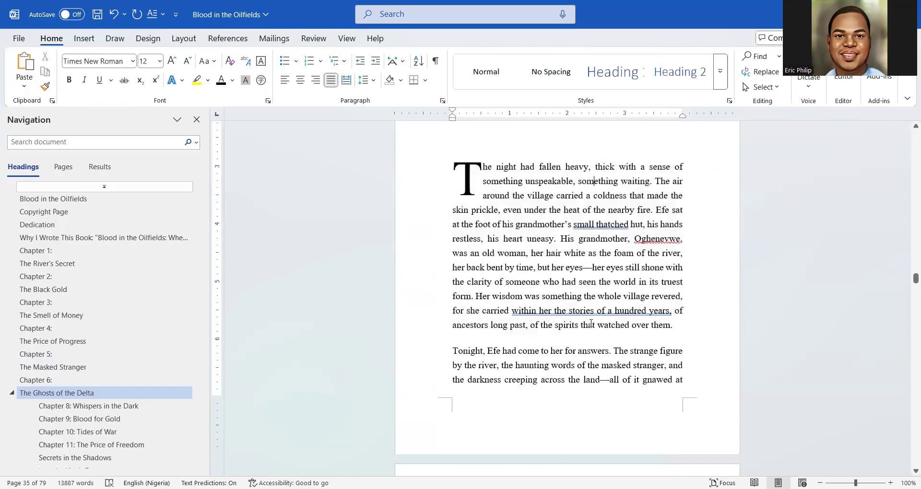
pyautogui.scroll(-20, 591, 323)
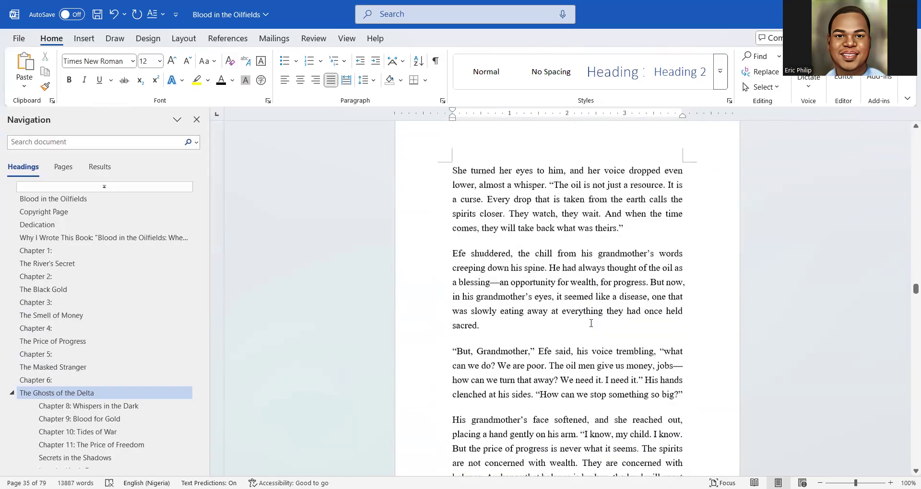
pyautogui.scroll(7, 530, 331)
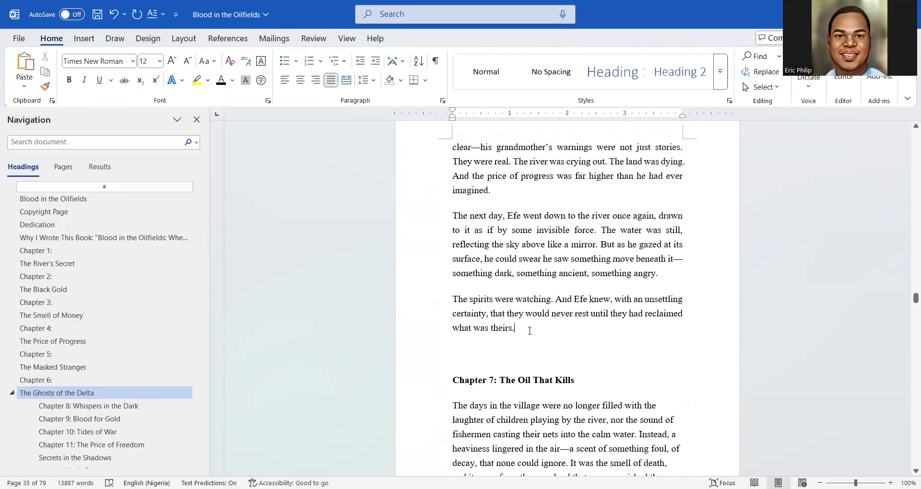
pyautogui.click(84, 38)
pyautogui.click(76, 72)
pyautogui.scroll(-3, 608, 394)
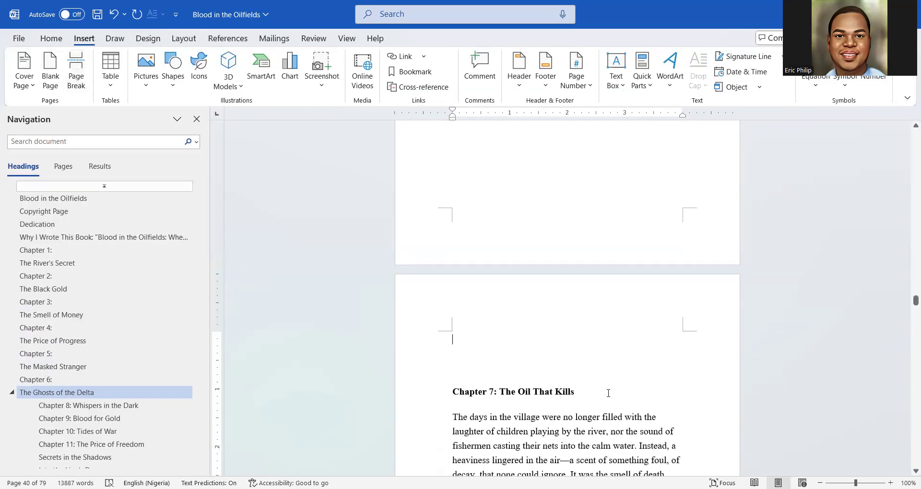
pyautogui.moveTo(608, 393); pyautogui.dragTo(450, 392)
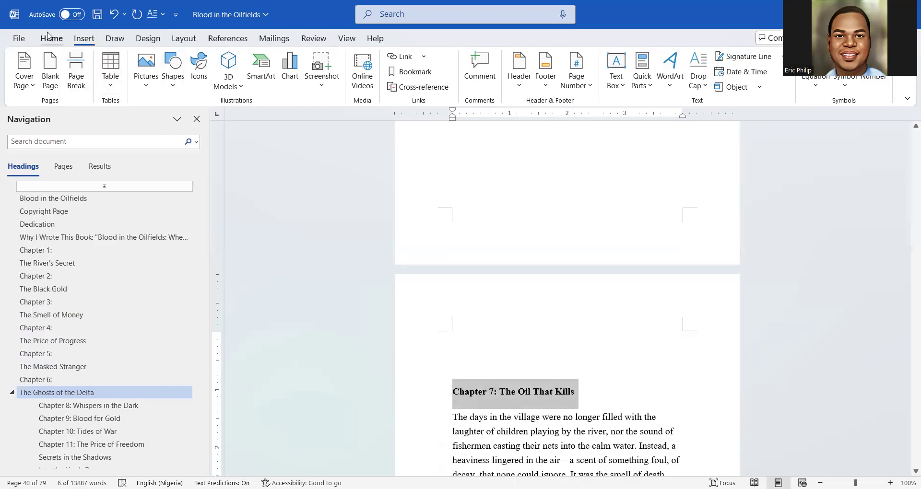
# Make the Chapter 7 title a centered, black, 28 pt Heading 1
pyautogui.click(49, 38)
pyautogui.click(612, 72)
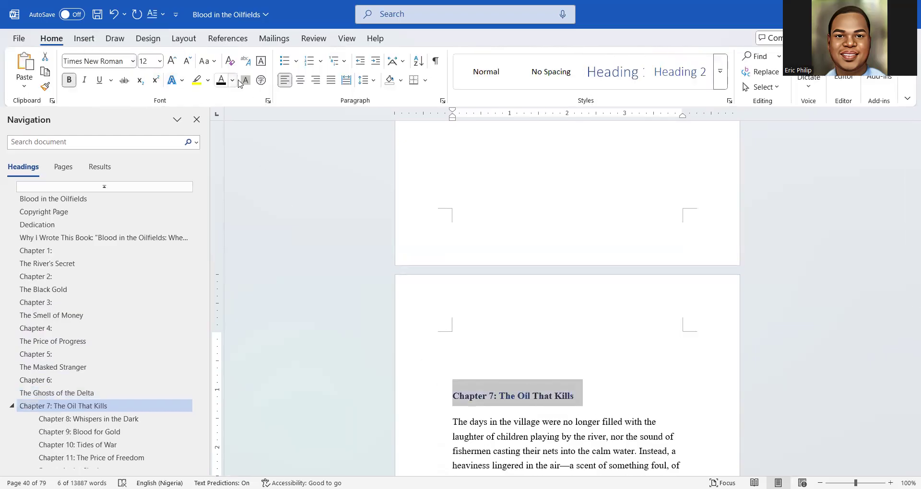
pyautogui.click(301, 82)
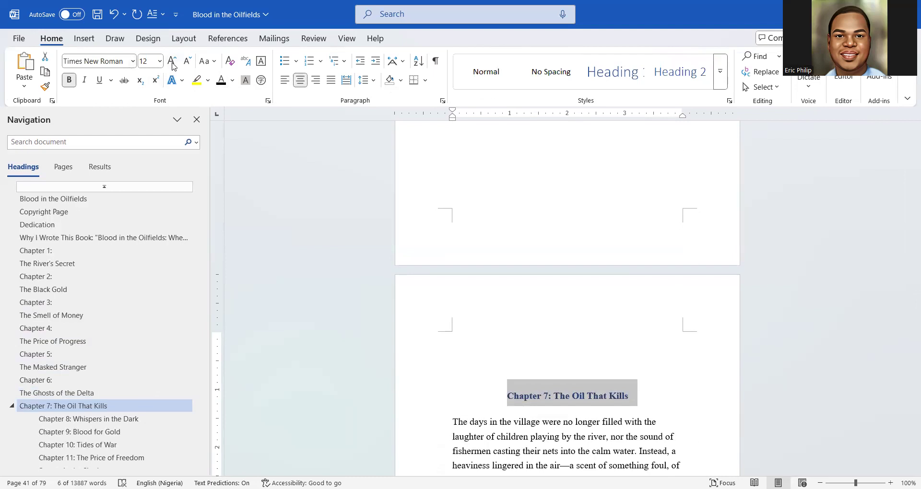
pyautogui.click(171, 61)
pyautogui.click(171, 62)
pyautogui.click(171, 61)
pyautogui.click(171, 61)
pyautogui.click(172, 61)
pyautogui.click(171, 62)
pyautogui.click(171, 61)
pyautogui.click(172, 62)
pyautogui.click(221, 80)
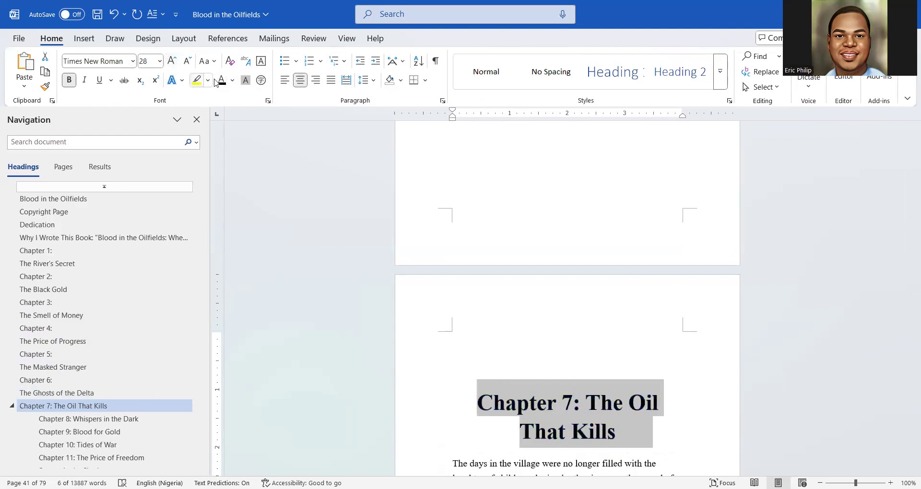
# Split the heading before 'The Oil That Kills' and make 'Chapter 7:' italic and not bold
pyautogui.click(587, 411)
pyautogui.press('Return')
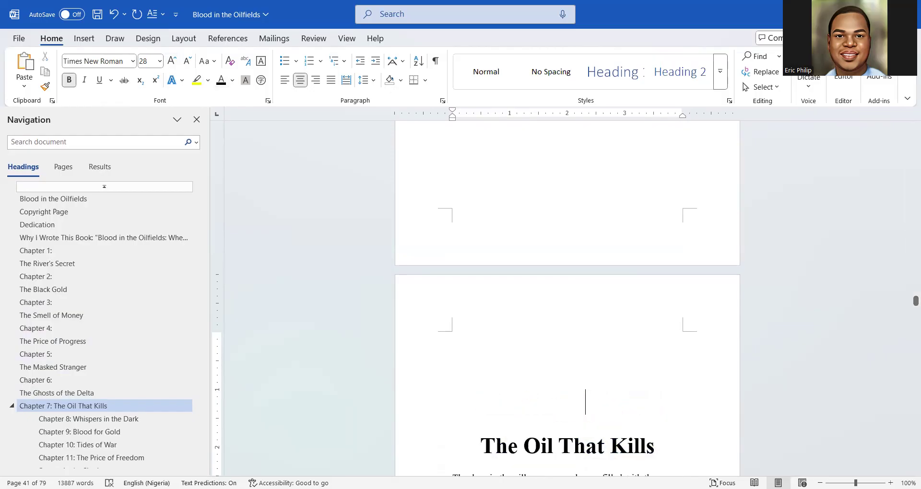
pyautogui.scroll(-2, 628, 349)
pyautogui.moveTo(623, 323); pyautogui.dragTo(532, 301)
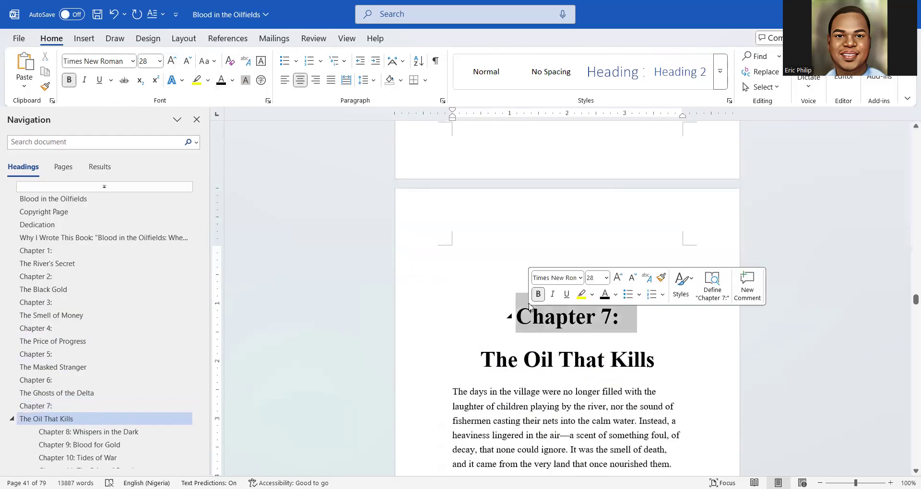
pyautogui.click(552, 294)
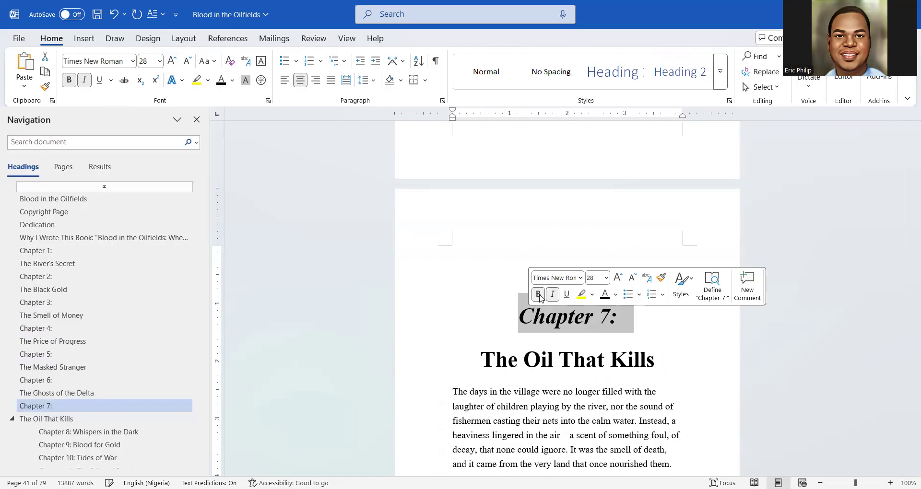
pyautogui.click(537, 294)
pyautogui.moveTo(447, 395); pyautogui.dragTo(509, 403)
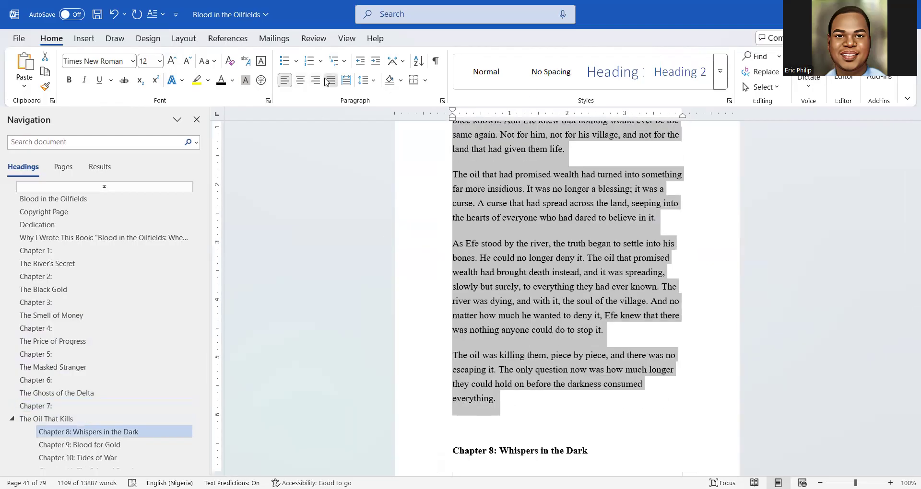
# Justify the Chapter 7 body text
pyautogui.click(330, 79)
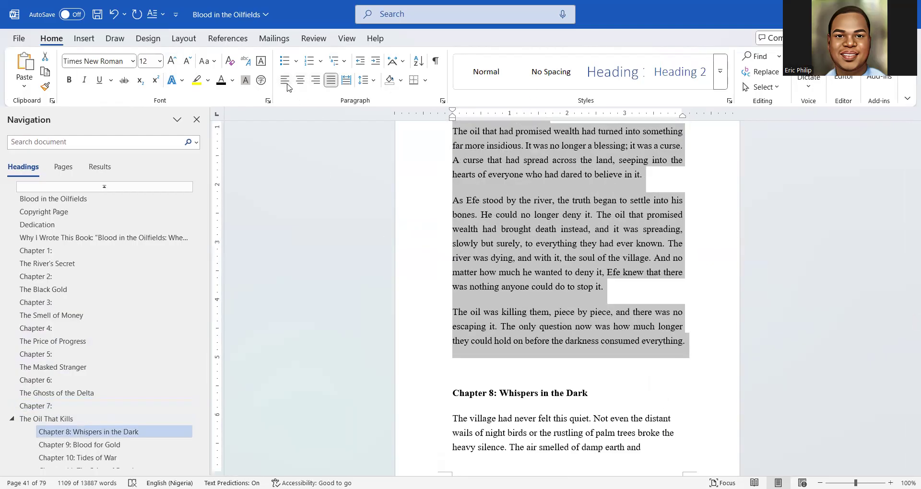
pyautogui.scroll(6, 577, 305)
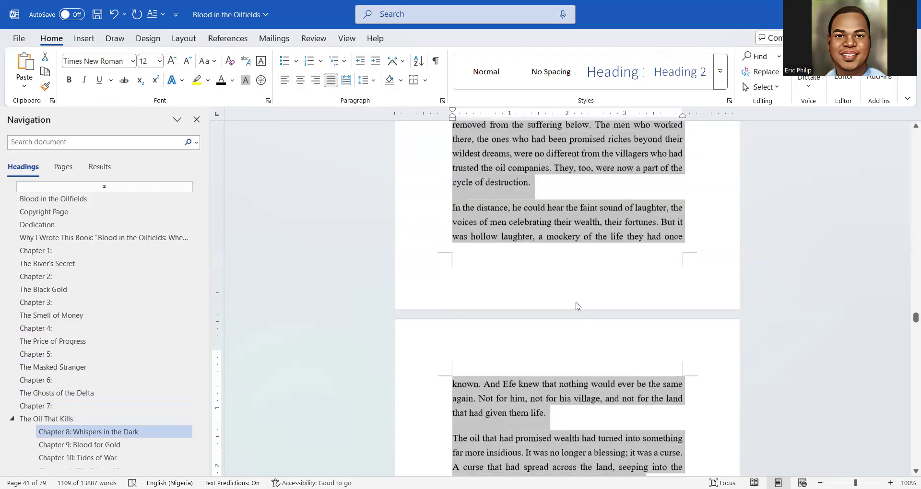
pyautogui.scroll(20, 578, 306)
pyautogui.scroll(2, 576, 306)
pyautogui.scroll(-2, 575, 307)
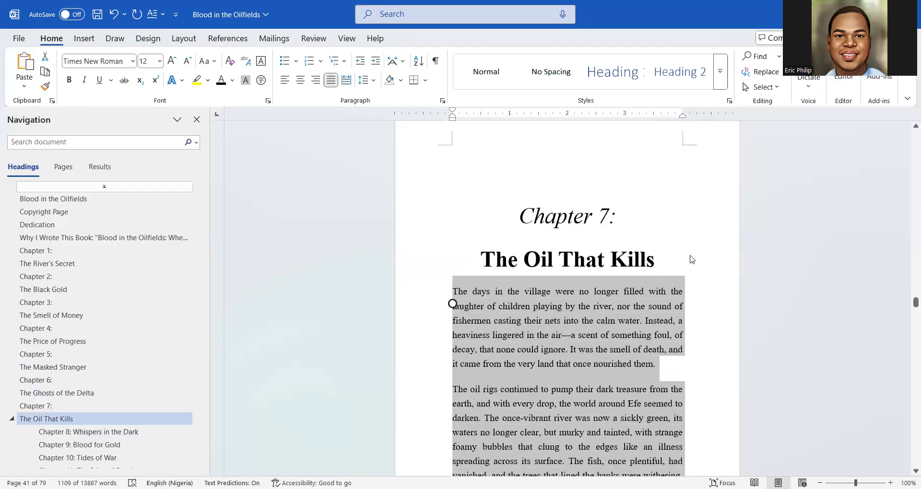
# Give Chapter 7's opening paragraph a dropped capital T and insert a page break before Chapter 8
pyautogui.click(669, 261)
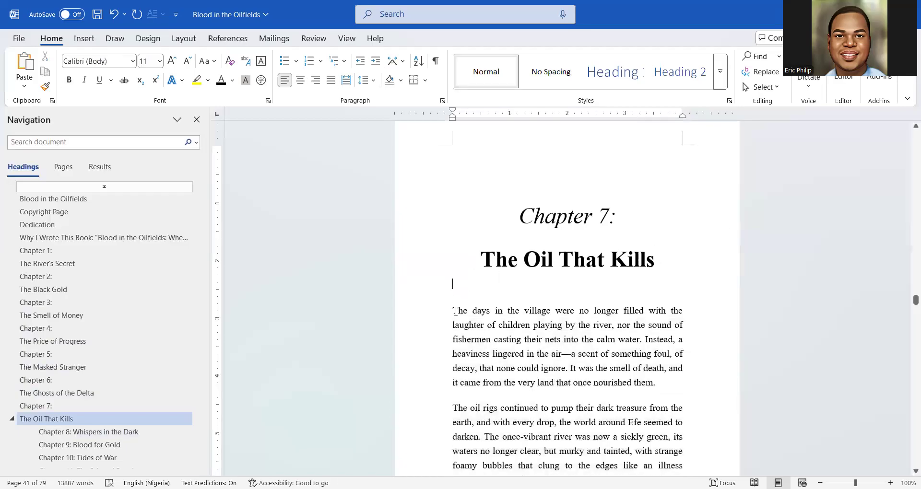
pyautogui.moveTo(453, 311); pyautogui.dragTo(459, 311)
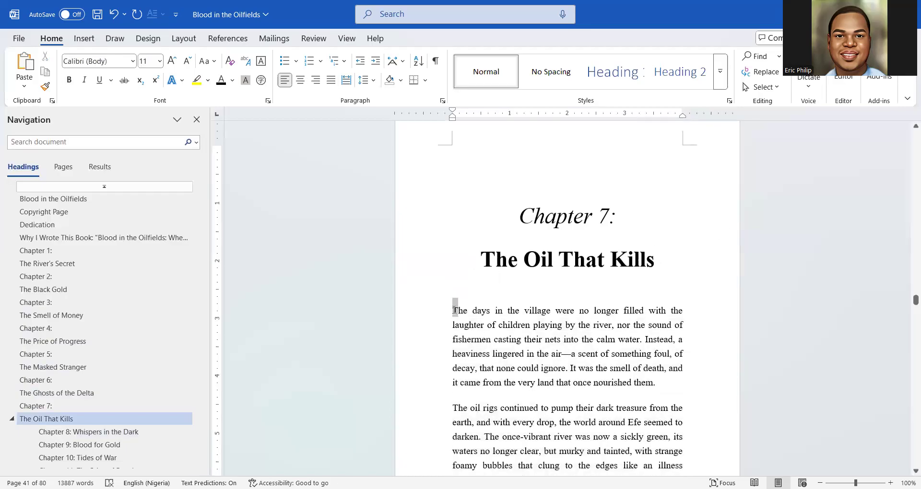
pyautogui.click(88, 40)
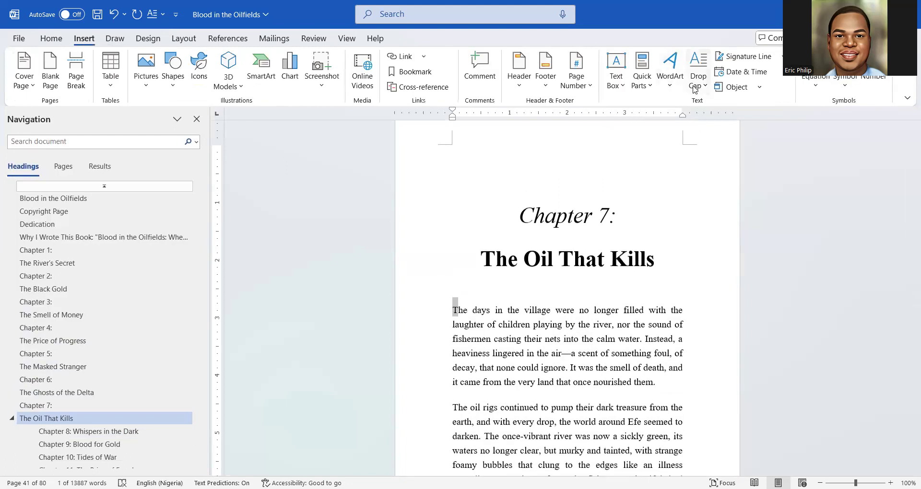
pyautogui.scroll(-5, 508, 302)
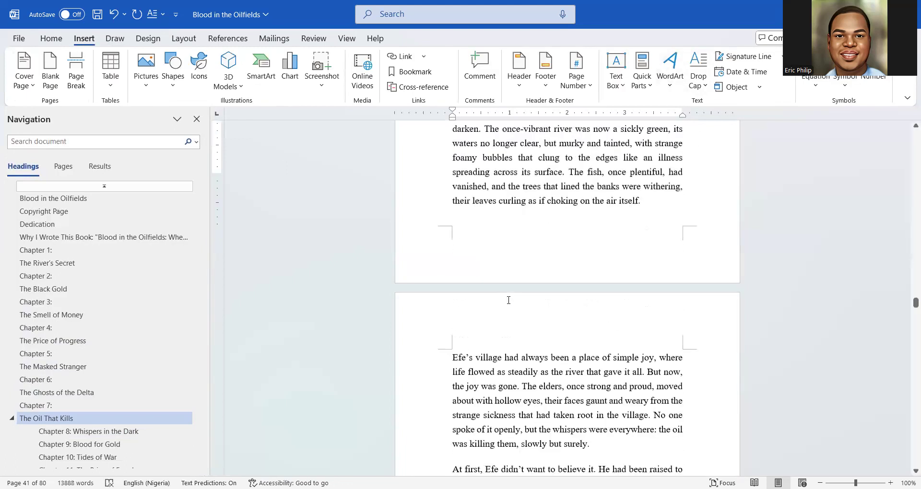
pyautogui.scroll(-15, 508, 302)
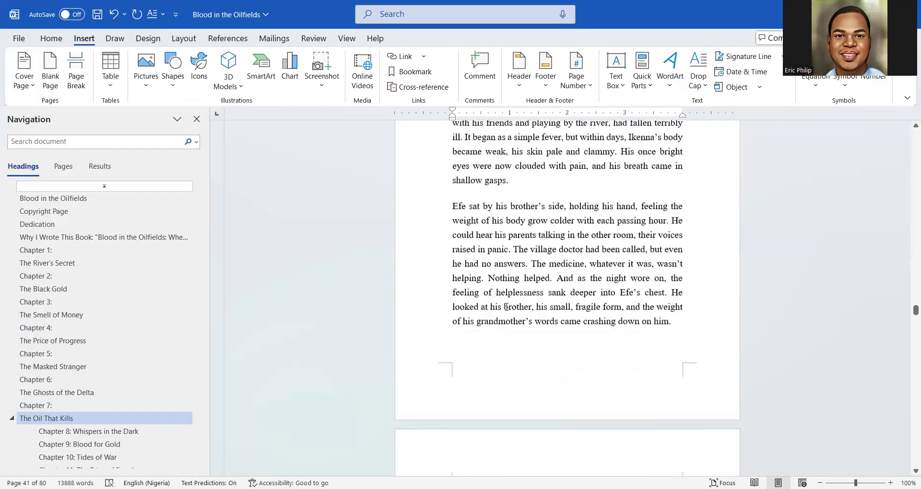
pyautogui.scroll(-15, 507, 310)
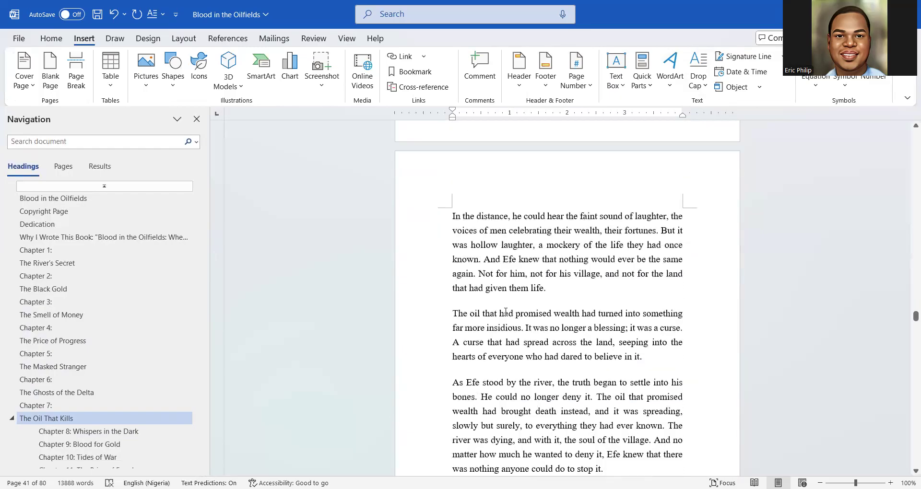
pyautogui.scroll(-1, 509, 274)
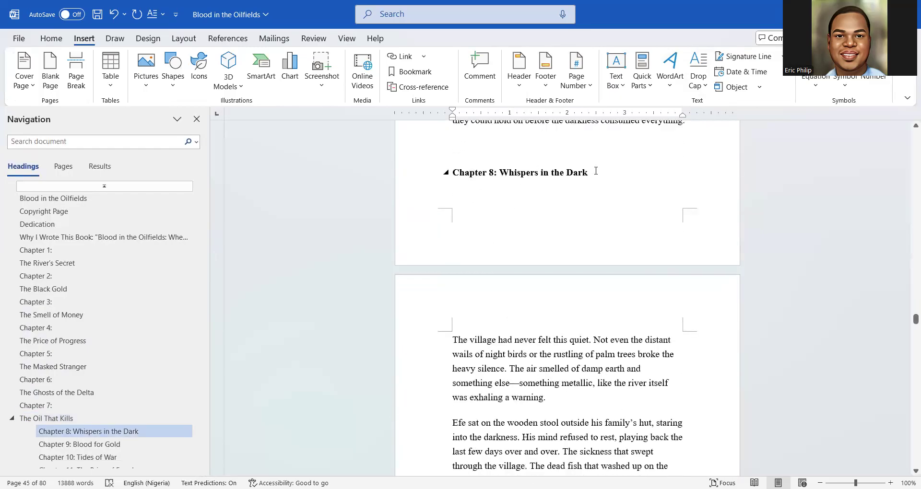
pyautogui.scroll(1, 454, 151)
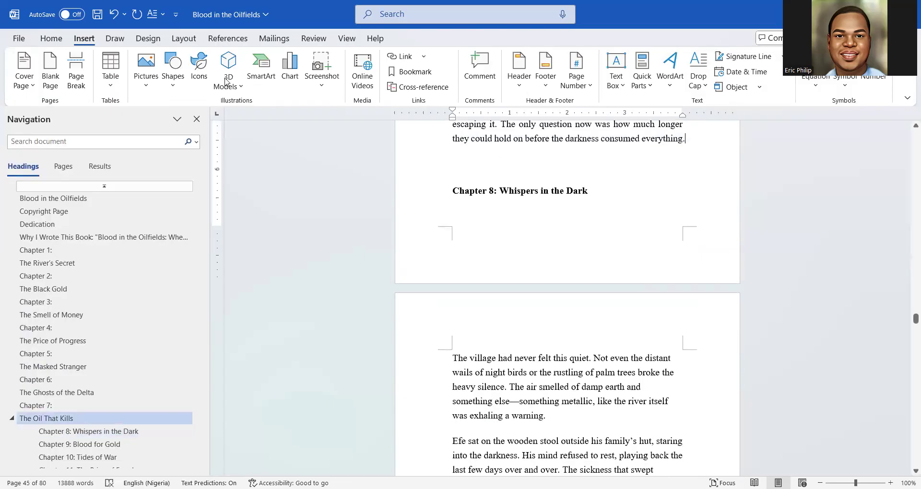
pyautogui.click(75, 69)
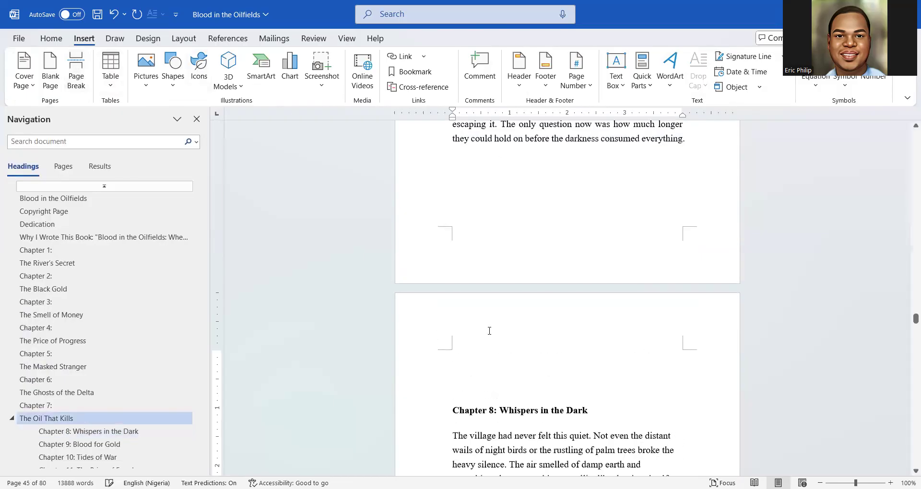
# Apply Heading 1 to the Chapter 8 heading and center it
pyautogui.tripleClick(489, 410)
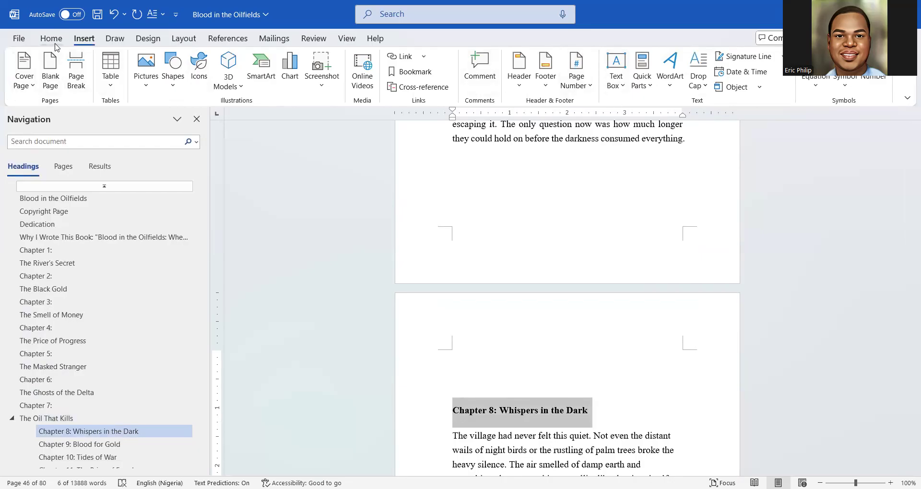
pyautogui.click(55, 45)
pyautogui.click(604, 75)
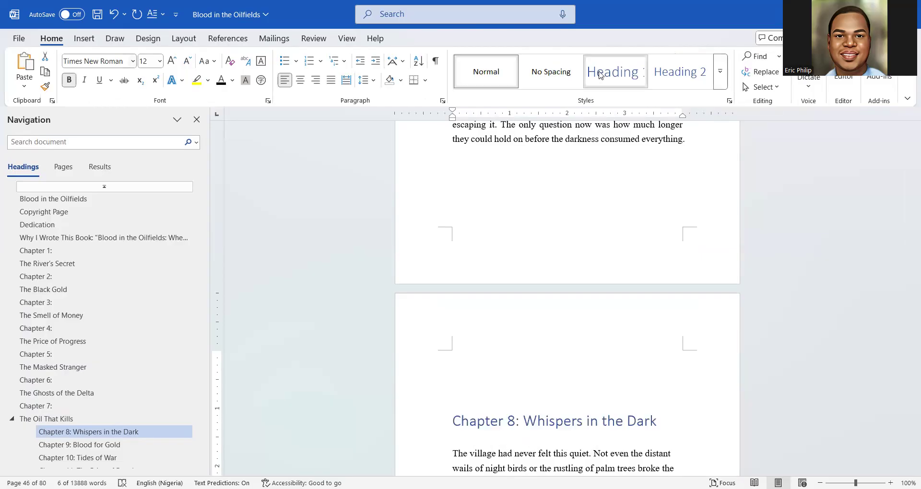
pyautogui.scroll(-2, 592, 320)
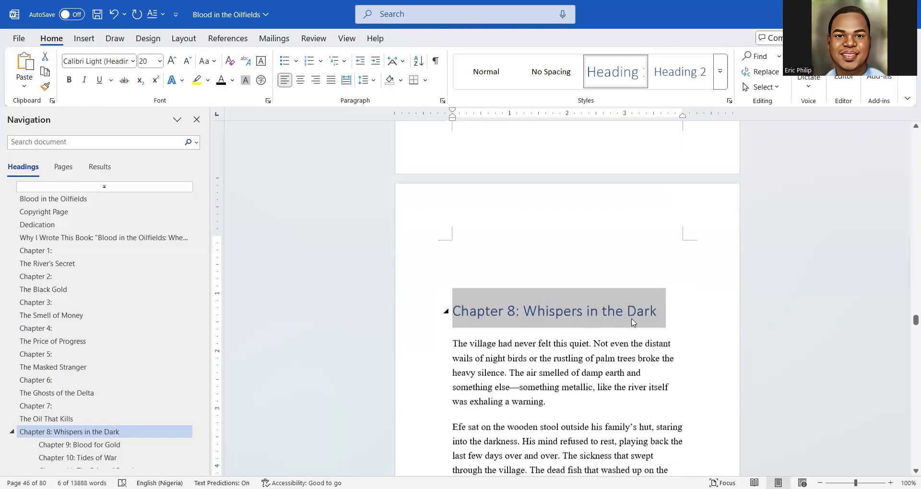
pyautogui.click(301, 80)
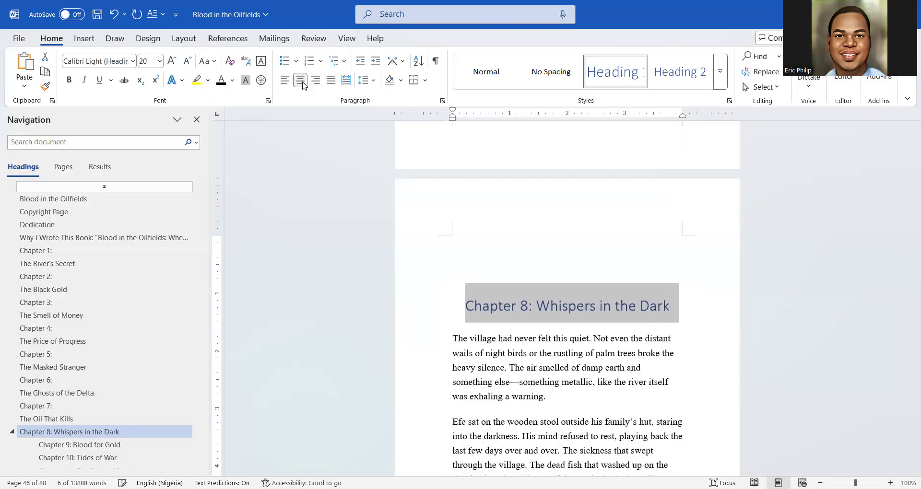
# Set the Chapter 8 heading to Times New Roman, 28 pt, black and bold
pyautogui.click(86, 61)
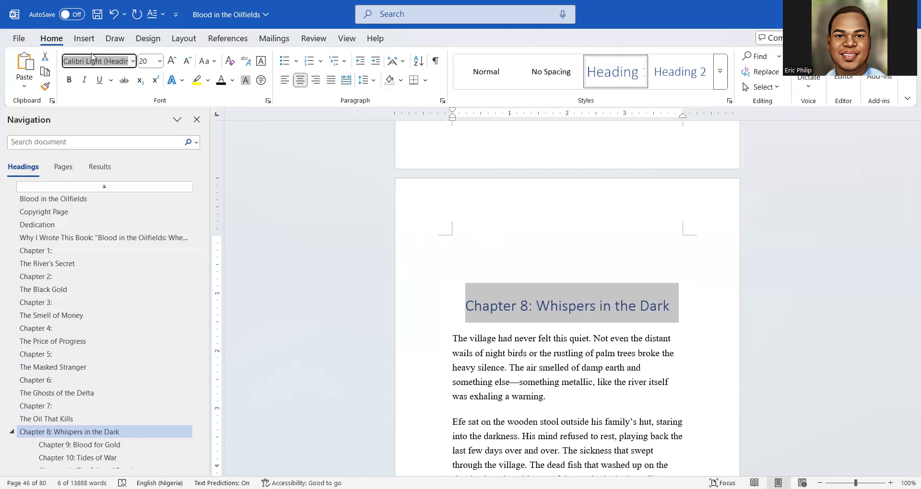
pyautogui.write('Times New Roman')
pyautogui.press('Return')
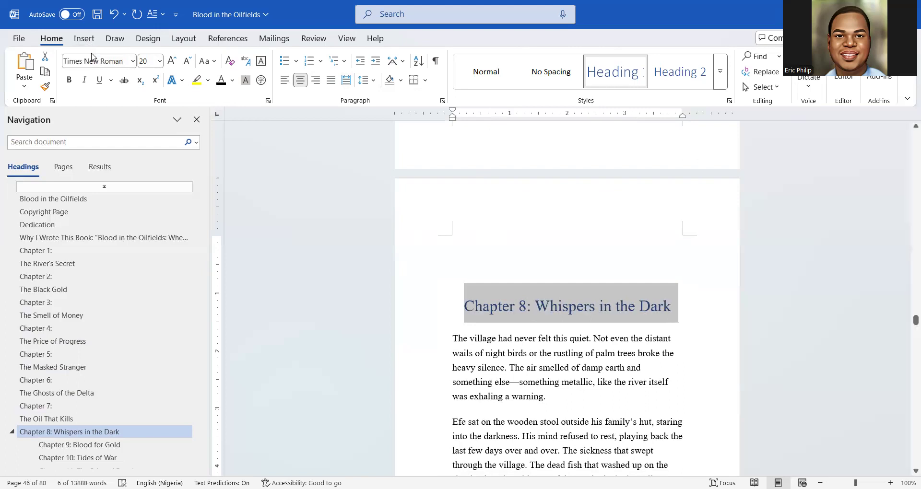
pyautogui.click(169, 67)
pyautogui.click(168, 66)
pyautogui.click(169, 66)
pyautogui.click(169, 67)
pyautogui.click(169, 67)
pyautogui.click(218, 89)
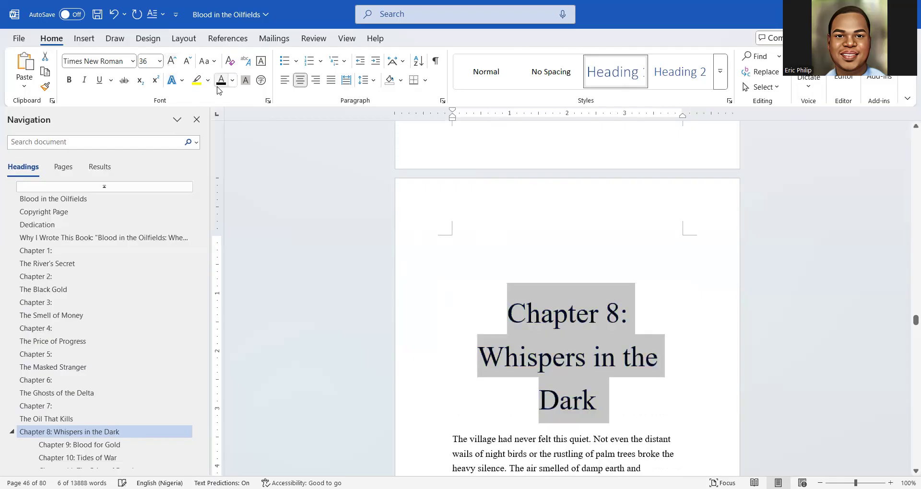
pyautogui.click(187, 67)
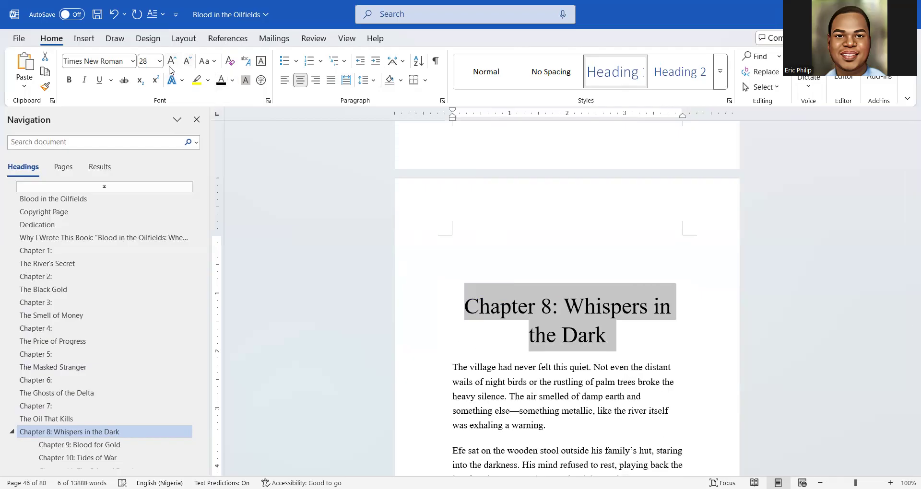
pyautogui.click(69, 80)
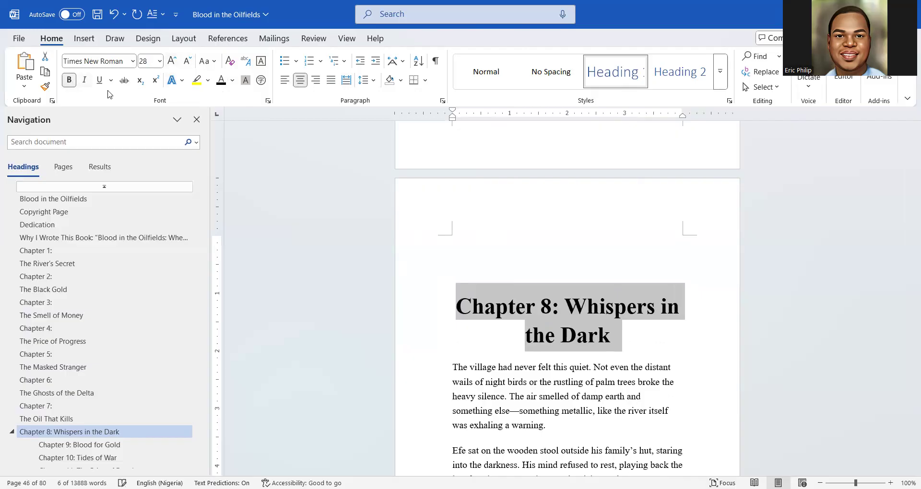
# Break the heading before 'Whispers in the Dark' and add a blank line above the body text
pyautogui.click(568, 311)
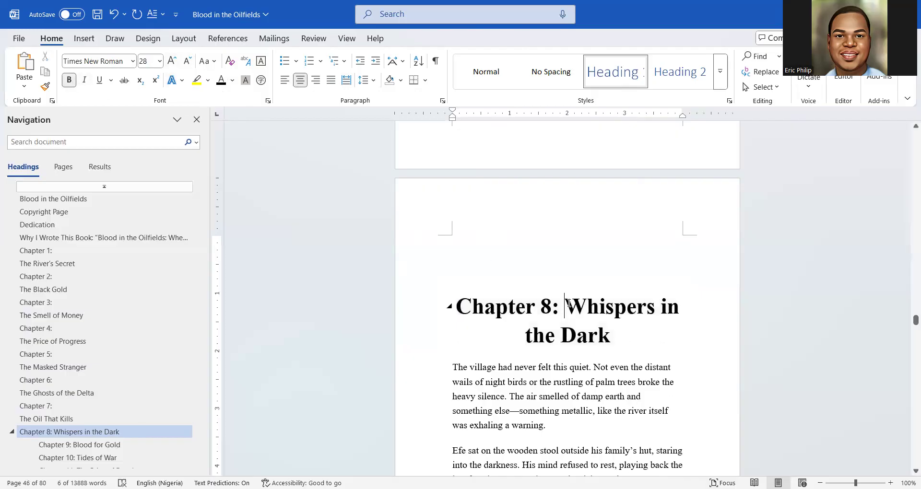
pyautogui.press('Return')
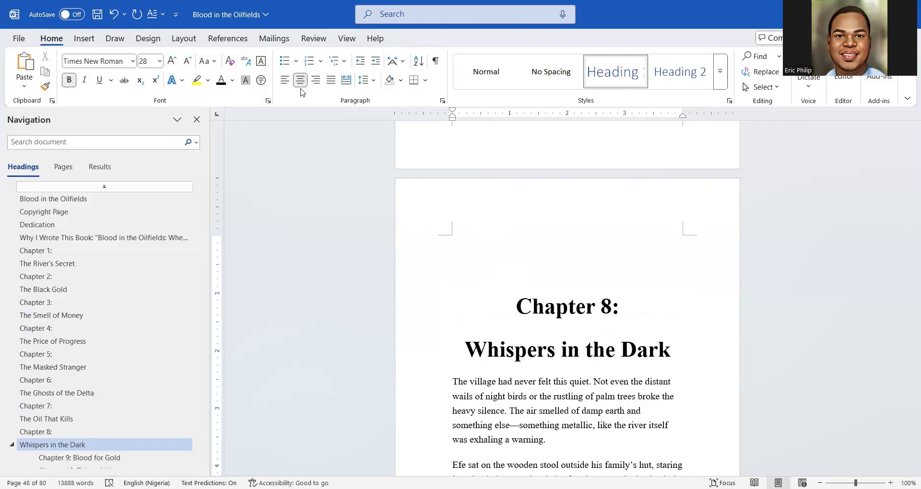
pyautogui.click(453, 382)
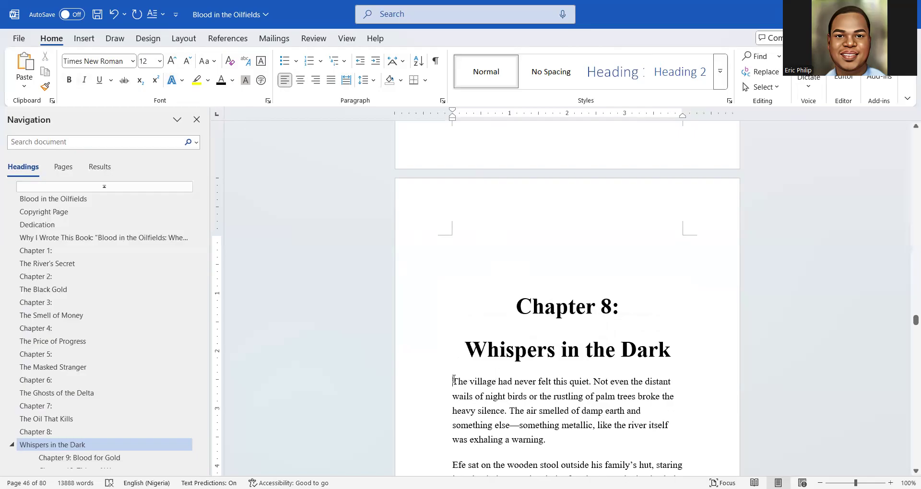
pyautogui.press('Return')
pyautogui.scroll(-3, 448, 348)
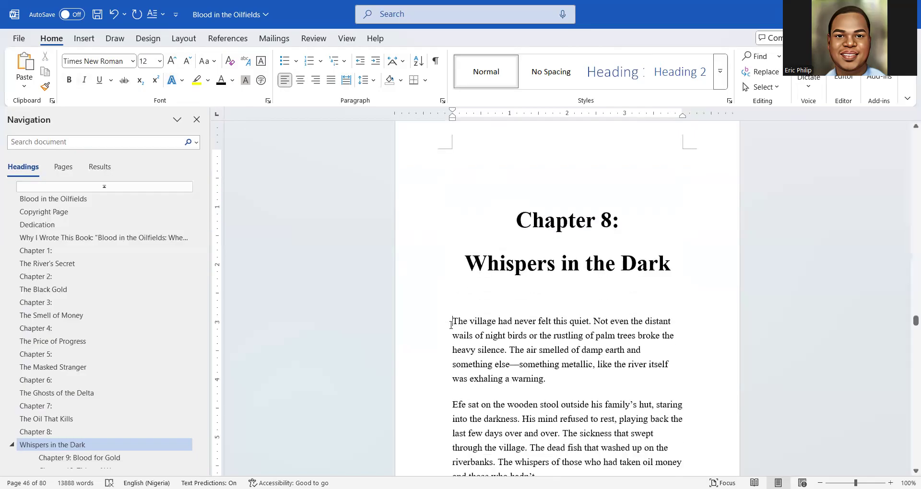
# Apply a Dropped capital T to Chapter 8's opening paragraph, then select the chapter's body text
pyautogui.click(83, 38)
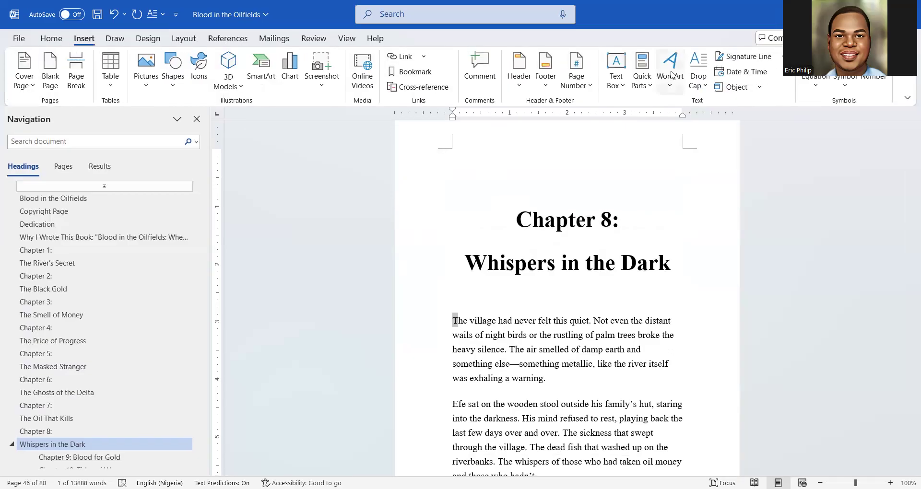
pyautogui.click(690, 85)
pyautogui.click(715, 152)
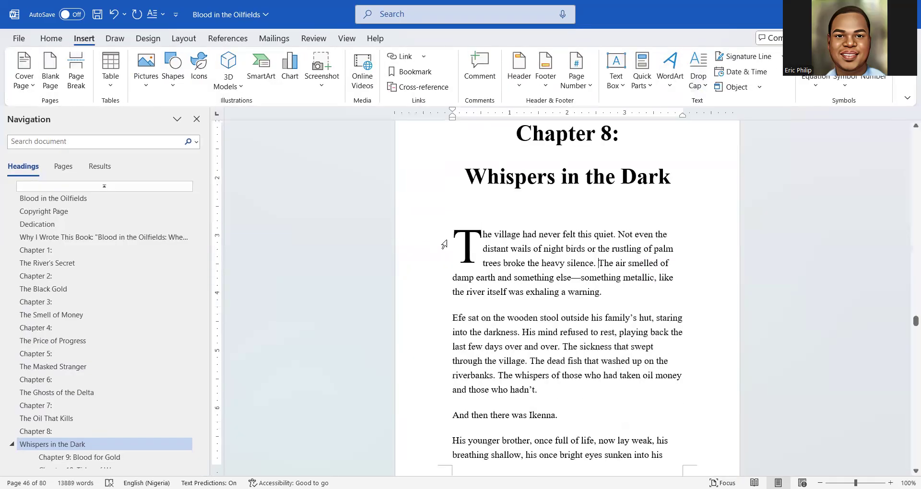
pyautogui.moveTo(461, 231); pyautogui.dragTo(677, 316)
pyautogui.click(51, 38)
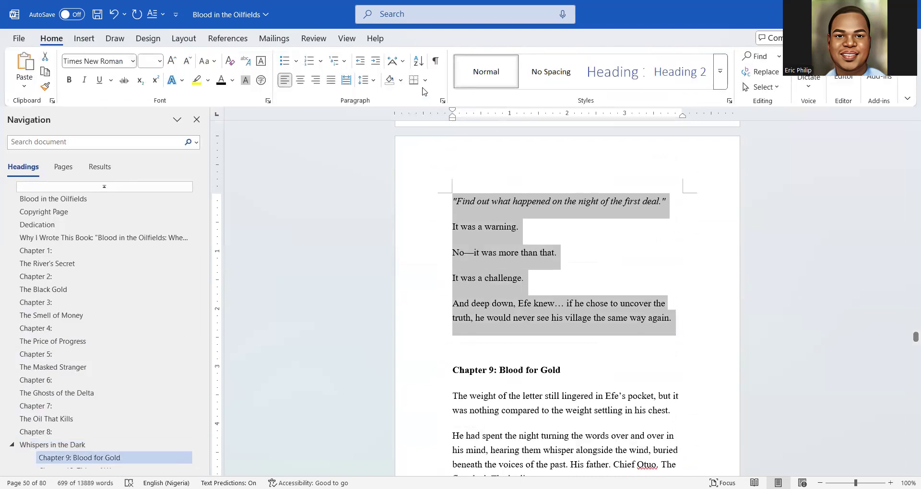
pyautogui.click(332, 83)
pyautogui.scroll(8, 566, 277)
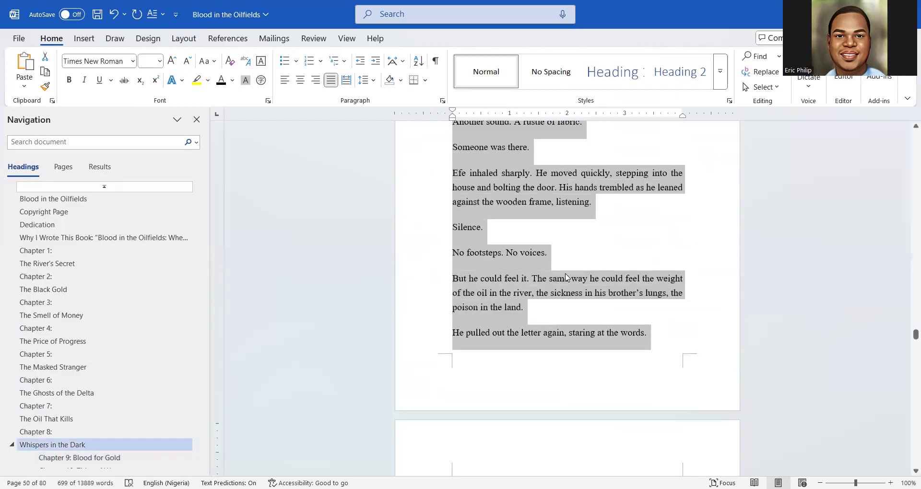
pyautogui.scroll(15, 566, 277)
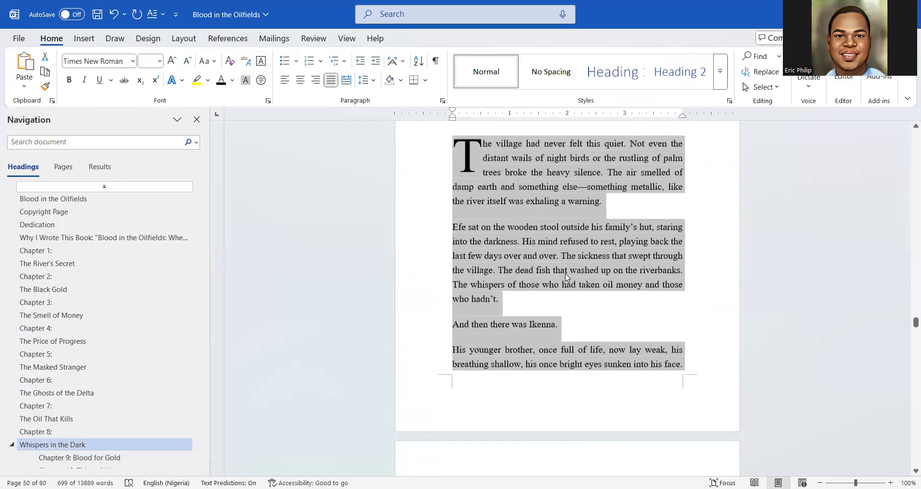
pyautogui.scroll(-8, 567, 277)
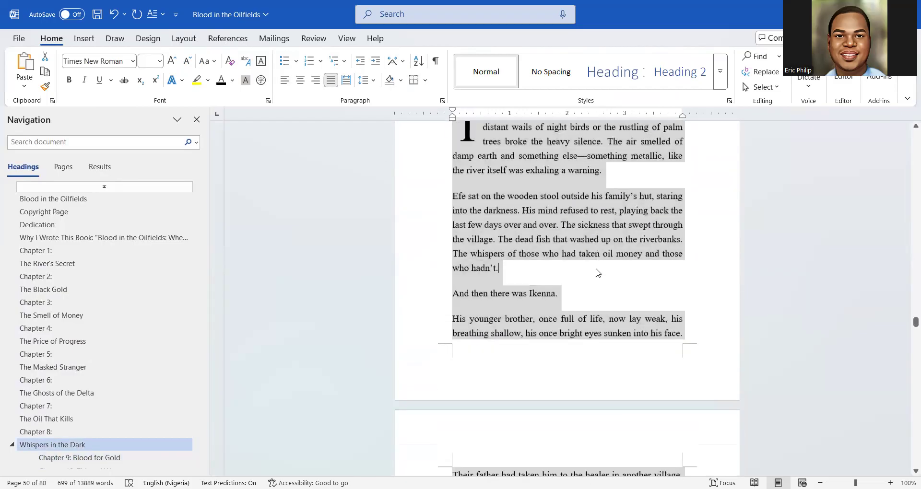
pyautogui.click(596, 272)
pyautogui.scroll(8, 595, 272)
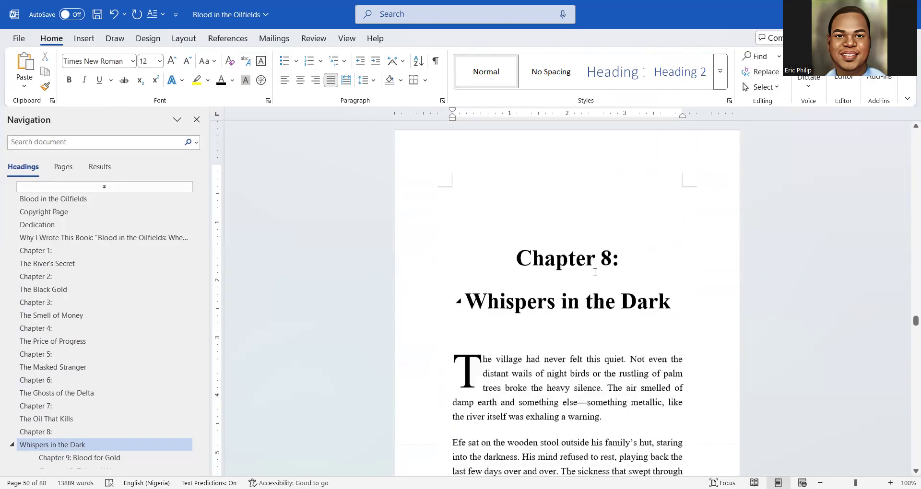
pyautogui.scroll(10, 595, 272)
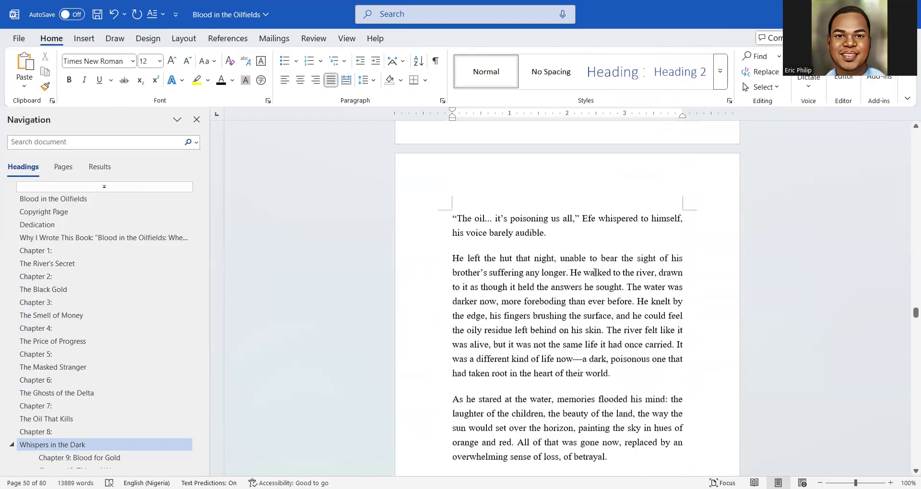
pyautogui.scroll(8, 595, 272)
pyautogui.scroll(-7, 595, 273)
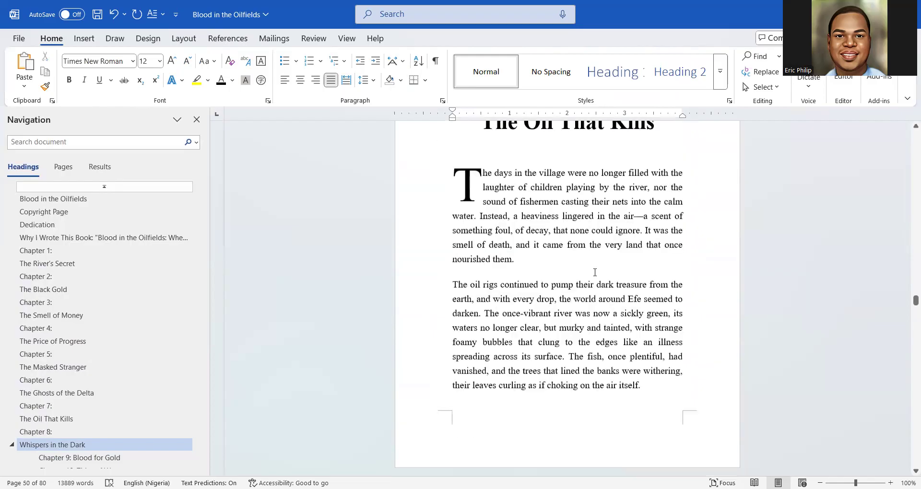
pyautogui.scroll(-15, 594, 272)
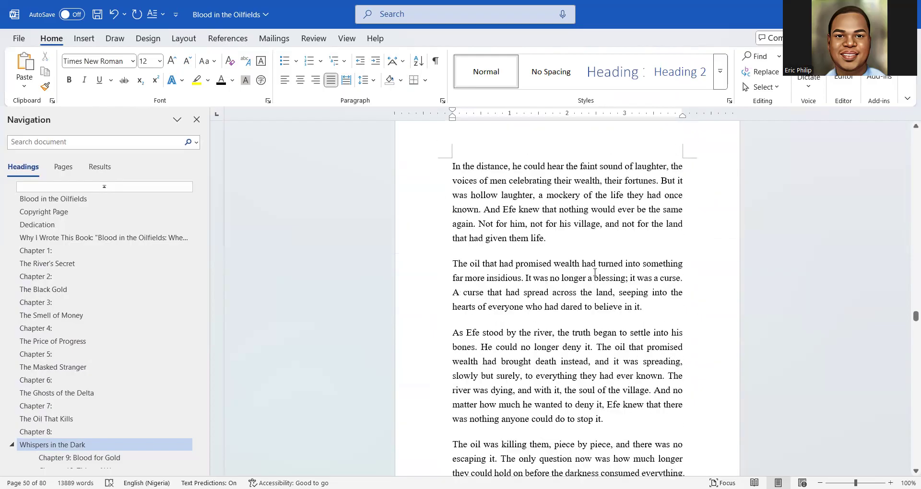
pyautogui.scroll(-3, 594, 272)
pyautogui.scroll(1, 595, 272)
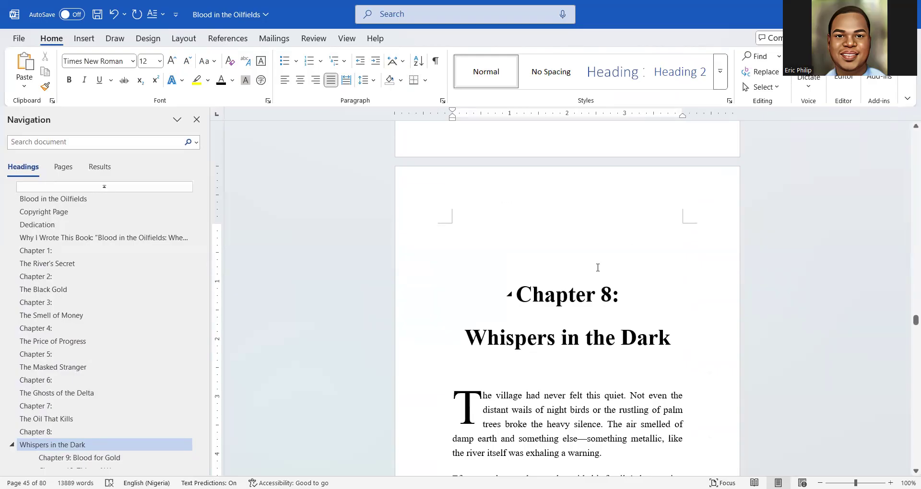
pyautogui.scroll(-2, 597, 267)
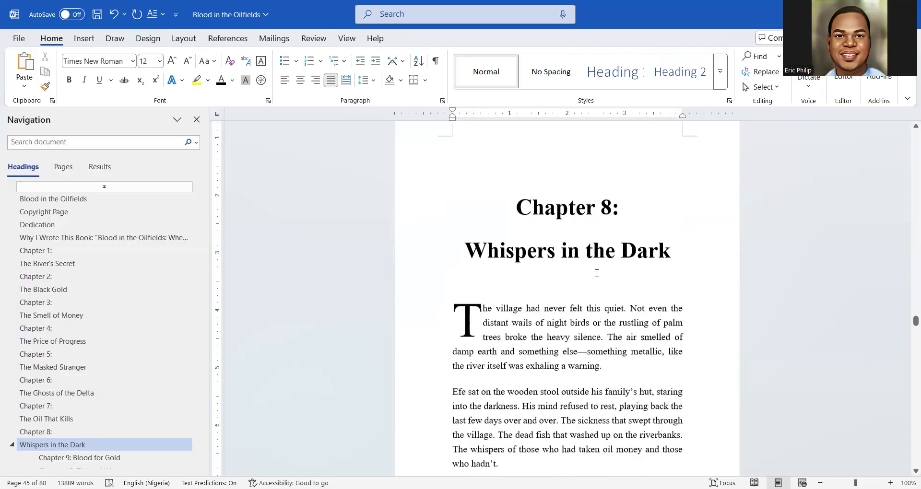
pyautogui.scroll(6, 596, 271)
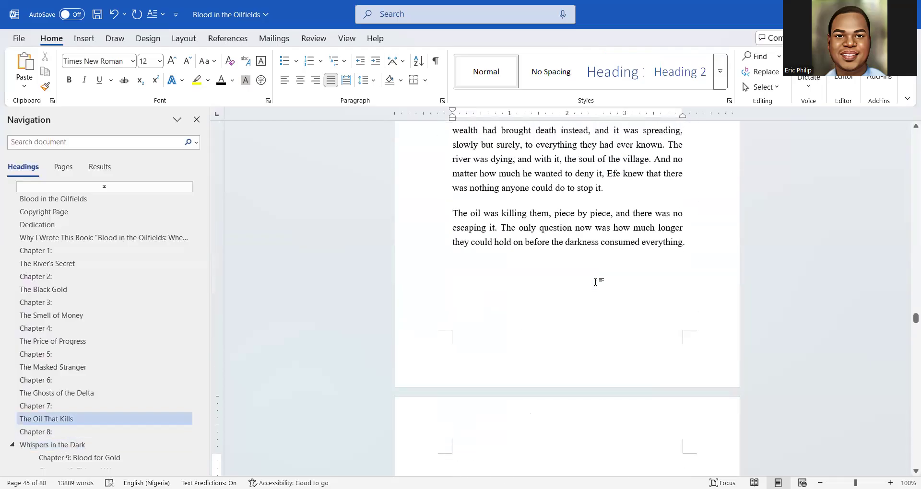
pyautogui.scroll(-5, 595, 272)
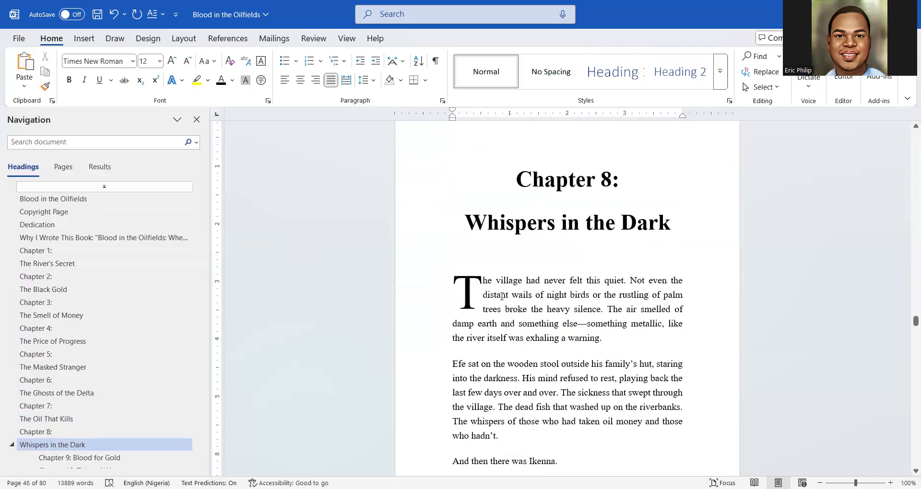
# Insert an Accent Bar 2 page number at the Top of Page, reading 'Page | 46'
pyautogui.click(81, 40)
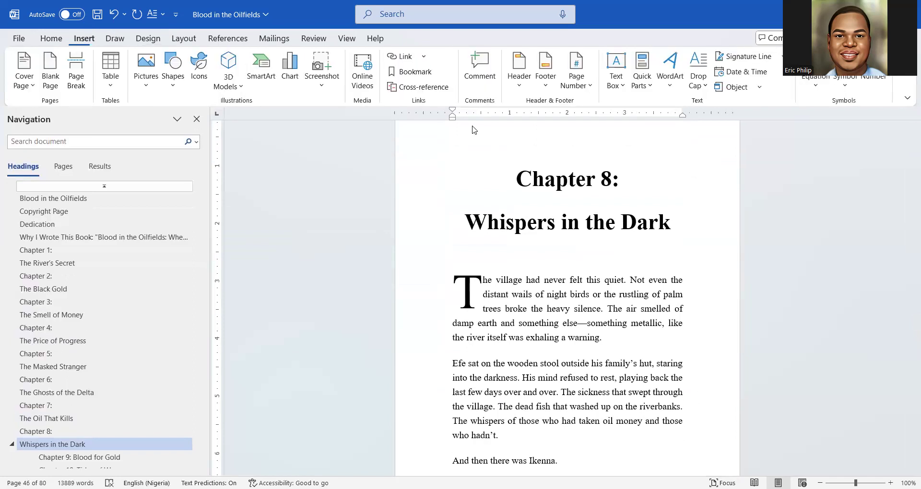
pyautogui.click(573, 89)
pyautogui.click(575, 94)
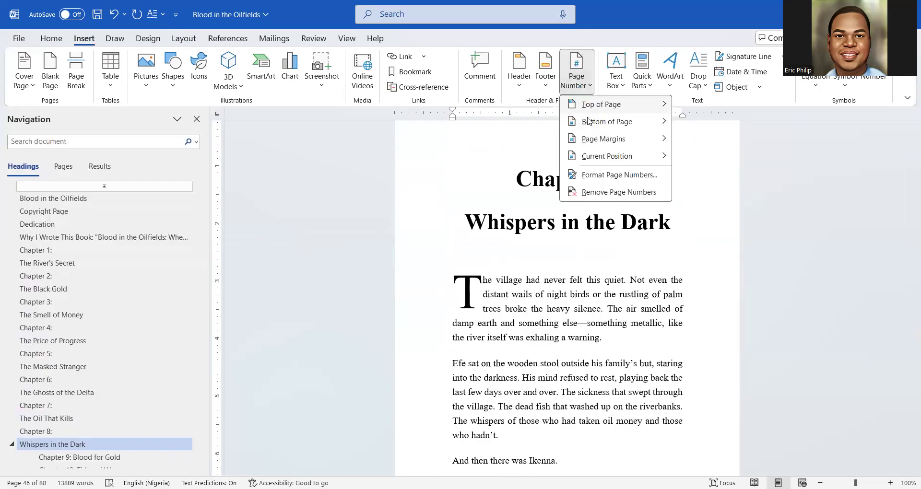
pyautogui.moveTo(590, 124)
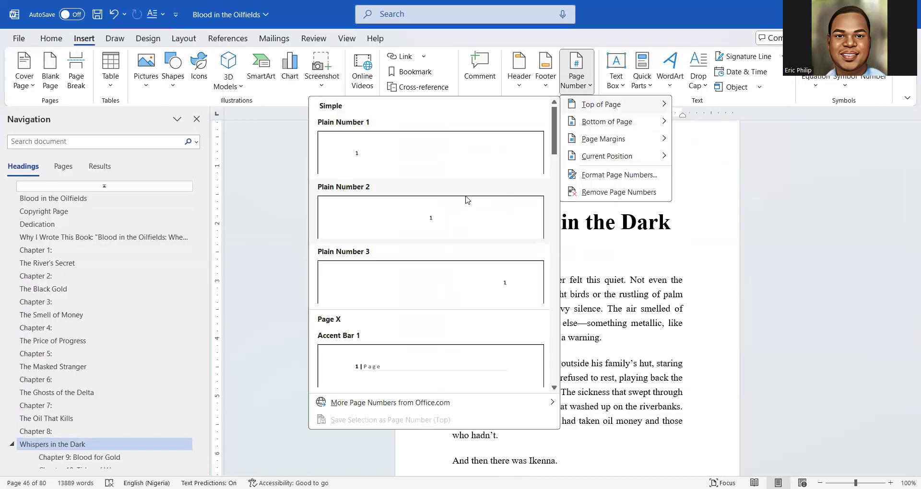
pyautogui.scroll(-9, 471, 255)
pyautogui.scroll(-10, 471, 256)
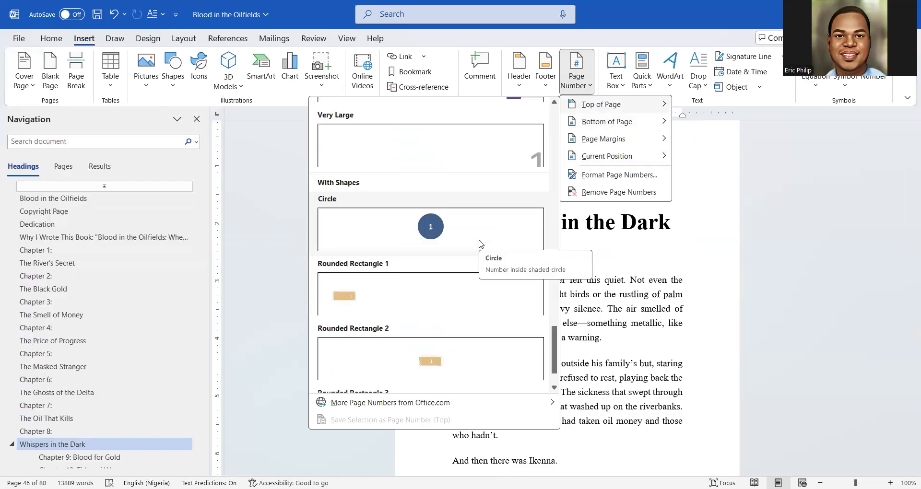
pyautogui.scroll(-2, 479, 245)
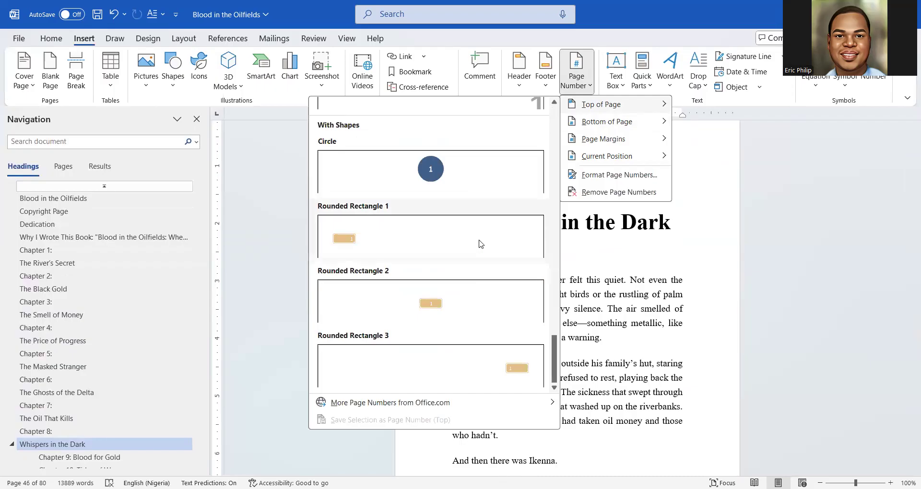
pyautogui.scroll(15, 481, 244)
pyautogui.scroll(-12, 481, 244)
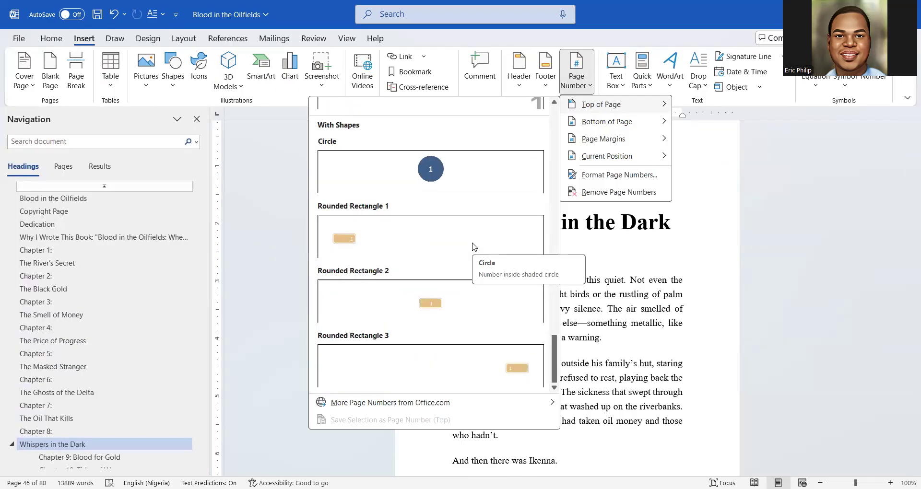
pyautogui.moveTo(555, 347); pyautogui.dragTo(554, 153)
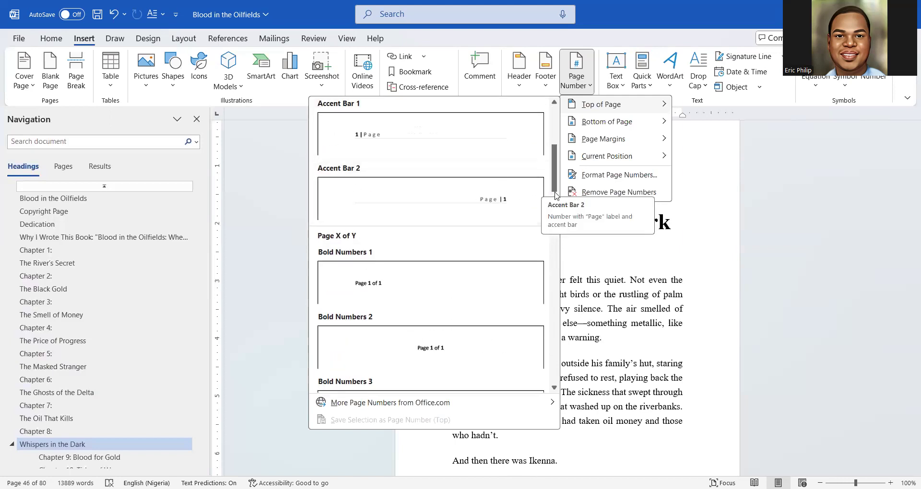
pyautogui.moveTo(554, 188); pyautogui.dragTo(545, 207)
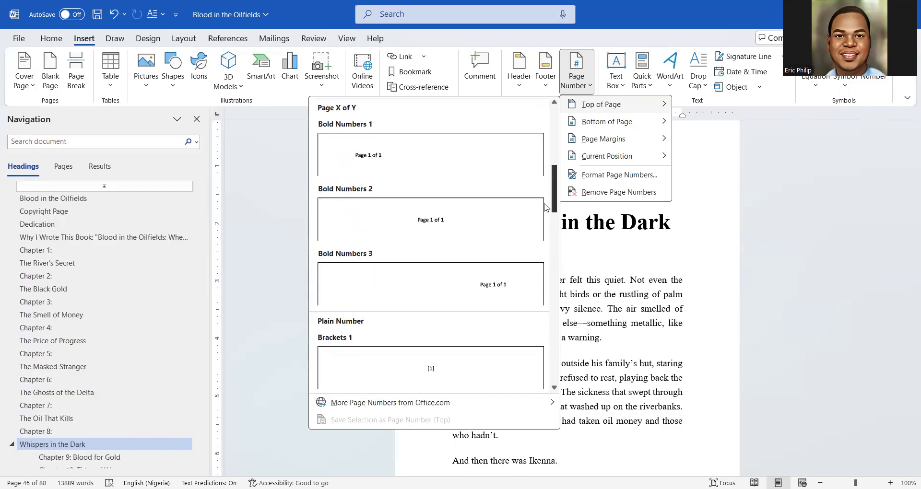
pyautogui.scroll(5, 473, 274)
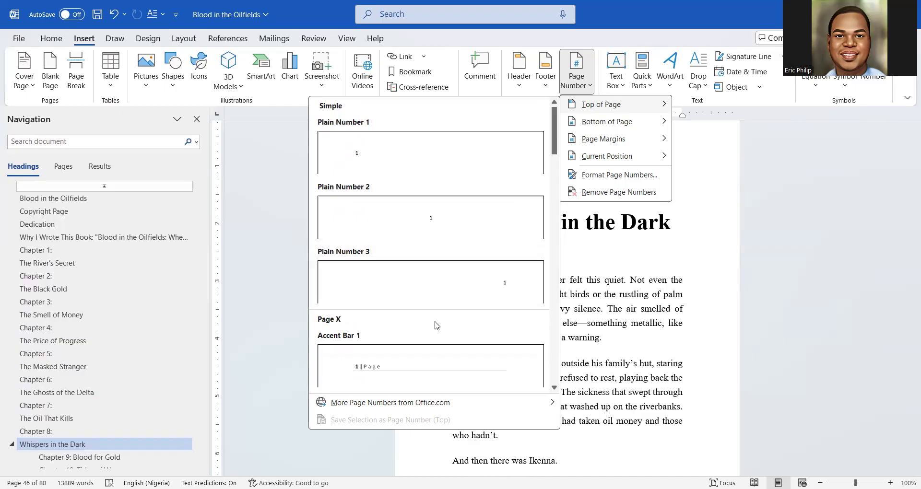
pyautogui.scroll(-8, 433, 323)
pyautogui.scroll(3, 504, 178)
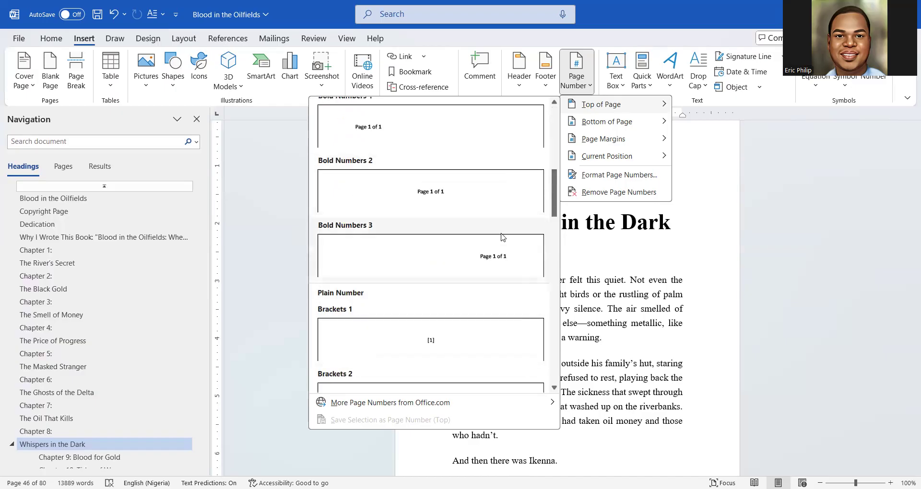
pyautogui.scroll(5, 506, 208)
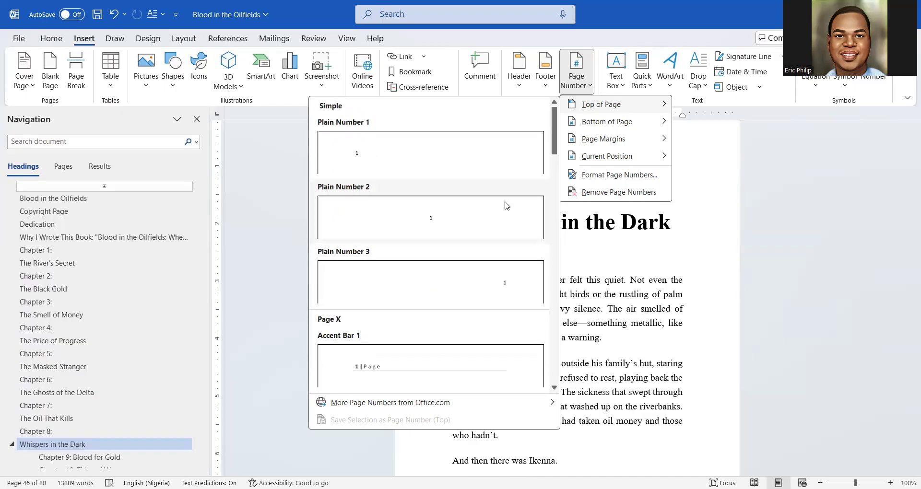
pyautogui.scroll(-5, 508, 217)
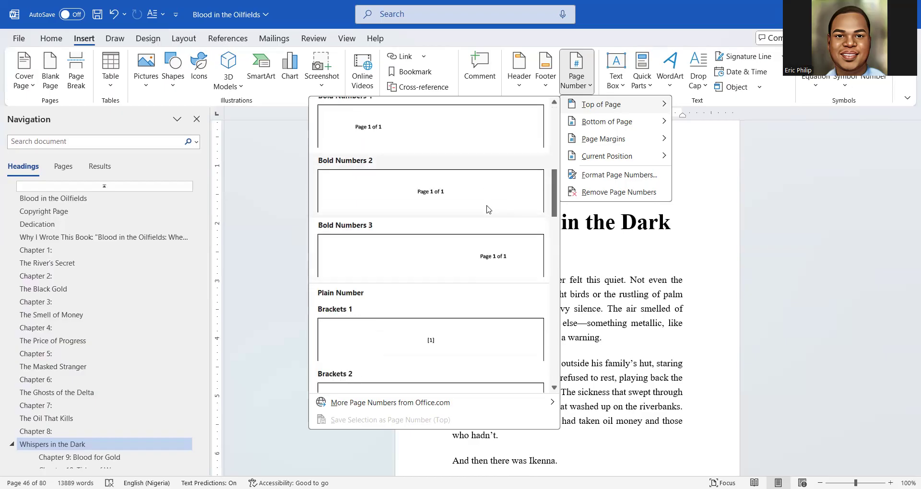
pyautogui.scroll(5, 488, 209)
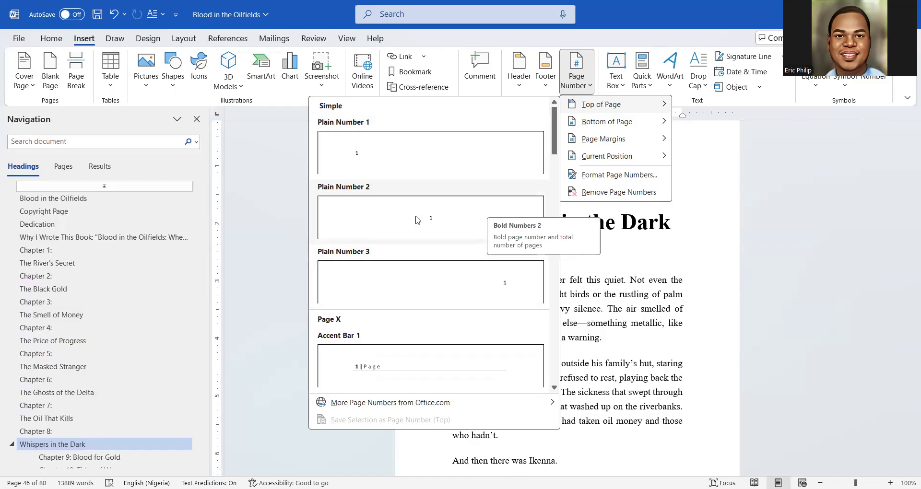
pyautogui.scroll(-10, 437, 277)
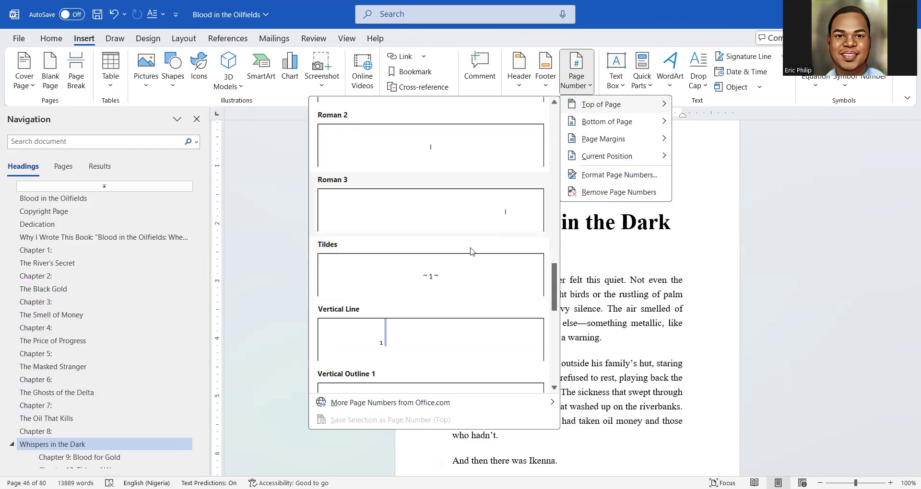
pyautogui.scroll(-5, 468, 268)
pyautogui.scroll(7, 472, 253)
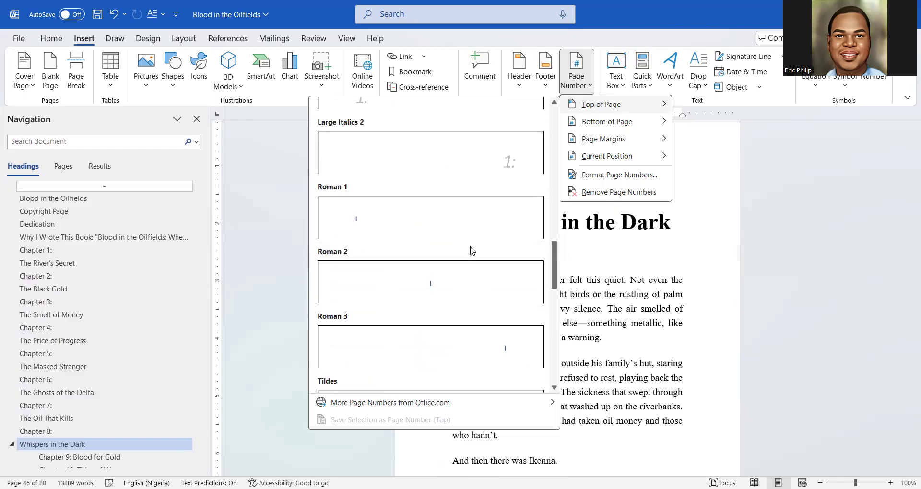
pyautogui.scroll(5, 472, 251)
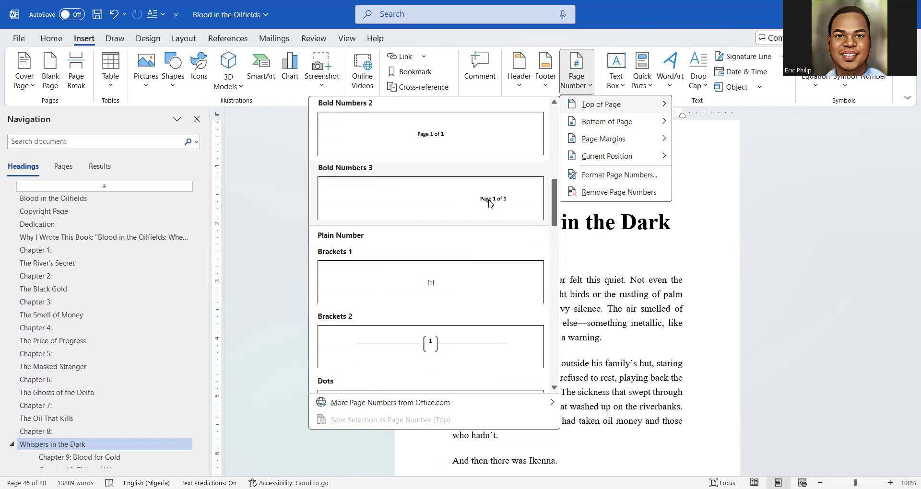
pyautogui.scroll(8, 490, 204)
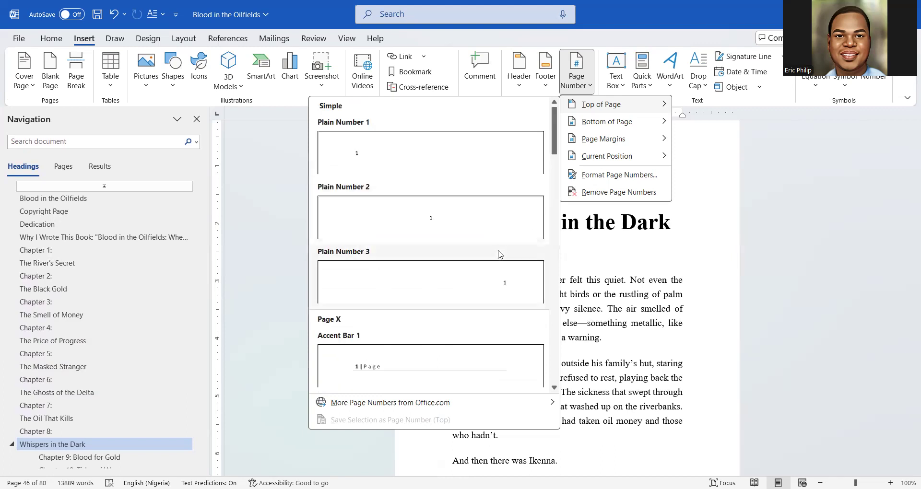
pyautogui.scroll(-7, 496, 256)
pyautogui.scroll(3, 493, 265)
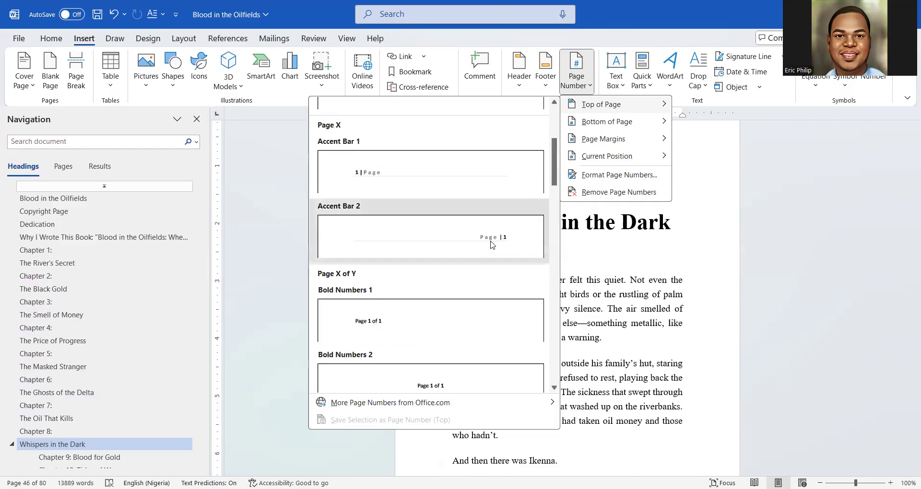
pyautogui.click(492, 245)
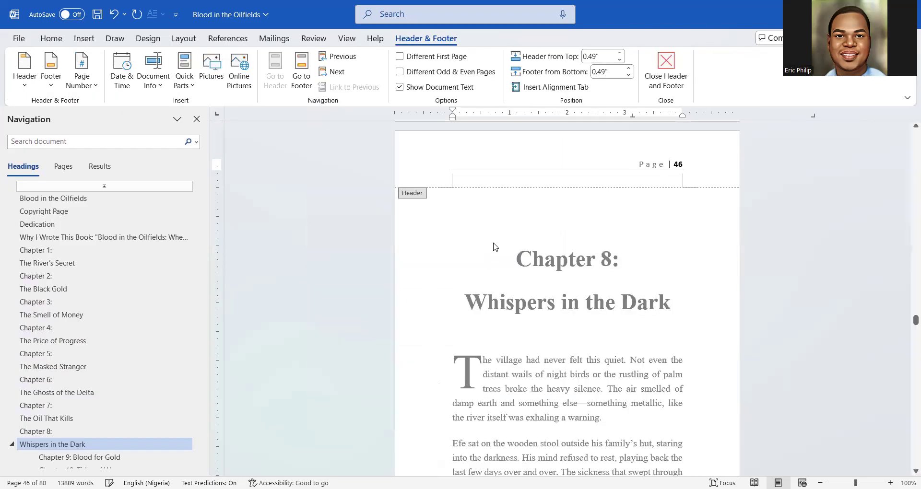
# Delete the old 'Page | 1' text from the title page header, leaving it empty
pyautogui.doubleClick(604, 227)
pyautogui.scroll(2, 638, 233)
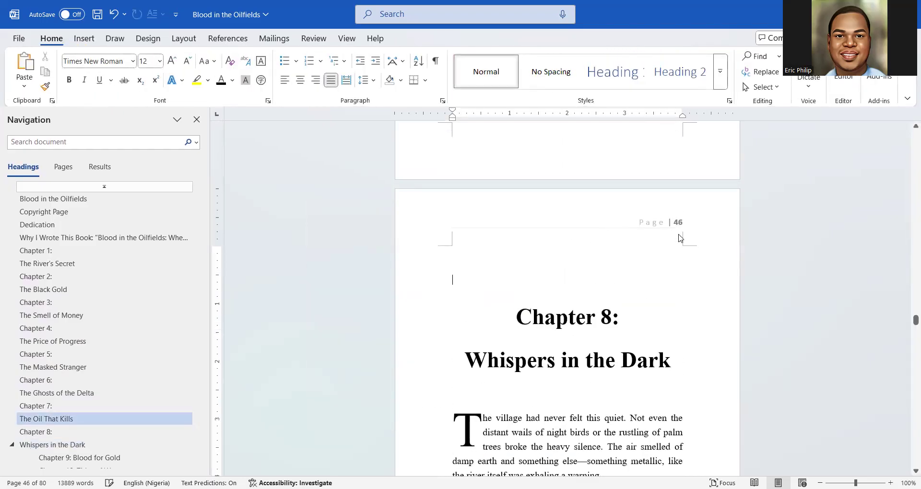
pyautogui.moveTo(906, 324); pyautogui.dragTo(906, 139)
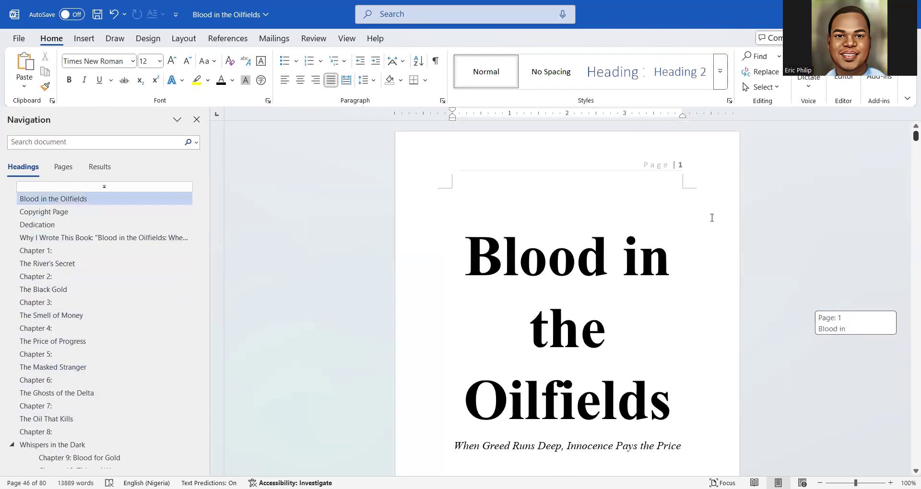
pyautogui.doubleClick(660, 168)
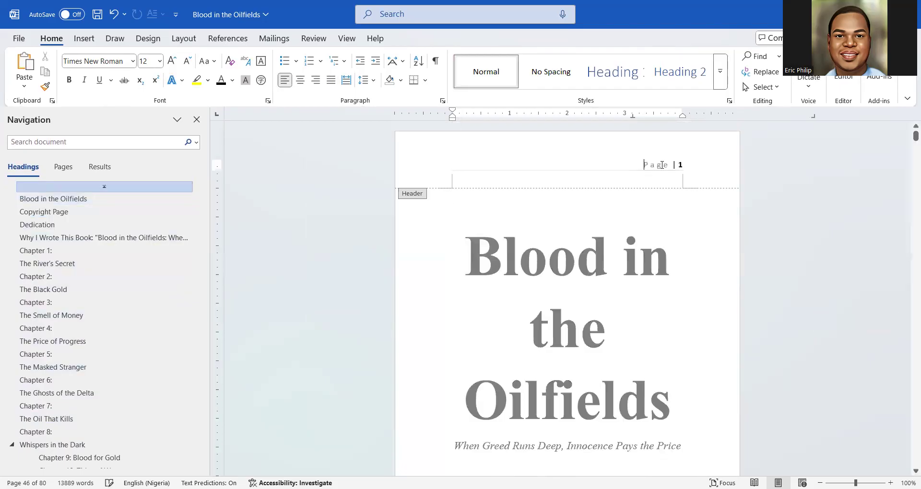
pyautogui.doubleClick(661, 168)
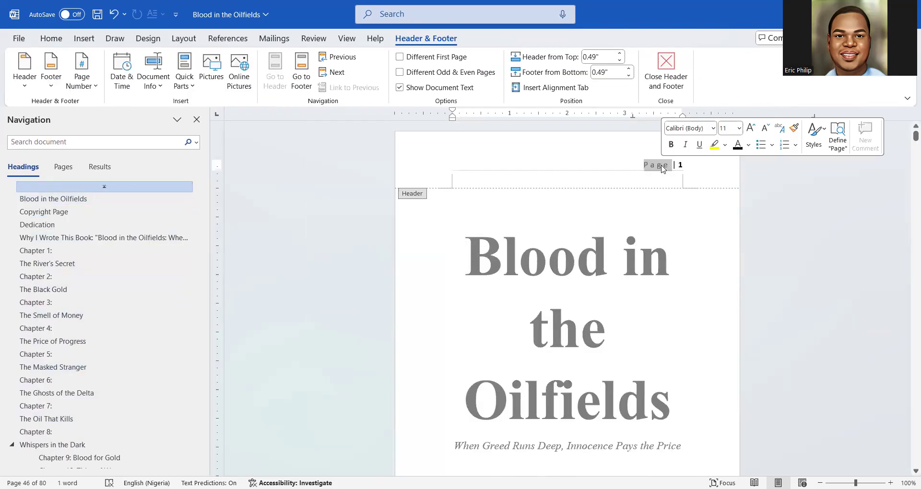
pyautogui.tripleClick(660, 168)
pyautogui.press('Delete')
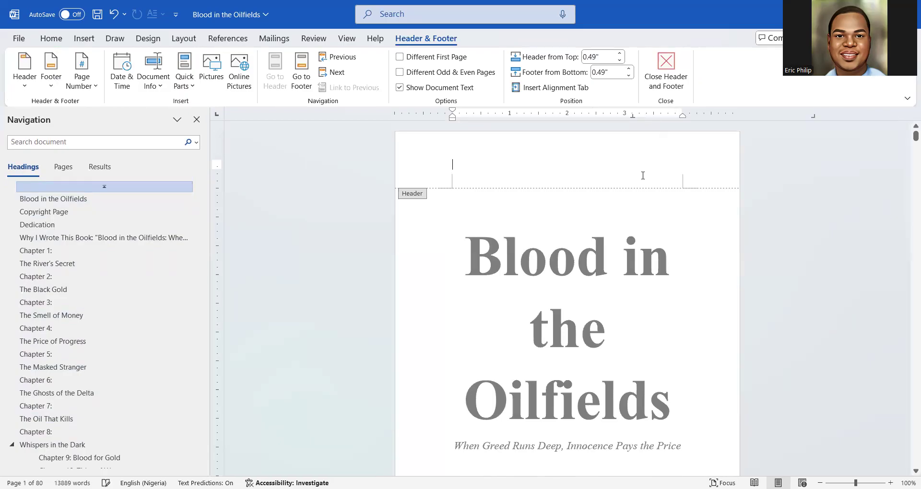
pyautogui.doubleClick(564, 218)
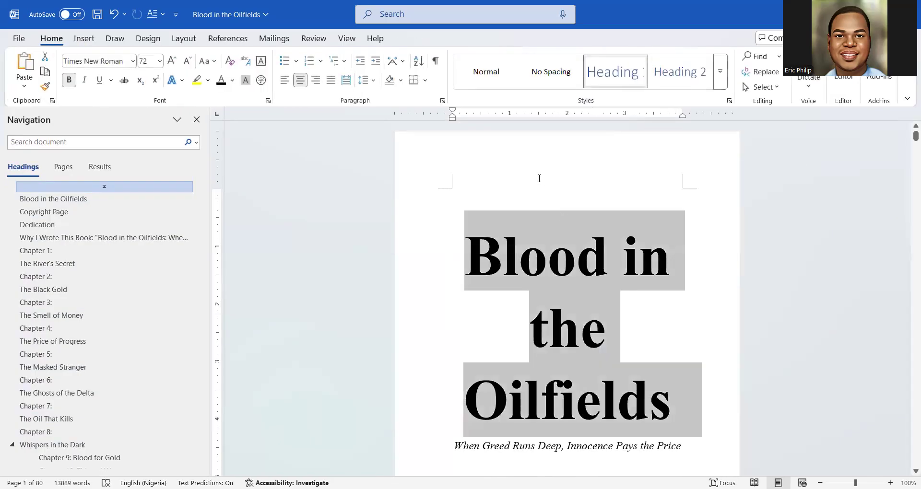
pyautogui.click(504, 162)
# Add Bottom of Page Accent Bar 2 page numbers to the footer, showing '1 | Page' right-aligned
pyautogui.click(83, 39)
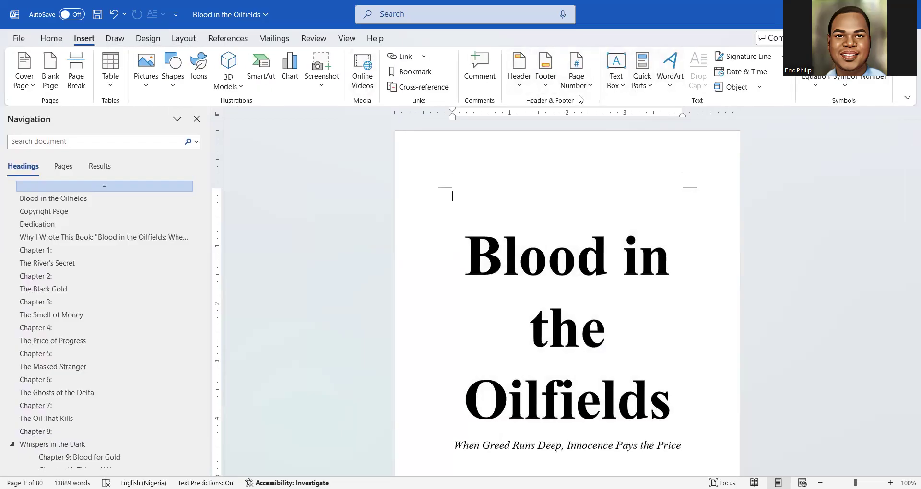
pyautogui.click(581, 83)
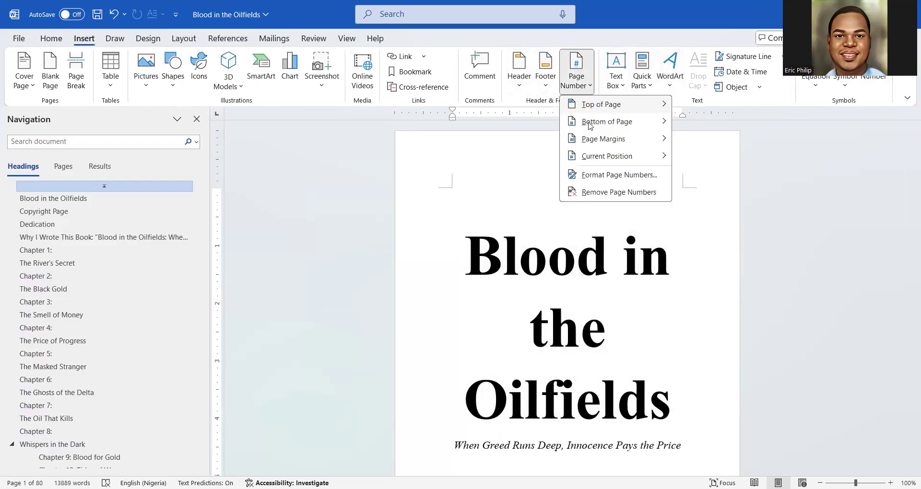
pyautogui.moveTo(590, 123)
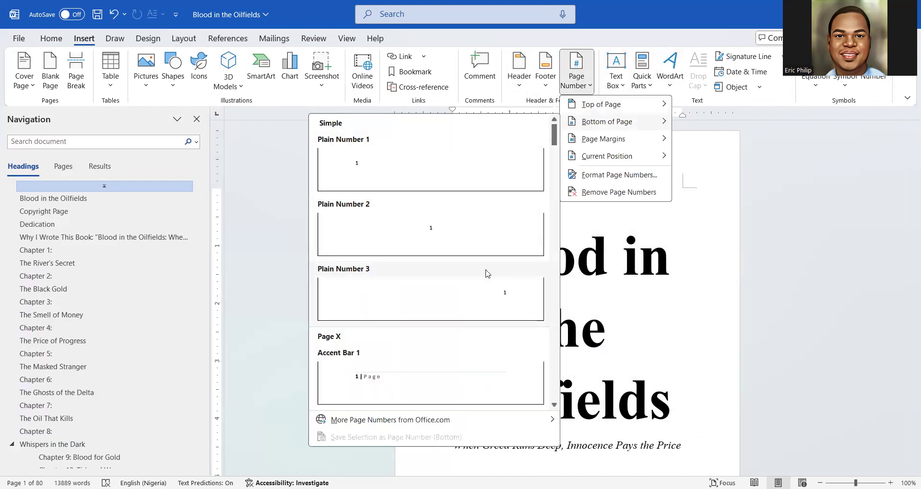
pyautogui.scroll(-5, 499, 291)
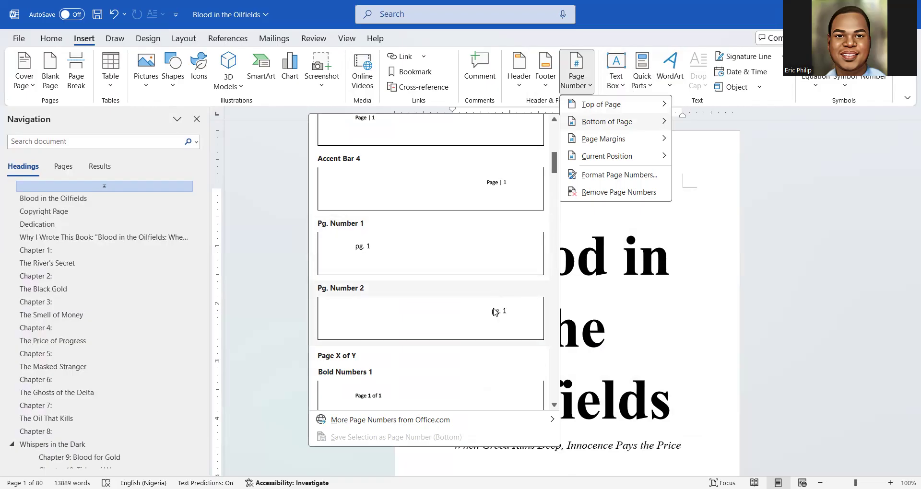
pyautogui.scroll(-3, 496, 312)
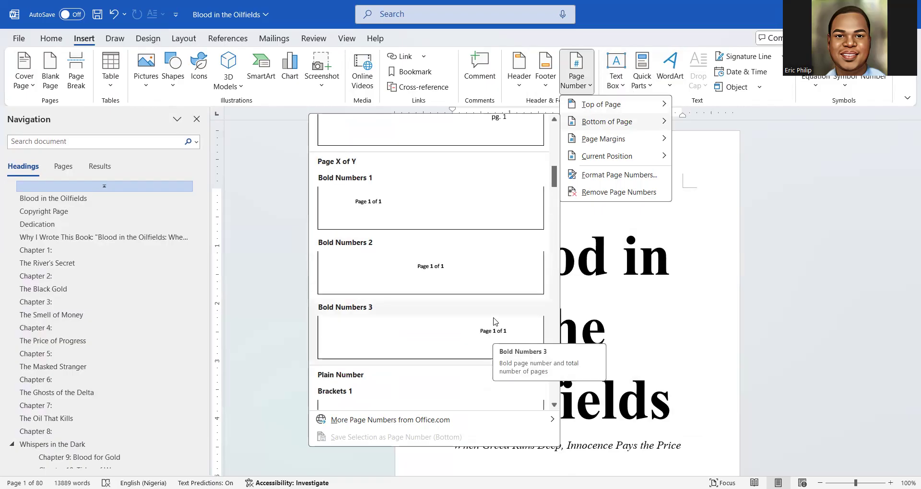
pyautogui.scroll(-4, 494, 326)
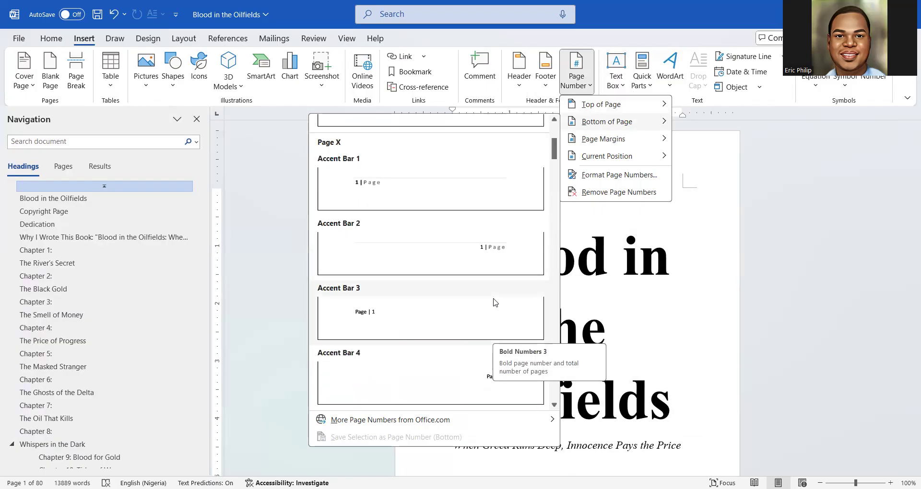
pyautogui.click(499, 261)
pyautogui.click(608, 438)
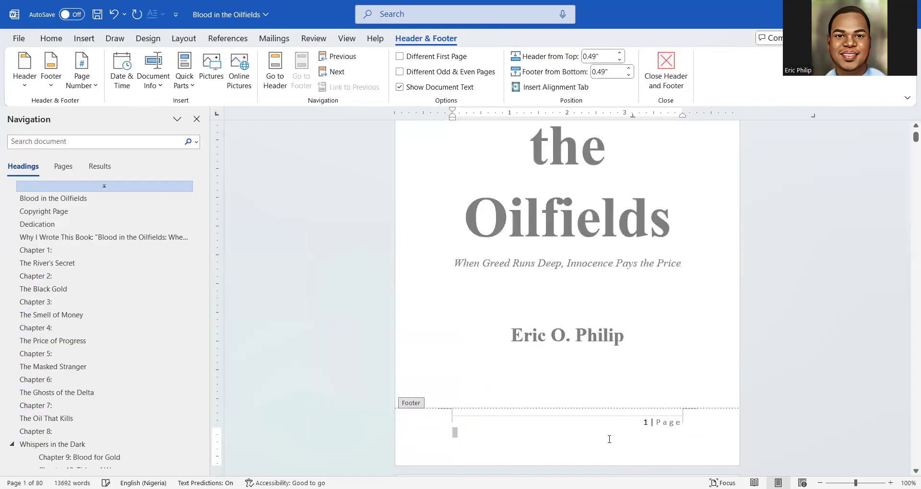
pyautogui.doubleClick(623, 341)
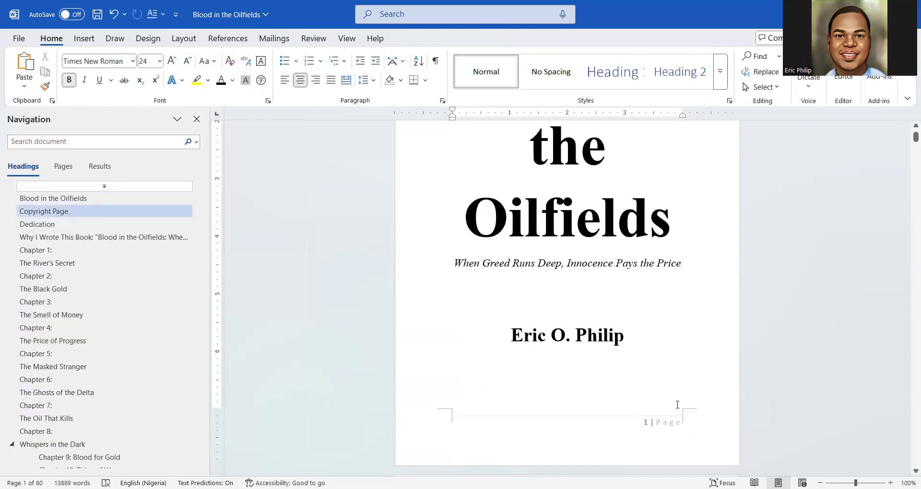
pyautogui.scroll(3, 671, 362)
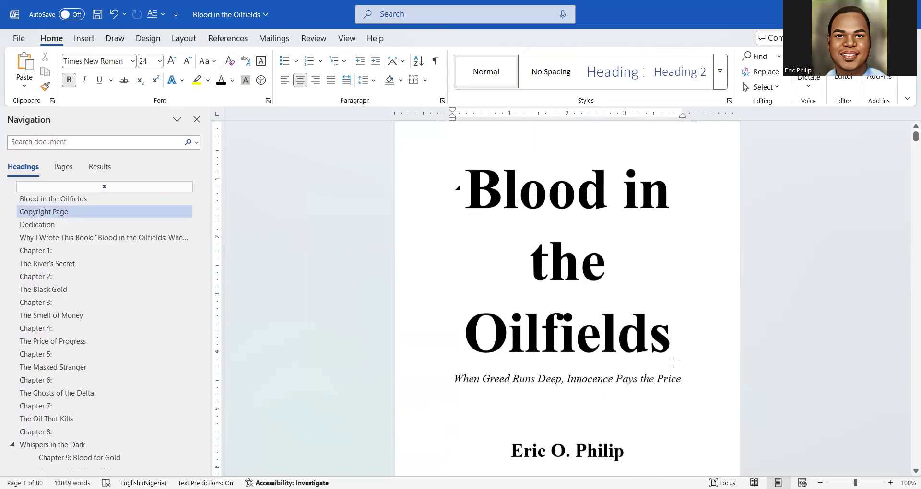
pyautogui.scroll(2, 671, 362)
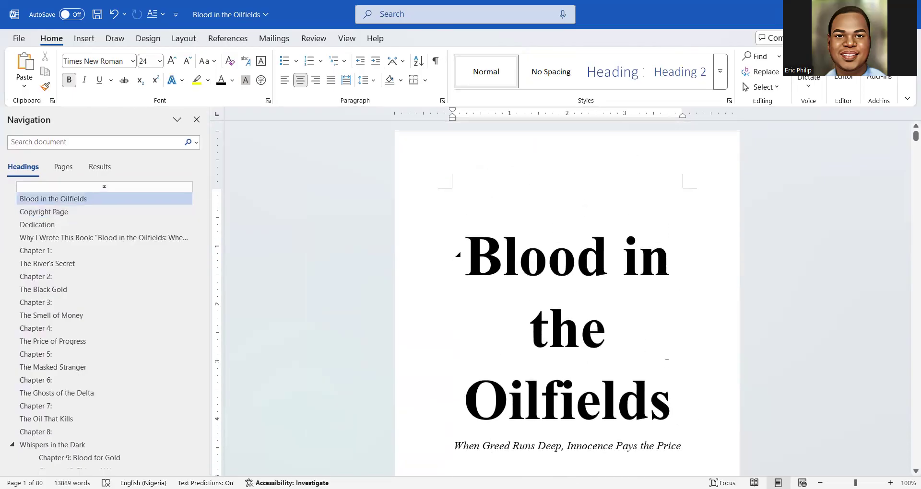
# Browse the built-in Header designs, such as Ion (Dark), Ion (Light) and Motion, without inserting one
pyautogui.click(84, 39)
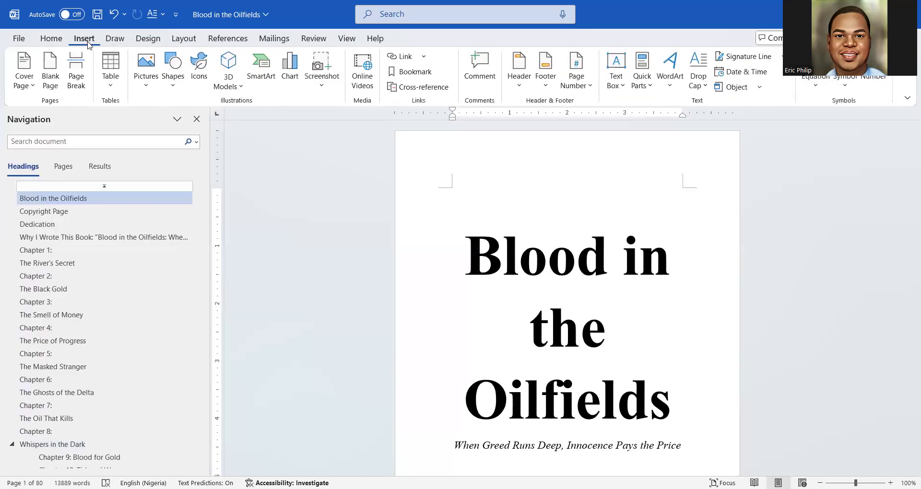
pyautogui.click(522, 89)
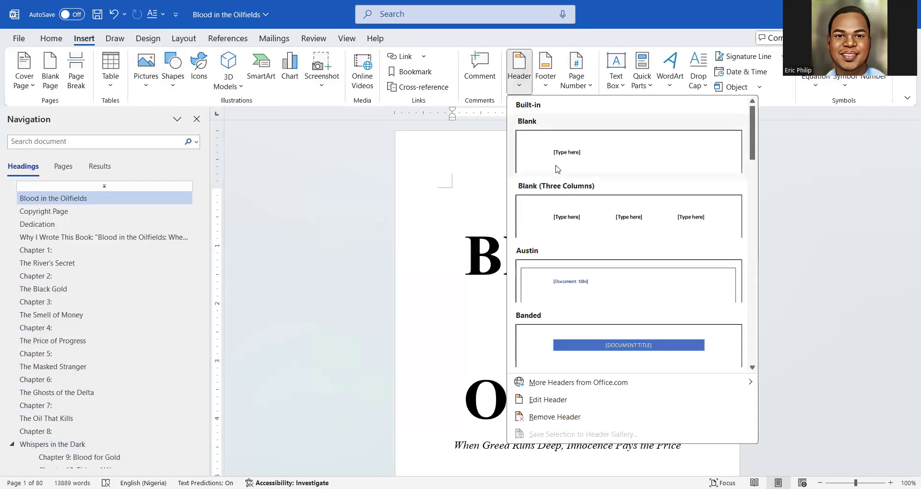
pyautogui.scroll(-5, 606, 248)
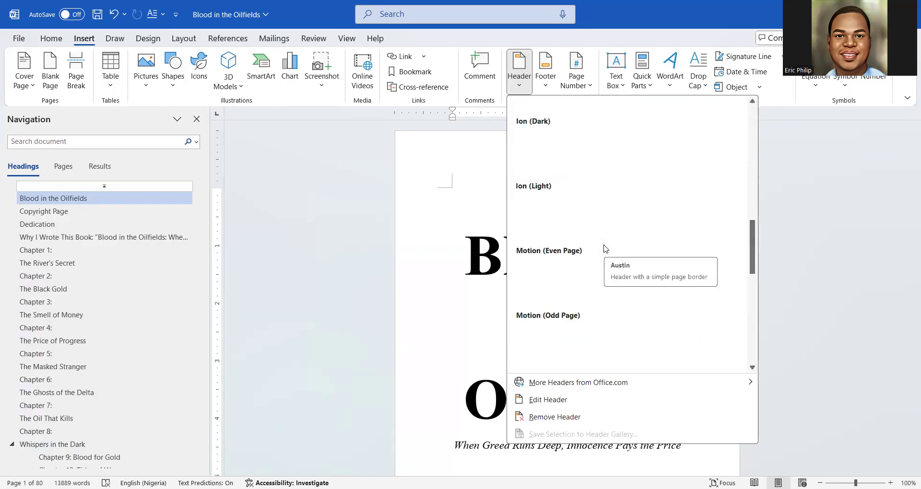
pyautogui.scroll(3, 605, 249)
pyautogui.scroll(4, 605, 248)
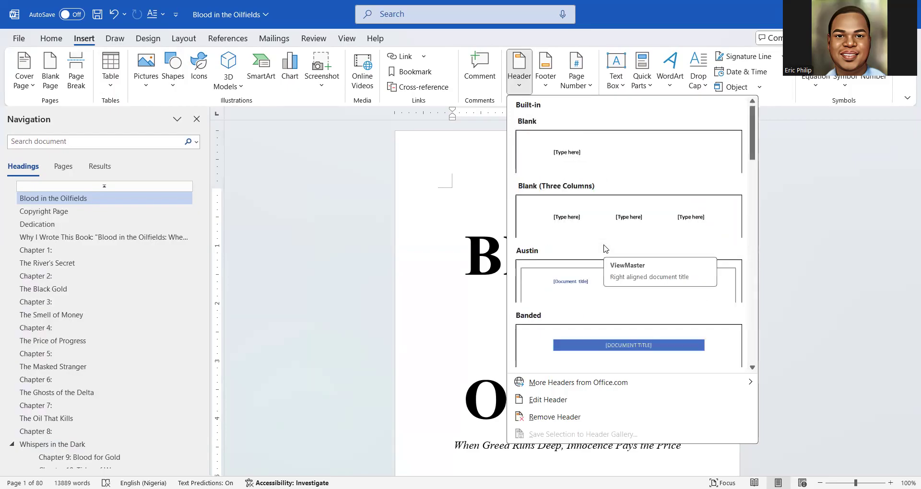
pyautogui.scroll(-3, 605, 249)
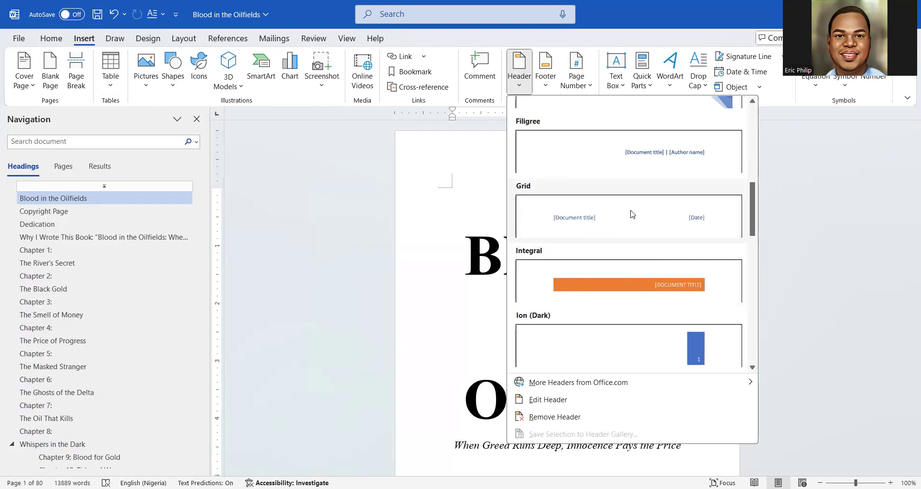
pyautogui.scroll(-4, 632, 214)
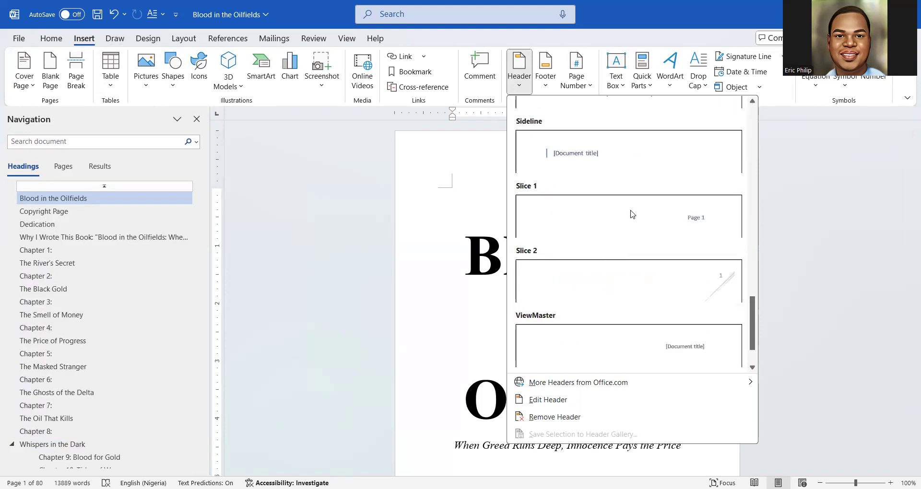
pyautogui.scroll(3, 632, 214)
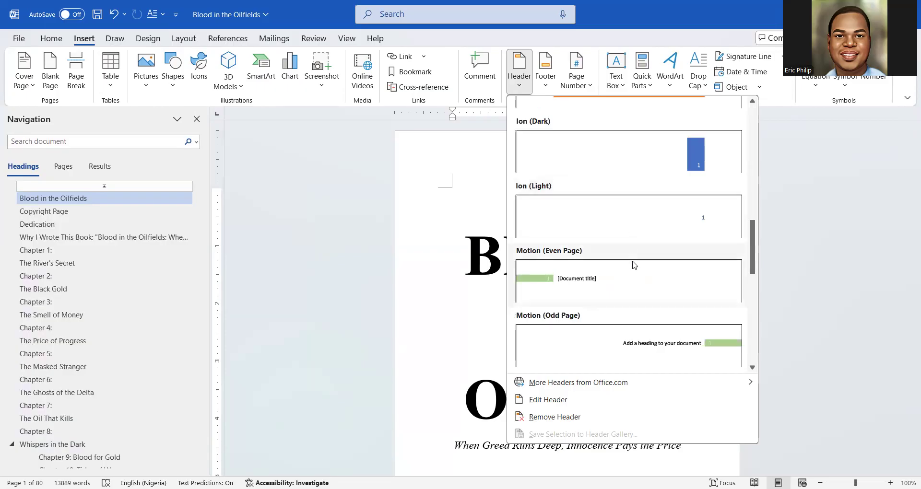
pyautogui.scroll(3, 632, 226)
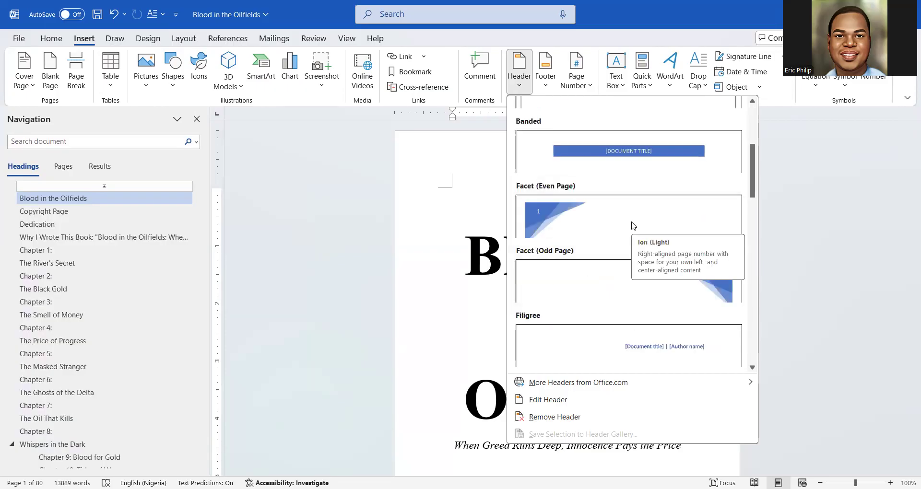
pyautogui.scroll(-3, 632, 226)
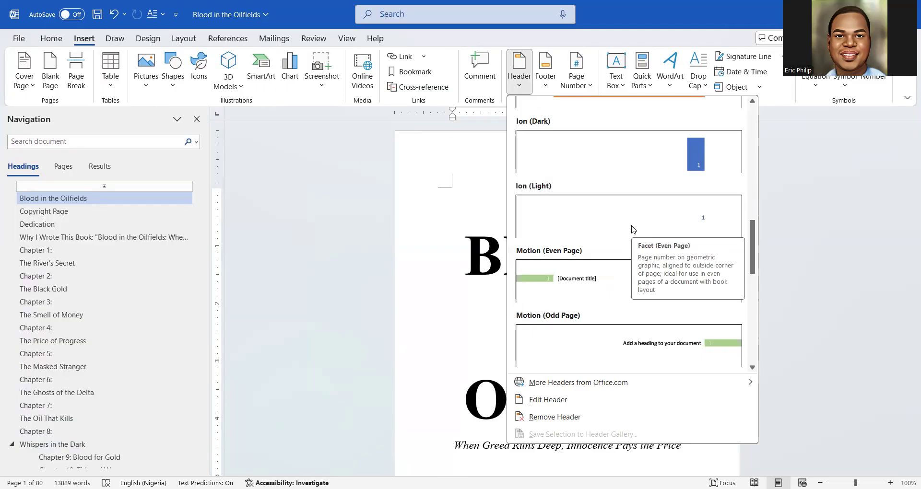
# Scroll the Header gallery and insert the Motion (Odd Page) header design
pyautogui.scroll(-3, 587, 309)
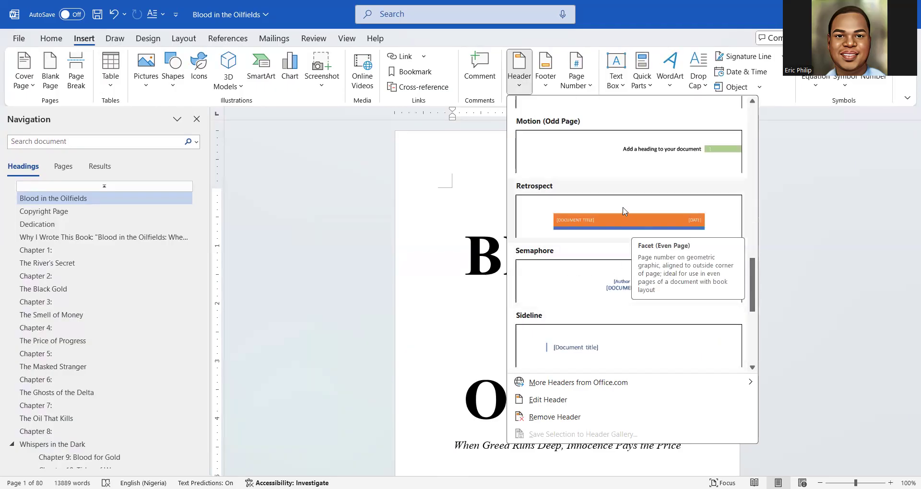
pyautogui.scroll(6, 625, 211)
pyautogui.scroll(-3, 624, 244)
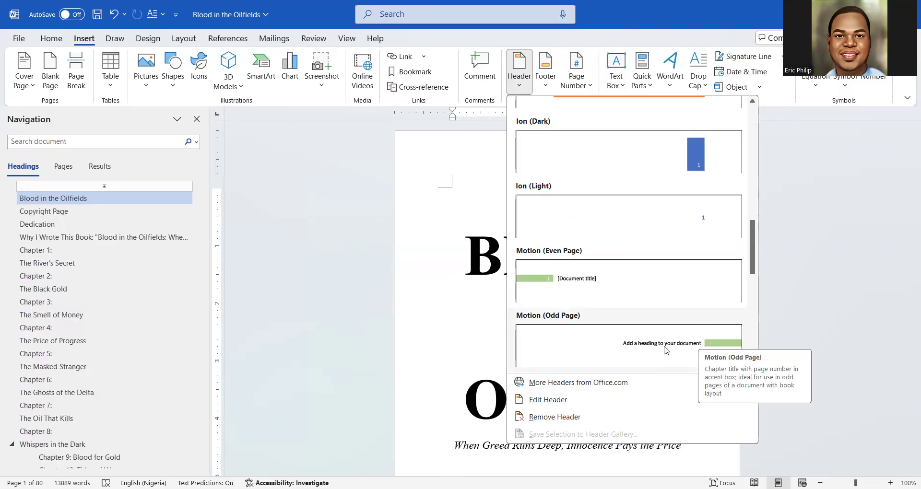
pyautogui.click(665, 350)
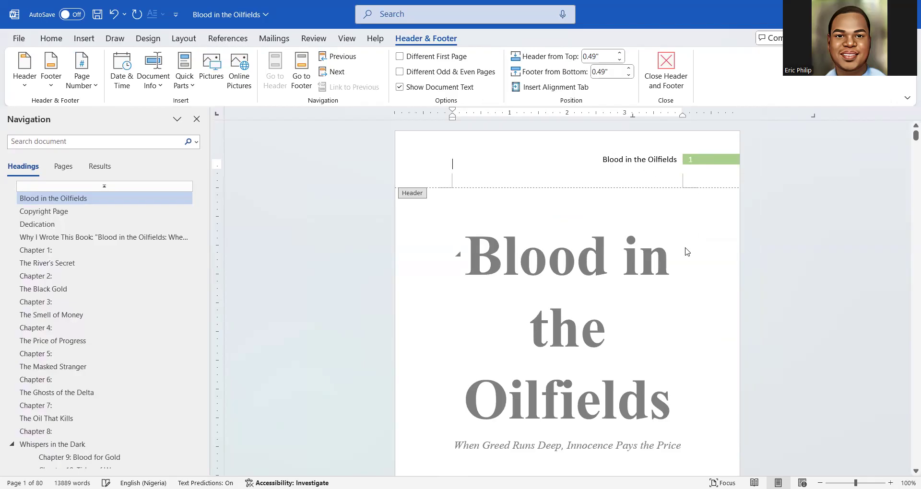
# Scroll the pages to check the new Motion header and the footer page number
pyautogui.scroll(-5, 687, 252)
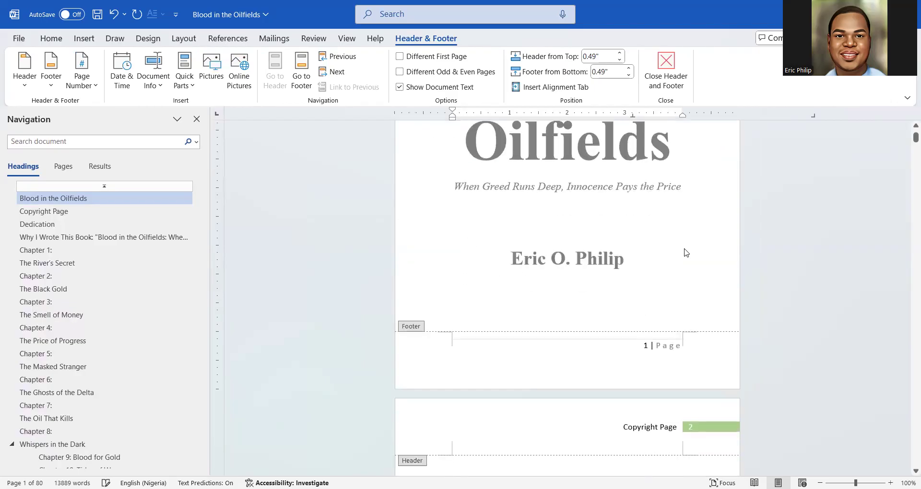
pyautogui.scroll(2, 686, 253)
pyautogui.scroll(3, 680, 257)
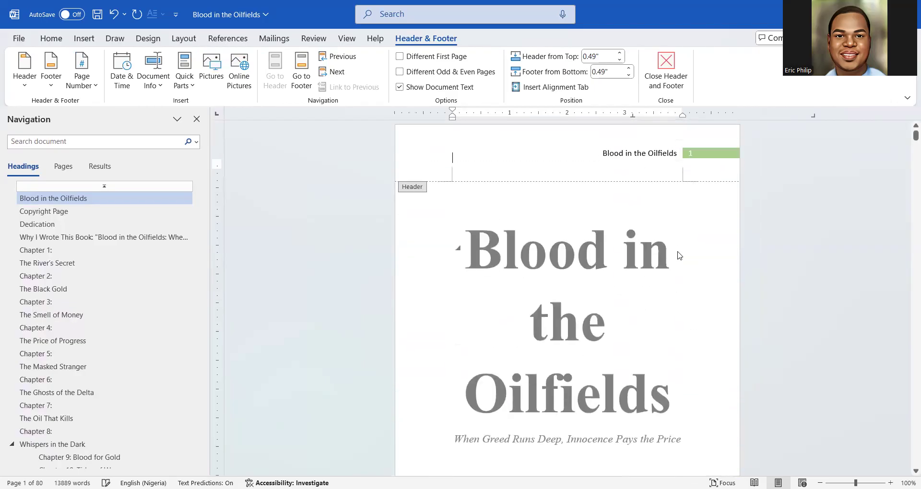
# Reformat the header title 'Blood in the Oilfields' as italic, centred Times New Roman
pyautogui.doubleClick(620, 257)
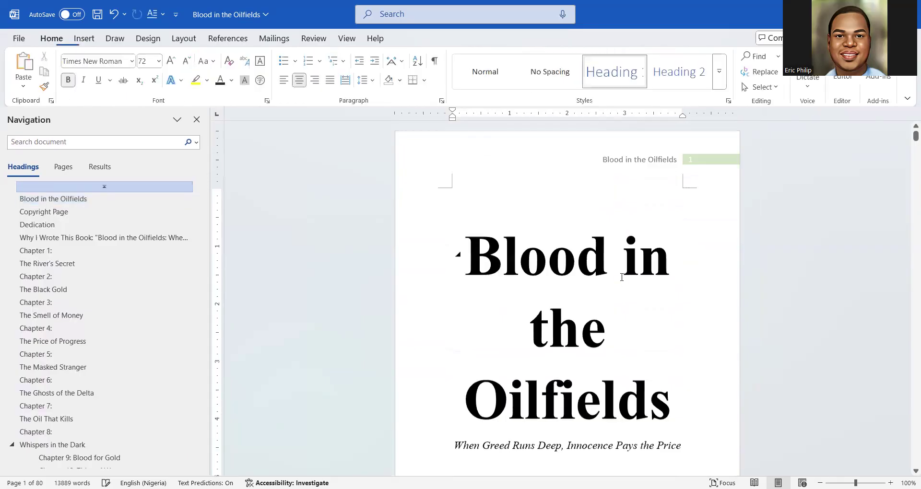
pyautogui.doubleClick(660, 159)
pyautogui.tripleClick(660, 161)
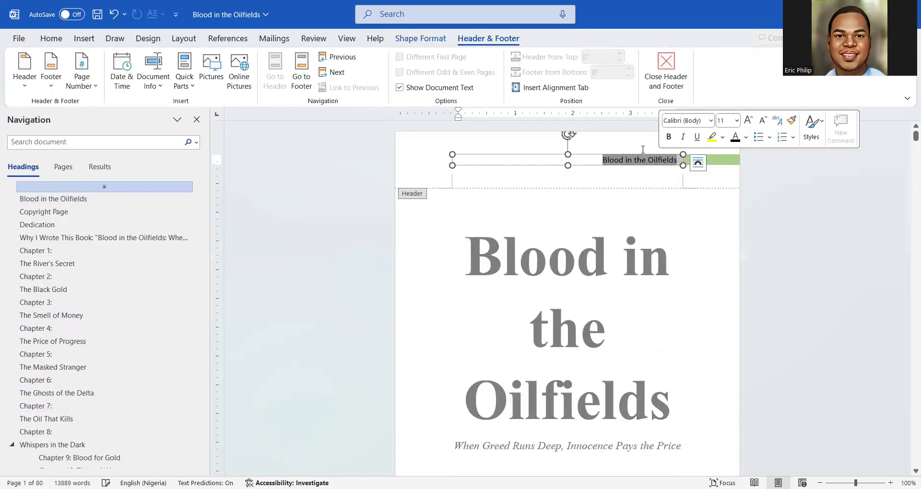
pyautogui.click(52, 38)
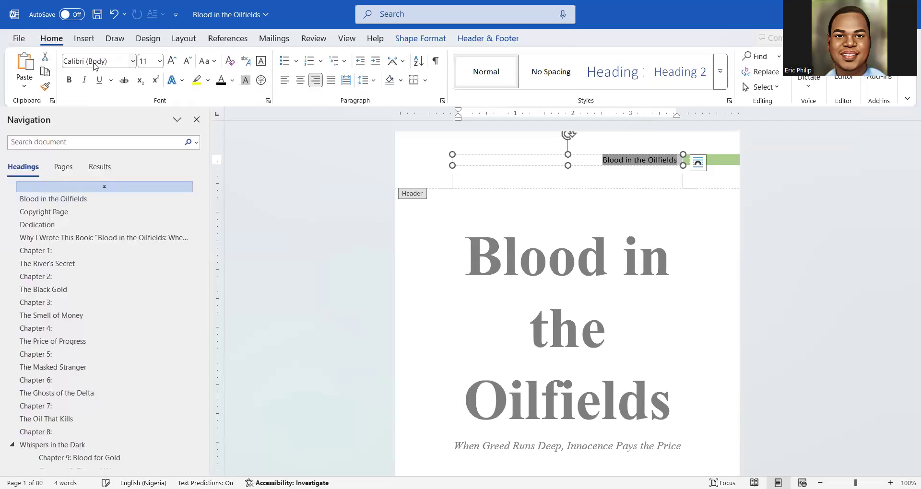
pyautogui.click(94, 62)
pyautogui.write('Times New Roman')
pyautogui.press('Return')
pyautogui.click(85, 80)
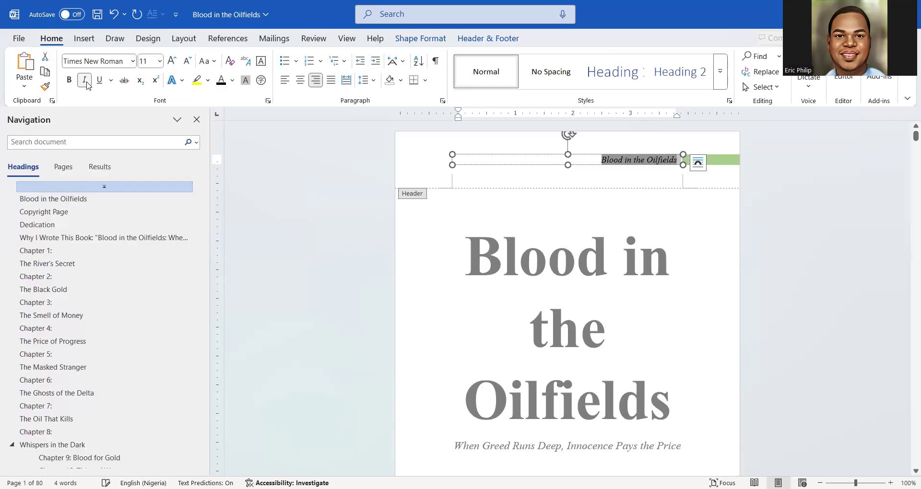
pyautogui.click(300, 81)
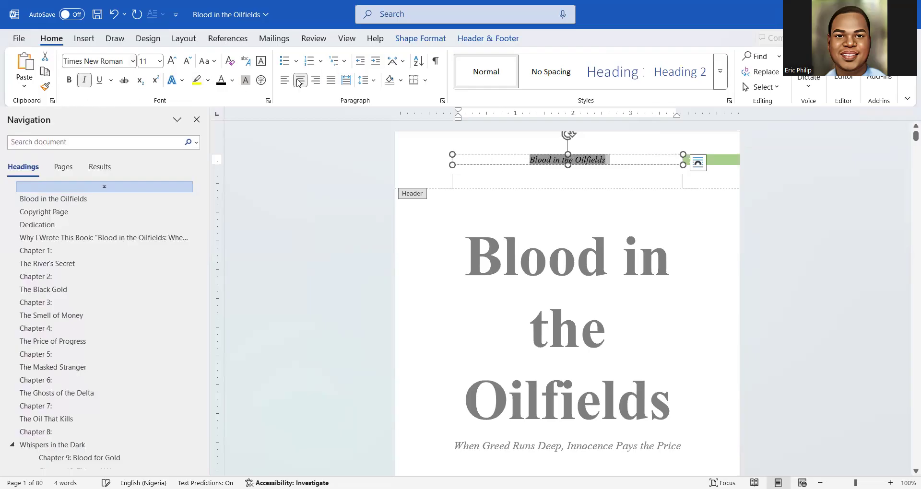
# Keep the header title at 11 pt without bold, then deselect it
pyautogui.click(188, 61)
pyautogui.click(188, 61)
pyautogui.click(172, 61)
pyautogui.click(172, 61)
pyautogui.click(69, 80)
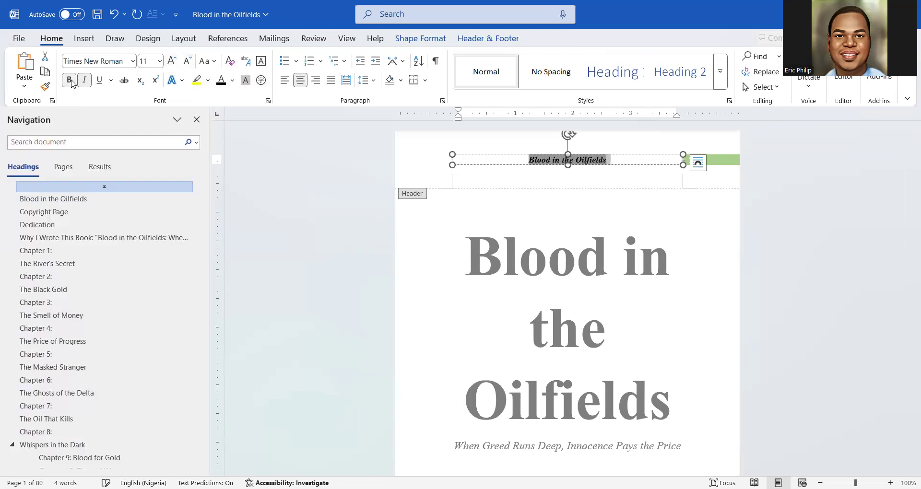
pyautogui.click(72, 81)
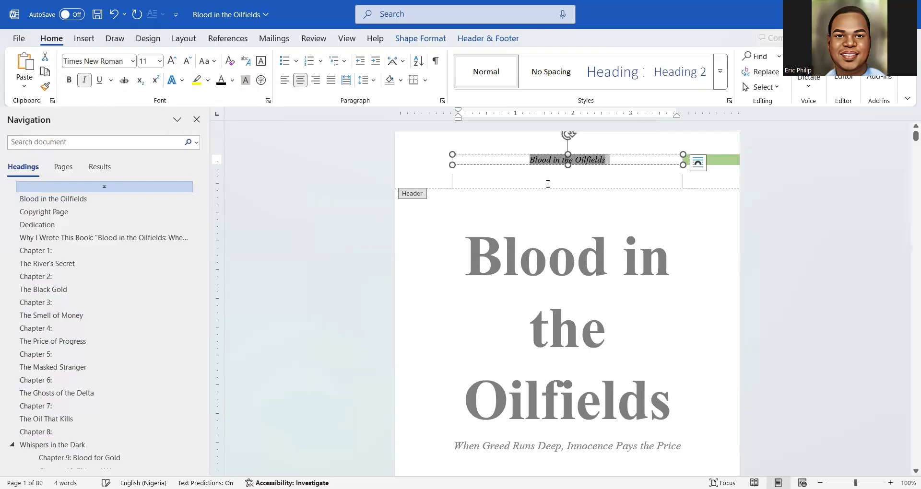
pyautogui.click(551, 179)
pyautogui.click(570, 165)
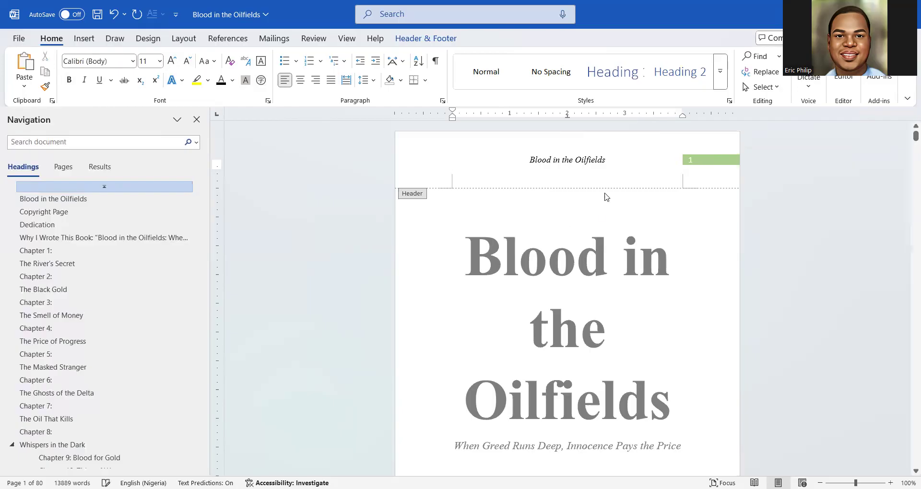
# Close header editing and review the running headers, such as Copyright Page and Dedication
pyautogui.doubleClick(596, 240)
pyautogui.scroll(-8, 589, 211)
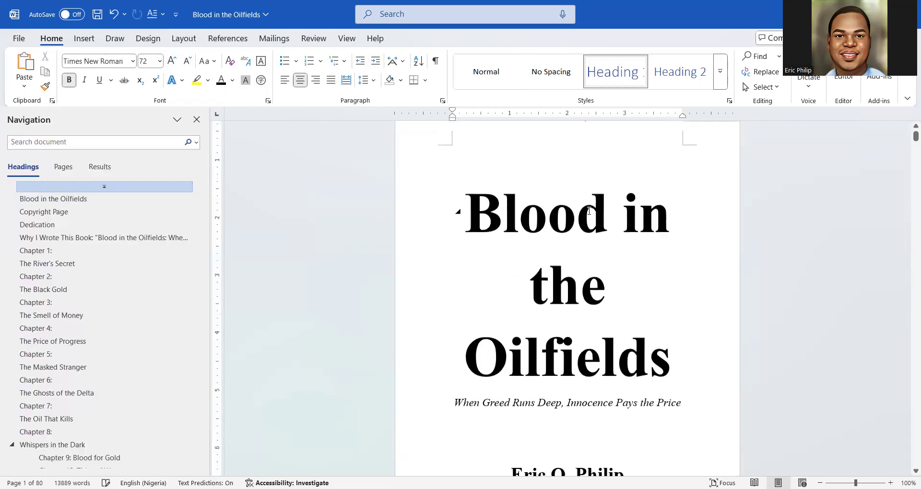
pyautogui.scroll(5, 590, 216)
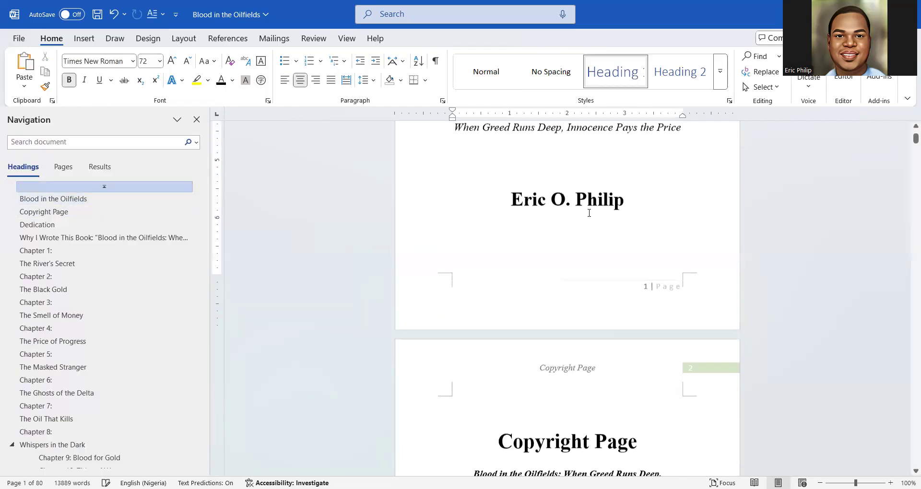
pyautogui.scroll(-3, 586, 217)
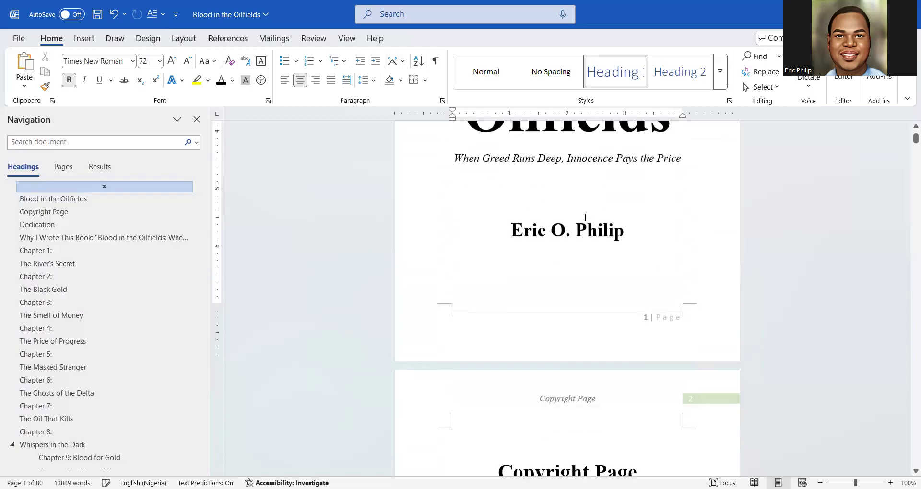
pyautogui.scroll(5, 582, 246)
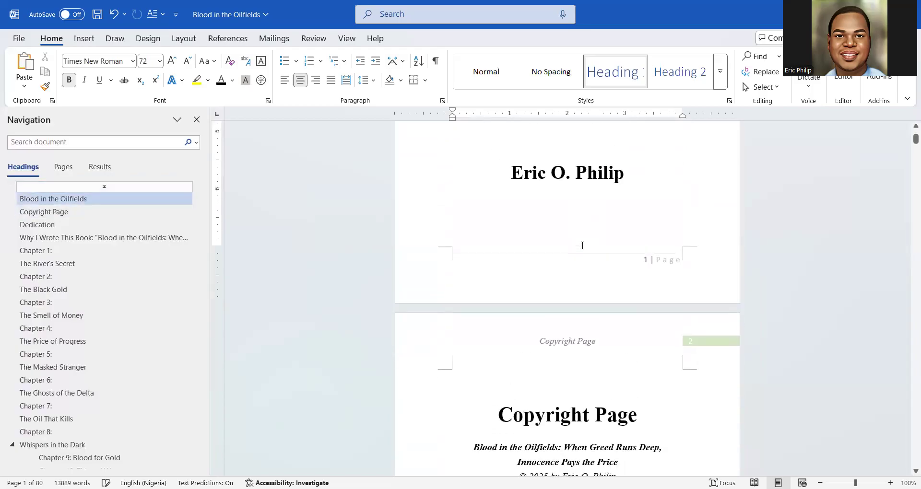
pyautogui.scroll(-3, 582, 246)
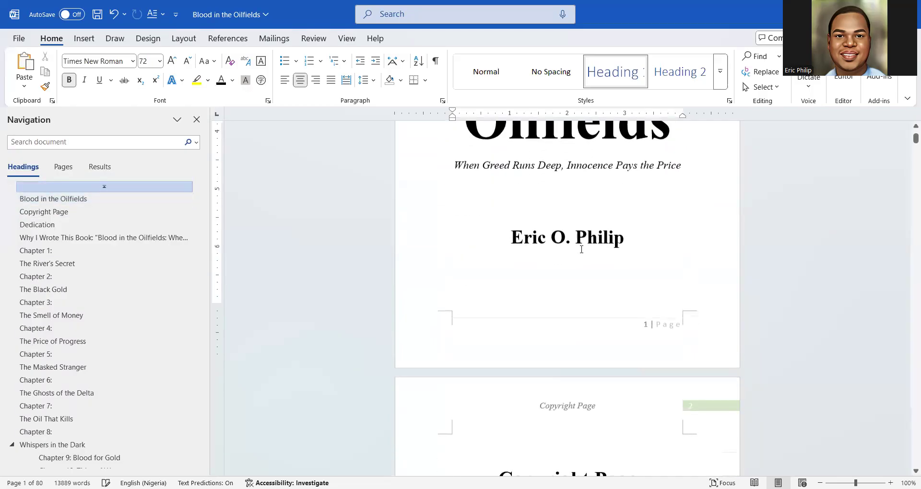
pyautogui.scroll(-3, 578, 259)
pyautogui.scroll(-2, 578, 259)
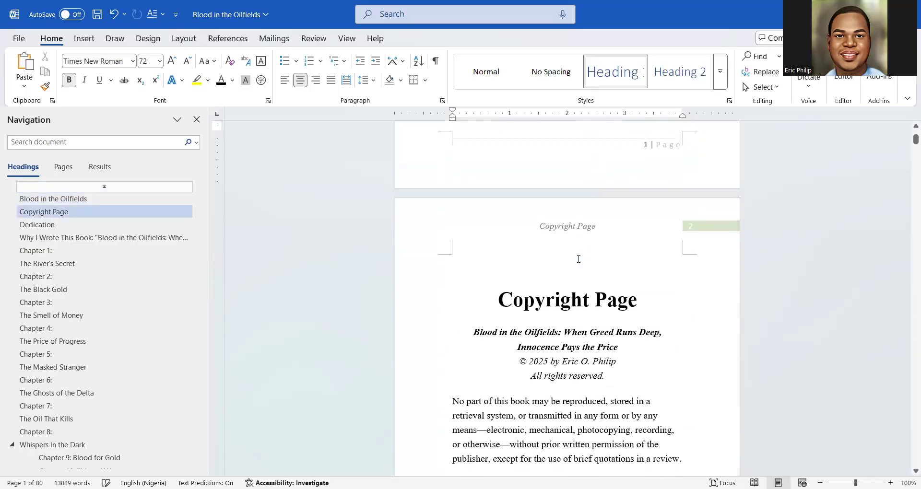
pyautogui.scroll(-1, 580, 257)
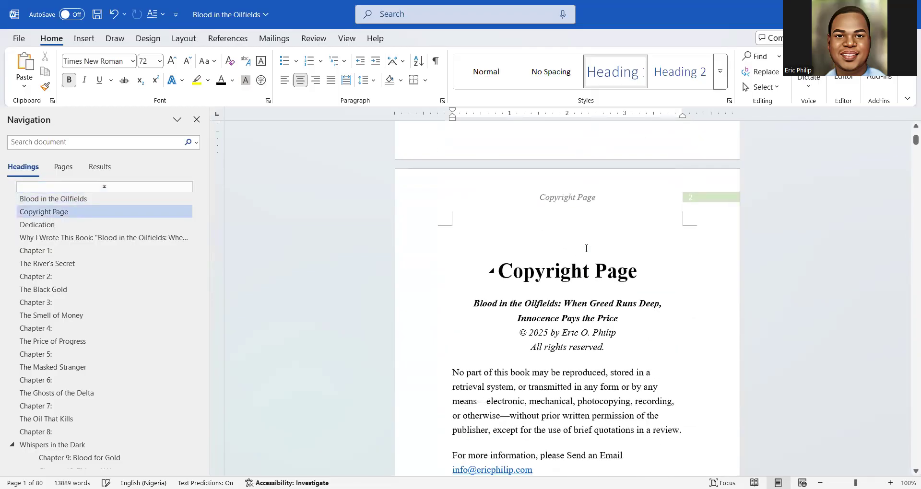
pyautogui.scroll(-3, 586, 248)
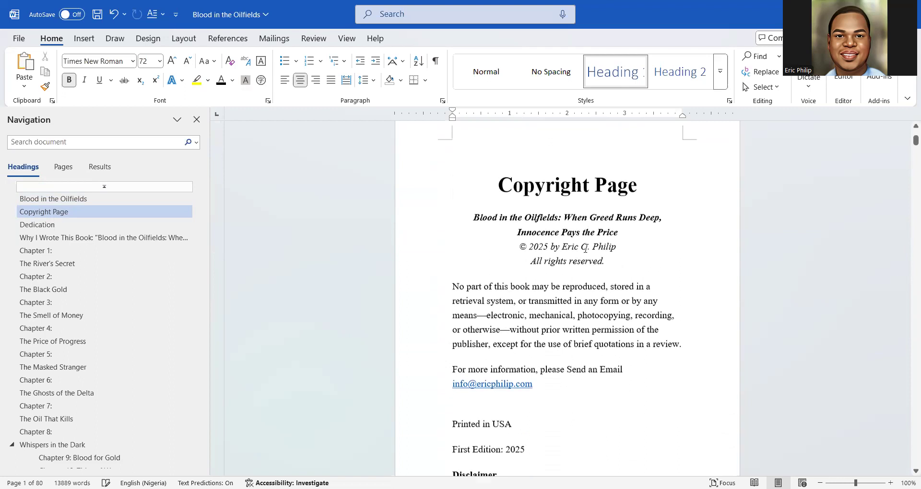
pyautogui.scroll(3, 586, 248)
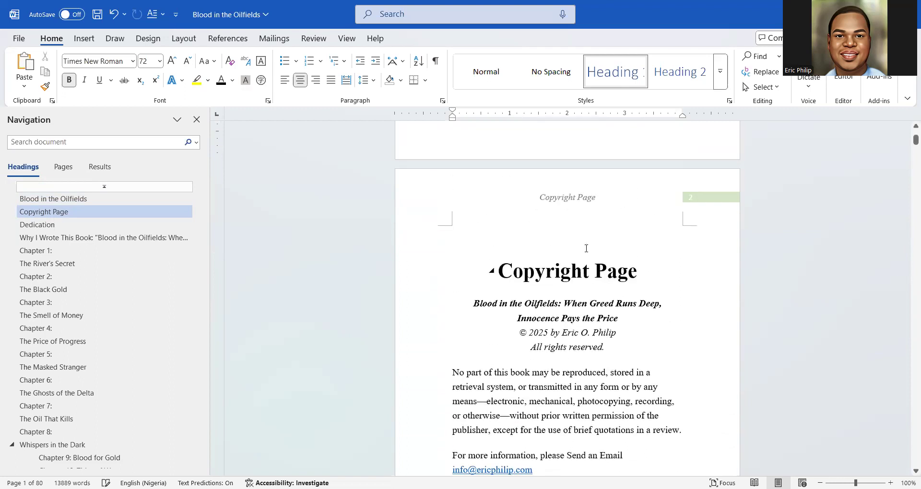
pyautogui.scroll(-2, 586, 248)
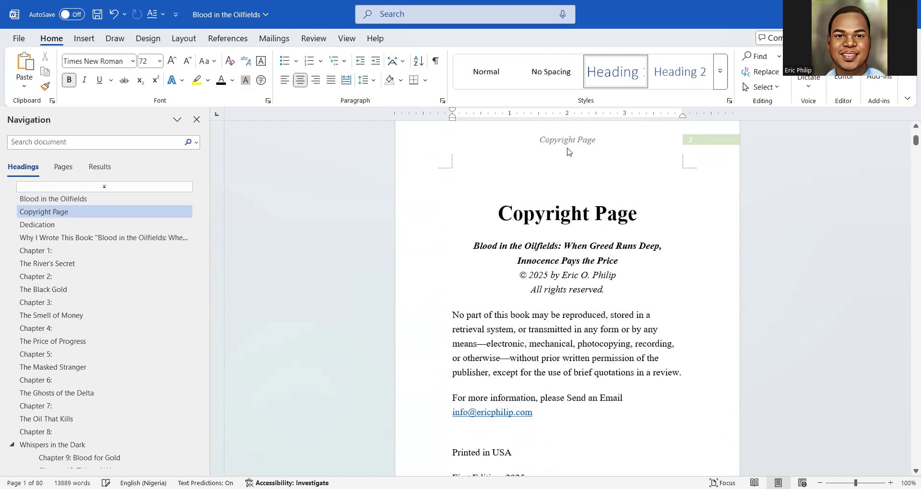
pyautogui.scroll(-20, 568, 152)
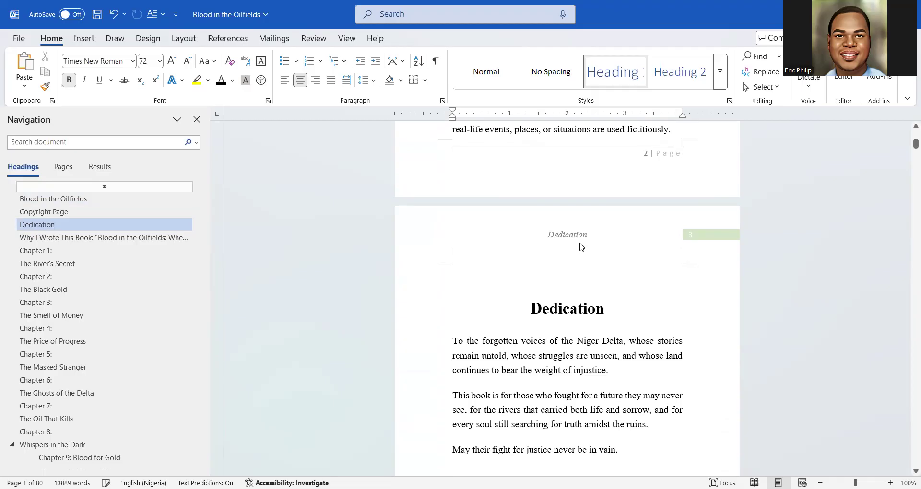
pyautogui.scroll(-10, 581, 246)
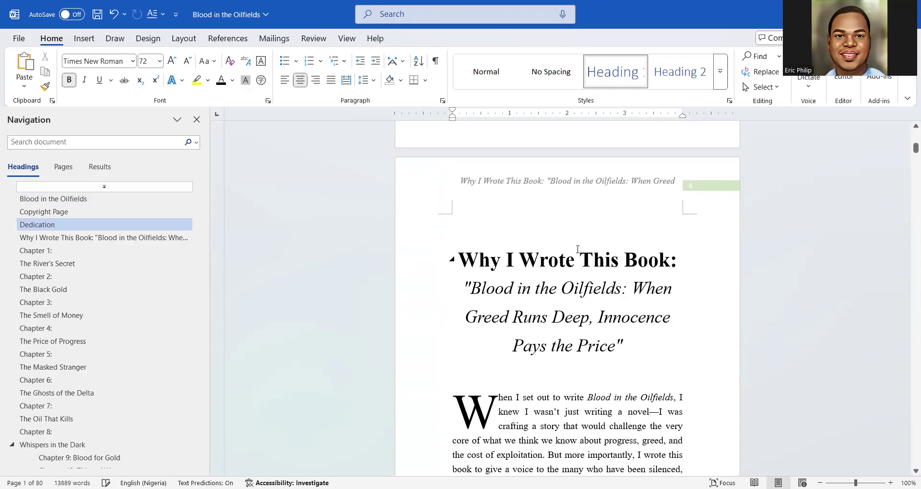
pyautogui.scroll(-10, 578, 249)
pyautogui.scroll(-15, 577, 250)
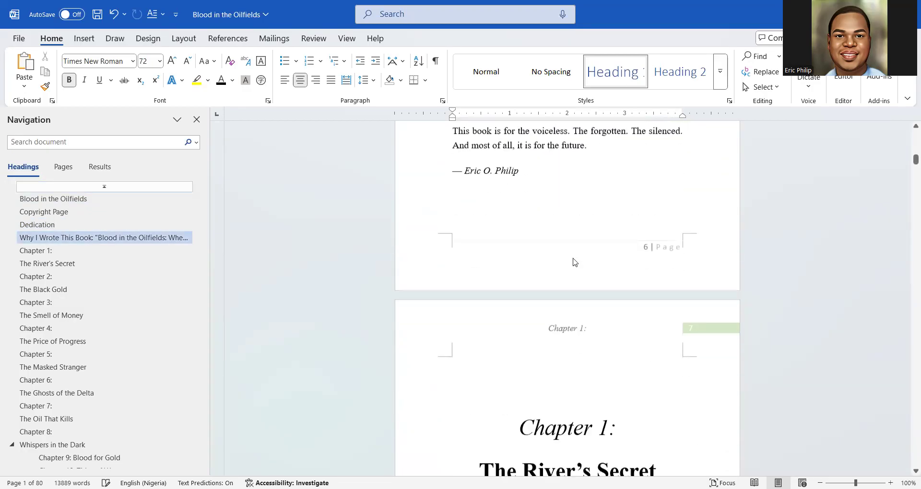
pyautogui.scroll(-14, 574, 262)
pyautogui.scroll(-2, 574, 259)
pyautogui.scroll(4, 573, 259)
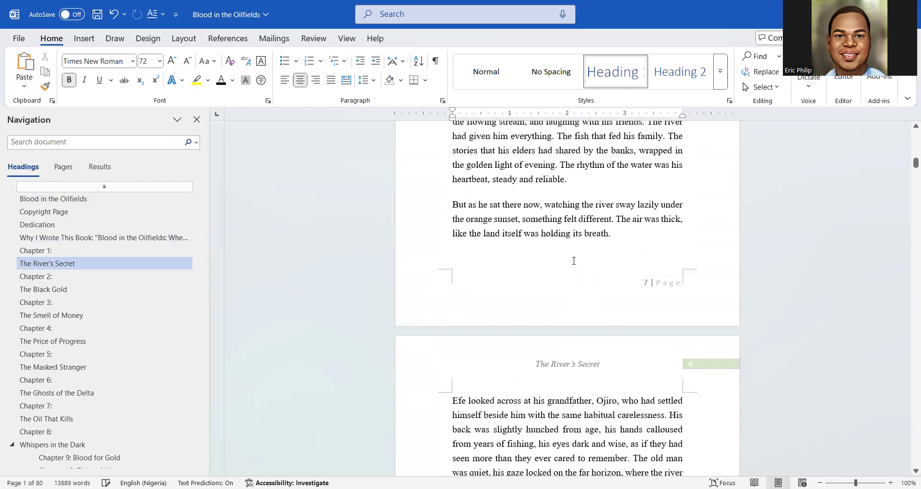
pyautogui.scroll(-4, 573, 261)
pyautogui.scroll(2, 573, 262)
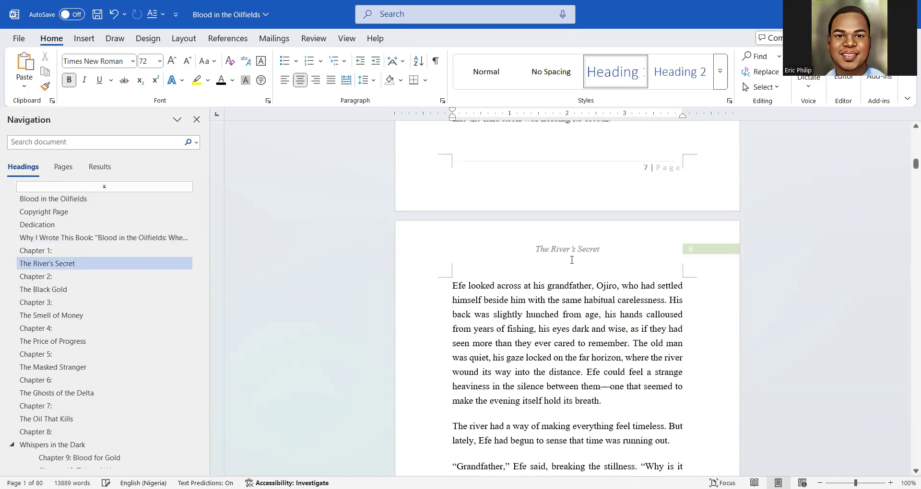
pyautogui.scroll(-5, 572, 260)
pyautogui.scroll(-18, 572, 260)
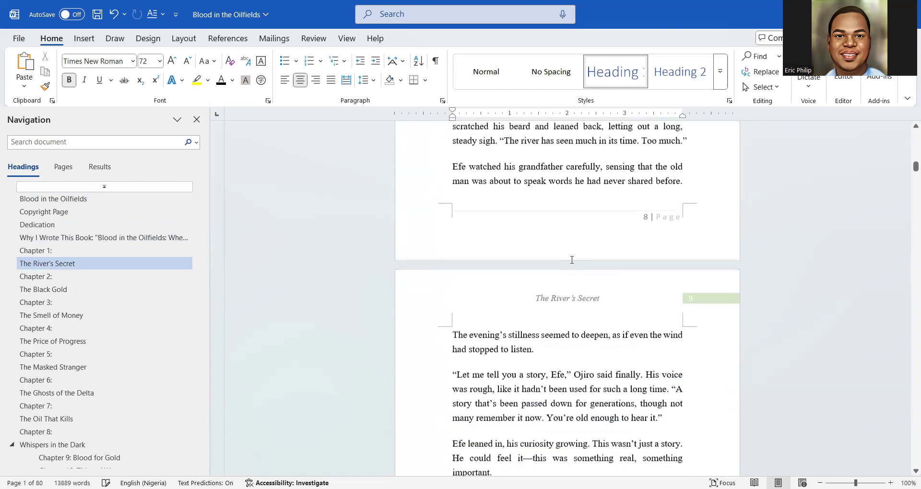
pyautogui.scroll(-12, 572, 260)
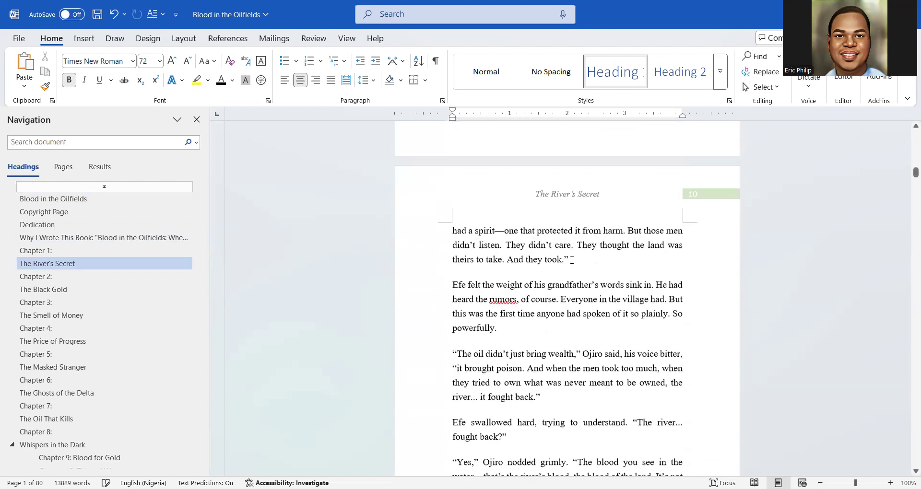
pyautogui.scroll(-8, 572, 260)
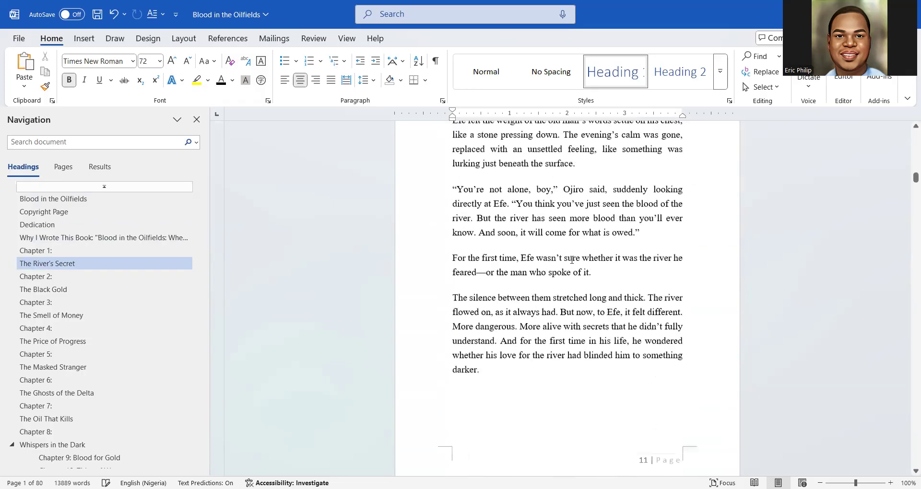
pyautogui.scroll(4, 572, 260)
pyautogui.scroll(10, 572, 260)
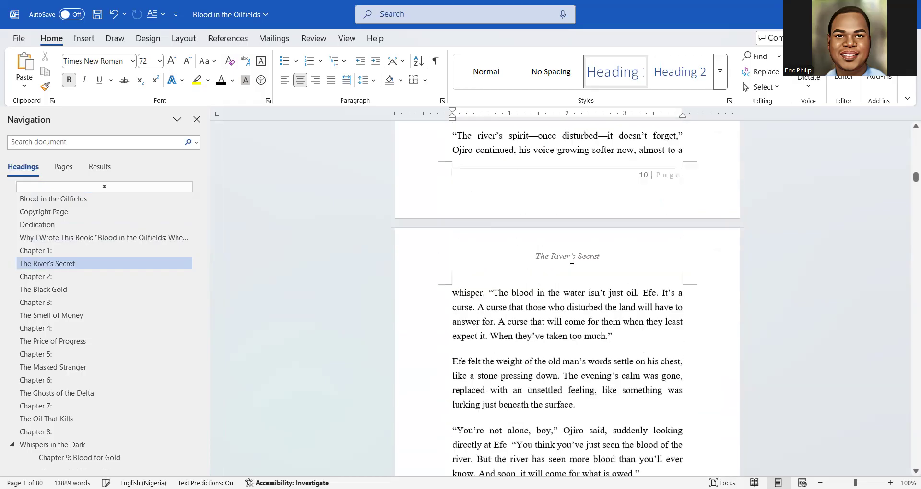
pyautogui.scroll(-12, 572, 260)
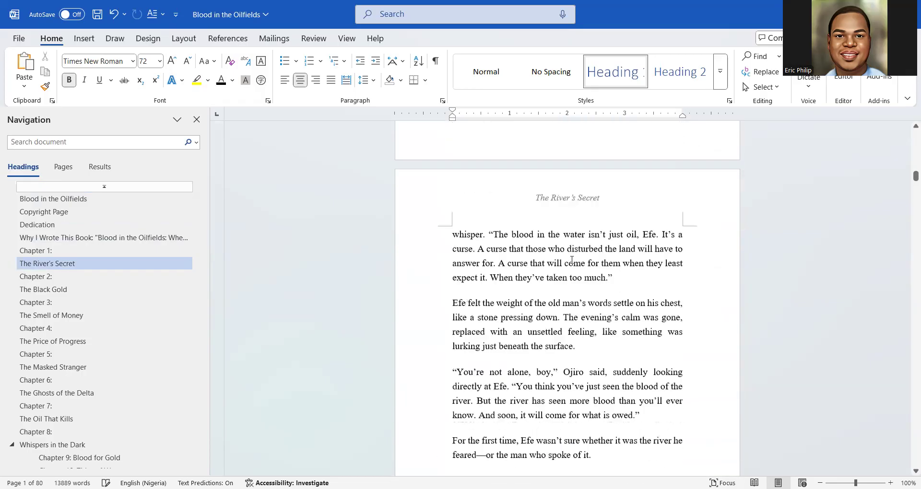
pyautogui.scroll(10, 572, 260)
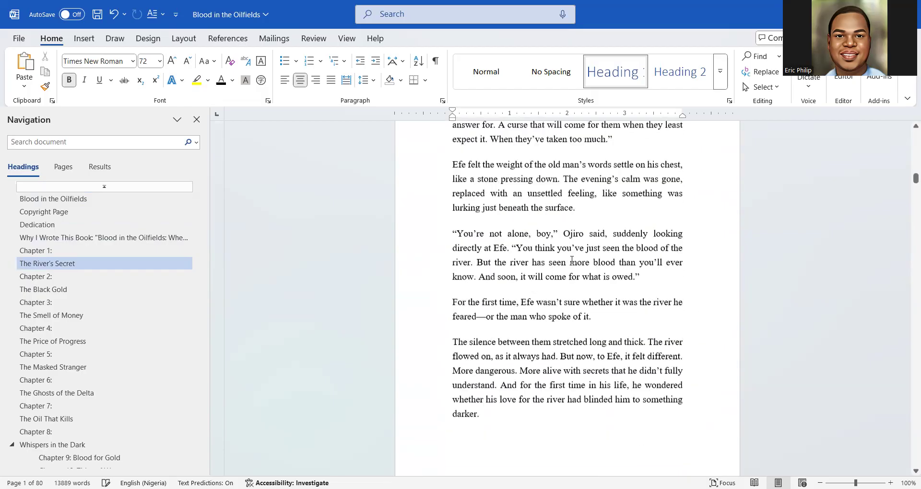
pyautogui.scroll(-12, 571, 260)
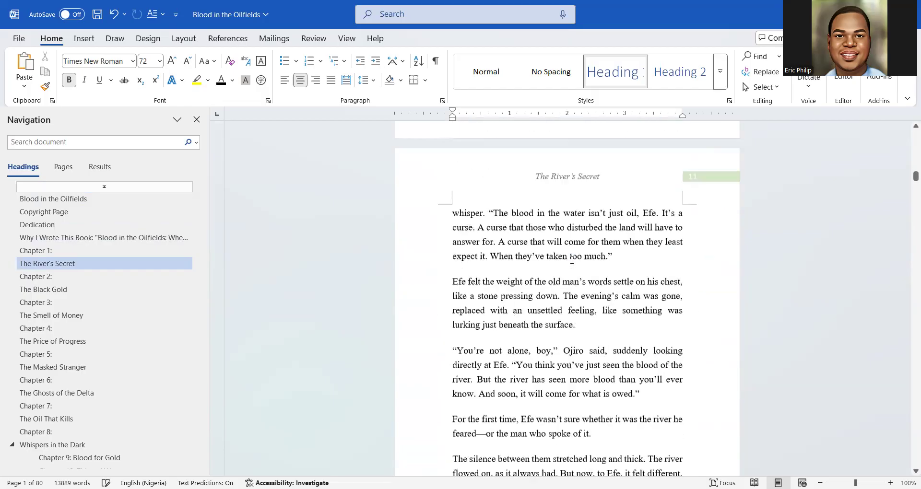
pyautogui.scroll(-3, 571, 260)
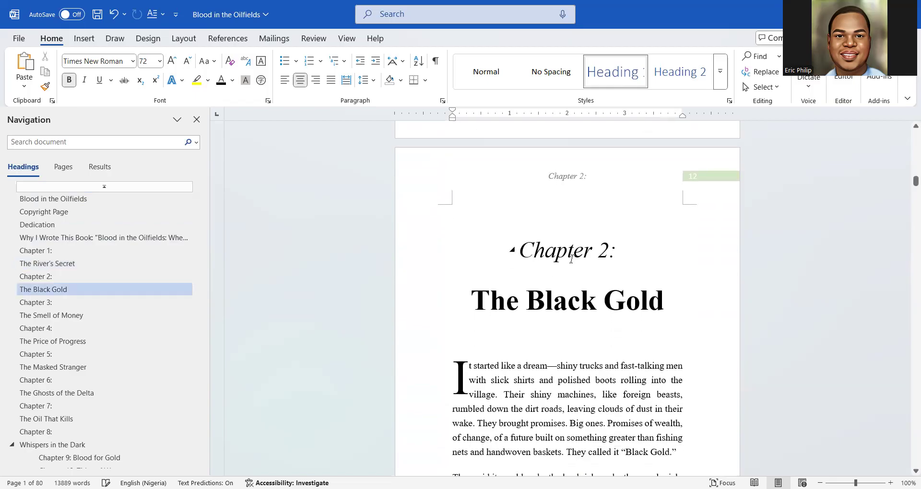
pyautogui.scroll(-13, 570, 278)
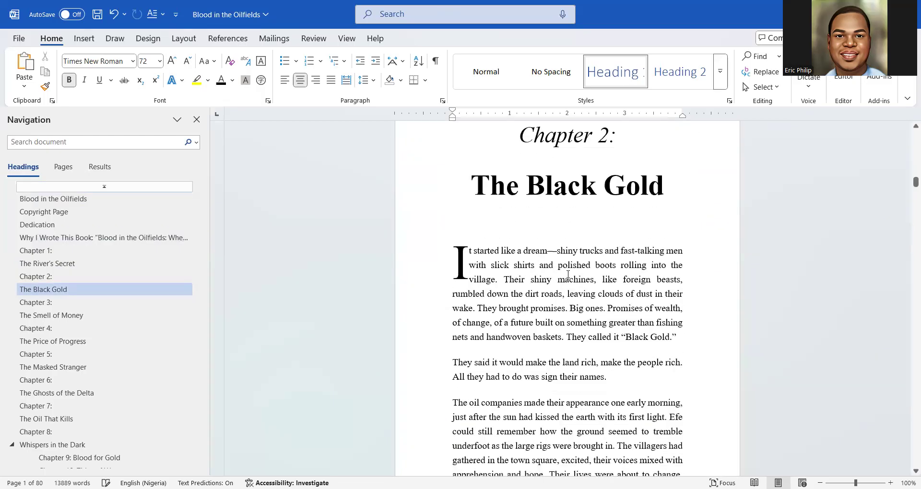
pyautogui.scroll(13, 556, 266)
pyautogui.scroll(-20, 556, 267)
pyautogui.scroll(-20, 556, 268)
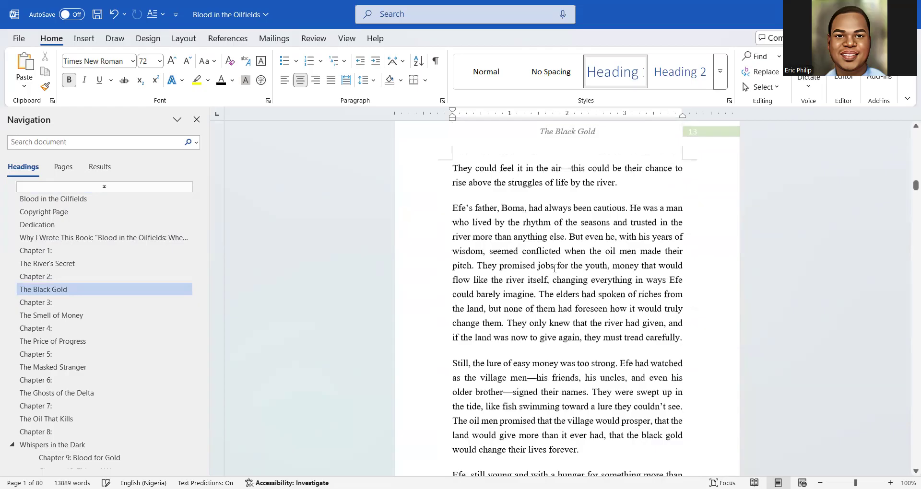
pyautogui.scroll(-20, 556, 274)
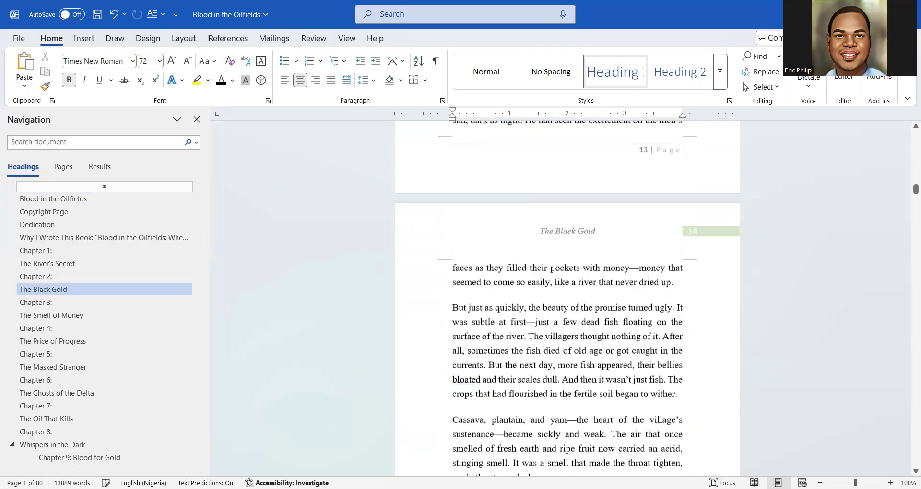
pyautogui.scroll(-20, 555, 275)
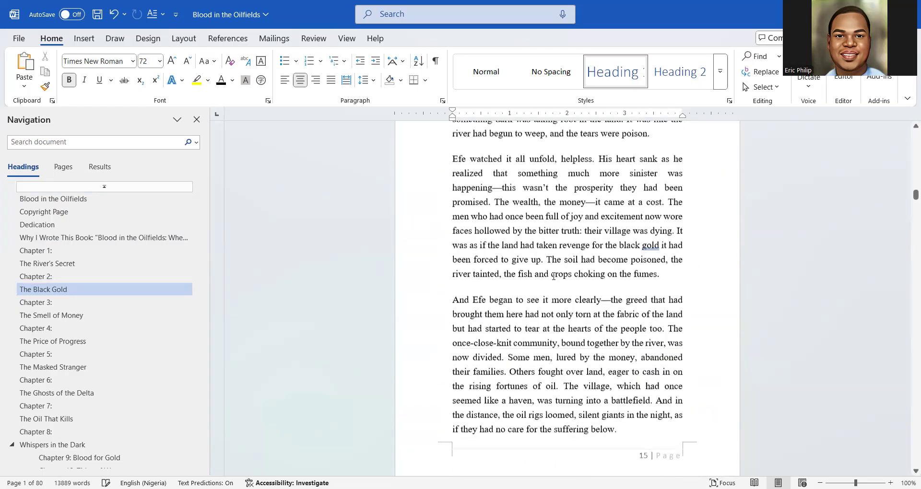
pyautogui.scroll(-9, 557, 272)
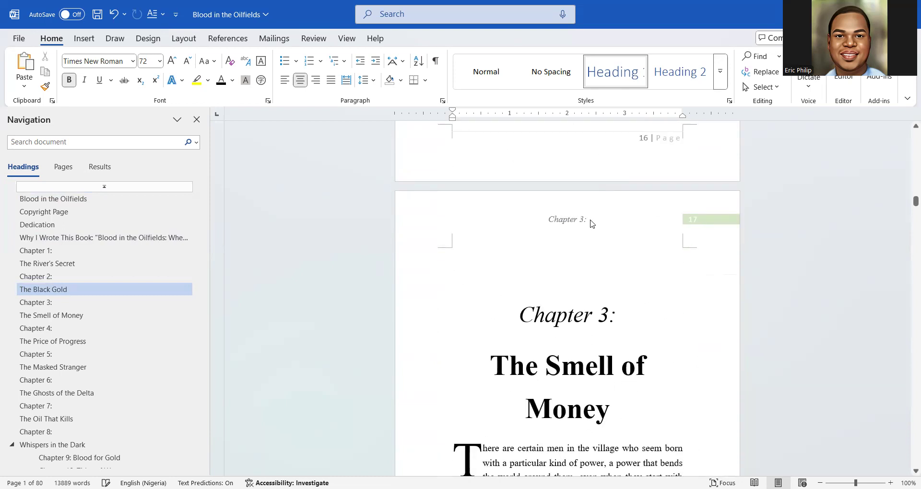
pyautogui.scroll(-19, 591, 224)
pyautogui.scroll(-19, 590, 235)
pyautogui.scroll(4, 581, 259)
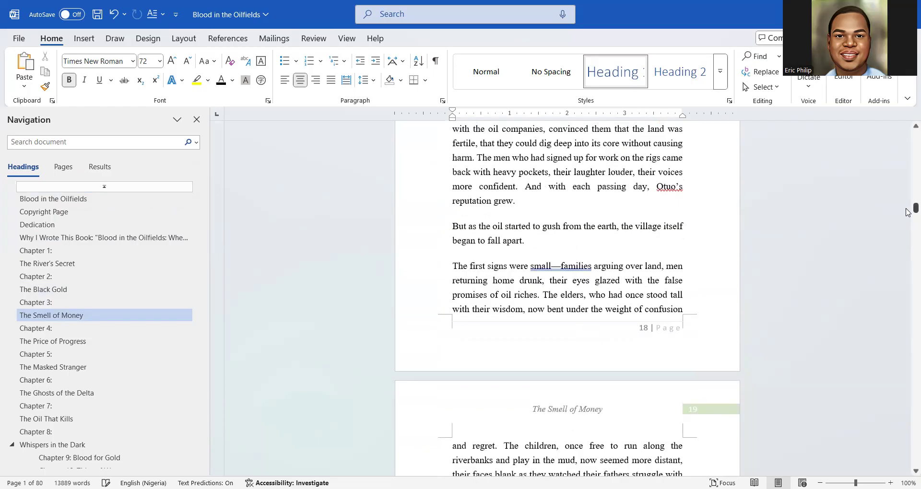
pyautogui.moveTo(908, 213); pyautogui.dragTo(908, 142)
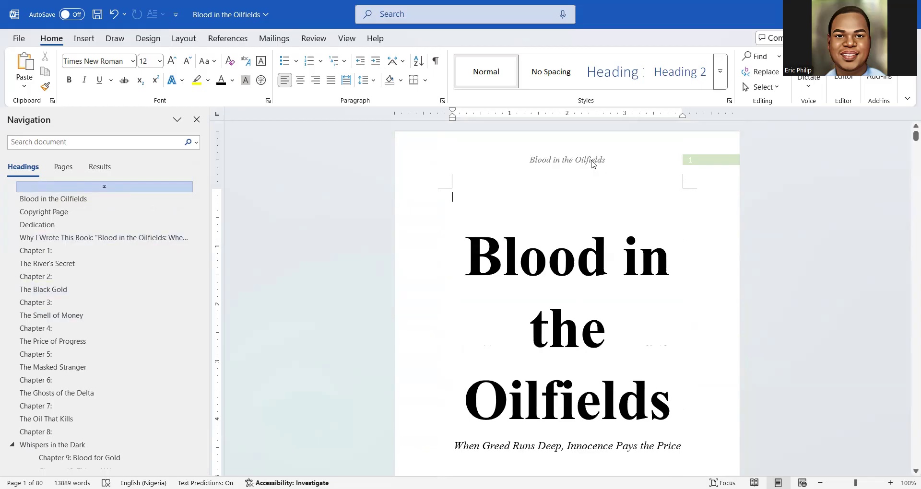
# Replace the page header with the built-in Semaphore design
pyautogui.doubleClick(585, 164)
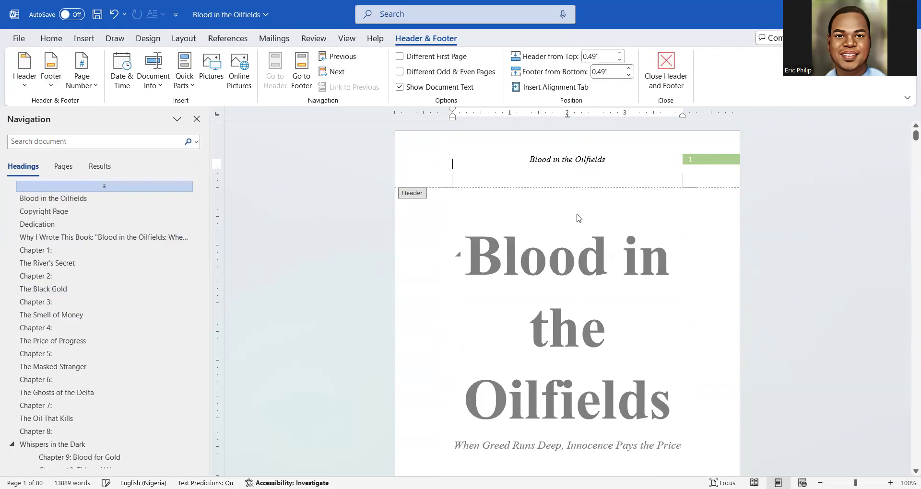
pyautogui.click(71, 40)
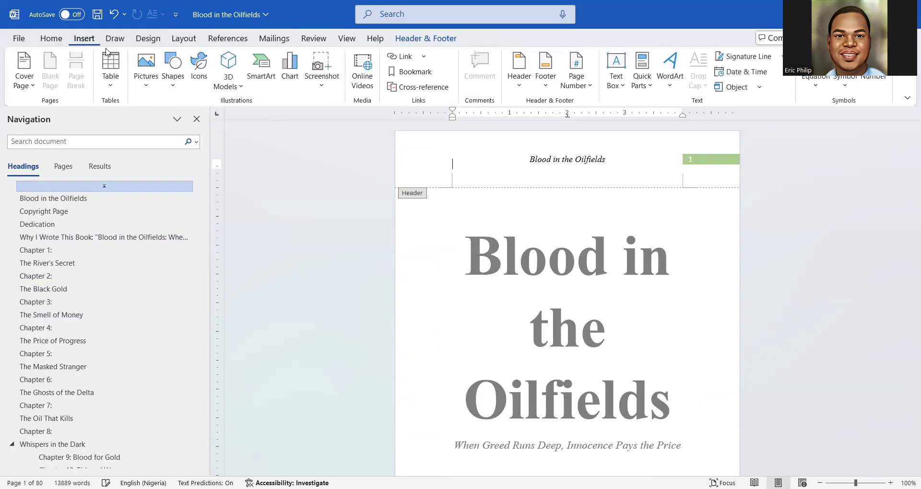
pyautogui.click(517, 91)
pyautogui.scroll(-5, 599, 250)
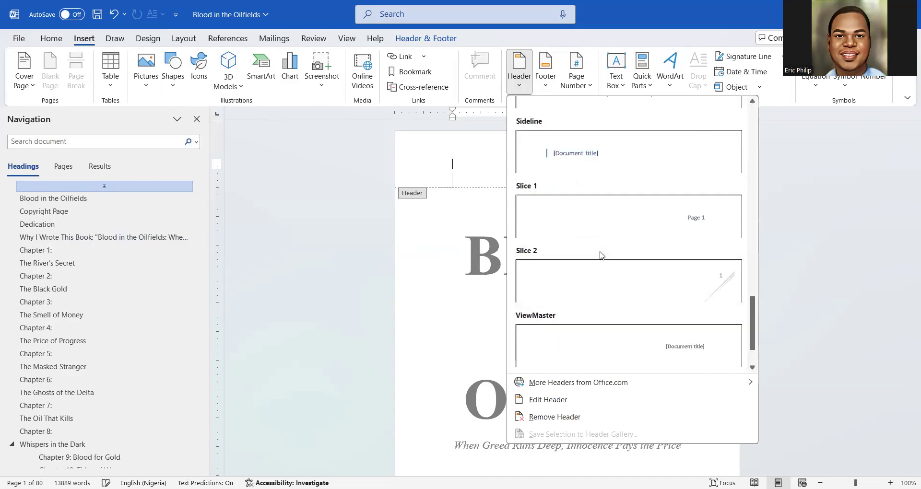
pyautogui.scroll(1, 608, 226)
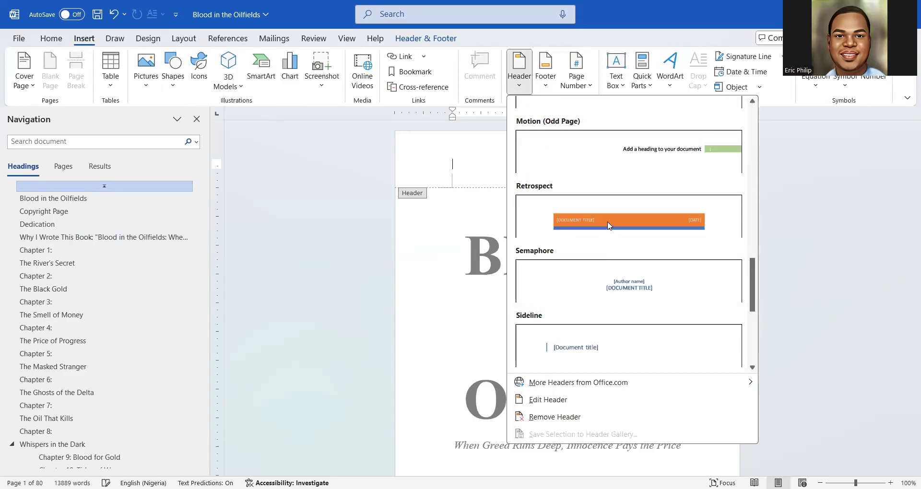
pyautogui.click(631, 288)
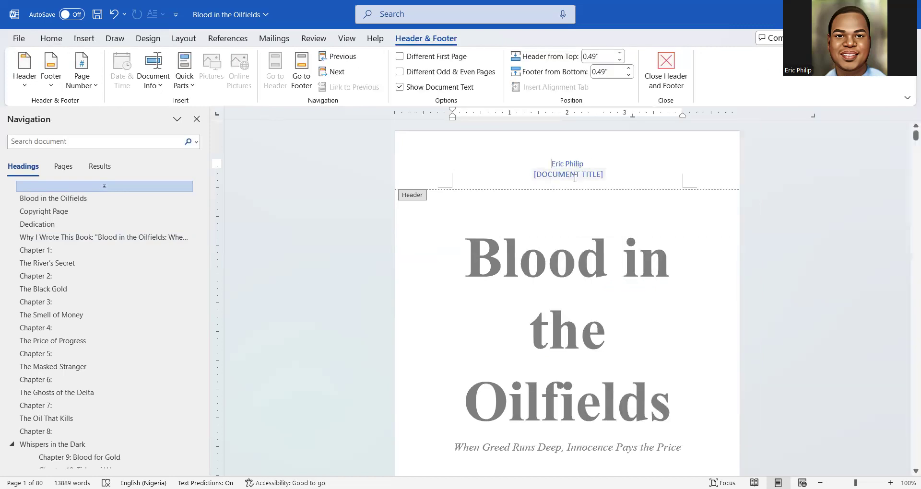
# Type 'BLOOD IN THE OILFIELDS' into the [DOCUMENT TITLE] placeholder
pyautogui.click(575, 176)
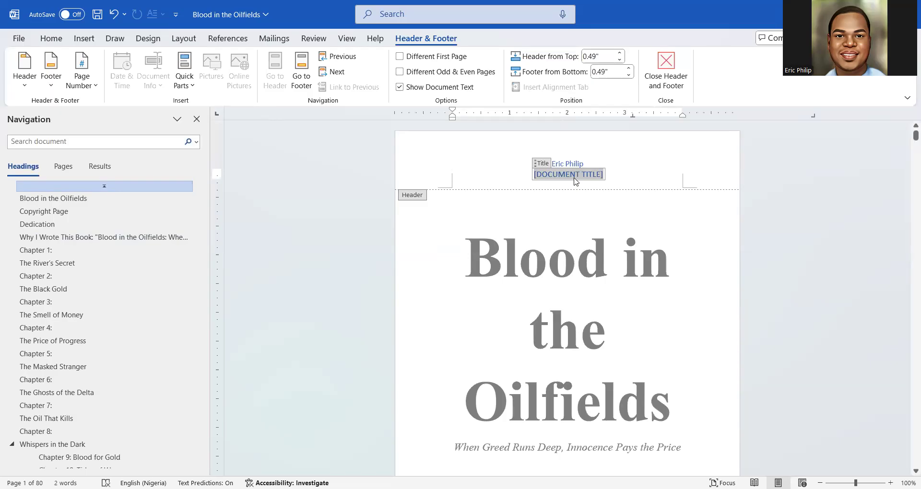
pyautogui.write('Bloo')
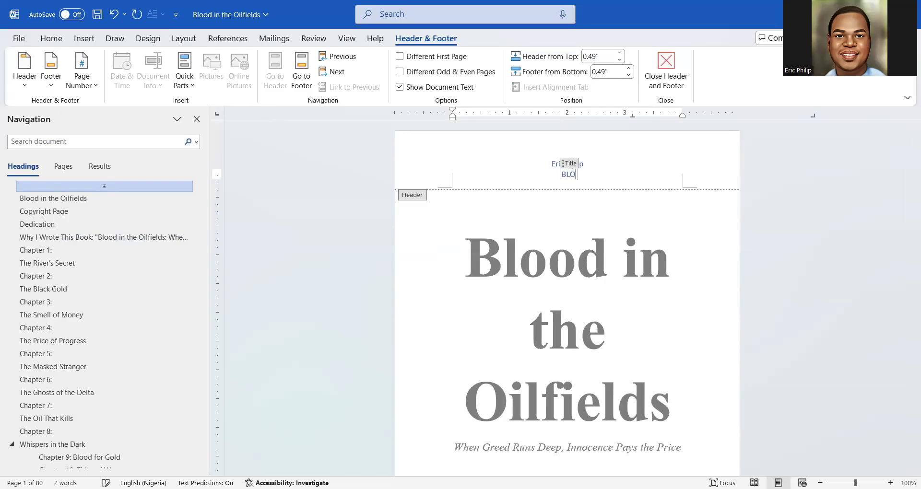
pyautogui.press('BackSpace')
pyautogui.press('BackSpace')
pyautogui.press('BackSpace')
pyautogui.write('LOO')
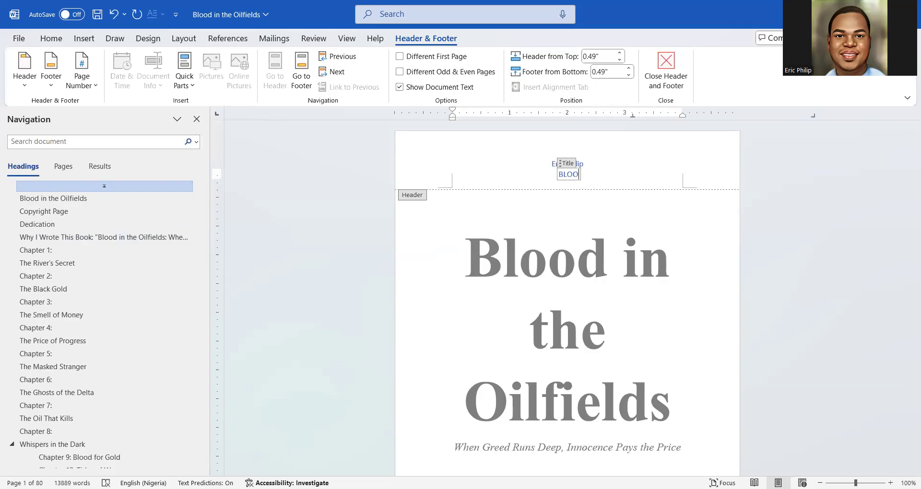
pyautogui.write('D IN THE OIL')
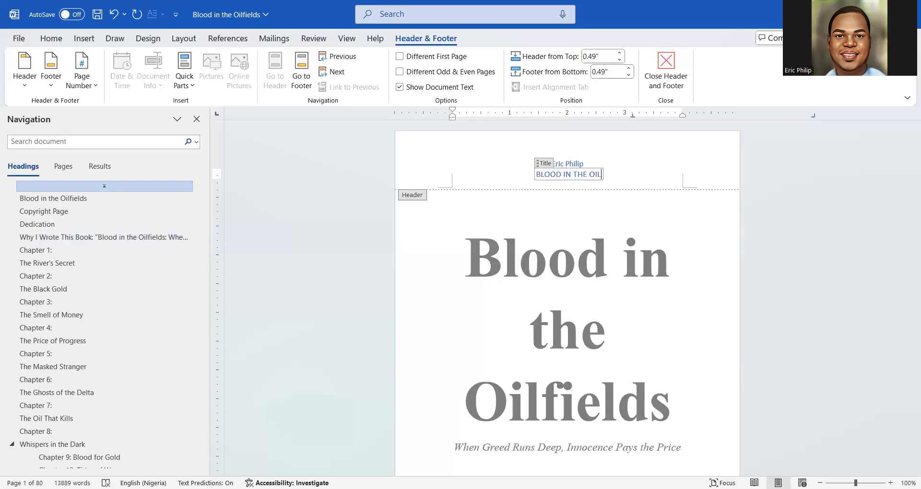
pyautogui.write('FI')
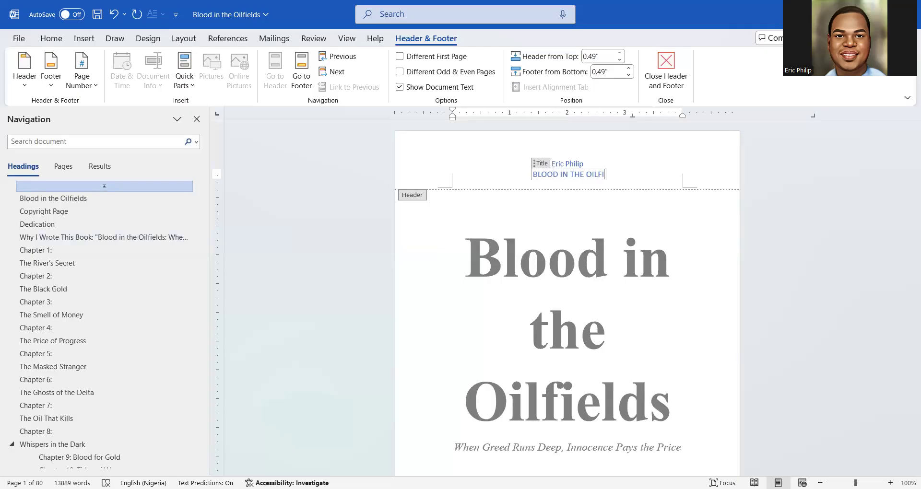
pyautogui.write('ELDS')
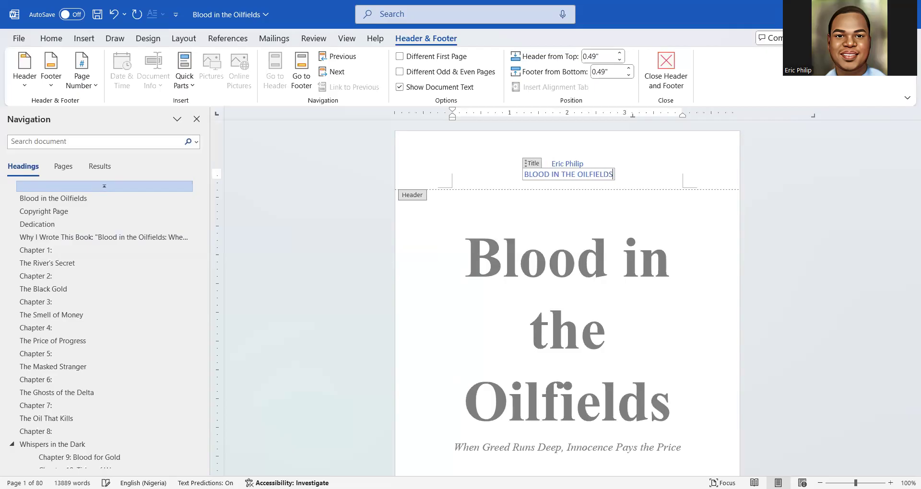
# Delete the author line from the Semaphore header
pyautogui.click(574, 164)
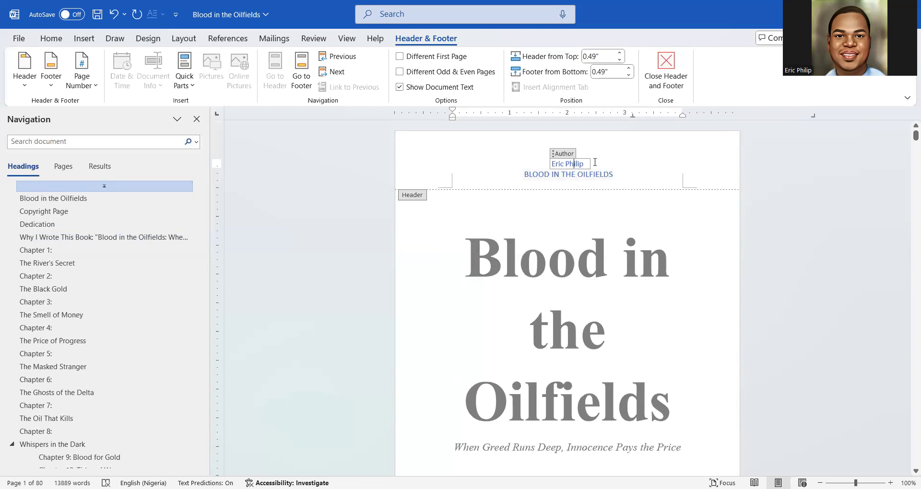
pyautogui.moveTo(553, 169); pyautogui.dragTo(553, 174)
pyautogui.click(553, 173)
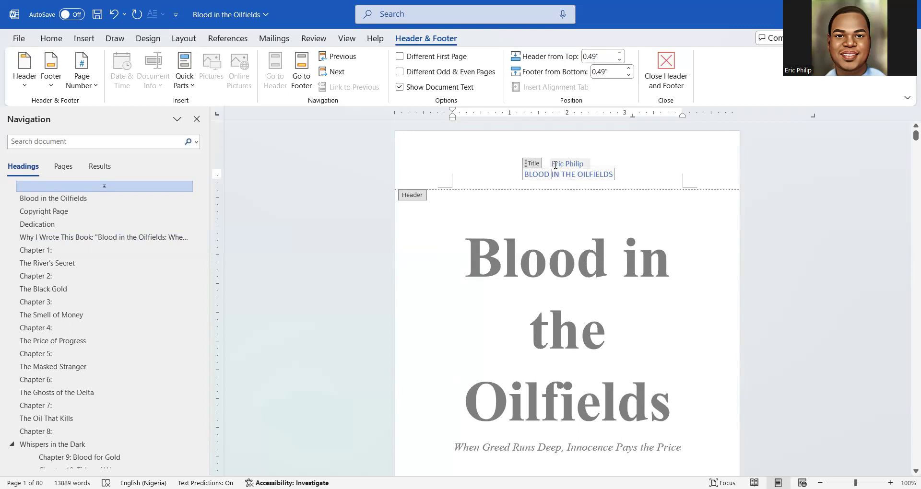
pyautogui.tripleClick(555, 165)
pyautogui.press('Delete')
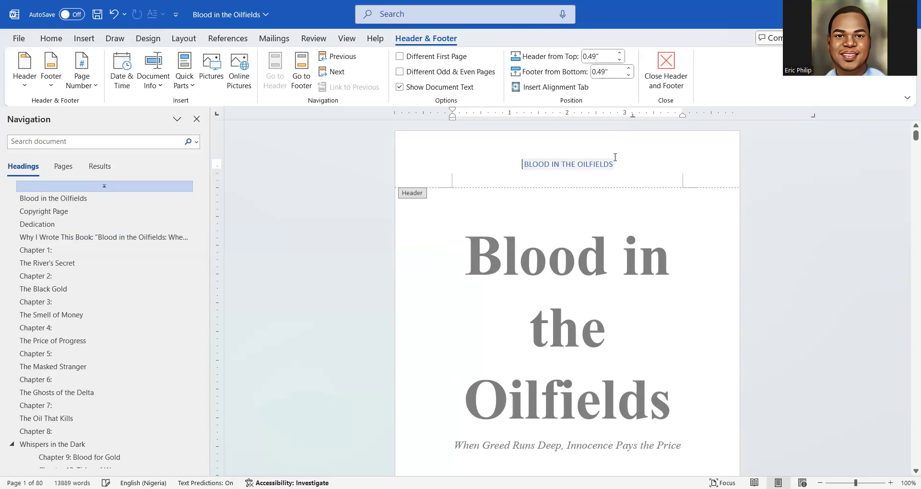
# Format the header title as italic Times New Roman at a smaller 9 pt size
pyautogui.click(606, 165)
pyautogui.doubleClick(607, 166)
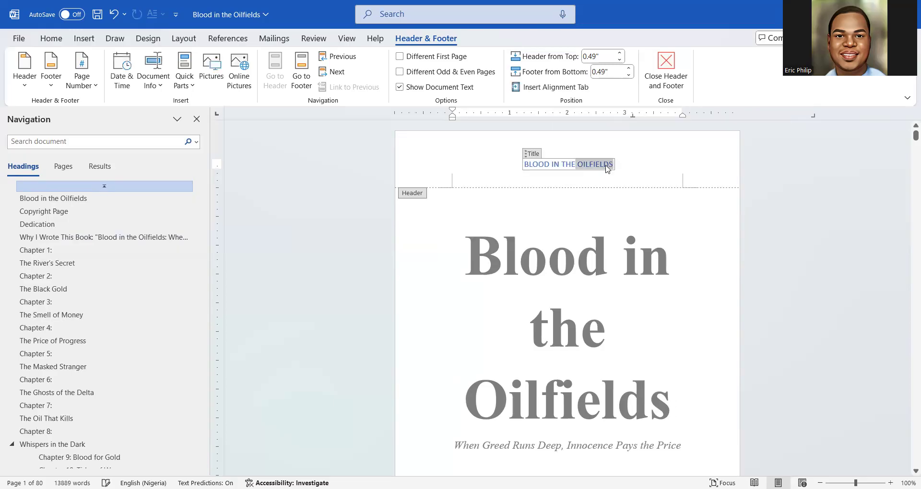
pyautogui.tripleClick(607, 166)
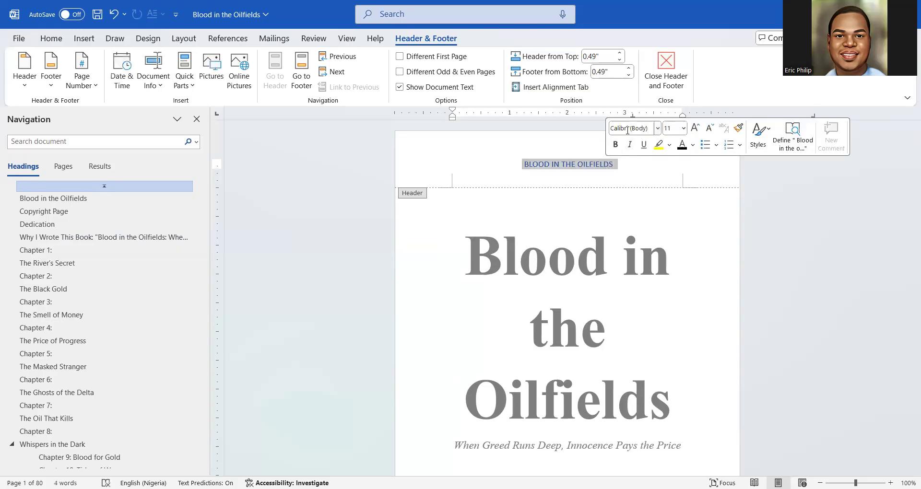
pyautogui.click(627, 131)
pyautogui.write('Times New Roman')
pyautogui.press('Return')
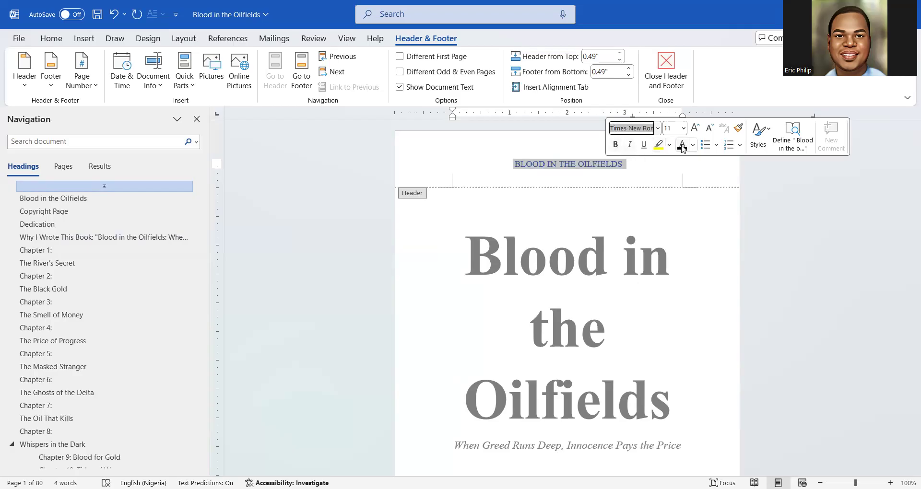
pyautogui.click(629, 144)
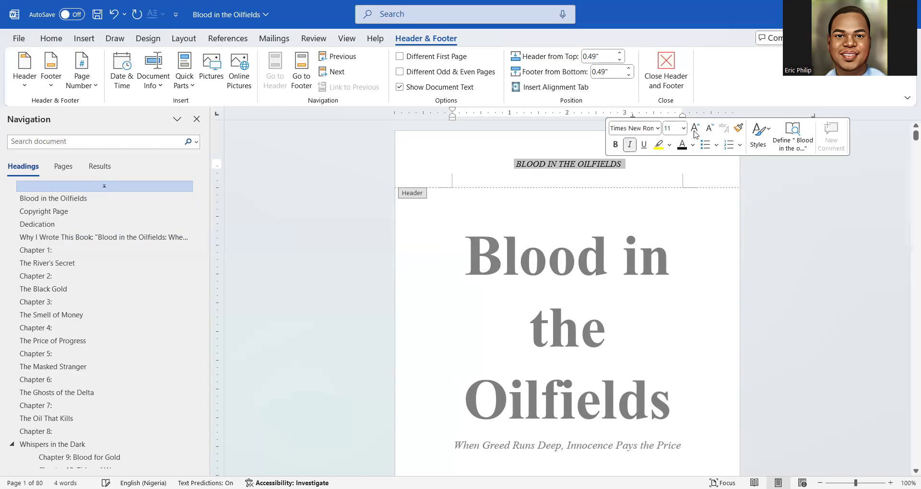
pyautogui.click(709, 129)
pyautogui.click(708, 129)
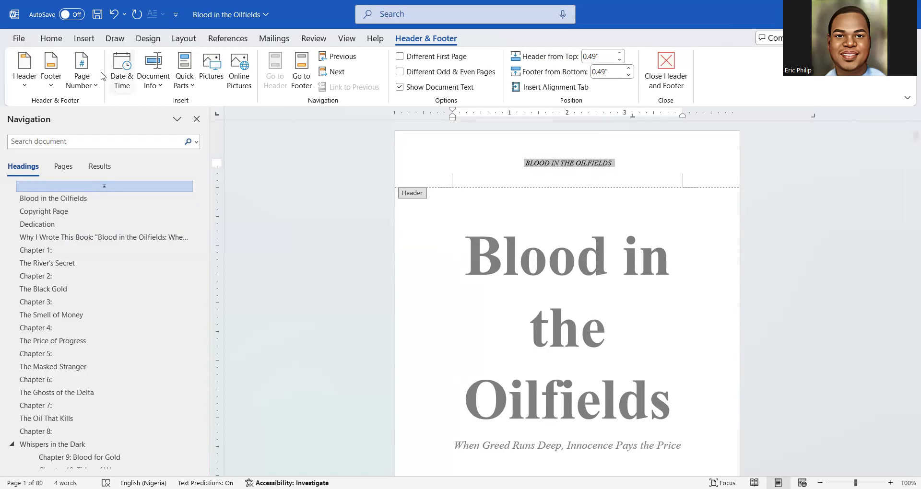
# Set the header title's case to Capitalize Each Word, then close header editing
pyautogui.click(52, 39)
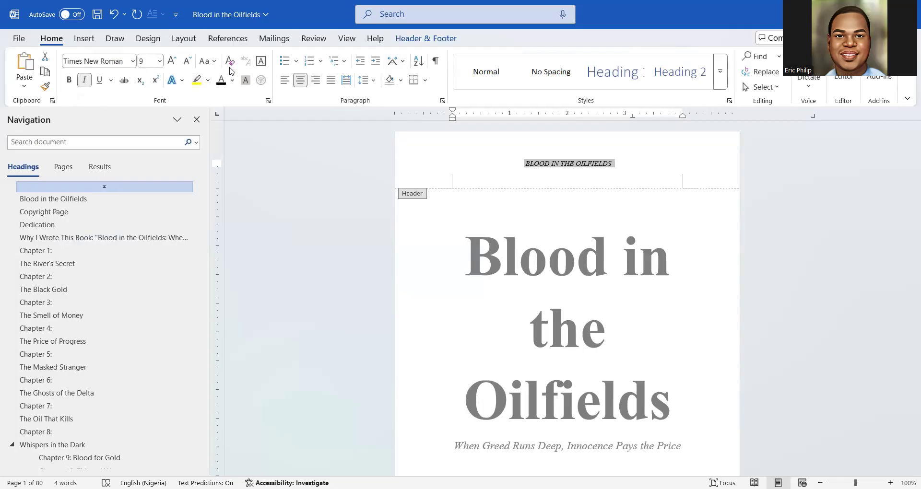
pyautogui.click(214, 67)
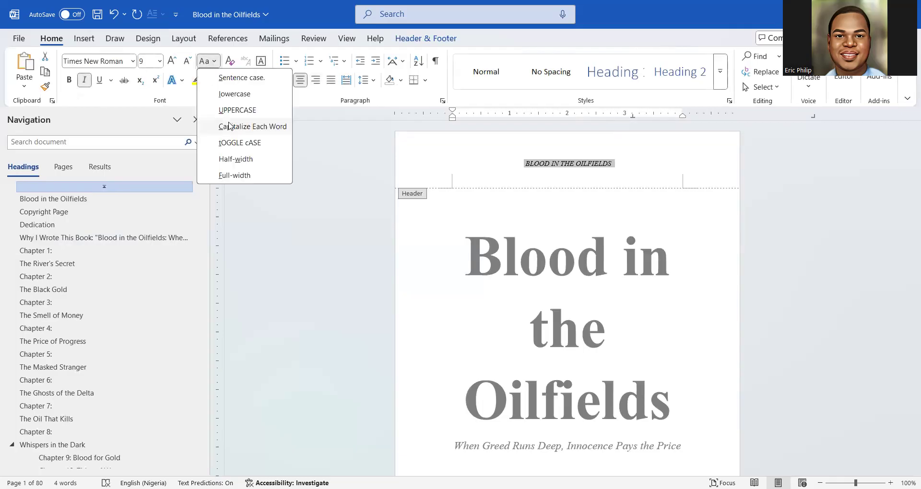
pyautogui.click(229, 126)
pyautogui.click(214, 65)
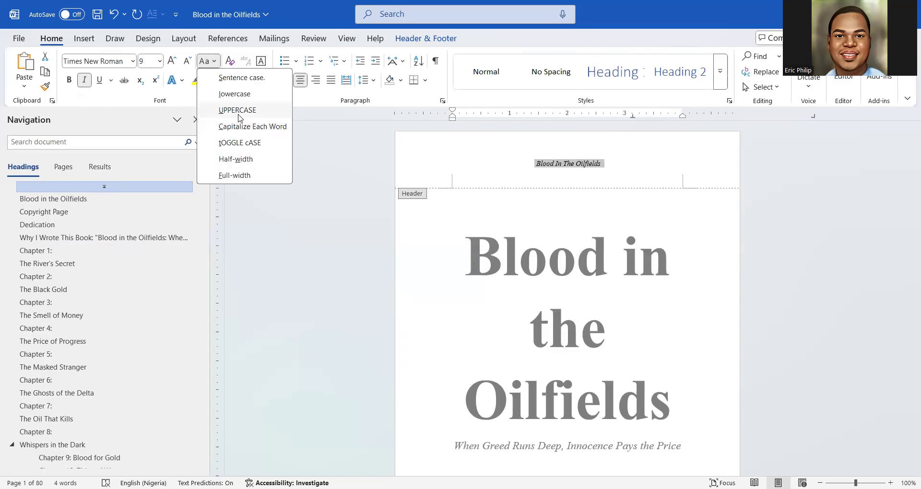
pyautogui.click(237, 110)
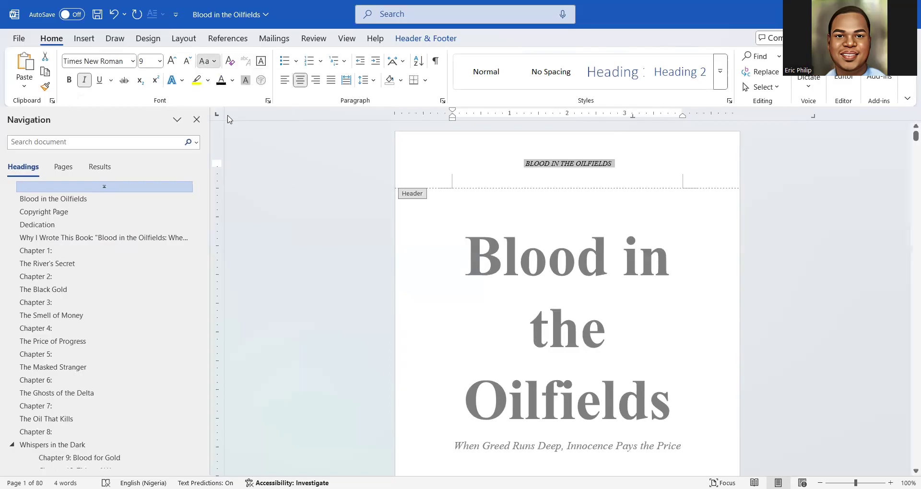
pyautogui.click(205, 60)
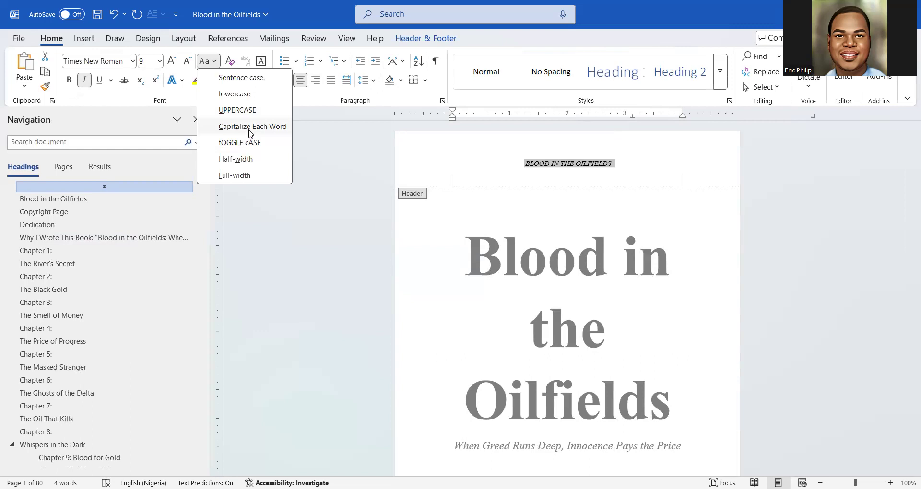
pyautogui.press('c')
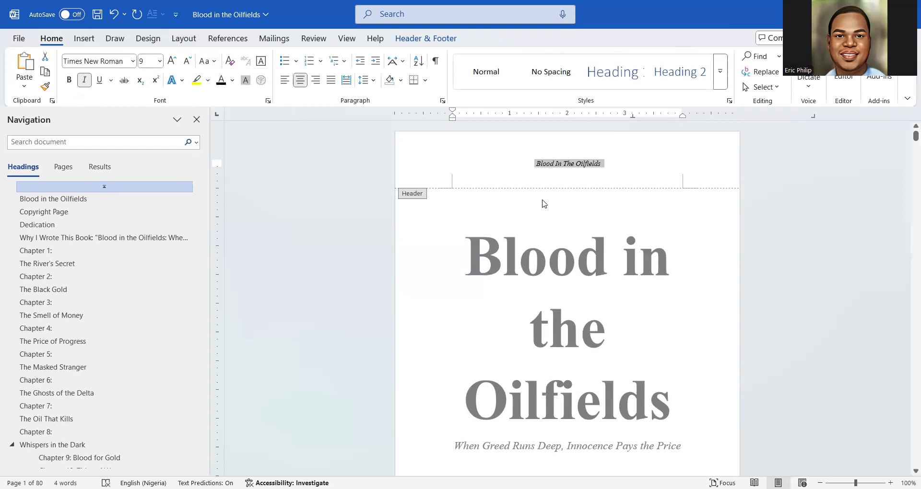
pyautogui.doubleClick(577, 201)
# Scroll through the pages to check the 'Blood In The Oilfields' running header
pyautogui.scroll(-5, 575, 200)
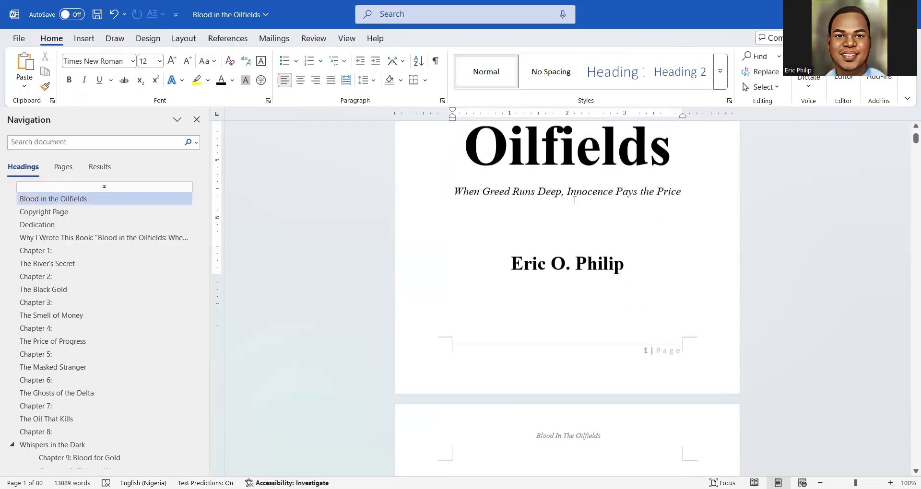
pyautogui.scroll(-15, 574, 200)
pyautogui.scroll(3, 575, 203)
pyautogui.scroll(-4, 574, 202)
pyautogui.scroll(2, 575, 202)
pyautogui.scroll(-15, 574, 203)
pyautogui.scroll(-20, 574, 202)
pyautogui.scroll(-20, 575, 202)
pyautogui.scroll(-20, 574, 202)
pyautogui.scroll(-20, 575, 202)
pyautogui.scroll(-20, 575, 202)
pyautogui.scroll(6, 575, 202)
pyautogui.scroll(-1, 574, 202)
pyautogui.scroll(4, 574, 203)
pyautogui.scroll(20, 575, 203)
pyautogui.scroll(13, 575, 203)
pyautogui.scroll(-4, 575, 202)
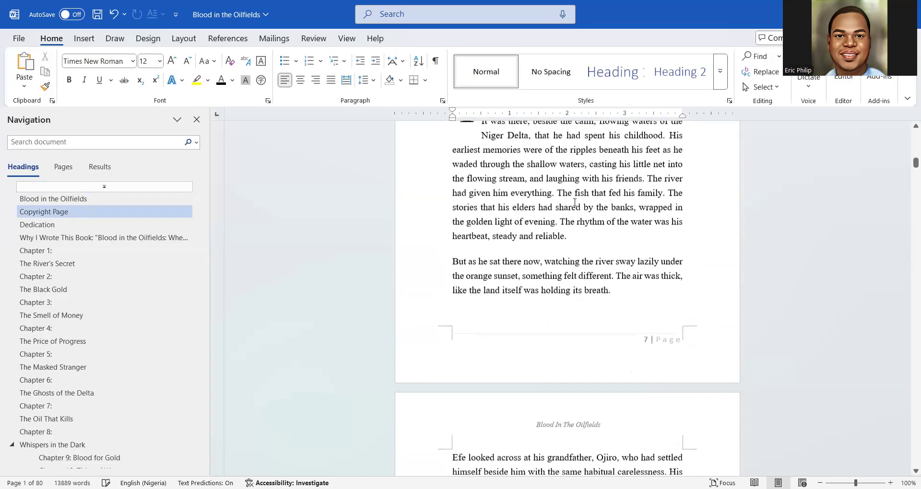
pyautogui.scroll(1, 574, 202)
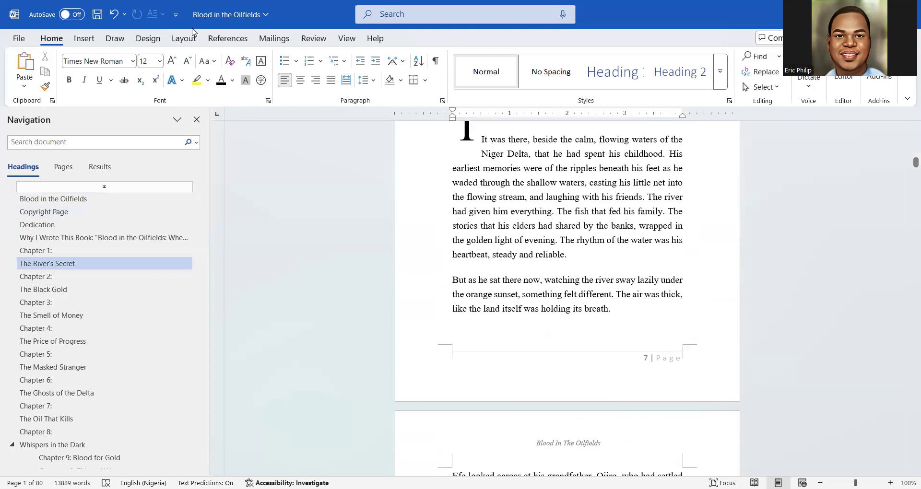
# Look at the Page Number options without changing them, then review the pages again
pyautogui.click(84, 39)
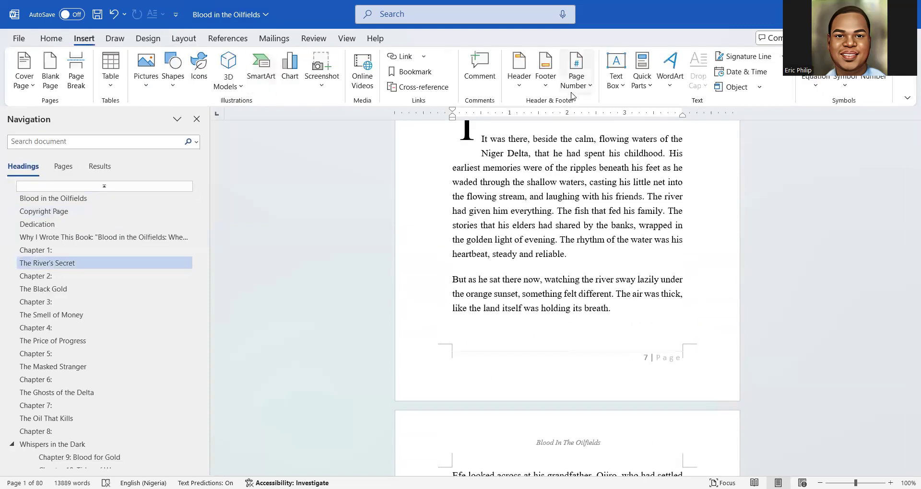
pyautogui.click(574, 93)
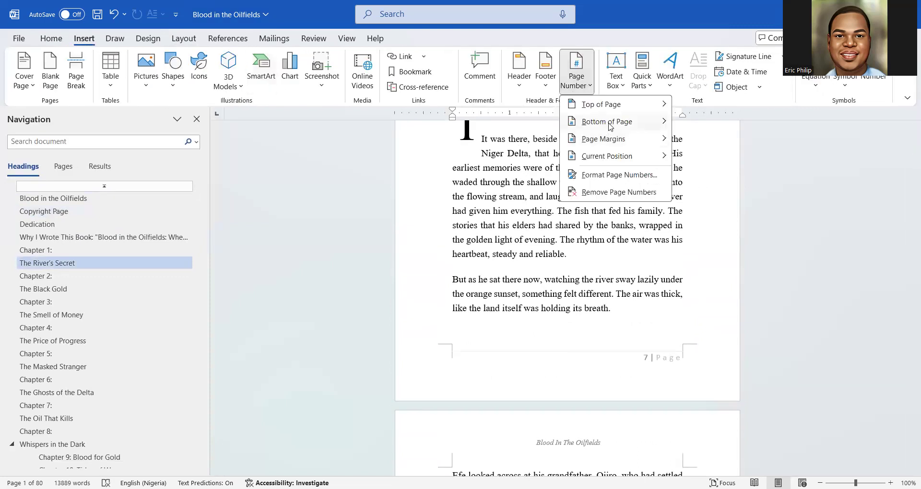
pyautogui.click(511, 200)
pyautogui.scroll(-3, 660, 347)
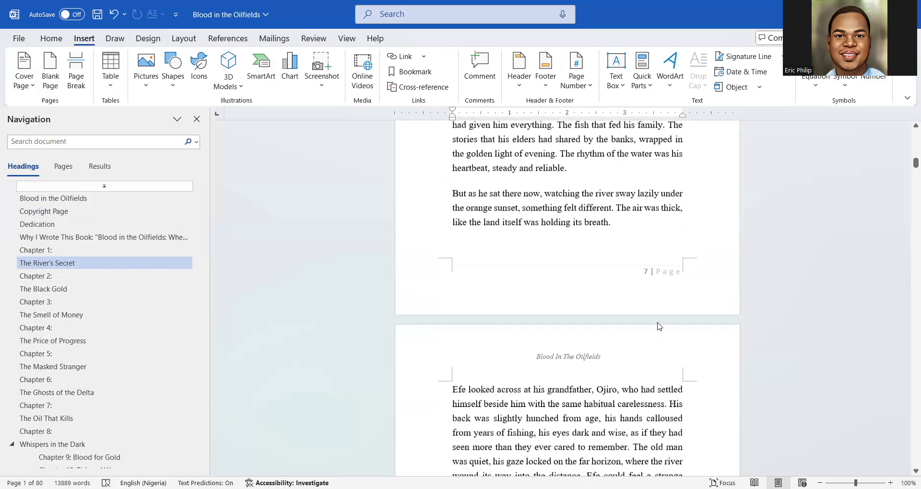
pyautogui.scroll(-15, 653, 276)
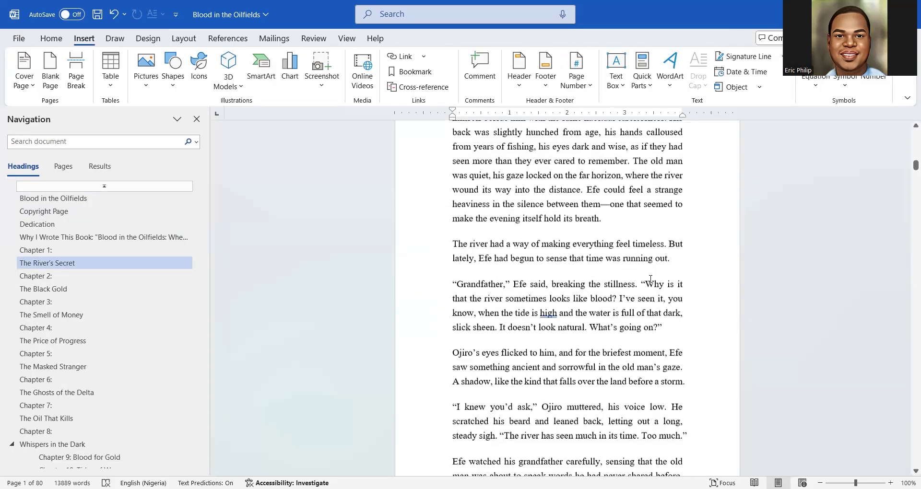
pyautogui.scroll(-3, 653, 286)
pyautogui.scroll(15, 651, 286)
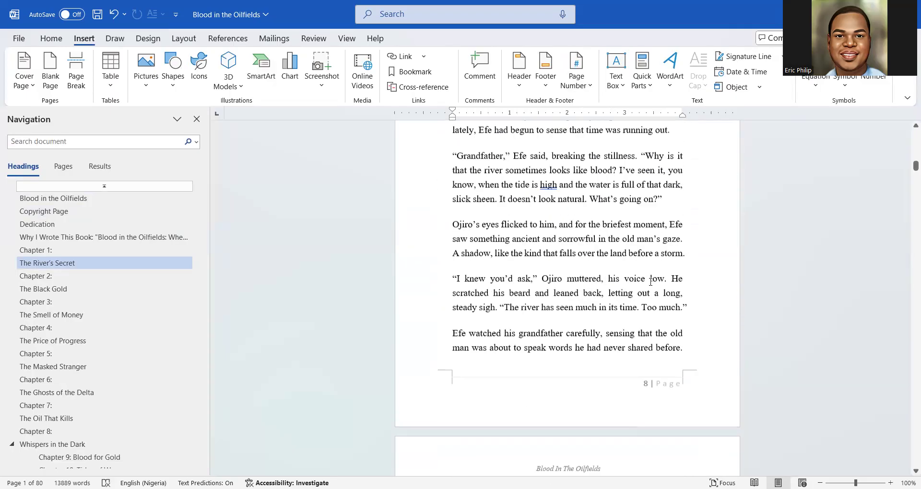
pyautogui.scroll(15, 650, 282)
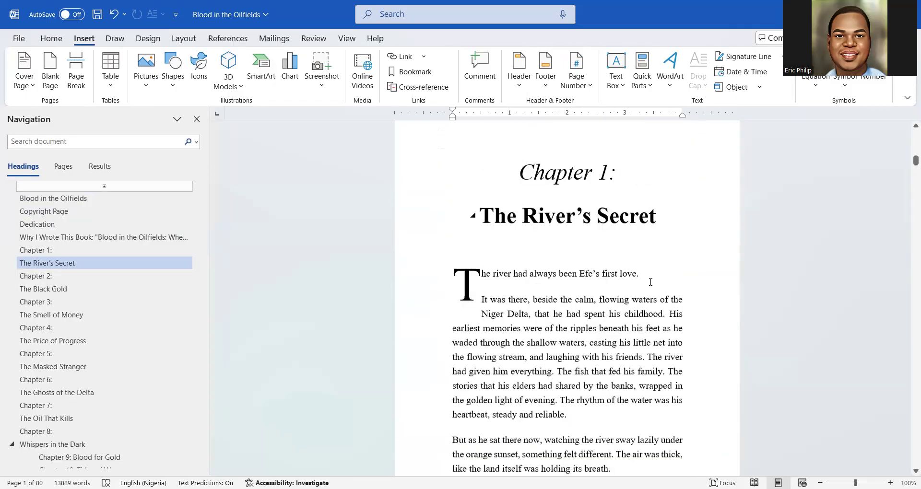
pyautogui.scroll(6, 650, 282)
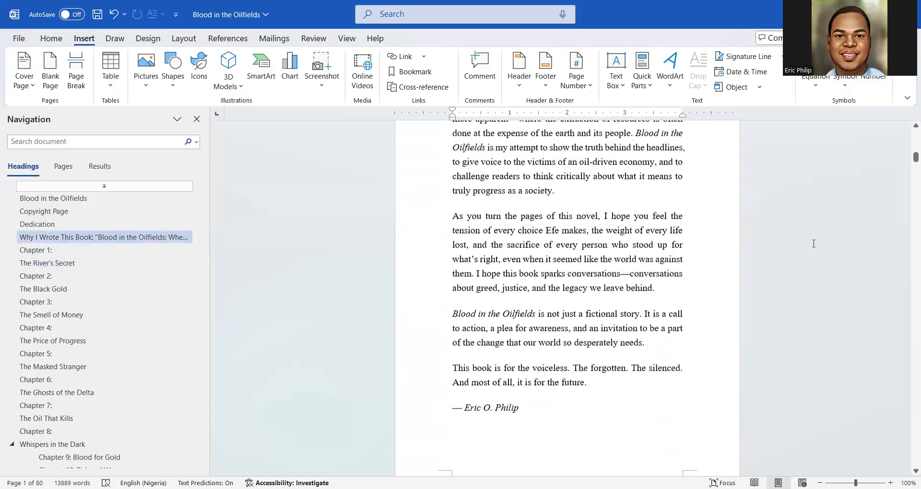
pyautogui.moveTo(908, 152); pyautogui.dragTo(908, 140)
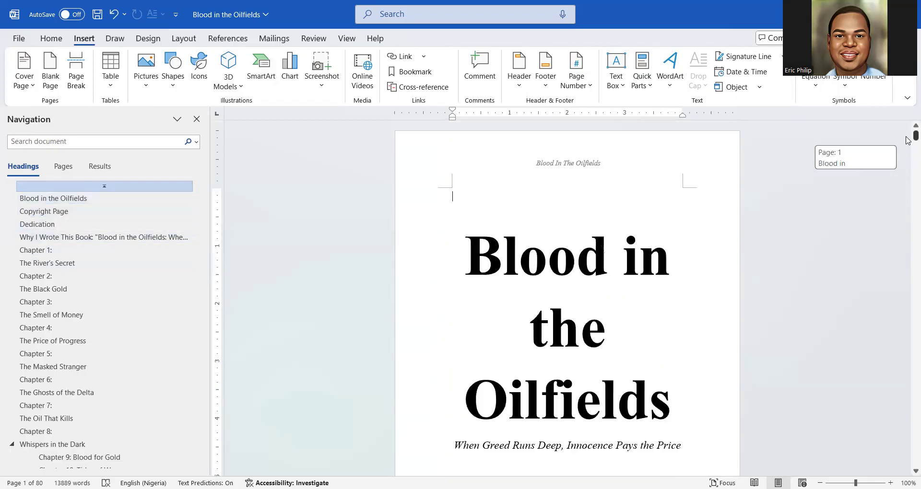
pyautogui.scroll(-20, 469, 261)
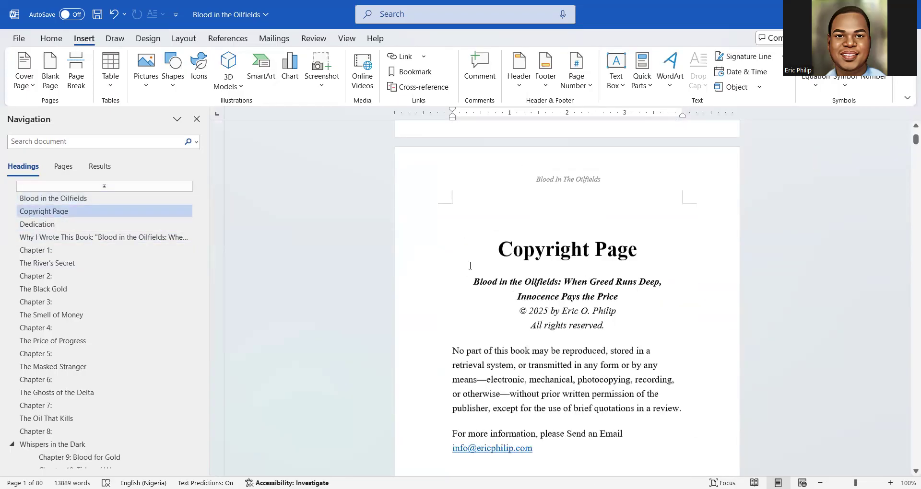
pyautogui.scroll(-8, 470, 261)
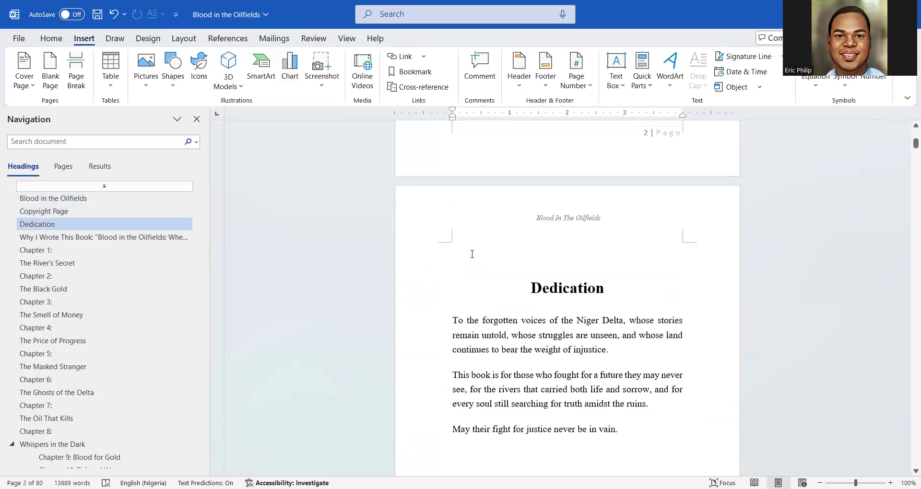
pyautogui.scroll(5, 471, 253)
pyautogui.scroll(-3, 455, 305)
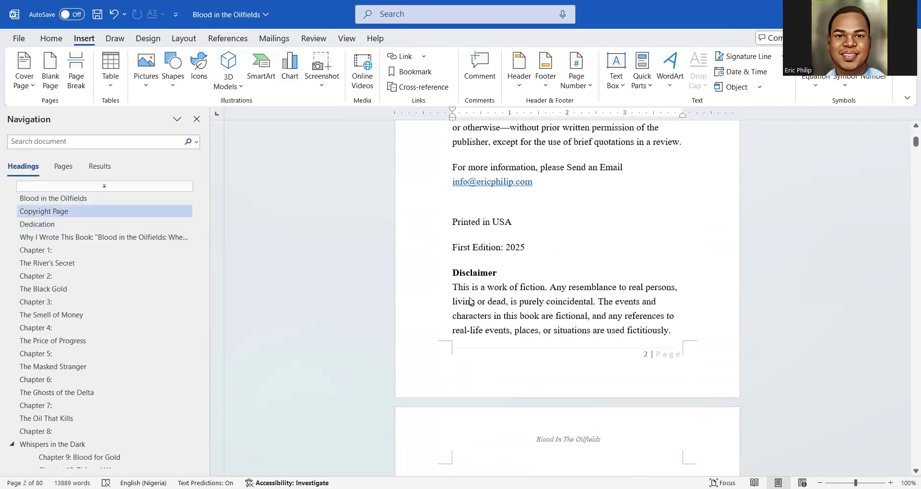
pyautogui.scroll(-1, 455, 305)
pyautogui.scroll(6, 461, 311)
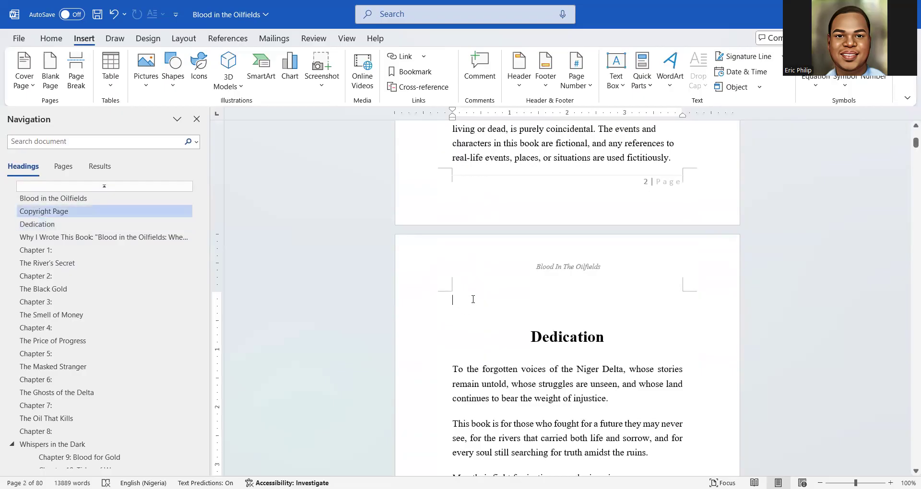
pyautogui.scroll(-5, 498, 250)
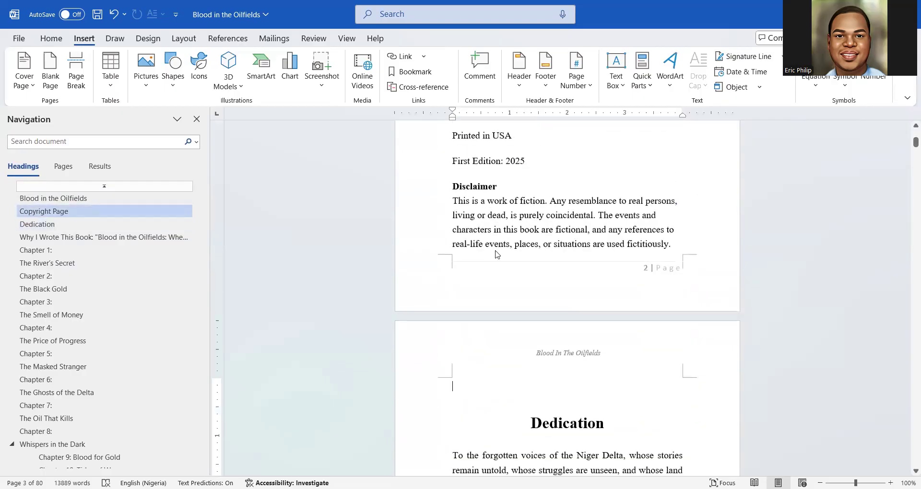
pyautogui.scroll(4, 485, 246)
pyautogui.scroll(1, 485, 243)
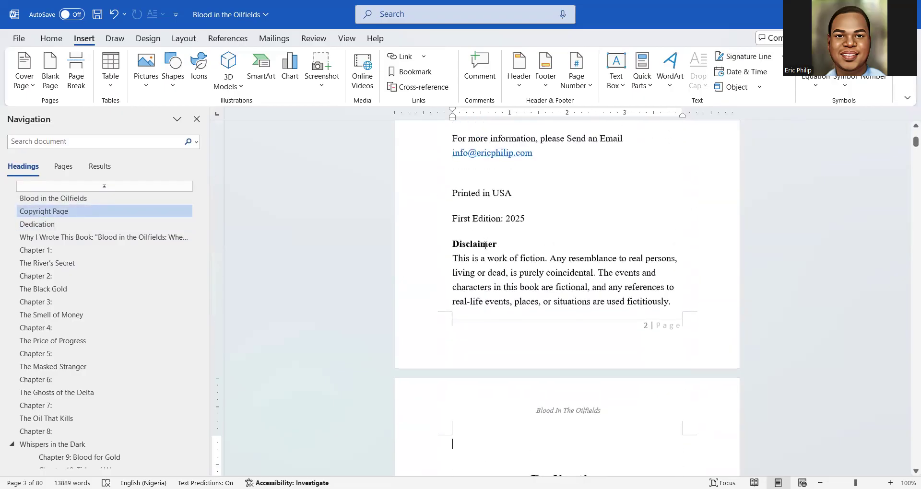
pyautogui.scroll(-2, 476, 298)
# Undo the last change and start a new blank line after Table of Content
pyautogui.hotkey('ctrl', 'z')
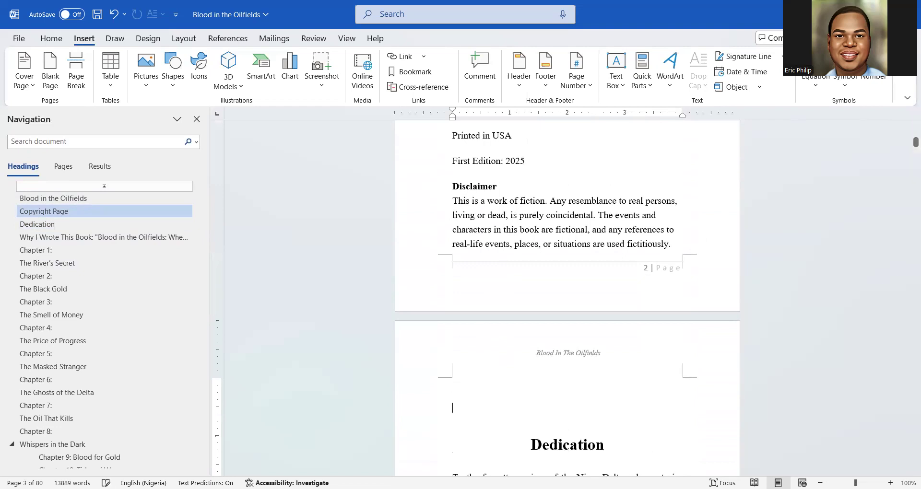
pyautogui.write('Table of Content')
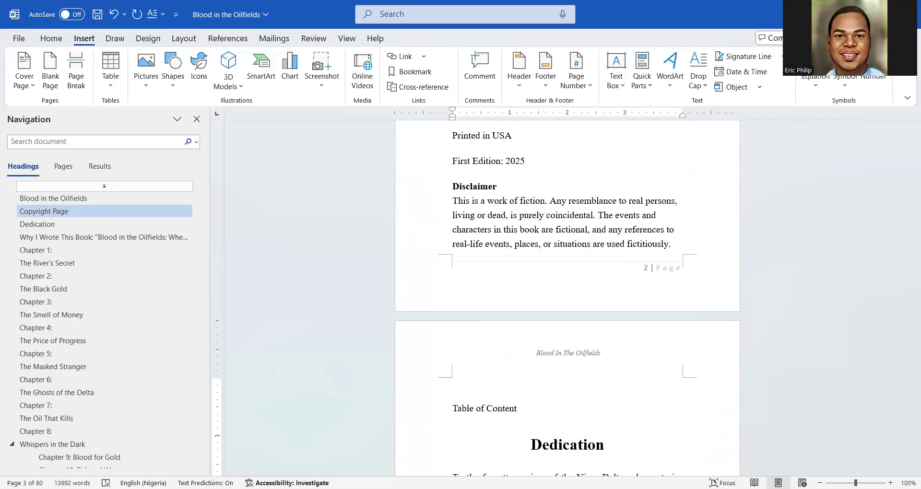
pyautogui.press('Return')
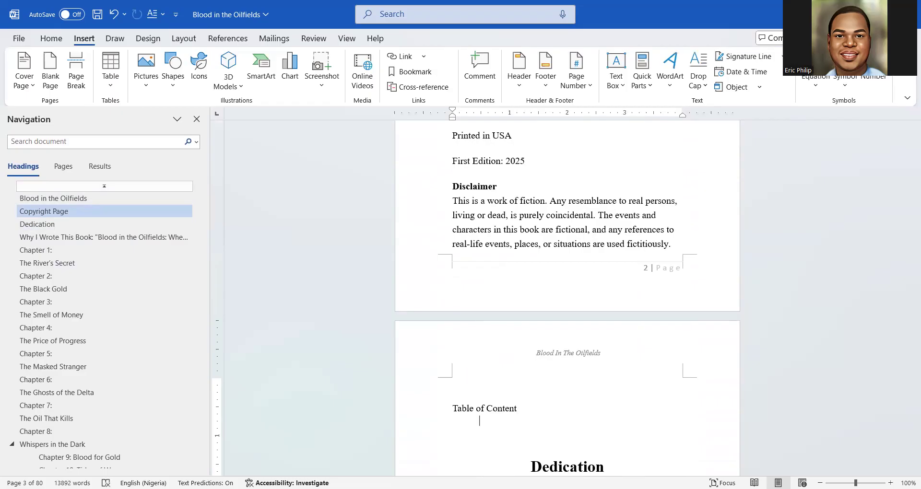
# Make 'Table of Content' a centred, bold, black Heading 1 in 28-pt Times New Roman
pyautogui.tripleClick(504, 412)
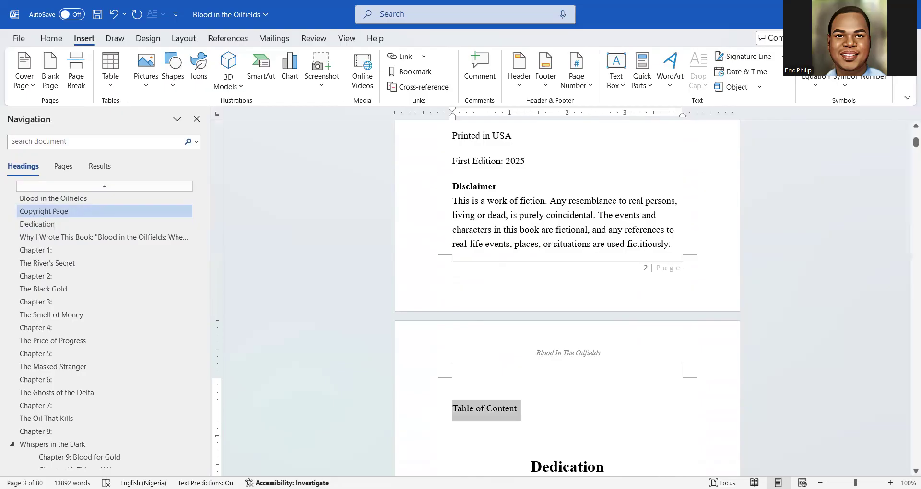
pyautogui.click(52, 39)
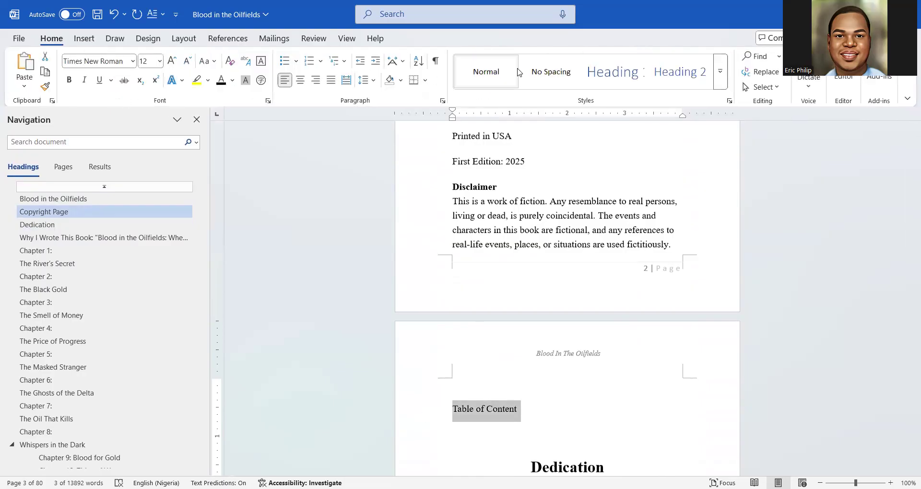
pyautogui.click(614, 72)
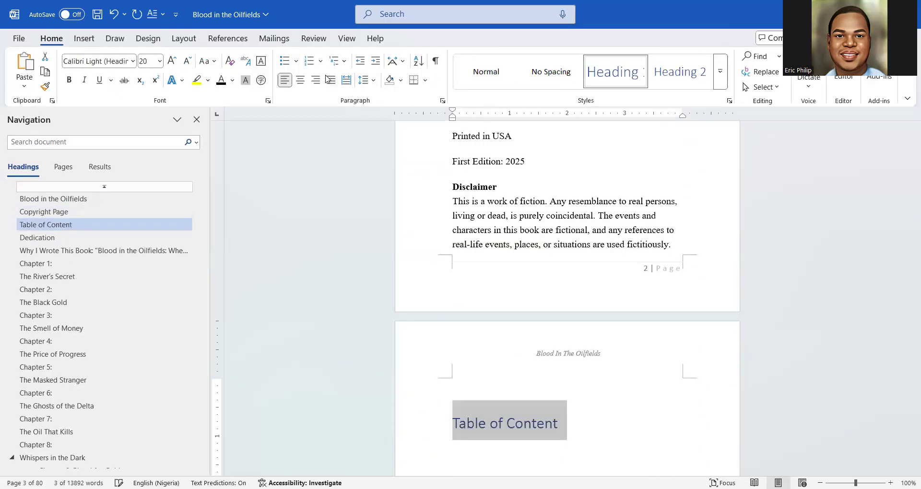
pyautogui.click(300, 80)
pyautogui.click(113, 61)
pyautogui.write('Times New Roman')
pyautogui.press('Return')
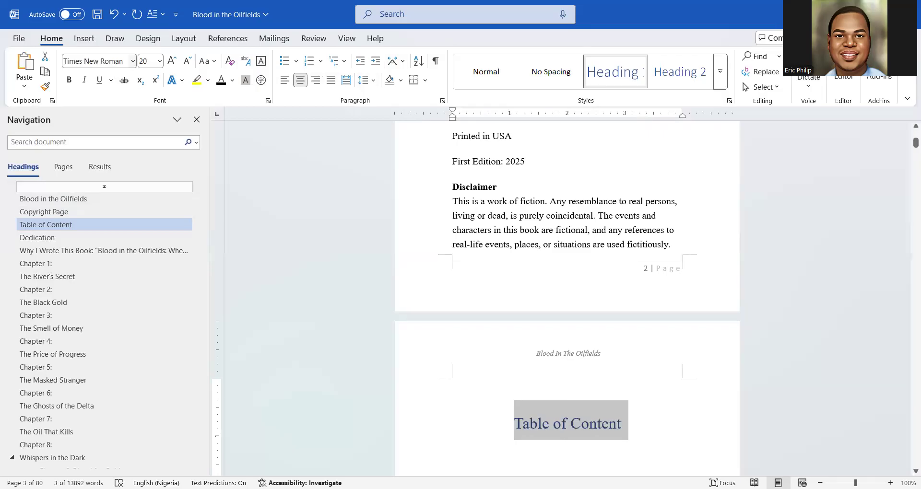
pyautogui.click(68, 80)
pyautogui.click(222, 81)
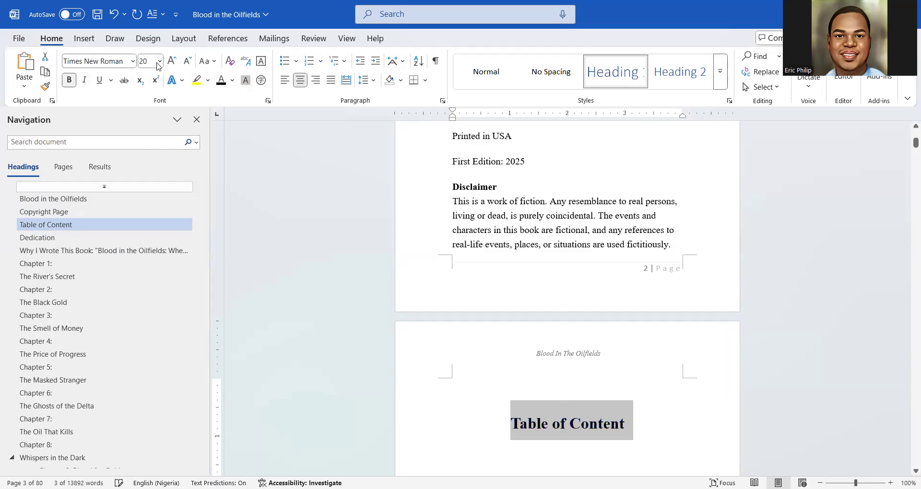
pyautogui.click(172, 62)
pyautogui.click(171, 61)
pyautogui.click(172, 61)
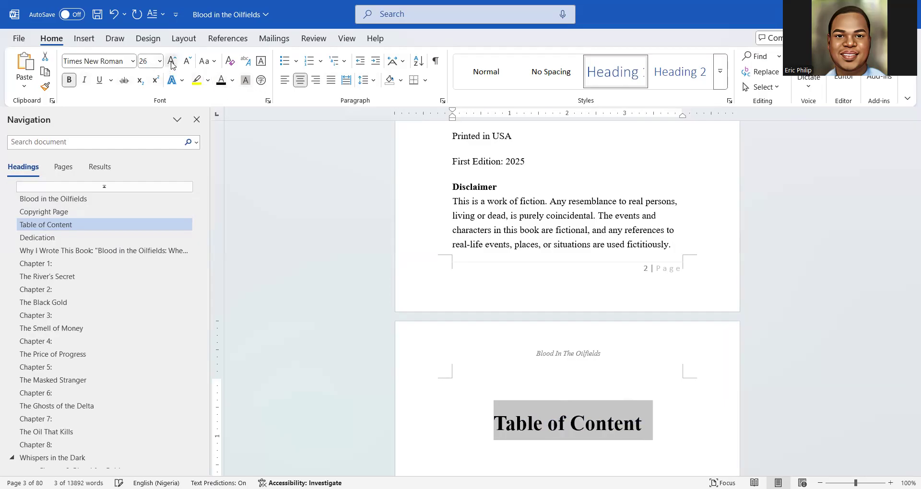
pyautogui.click(171, 61)
# Add an empty line below the Table of Content heading
pyautogui.scroll(-3, 422, 249)
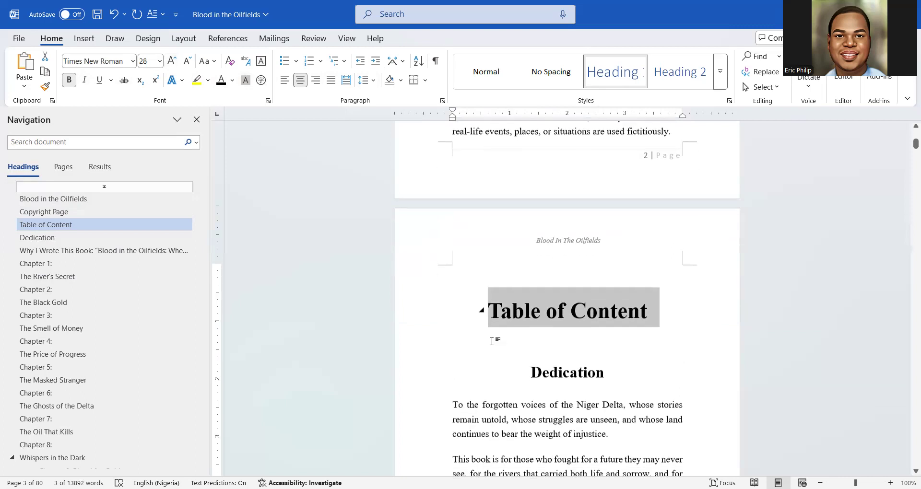
pyautogui.click(483, 326)
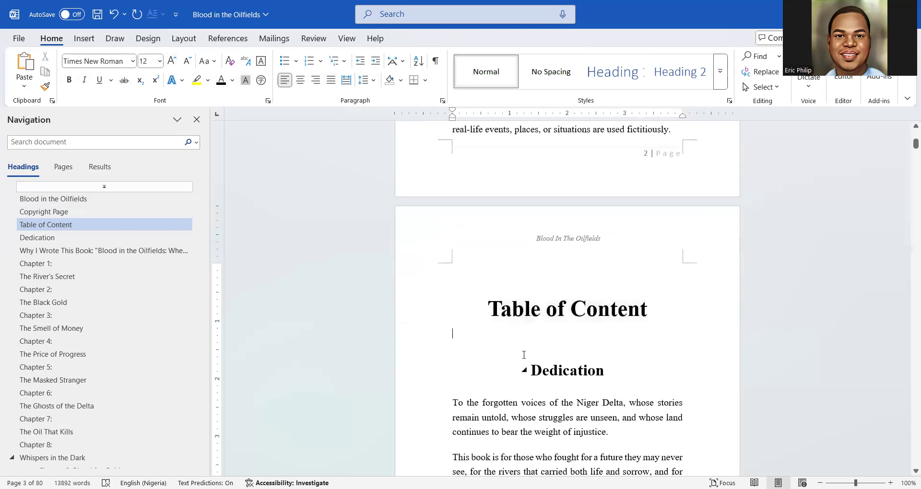
pyautogui.press('Return')
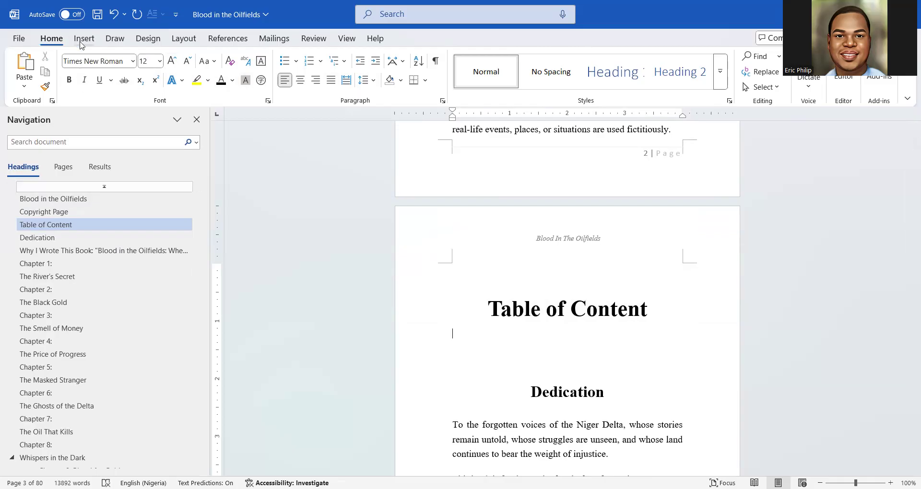
# Insert the Automatic Table 2 table of contents from the References tab below the heading
pyautogui.click(228, 40)
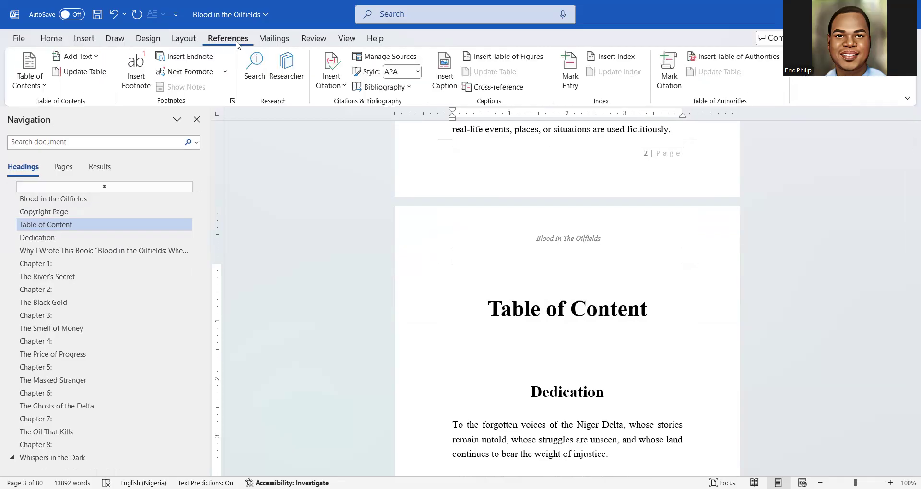
pyautogui.click(30, 84)
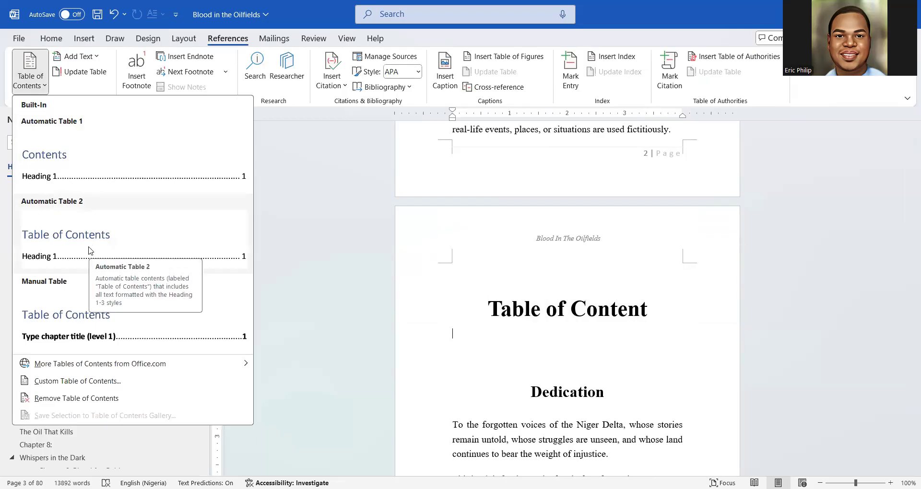
pyautogui.click(88, 251)
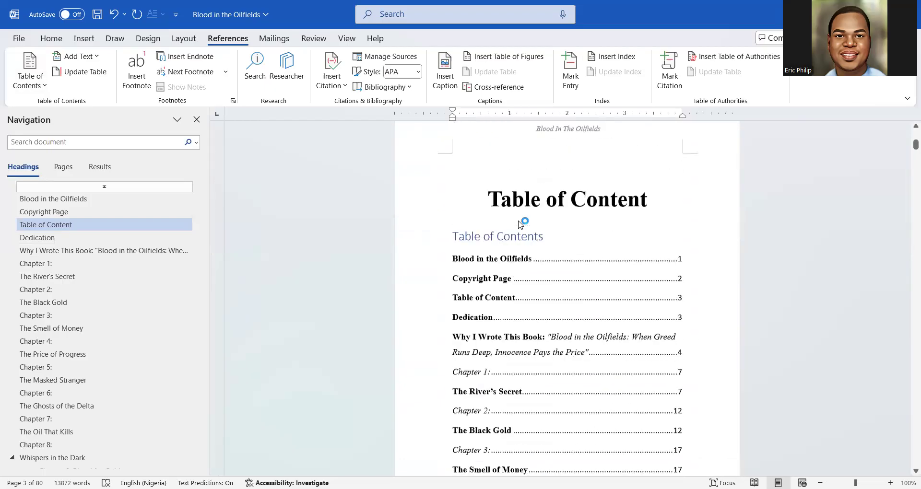
pyautogui.scroll(1, 519, 224)
pyautogui.scroll(-7, 518, 223)
pyautogui.scroll(2, 518, 222)
pyautogui.scroll(6, 518, 222)
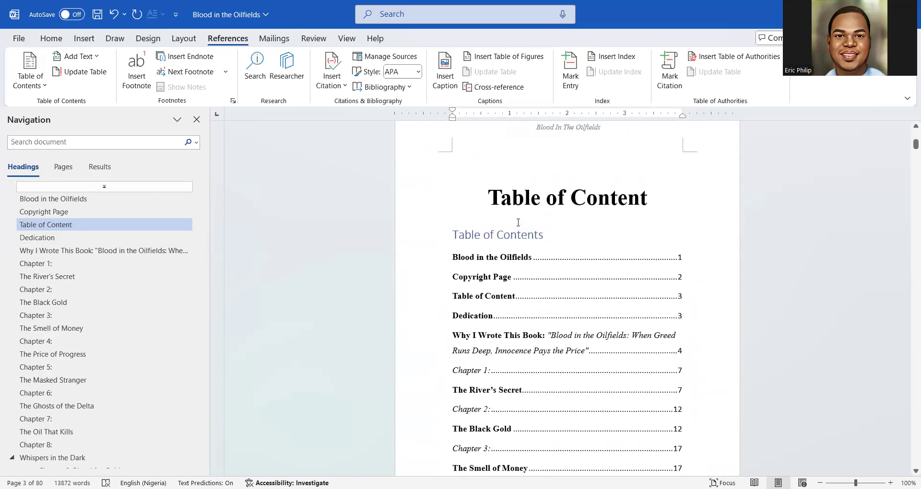
# Delete the duplicate 'Table of Contents' title from the contents list
pyautogui.click(545, 236)
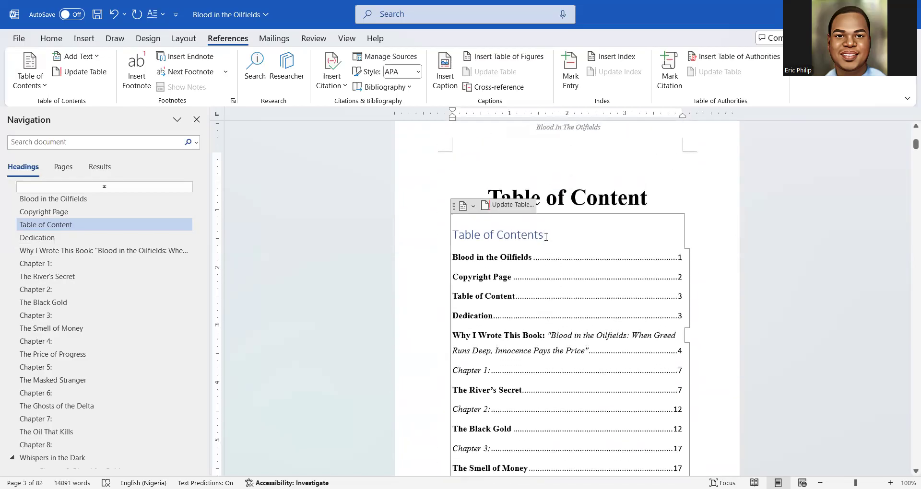
pyautogui.press('BackSpace')
pyautogui.press('BackSpace')
pyautogui.press('BackSpace')
pyautogui.press('BackSpace')
pyautogui.press('BackSpace')
pyautogui.press('BackSpace')
pyautogui.press('BackSpace')
pyautogui.press('BackSpace')
pyautogui.press('BackSpace')
pyautogui.press('BackSpace')
pyautogui.press('BackSpace')
pyautogui.press('BackSpace')
pyautogui.press('BackSpace')
pyautogui.press('BackSpace')
pyautogui.press('BackSpace')
pyautogui.press('BackSpace')
pyautogui.press('BackSpace')
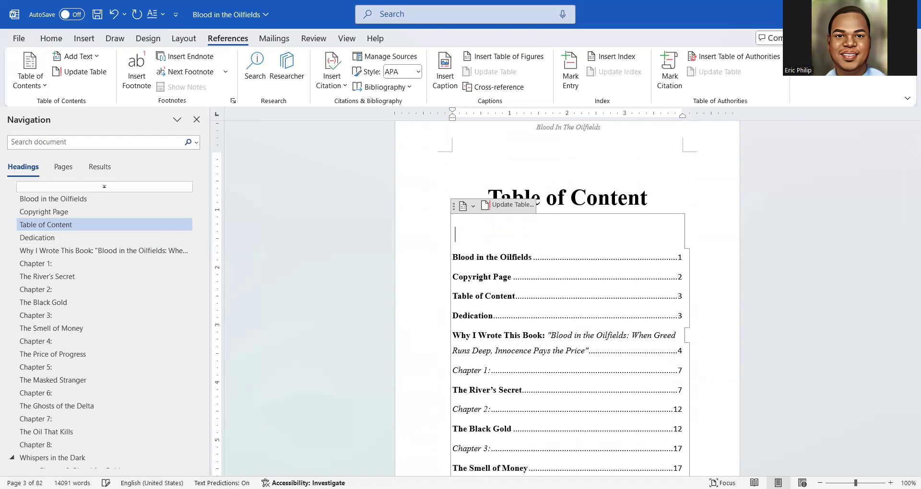
pyautogui.click(635, 180)
pyautogui.click(481, 282)
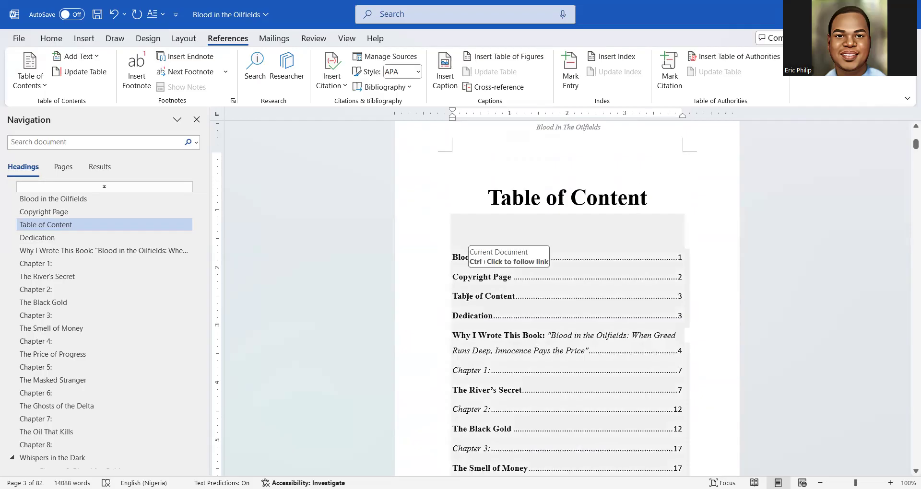
pyautogui.click(639, 196)
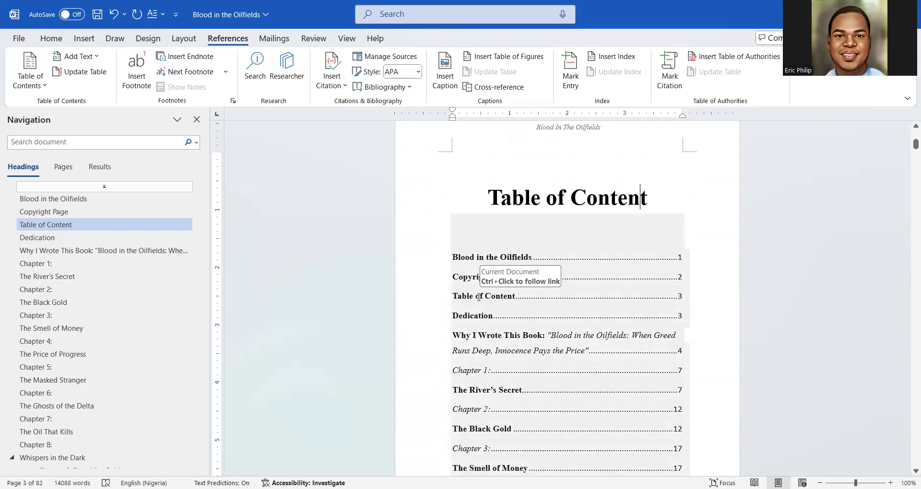
pyautogui.click(640, 197)
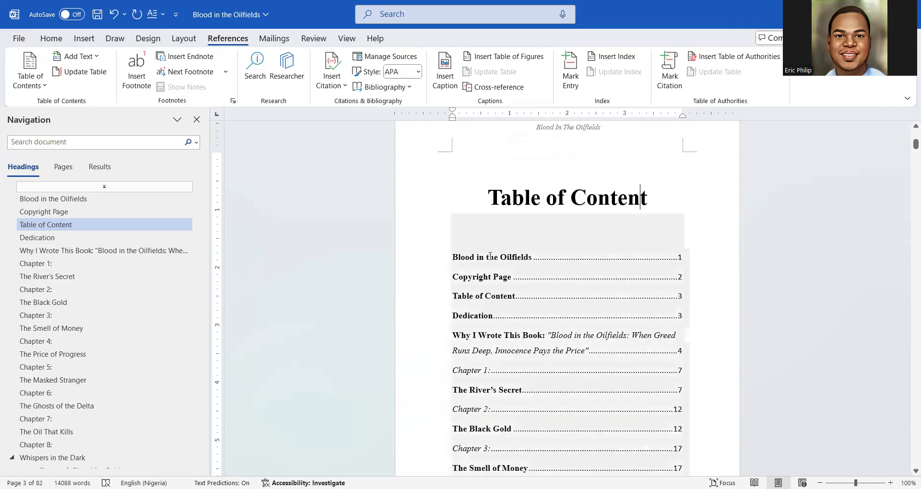
# Insert a page break above the Dedication heading so Dedication starts a new page
pyautogui.scroll(-20, 497, 273)
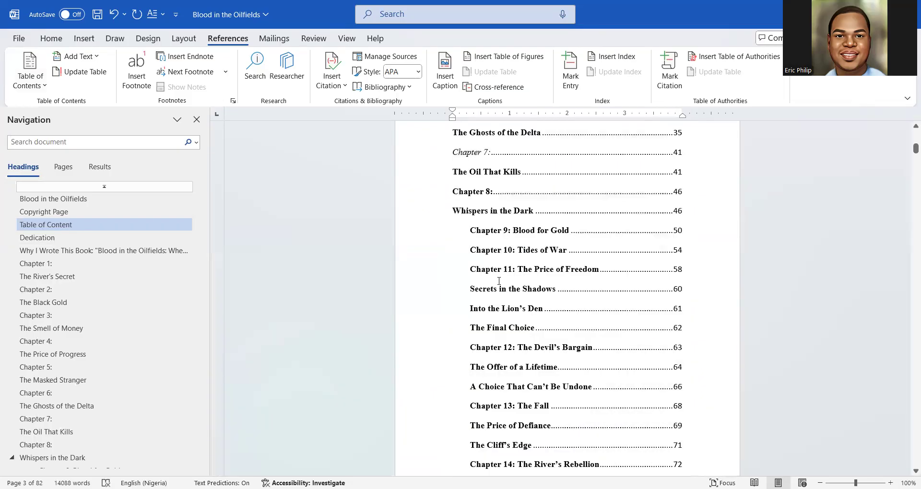
pyautogui.scroll(-6, 499, 281)
pyautogui.scroll(12, 499, 281)
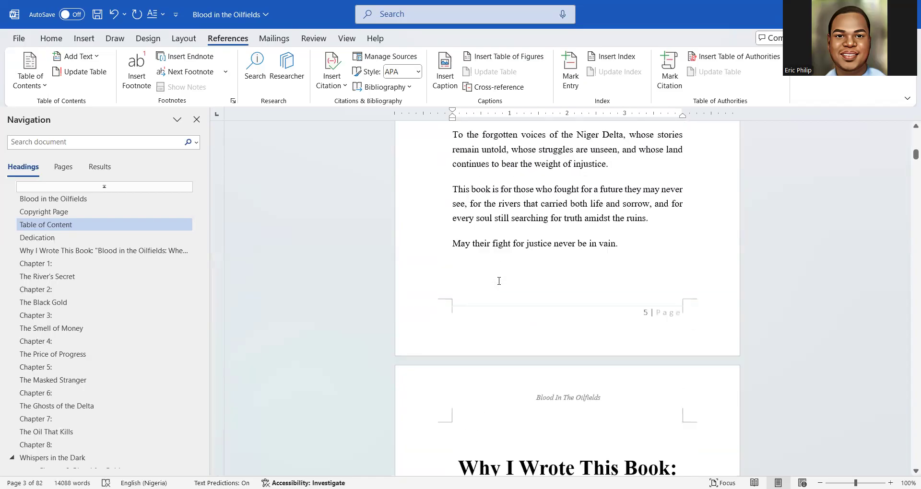
pyautogui.scroll(-4, 498, 281)
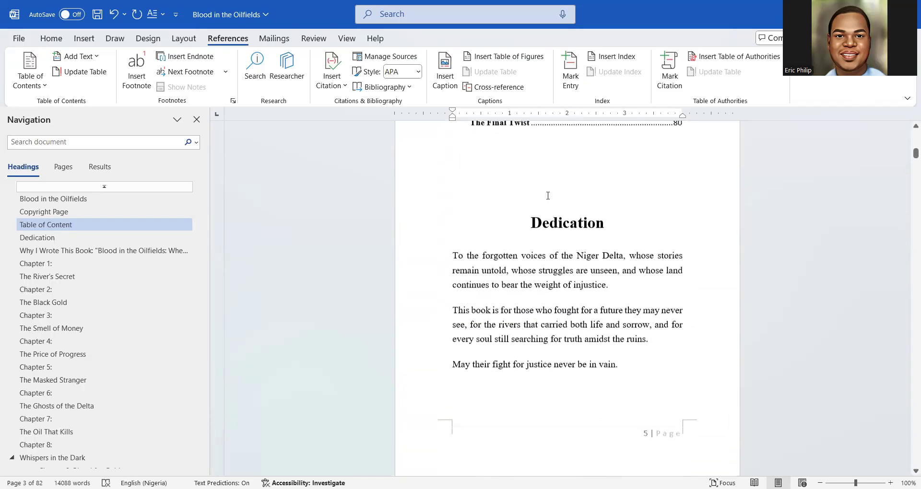
pyautogui.click(539, 190)
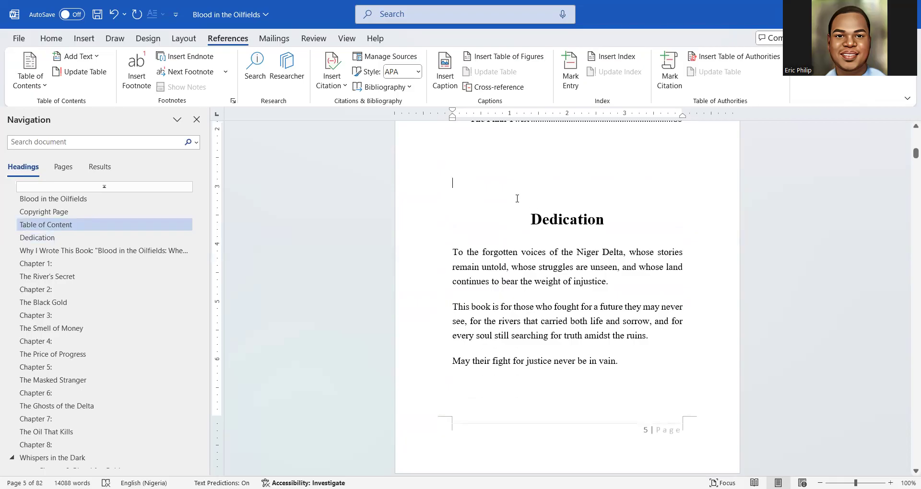
pyautogui.click(84, 39)
pyautogui.click(77, 79)
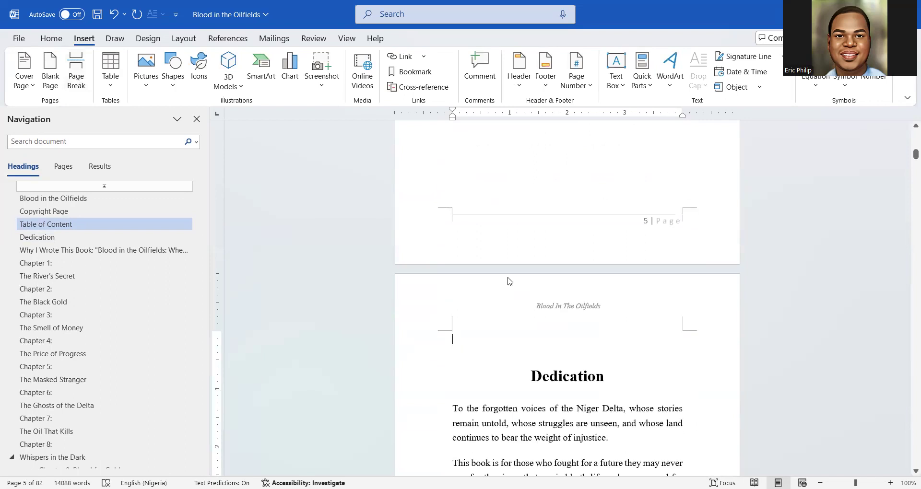
pyautogui.scroll(15, 509, 280)
pyautogui.scroll(-3, 509, 279)
# Update the table of contents so it lists Dedication on page 6 and Chapter 1 on page 10
pyautogui.click(495, 256)
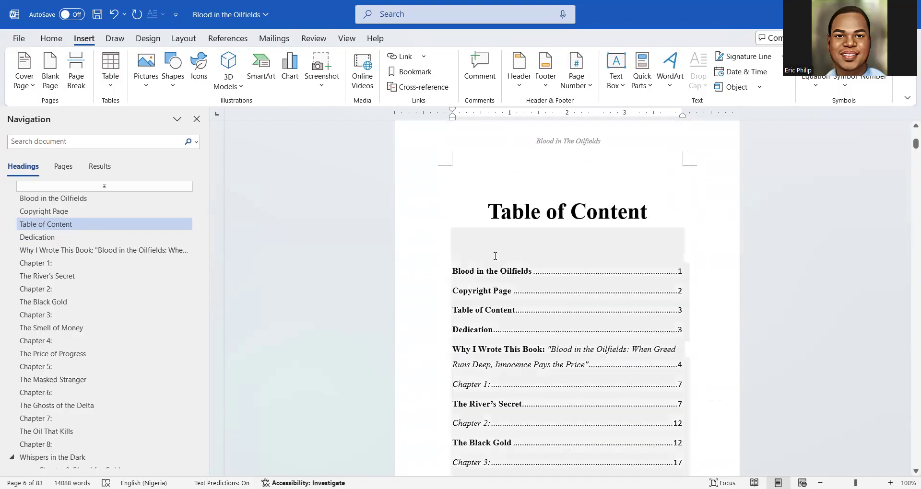
pyautogui.click(503, 221)
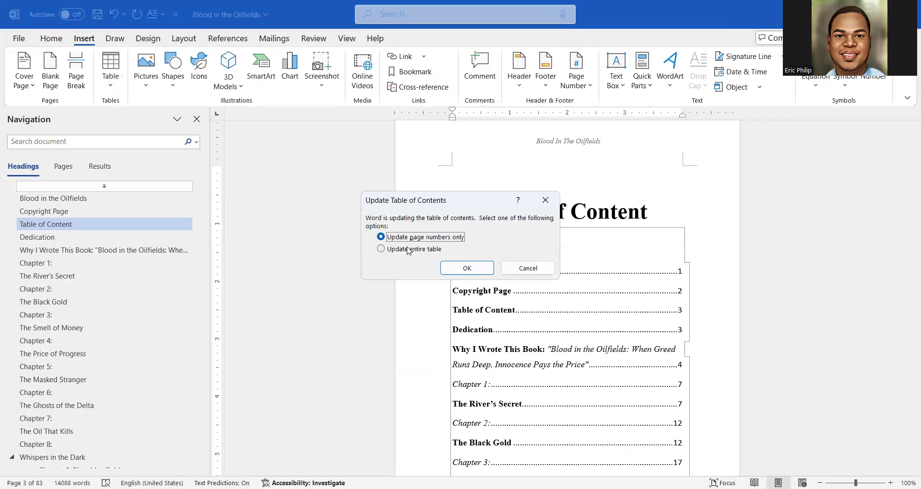
pyautogui.click(412, 251)
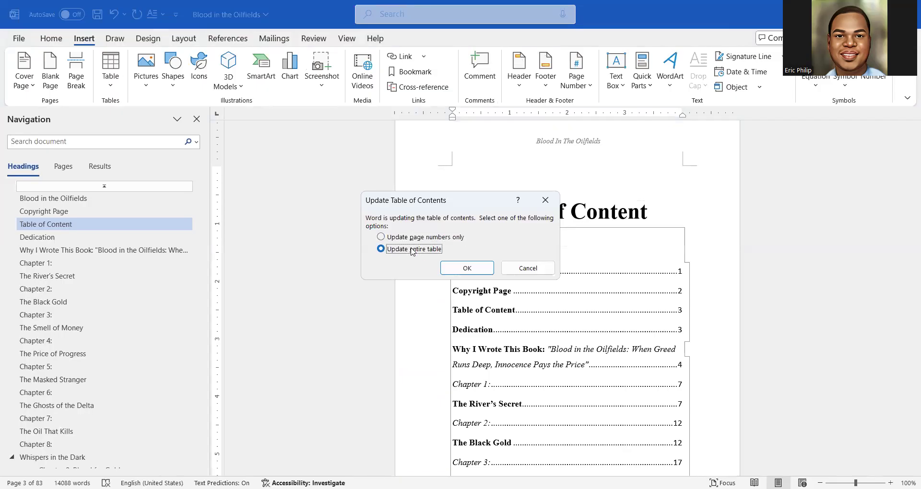
pyautogui.click(456, 270)
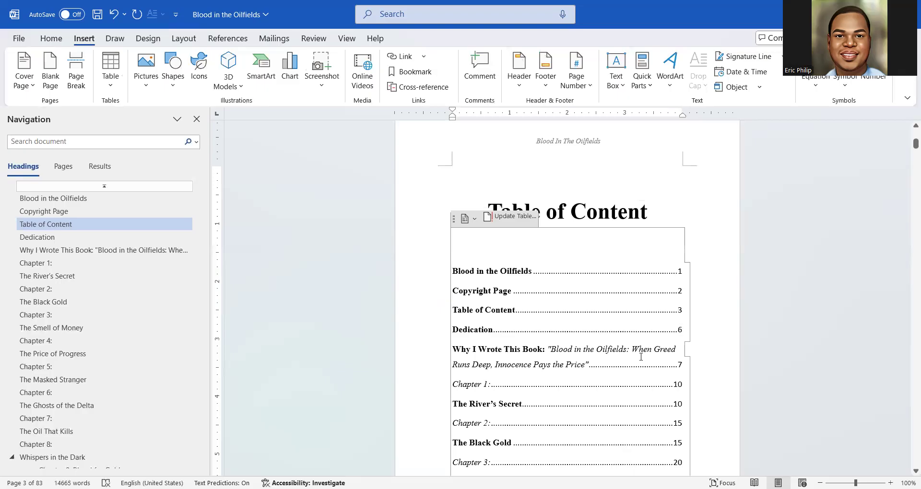
pyautogui.scroll(-1, 641, 357)
pyautogui.scroll(2, 618, 343)
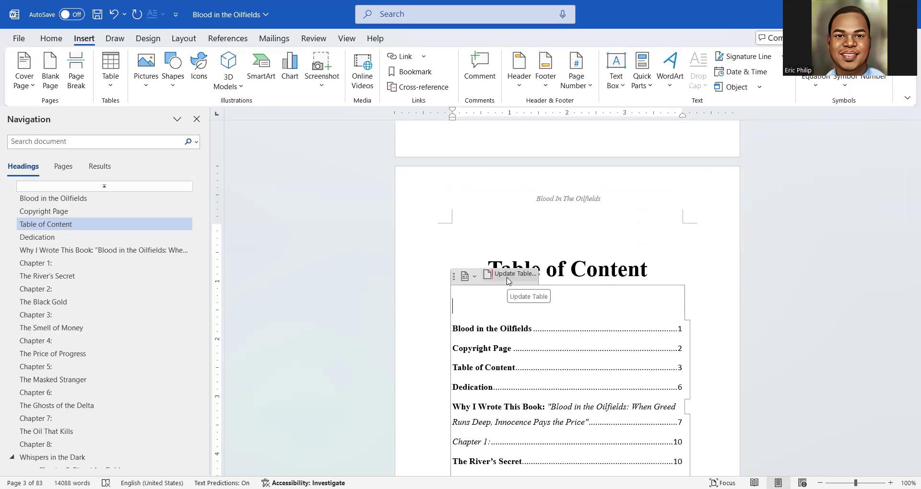
pyautogui.click(505, 276)
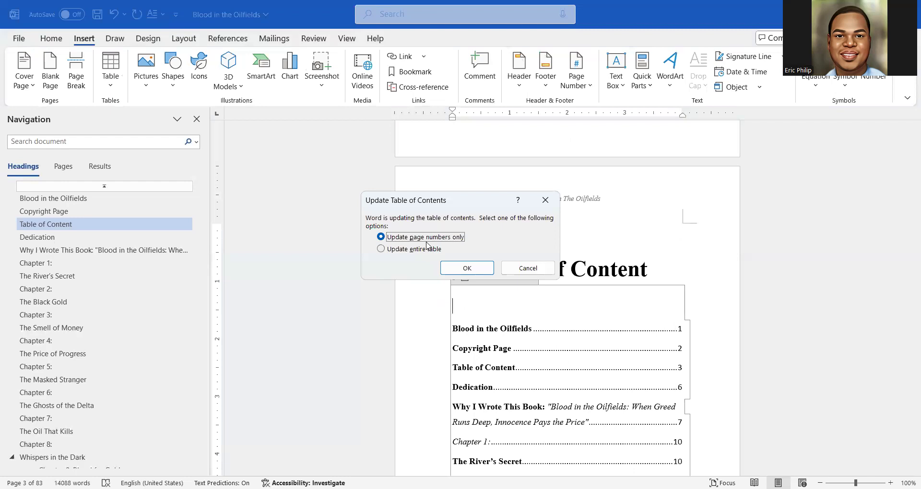
pyautogui.click(458, 269)
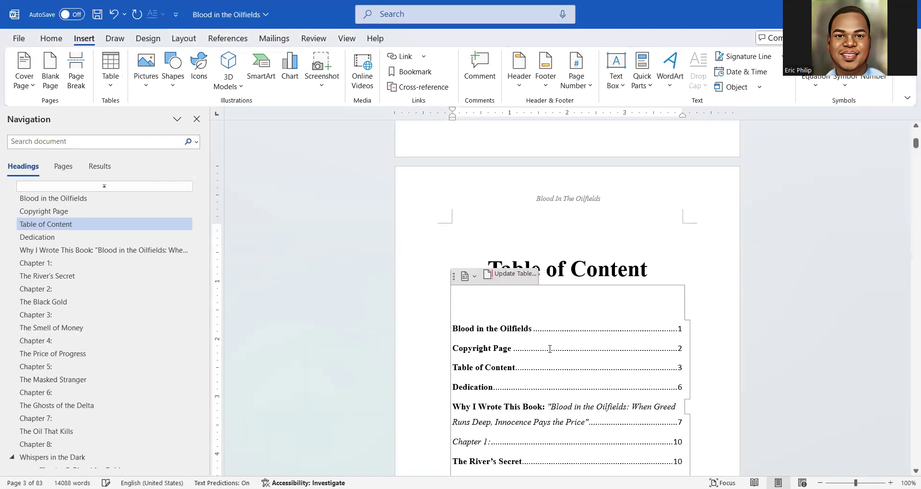
pyautogui.scroll(-10, 547, 360)
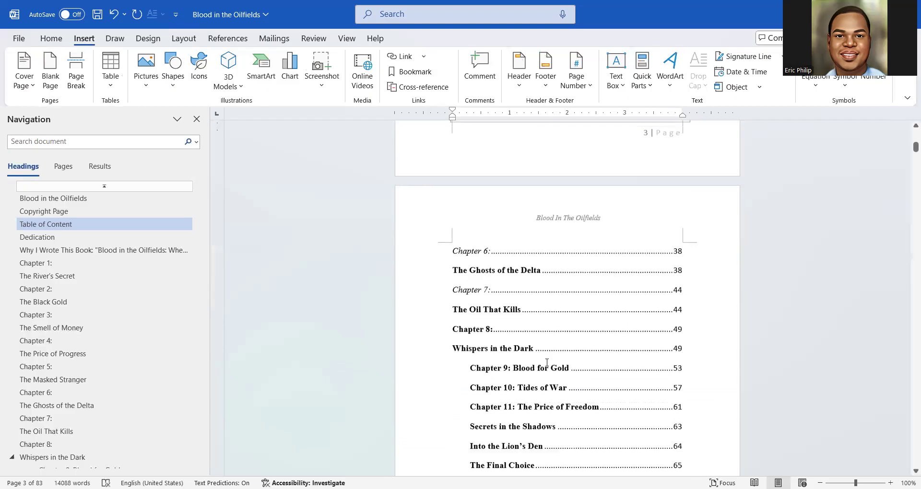
pyautogui.scroll(5, 547, 365)
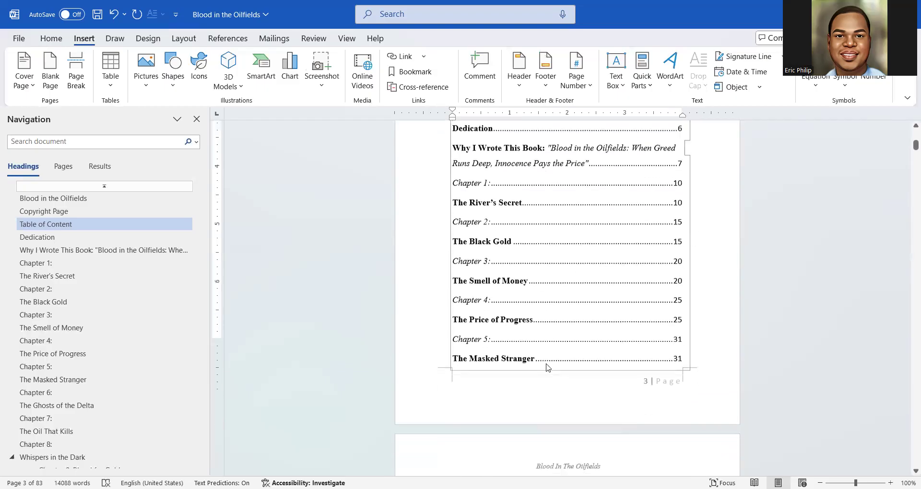
pyautogui.scroll(5, 537, 363)
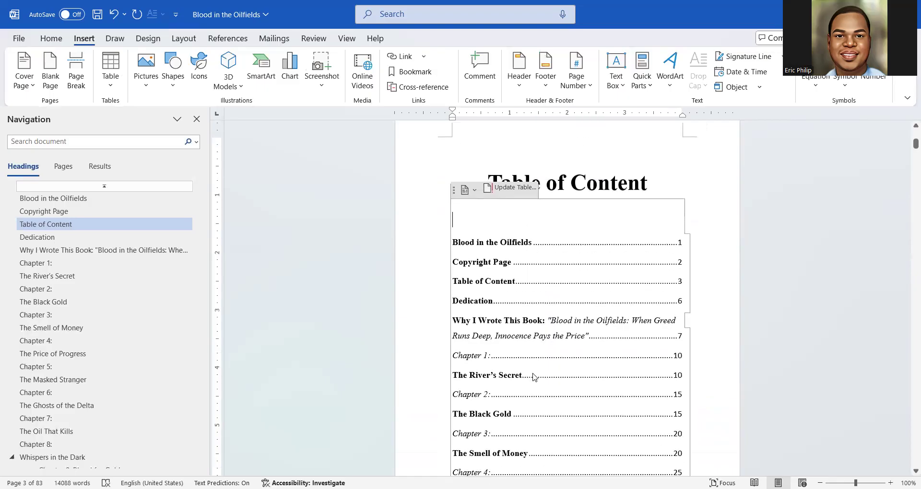
pyautogui.scroll(-9, 534, 372)
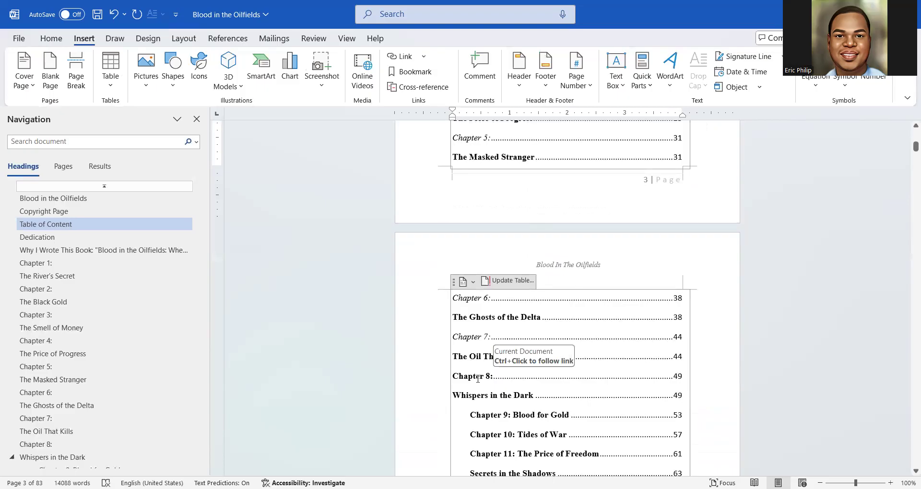
pyautogui.scroll(7, 477, 379)
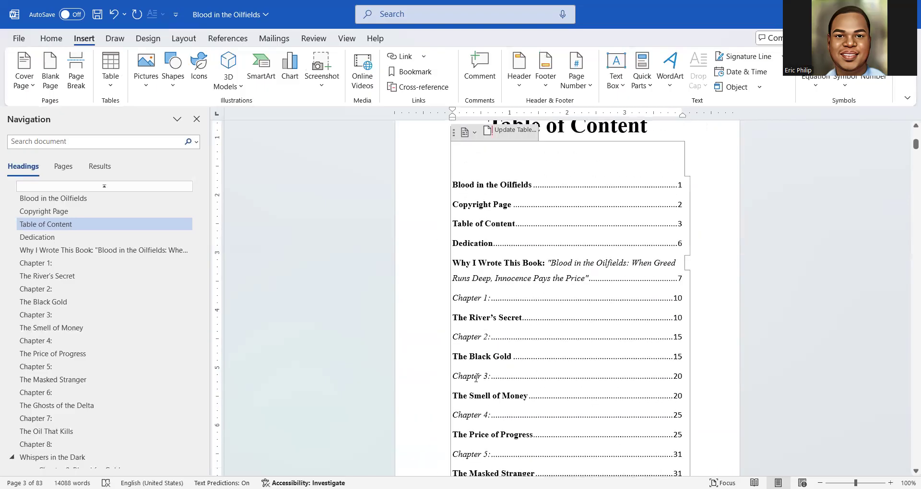
pyautogui.scroll(-4, 478, 384)
pyautogui.scroll(-5, 477, 383)
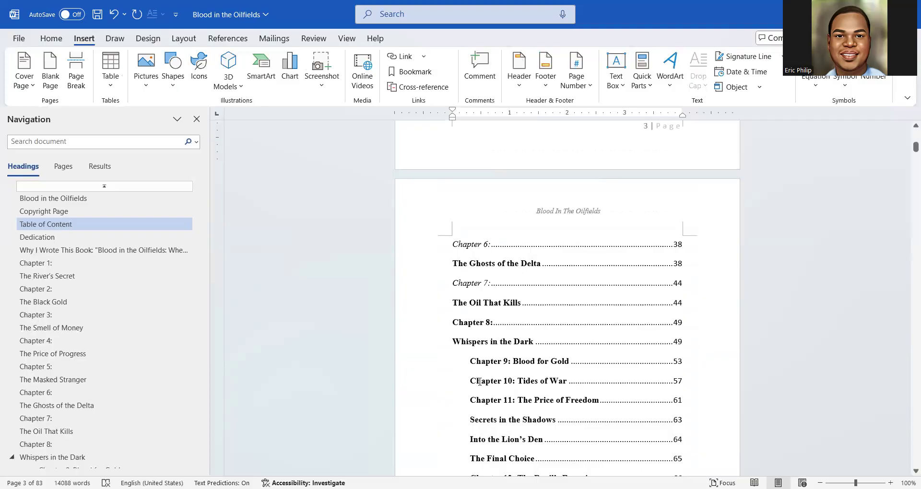
pyautogui.scroll(10, 479, 381)
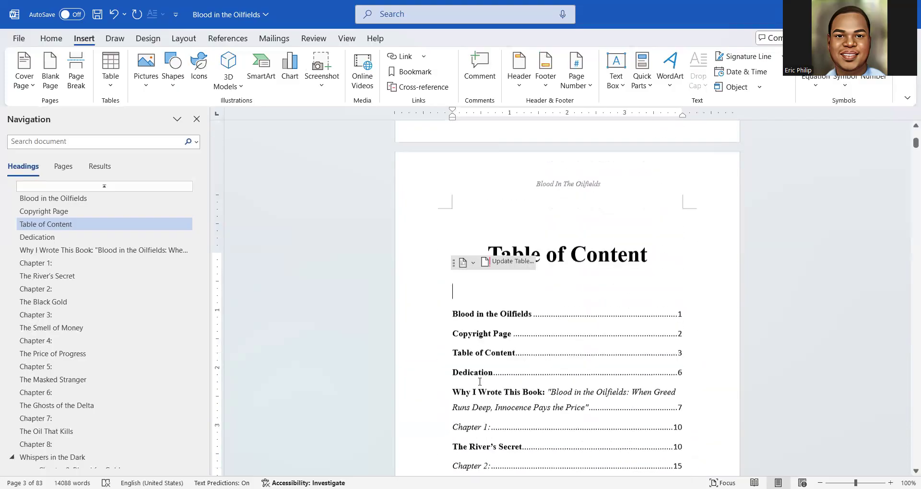
pyautogui.scroll(10, 480, 381)
pyautogui.scroll(7, 479, 382)
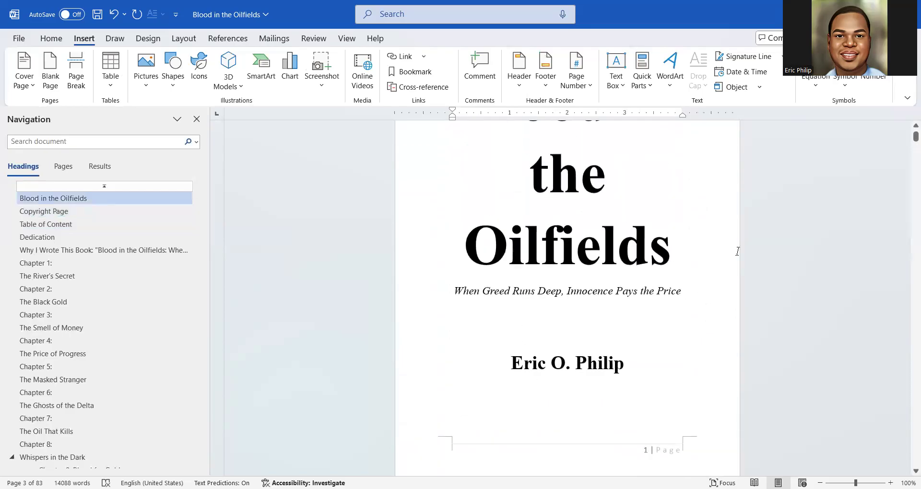
pyautogui.moveTo(908, 138)
pyautogui.mouseDown()
pyautogui.moveTo(908, 319)
pyautogui.moveTo(908, 137)
pyautogui.mouseUp()
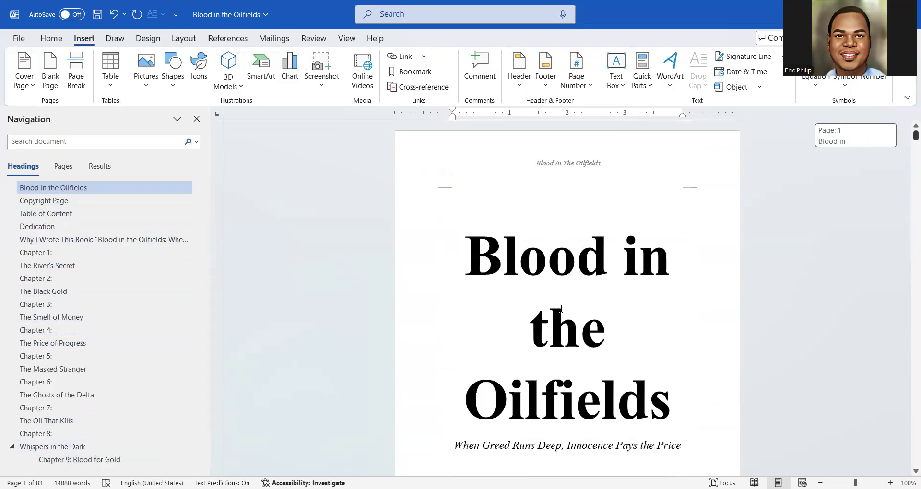